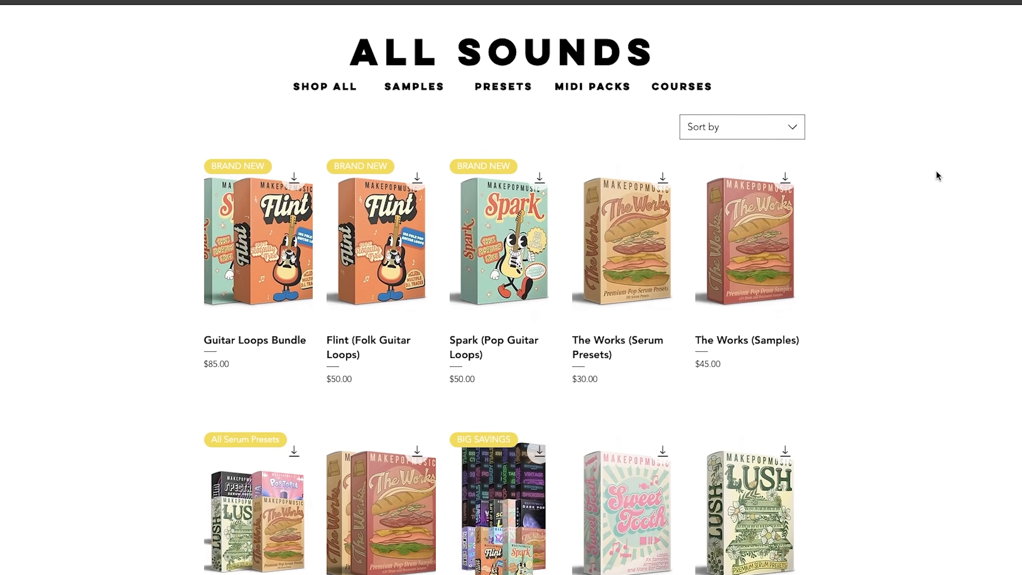
# Step: Browse through the products on the All Sounds store page
pyautogui.scroll(-8, 936, 173)
pyautogui.scroll(-9, 937, 176)
pyautogui.scroll(-17, 937, 176)
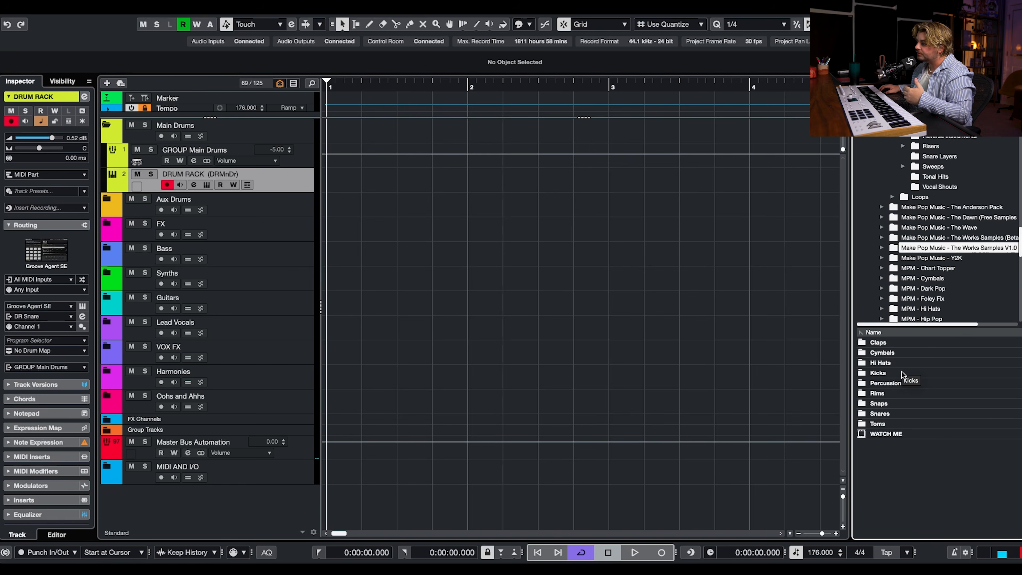
# Step: Open the Hip Hop, Trap, R&B kicks folder of The Works Samples and audition its kick samples one after another
pyautogui.doubleClick(902, 373)
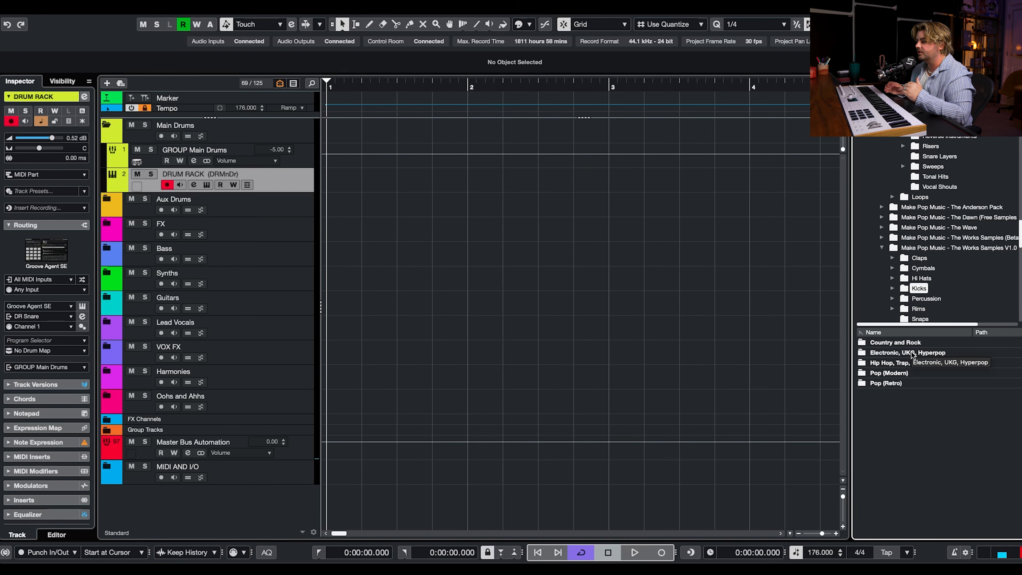
pyautogui.doubleClick(936, 364)
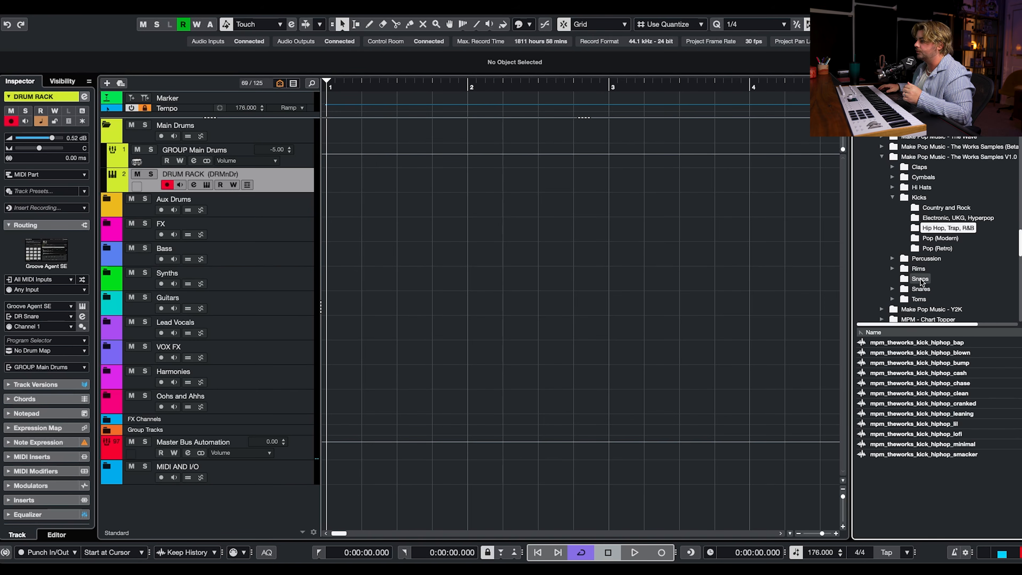
pyautogui.click(931, 352)
pyautogui.press('Down')
pyautogui.press('Down')
pyautogui.press('Down')
pyautogui.press('Down')
pyautogui.press('Down')
pyautogui.press('Down')
pyautogui.press('Down')
# Step: Open the Electronic, UKG, Hyperpop kicks folder and audition a few of its kick samples
pyautogui.click(958, 218)
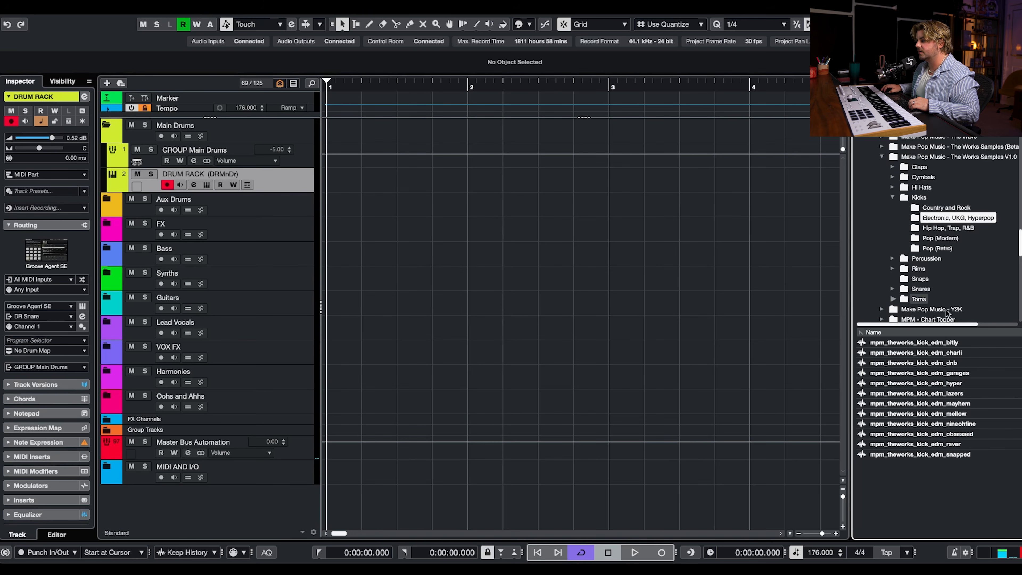
pyautogui.click(930, 372)
pyautogui.press('Down')
pyautogui.press('Down')
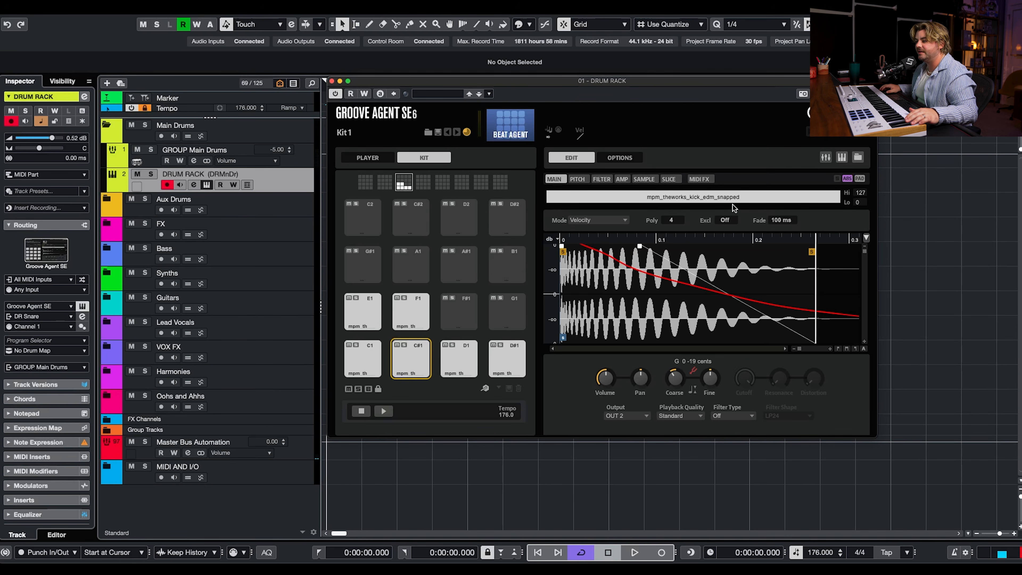
# Step: Lower the coarse tuning of the C#1 kick pad by one semitone to F#
pyautogui.moveTo(670, 379)
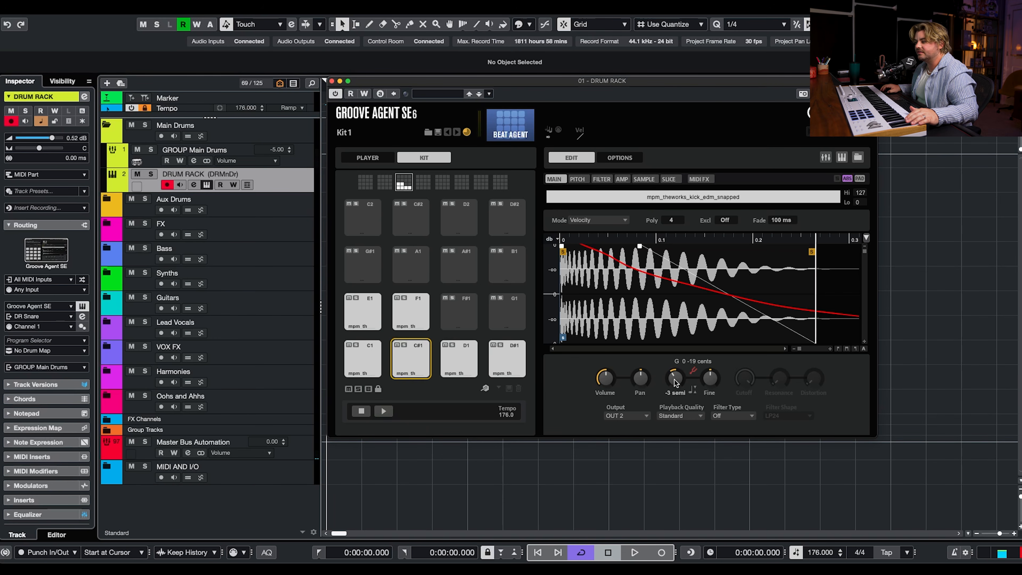
pyautogui.scroll(-1, 675, 383)
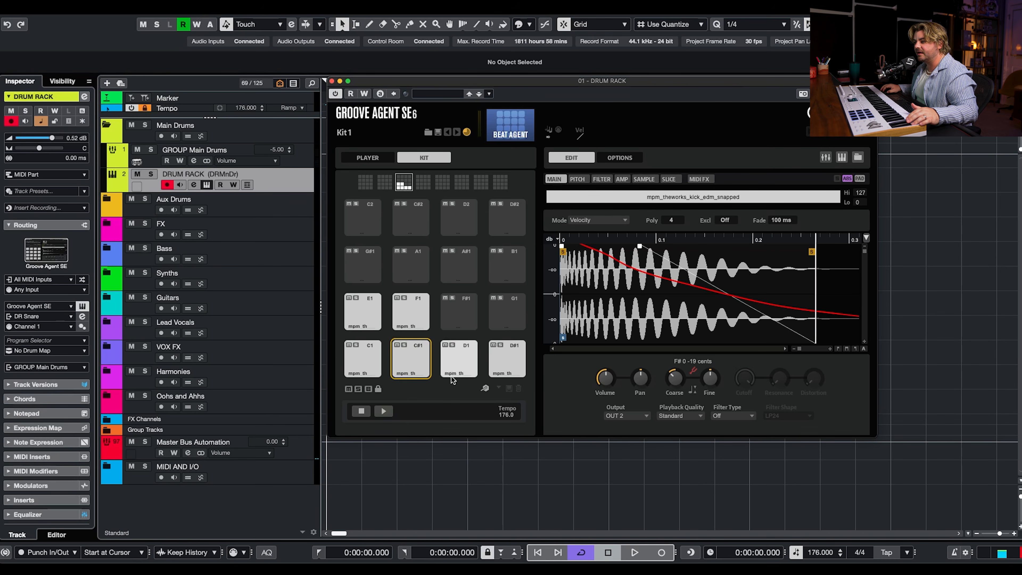
# Step: Audition the samples on pads D1, D#1, E1 and F1 of the drum rack and close the instrument window
pyautogui.click(447, 369)
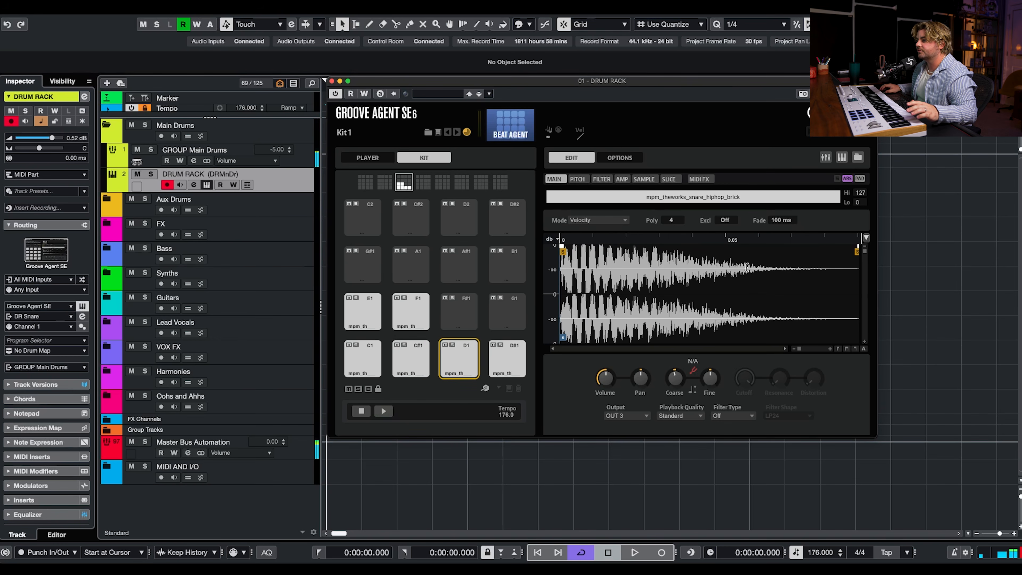
pyautogui.click(510, 361)
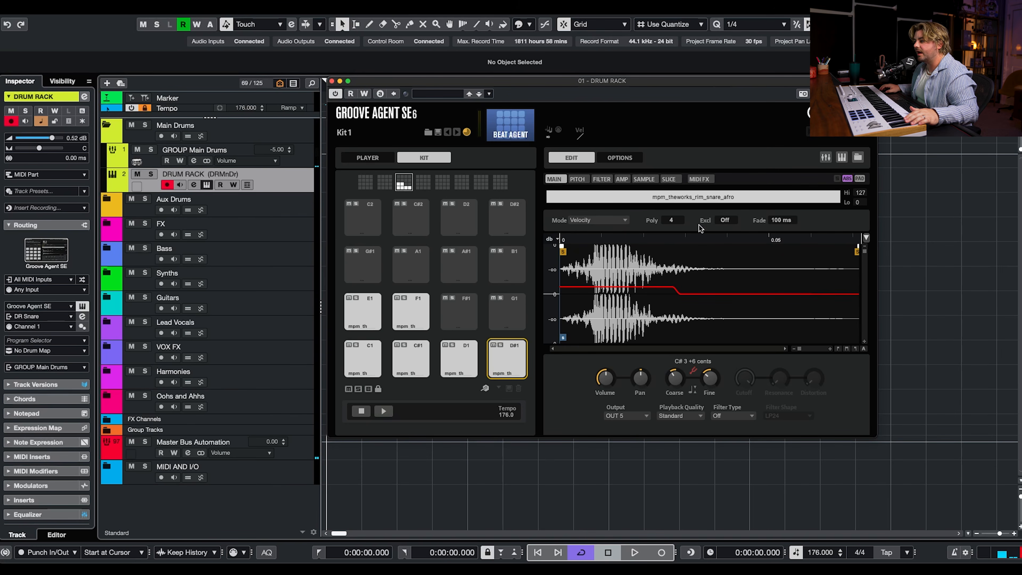
pyautogui.click(364, 320)
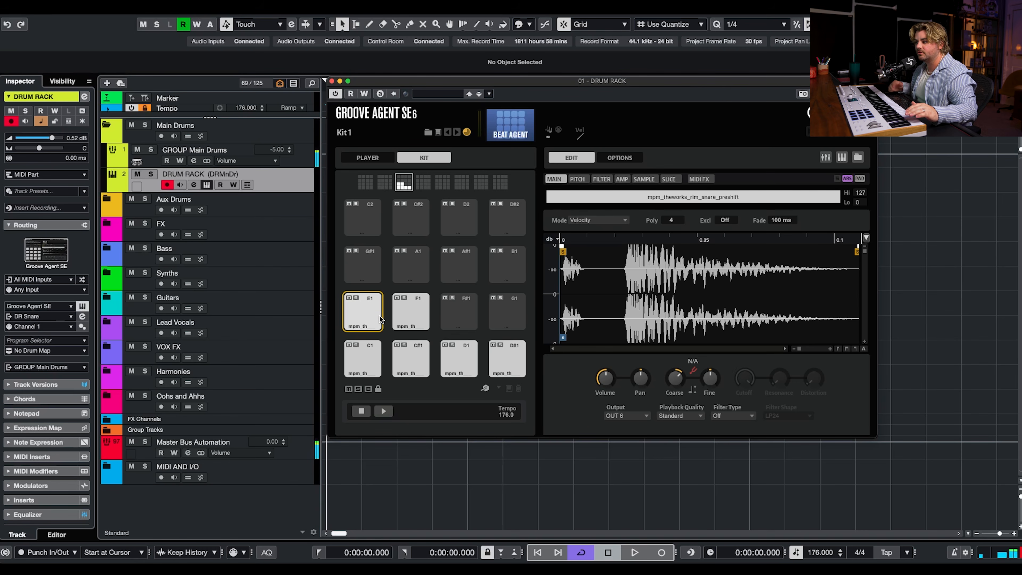
pyautogui.click(414, 314)
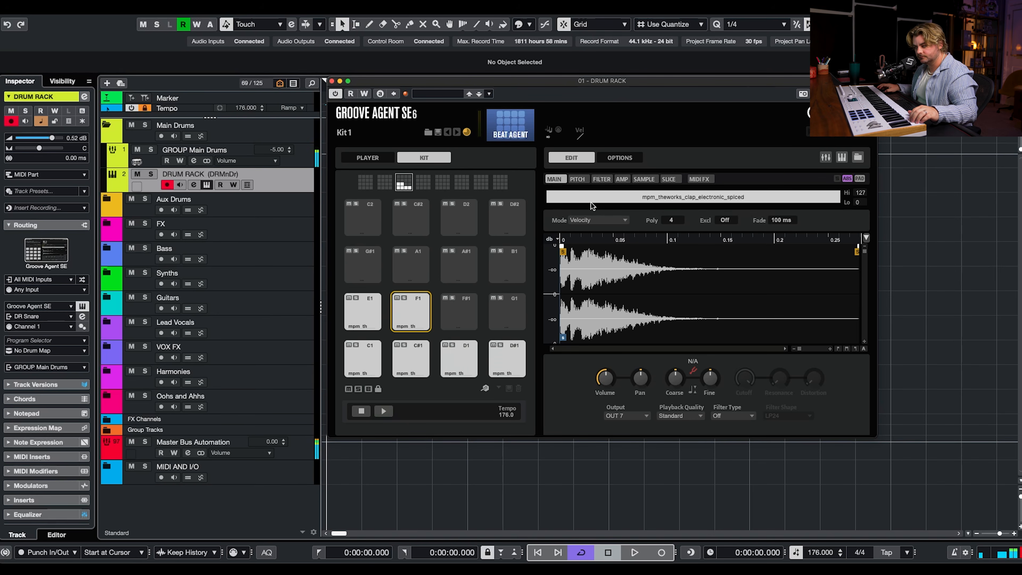
pyautogui.click(332, 81)
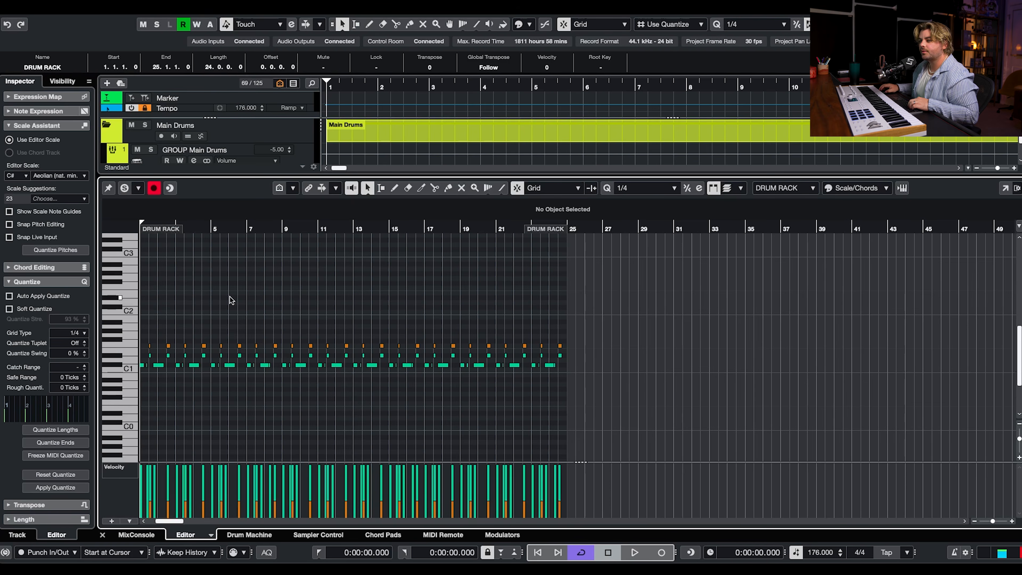
# Step: Play the DRUM RACK MIDI pattern in the key editor and return the cursor to the start
pyautogui.moveTo(176, 234)
pyautogui.mouseDown()
pyautogui.moveTo(141, 238)
pyautogui.moveTo(164, 243)
pyautogui.mouseUp()
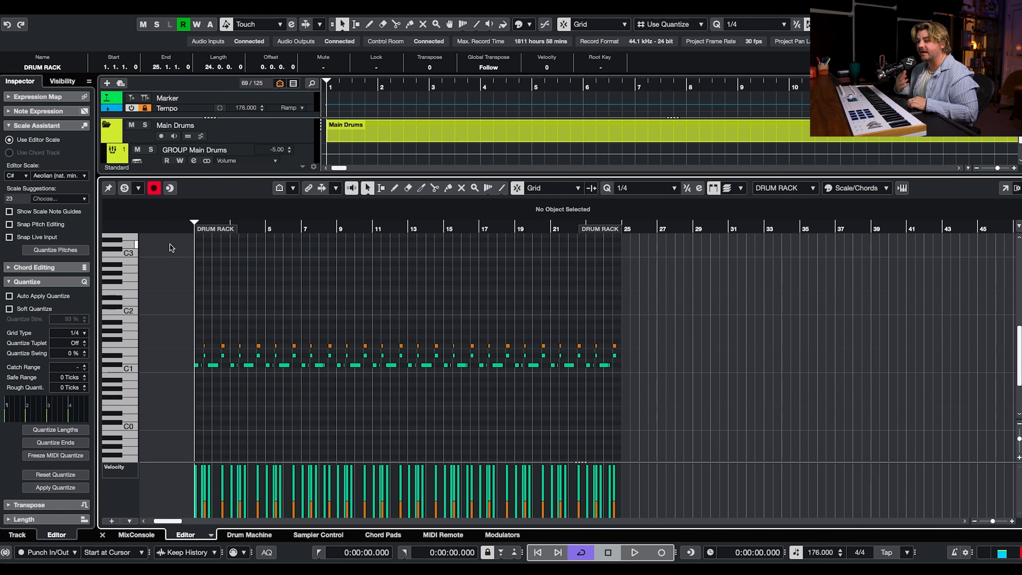
pyautogui.press('space')
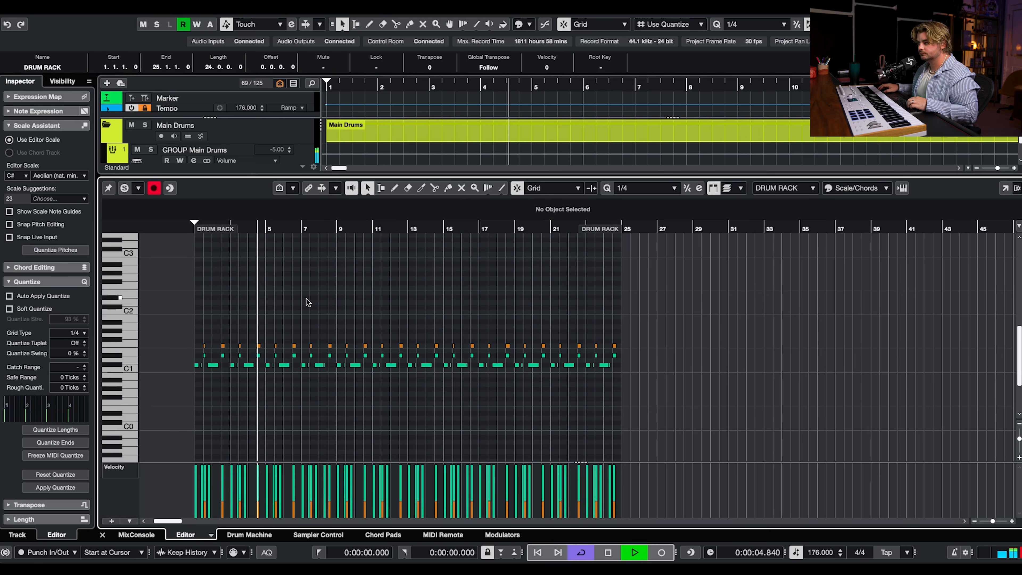
pyautogui.press('space')
pyautogui.press('Return')
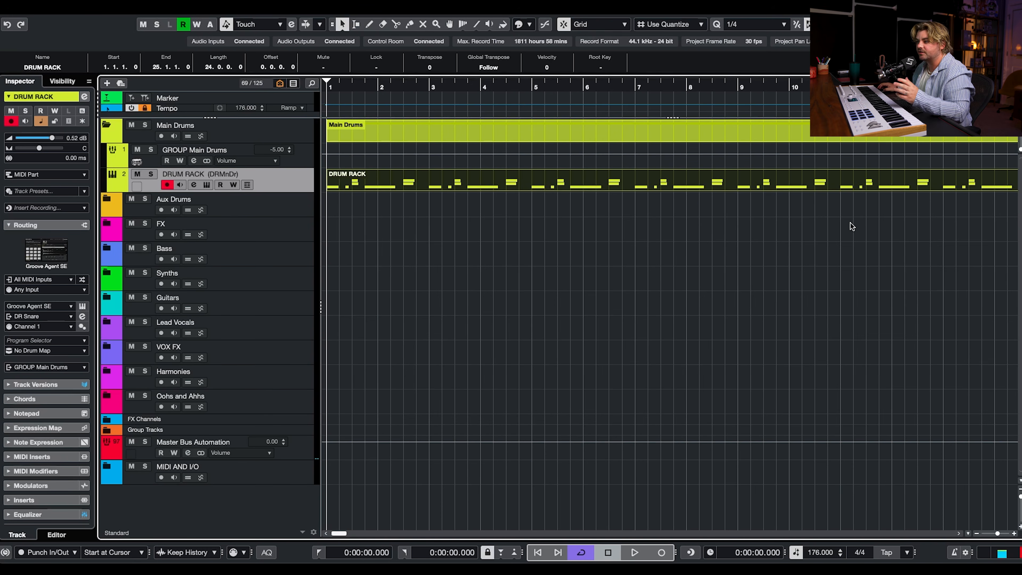
# Step: Show the media browser and look through the kick samples
pyautogui.click(1001, 24)
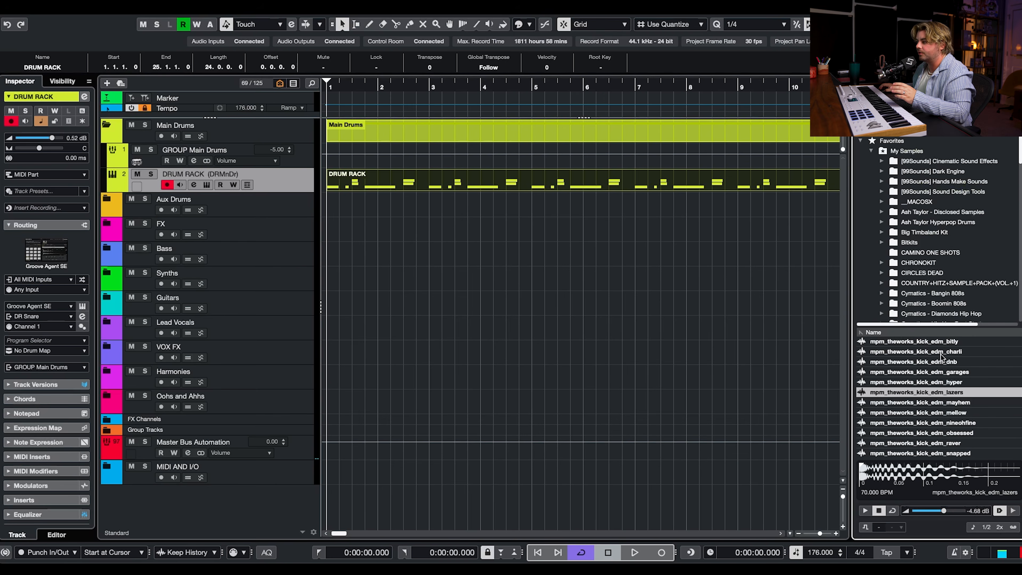
pyautogui.scroll(-3, 953, 293)
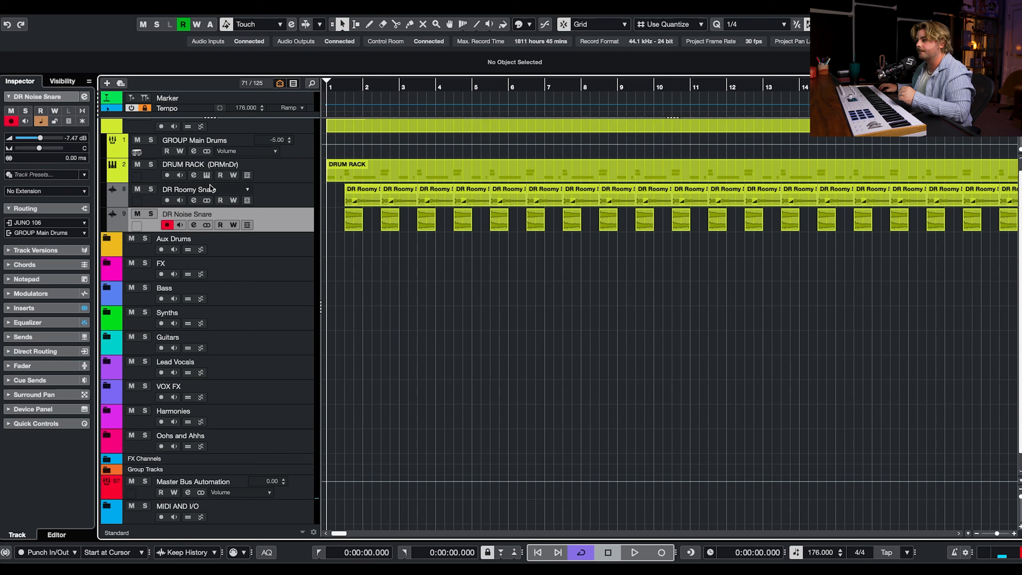
# Step: Solo the DR Roomy Snare track, play it from beat three of bar 1, and select its clip to check the transpose setting
pyautogui.click(150, 189)
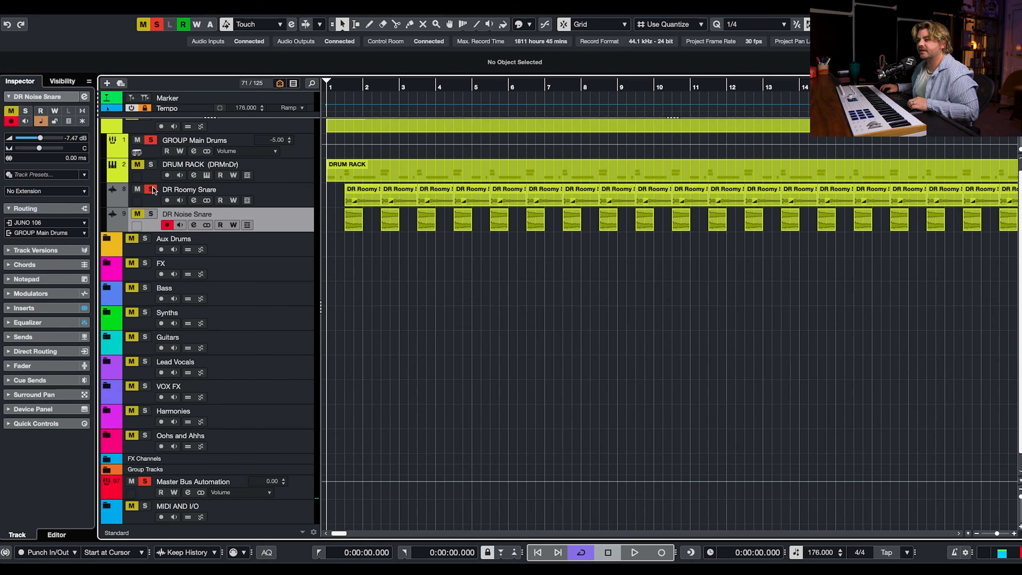
pyautogui.click(346, 89)
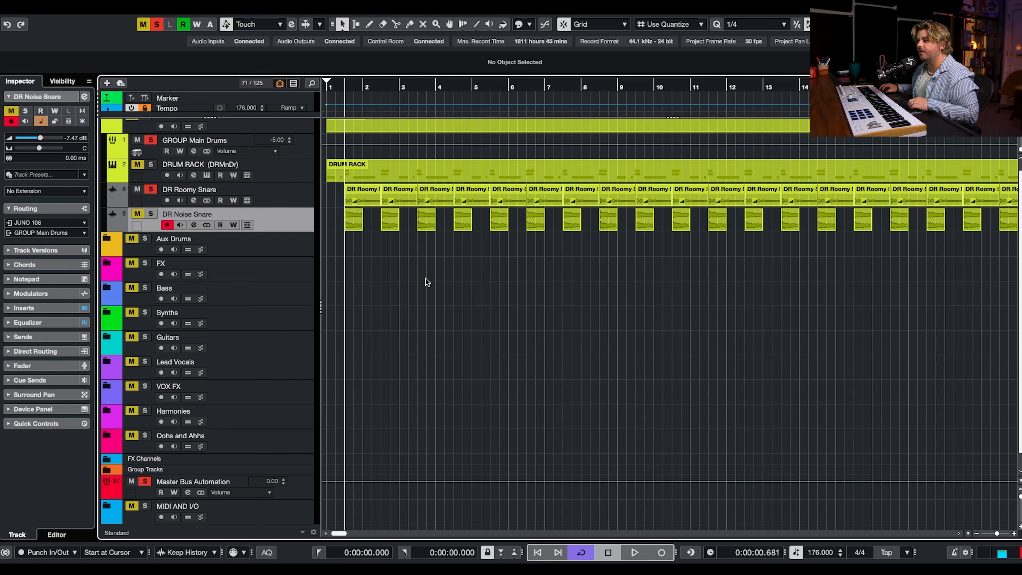
pyautogui.press('space')
pyautogui.press('g')
pyautogui.press('g')
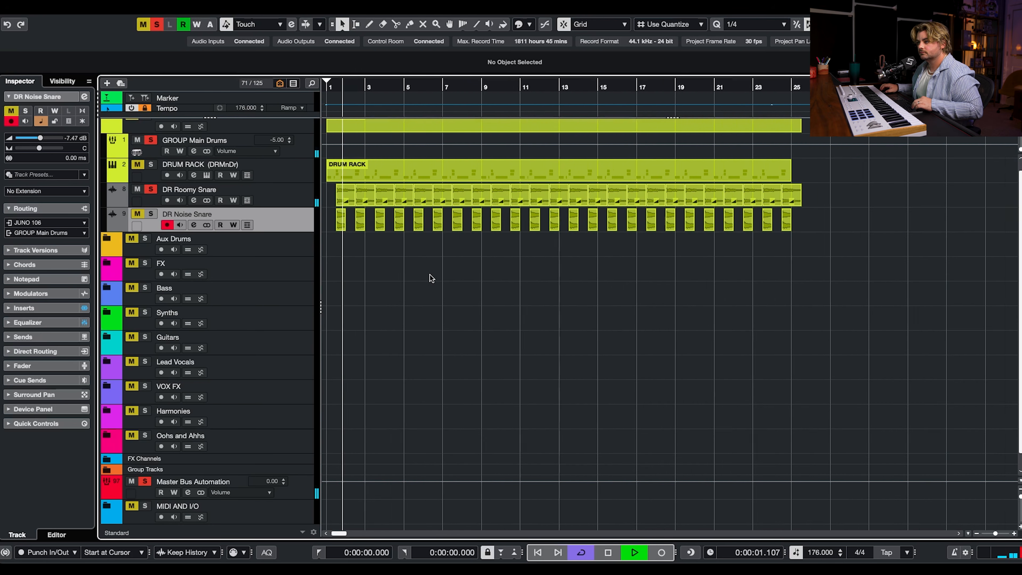
pyautogui.click(362, 197)
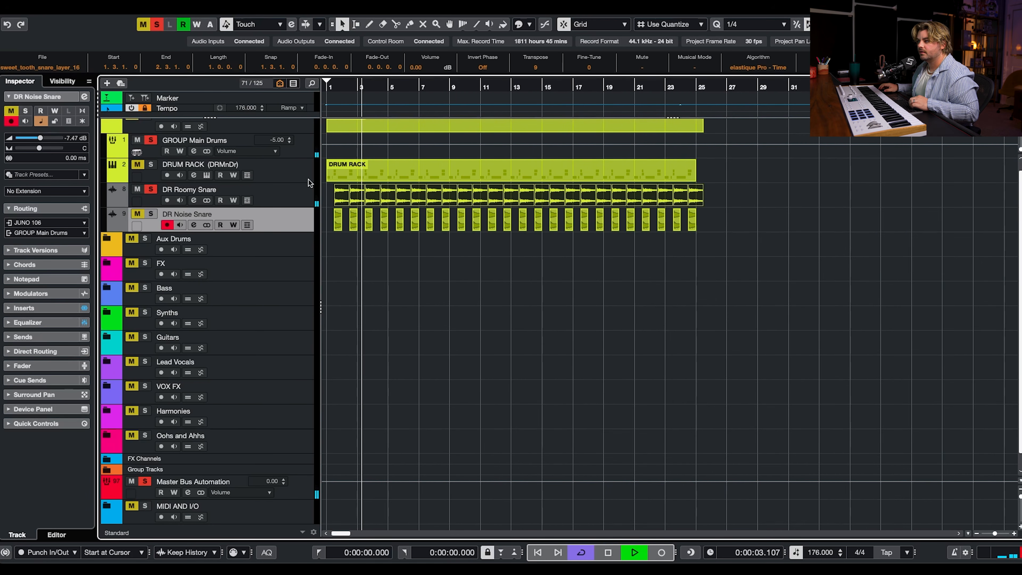
pyautogui.press('space')
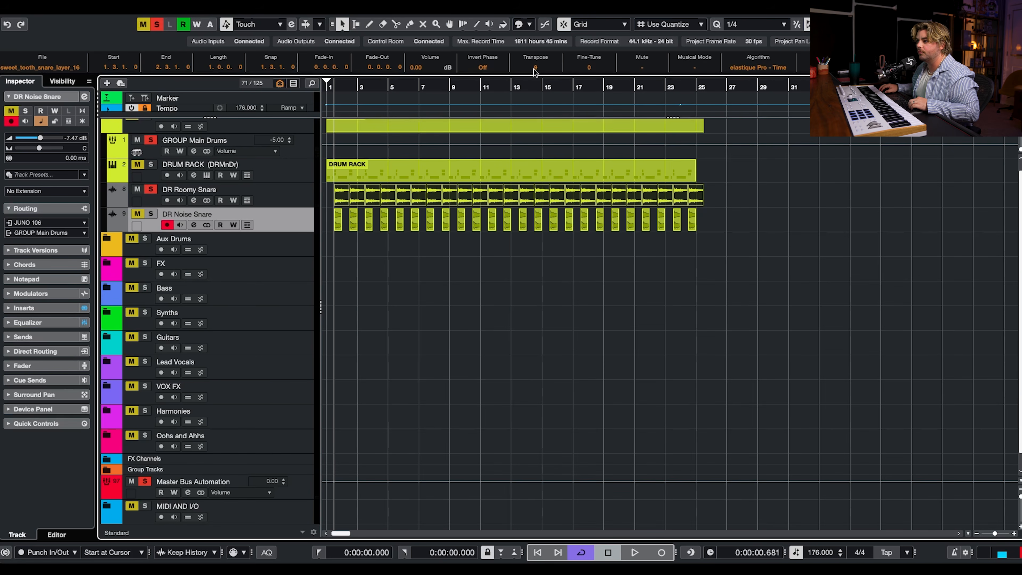
pyautogui.press('space')
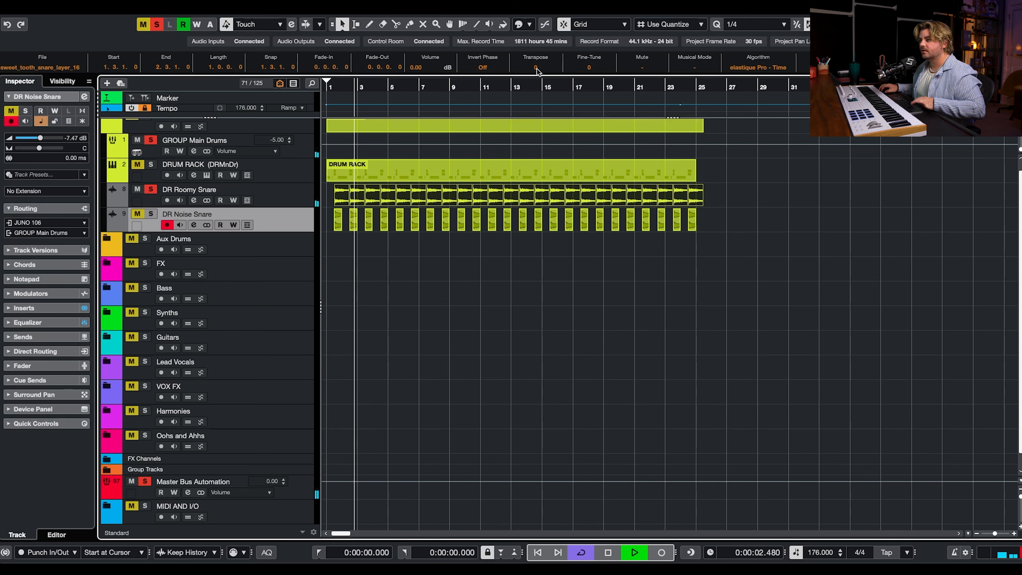
pyautogui.press('space')
# Step: Switch the solo from the DR Roomy Snare track to the DR Noise Snare track
pyautogui.click(151, 215)
pyautogui.click(151, 190)
pyautogui.scroll(5, 363, 254)
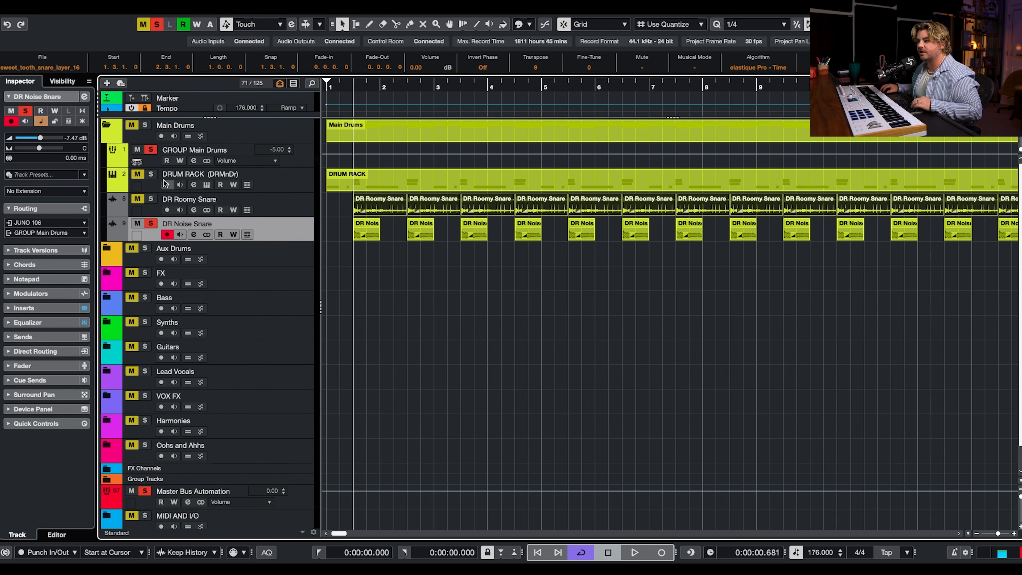
# Step: Solo the whole Main Drums folder, listen to the drum rack with both snare layers, and release the folder's solo
pyautogui.click(145, 124)
pyautogui.press('space')
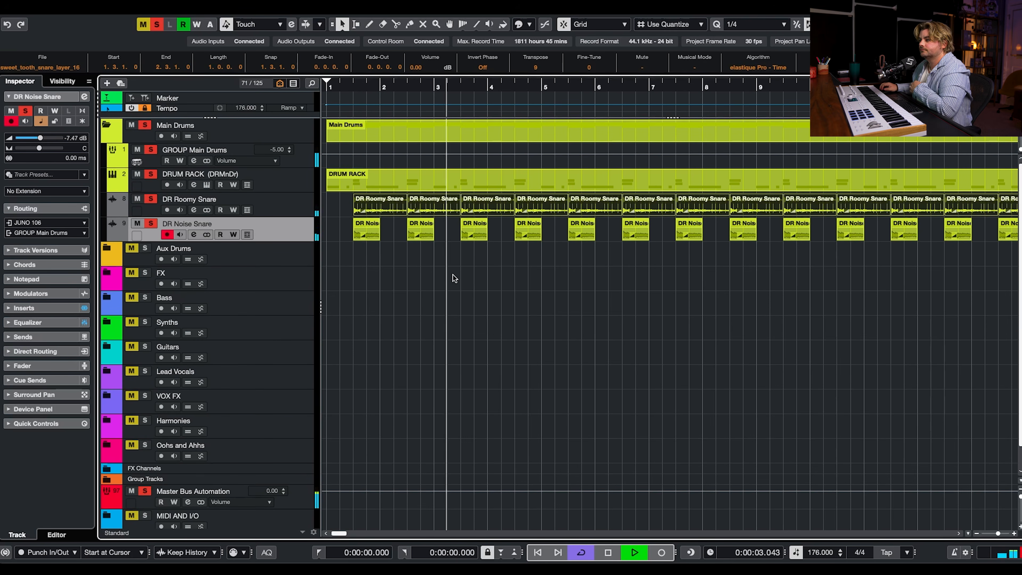
pyautogui.press('g')
pyautogui.press('g')
pyautogui.press('g')
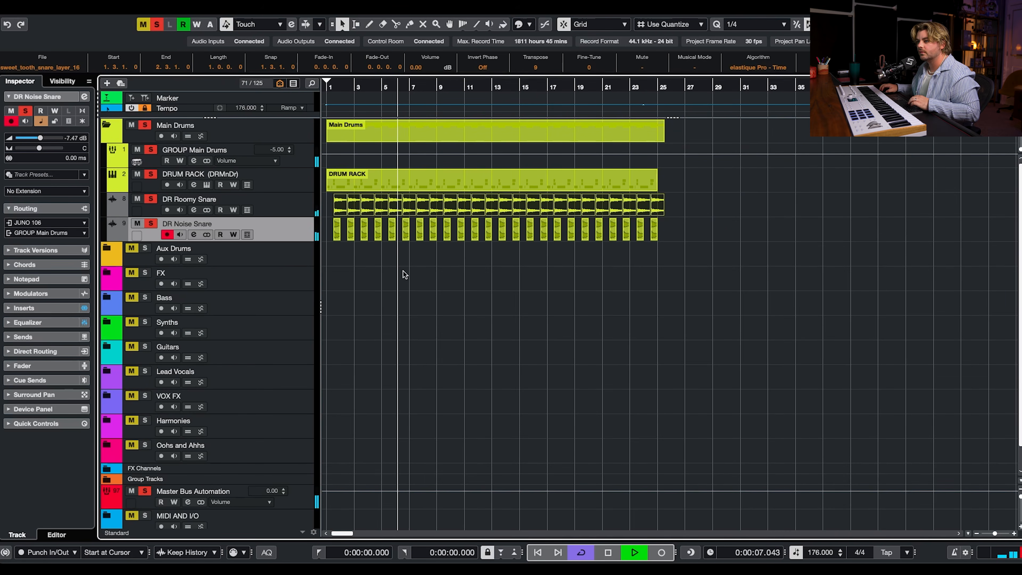
pyautogui.press('space')
pyautogui.click(146, 126)
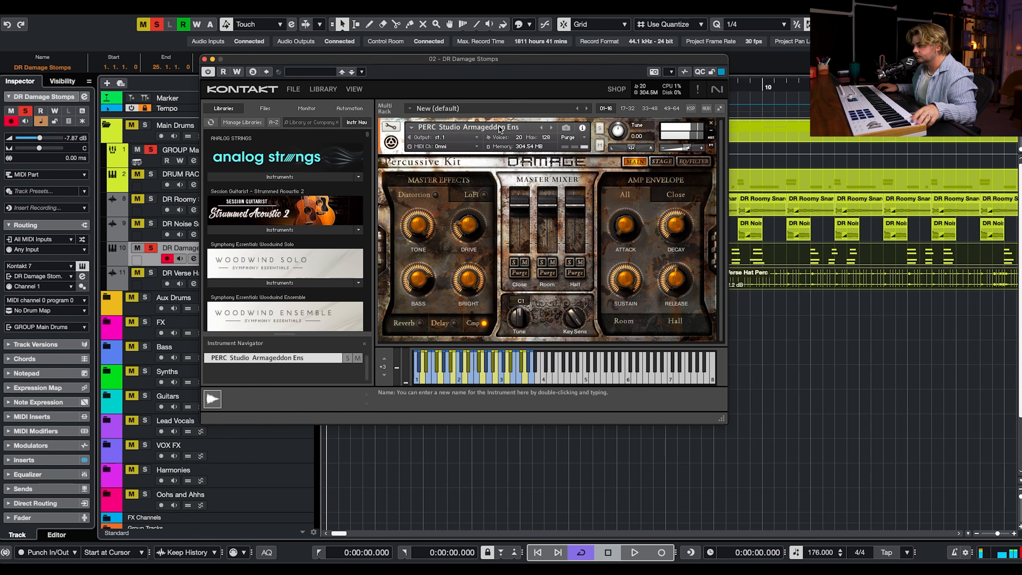
# Step: Close the DR Damage Stomps instrument window and play the soloed DR Verse Hat Perc track with its first clip selected
pyautogui.click(205, 59)
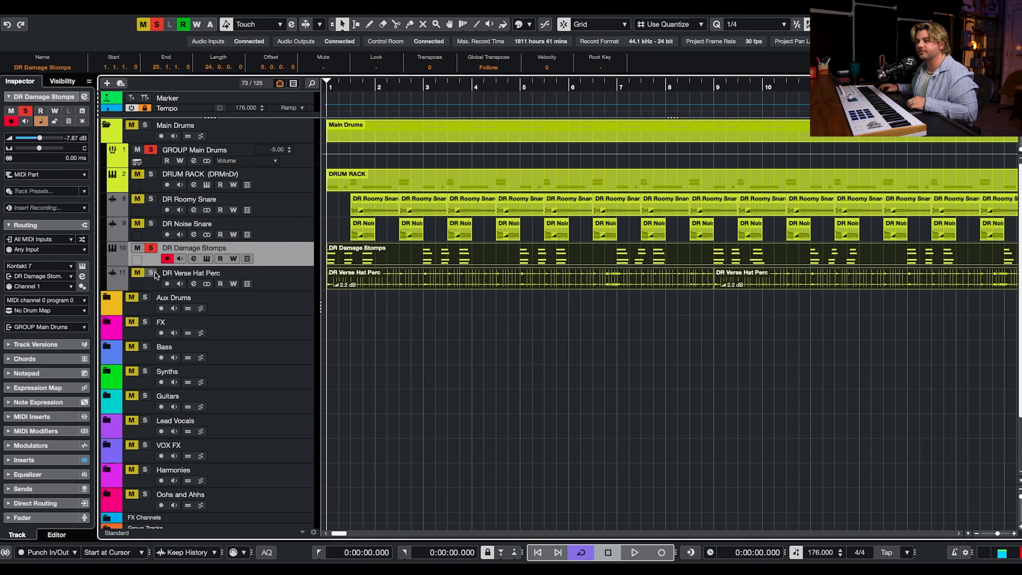
pyautogui.click(393, 291)
pyautogui.click(389, 281)
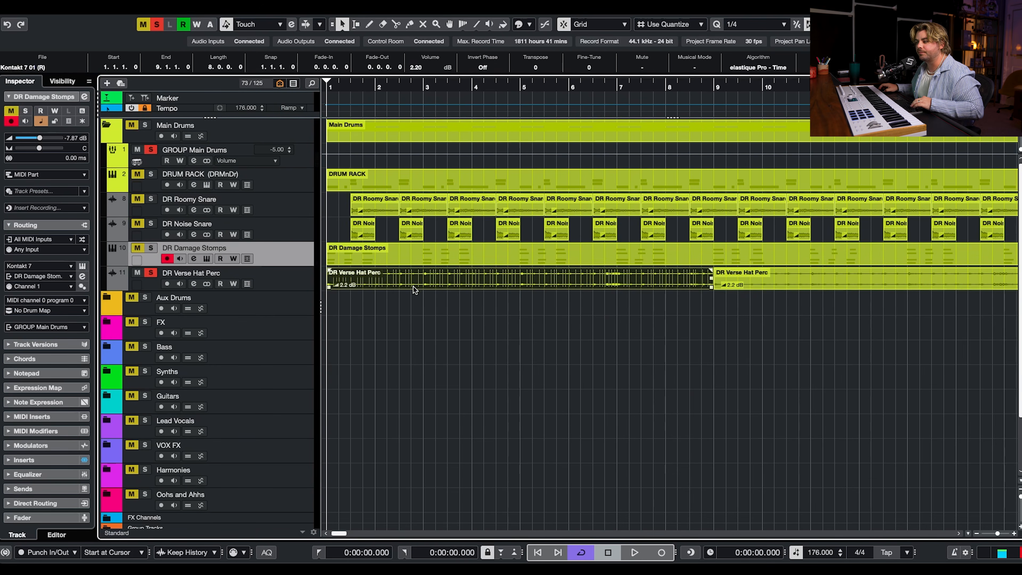
pyautogui.press('g')
pyautogui.press('g')
pyautogui.press('space')
# Step: Add DR Damage Stomps to the solo and listen to it together with DR Verse Hat Perc
pyautogui.click(150, 248)
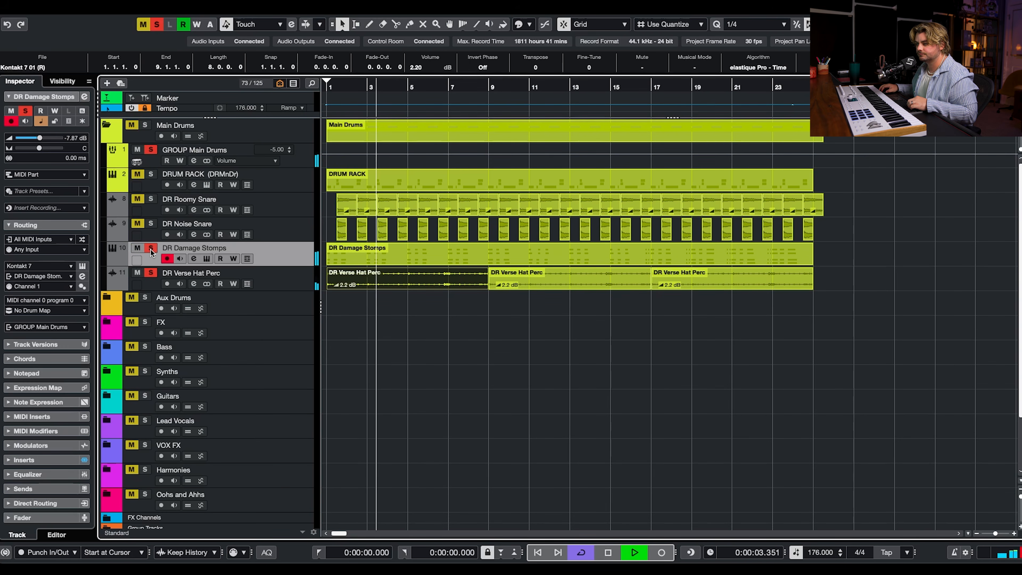
pyautogui.click(447, 288)
pyautogui.scroll(3, 447, 288)
pyautogui.scroll(1, 447, 287)
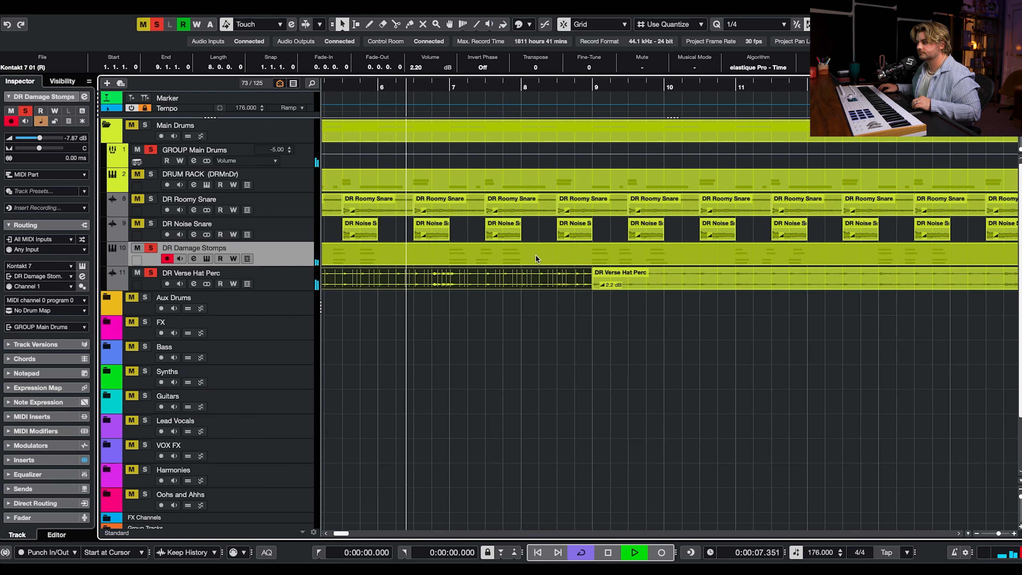
pyautogui.press('space')
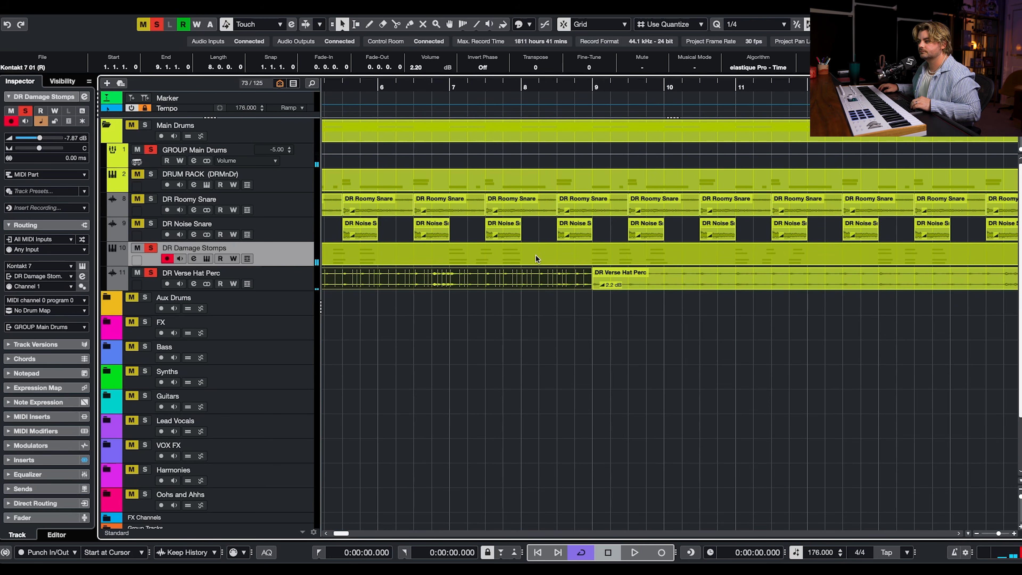
# Step: Deselect the clip, solo the Main Drums folder, and play all its drum layers together from the start
pyautogui.click(588, 404)
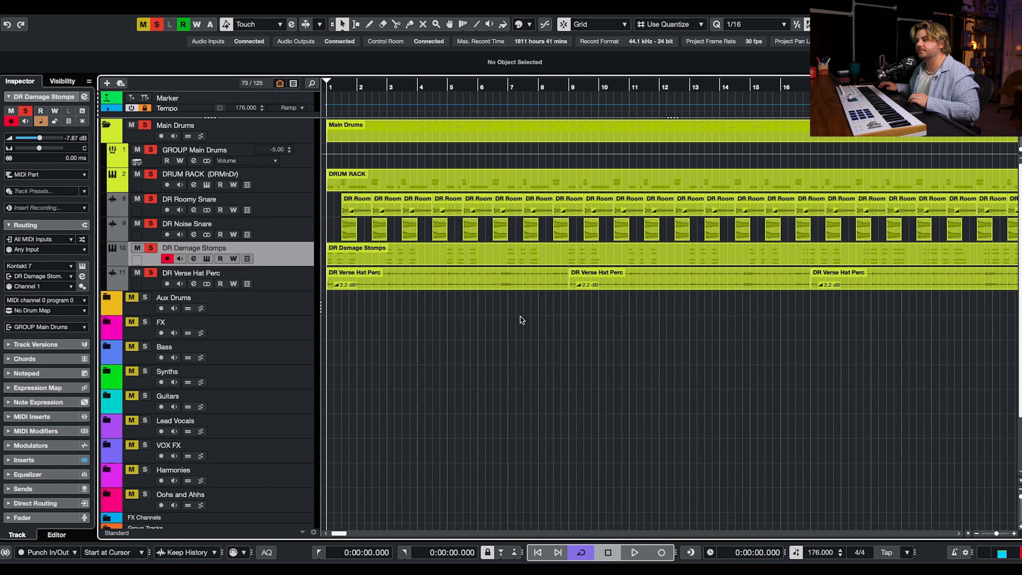
pyautogui.press('space')
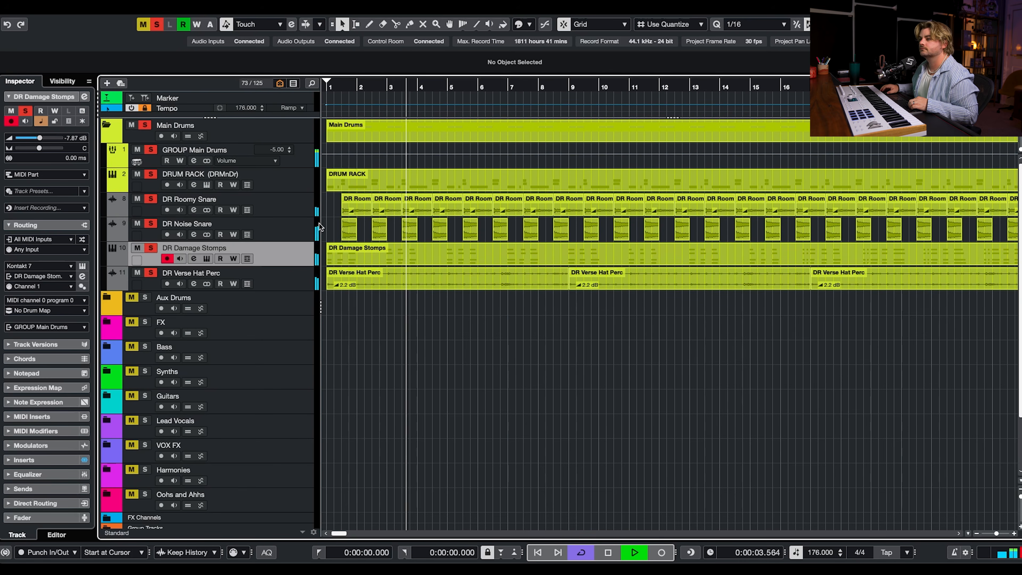
pyautogui.press('space')
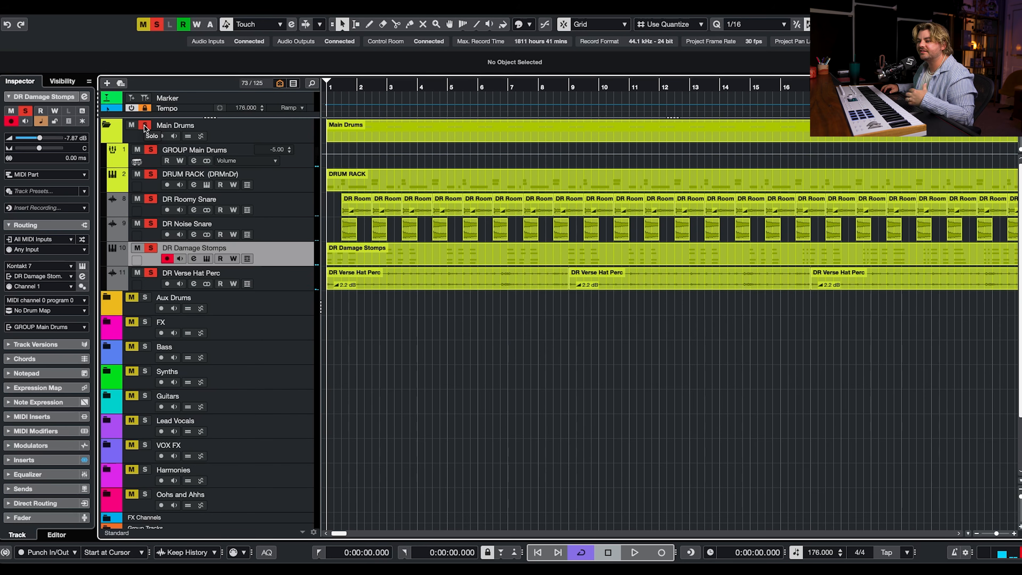
# Step: Release the Main Drums solo and browse the Make Pop Music folder of S1 Presets in the BA 808 synth
pyautogui.click(145, 126)
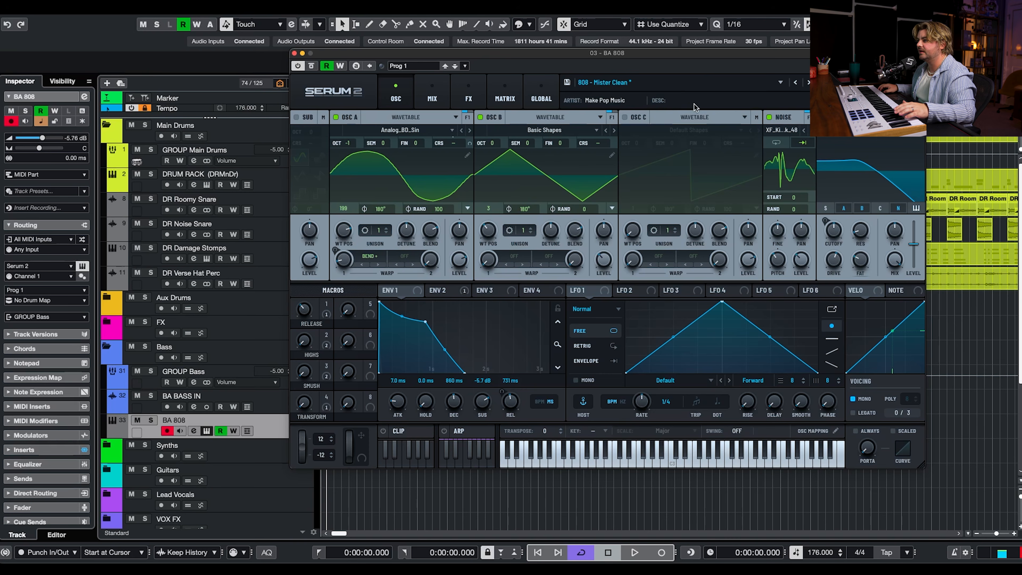
pyautogui.click(705, 83)
pyautogui.moveTo(716, 112)
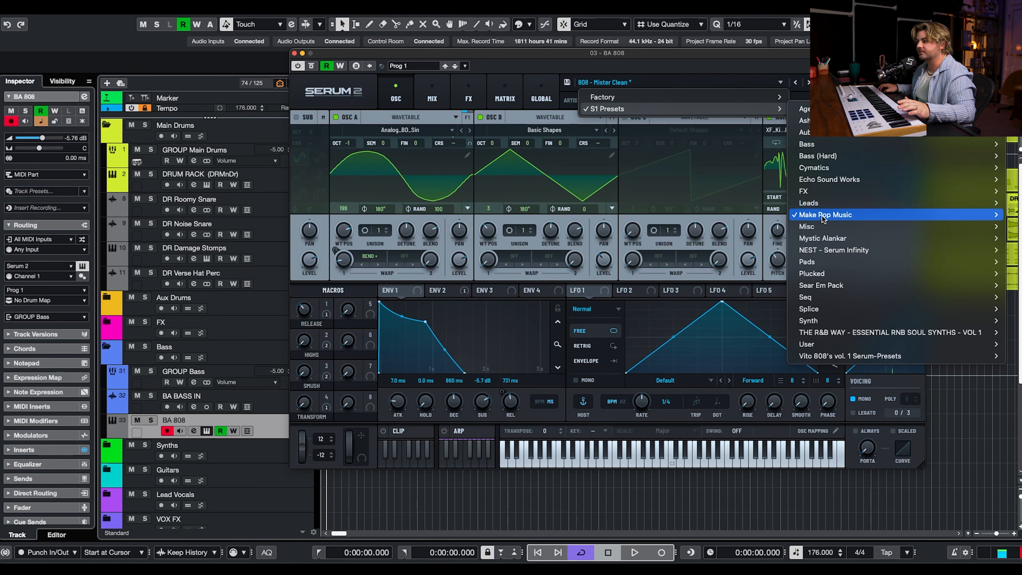
pyautogui.moveTo(822, 216)
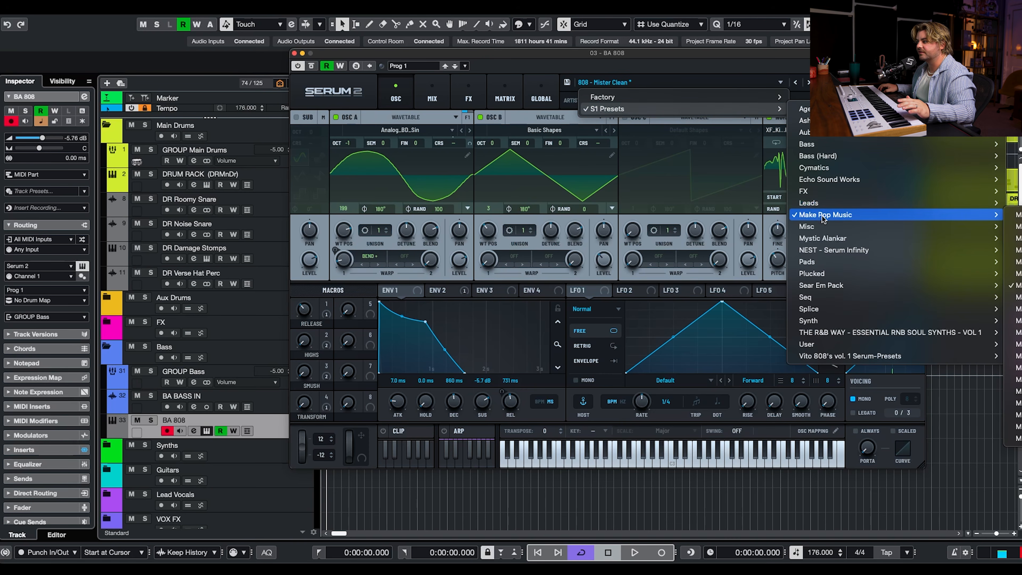
pyautogui.click(721, 63)
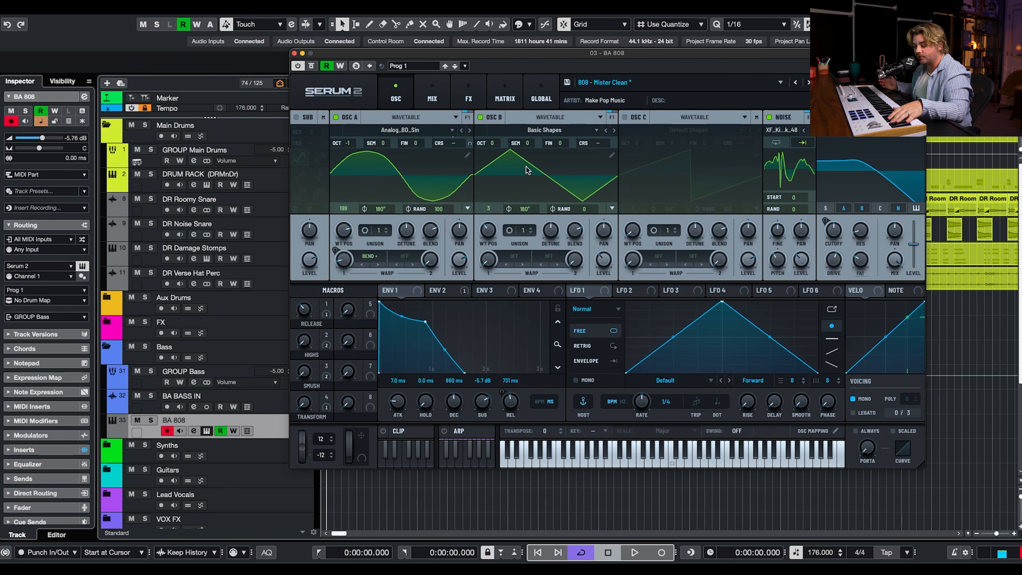
# Step: Compare the BA 808 sound with oscillator B off and on, and close the synth window
pyautogui.click(480, 118)
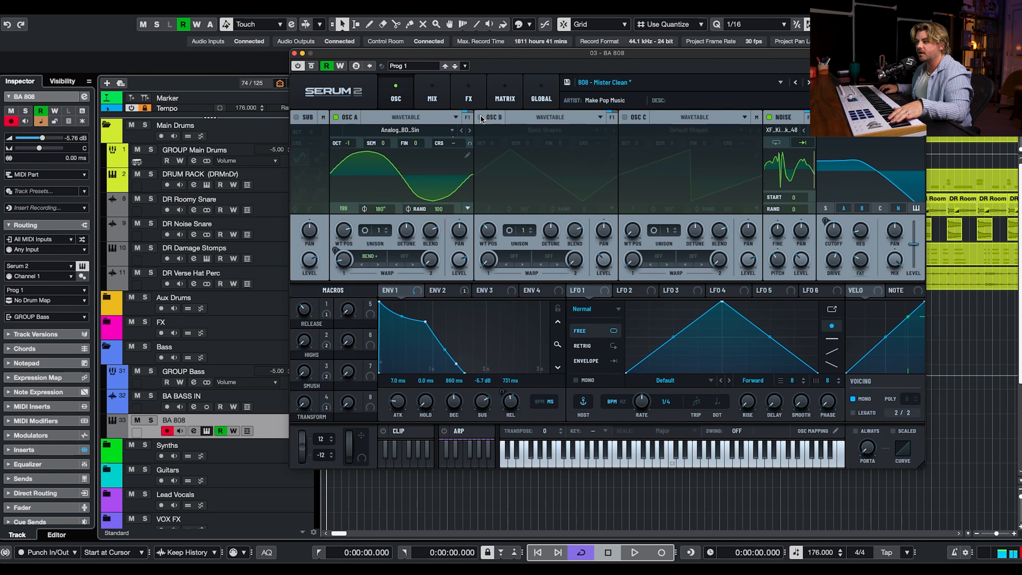
pyautogui.click(481, 117)
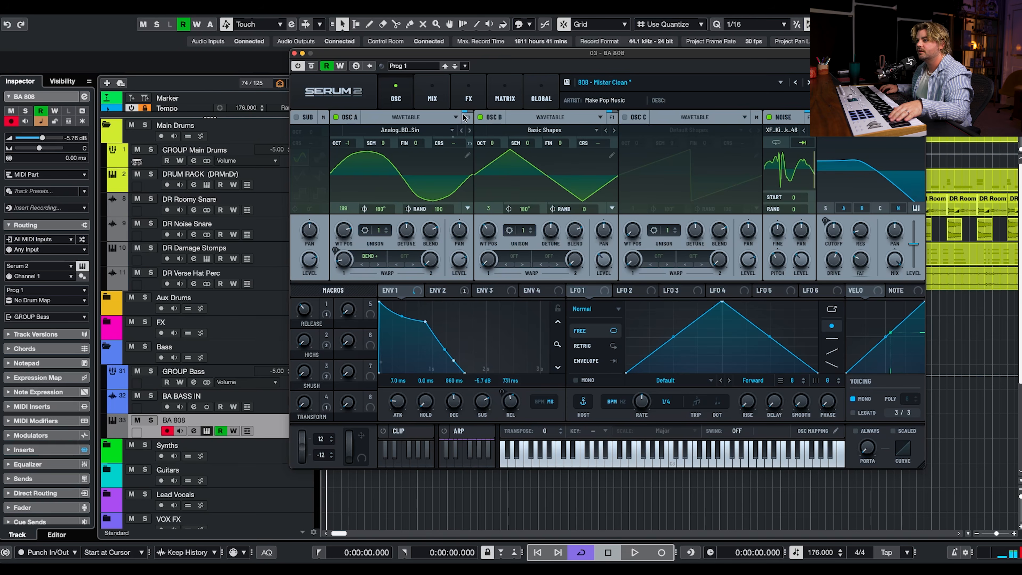
pyautogui.click(294, 53)
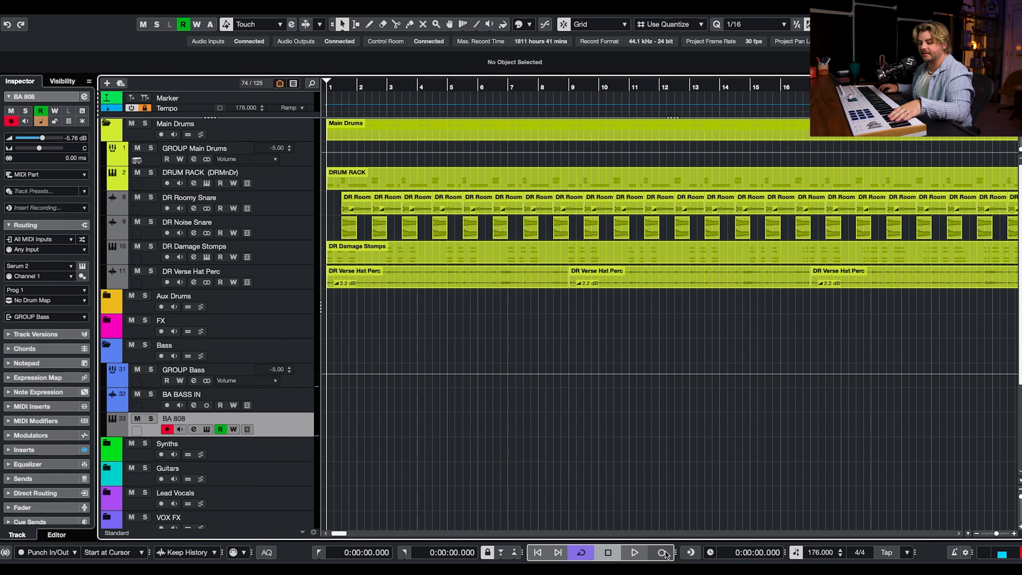
# Step: Record a MIDI bass part on the BA 808 track over the main drums from the start, and begin another take
pyautogui.click(663, 552)
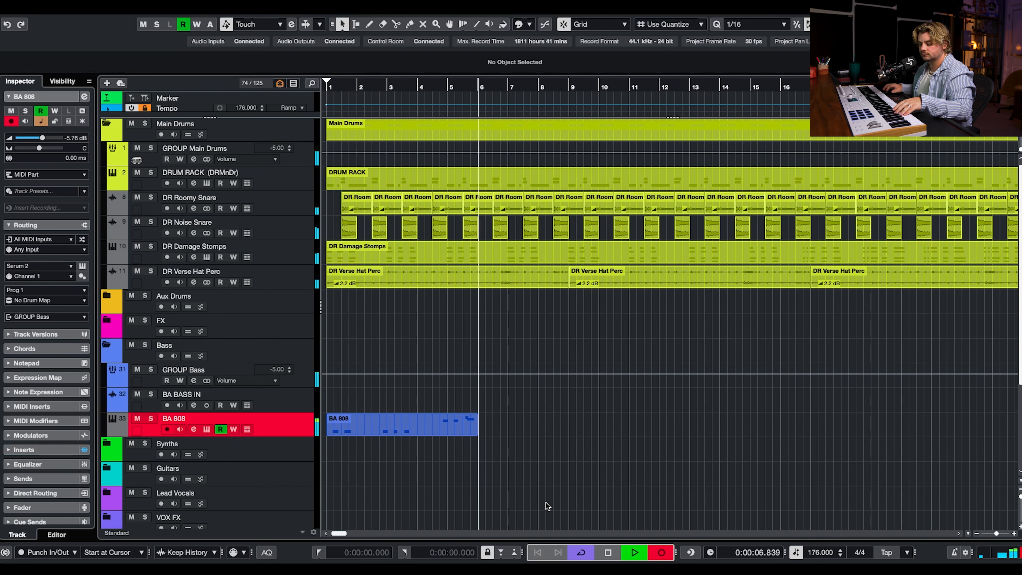
pyautogui.press('space')
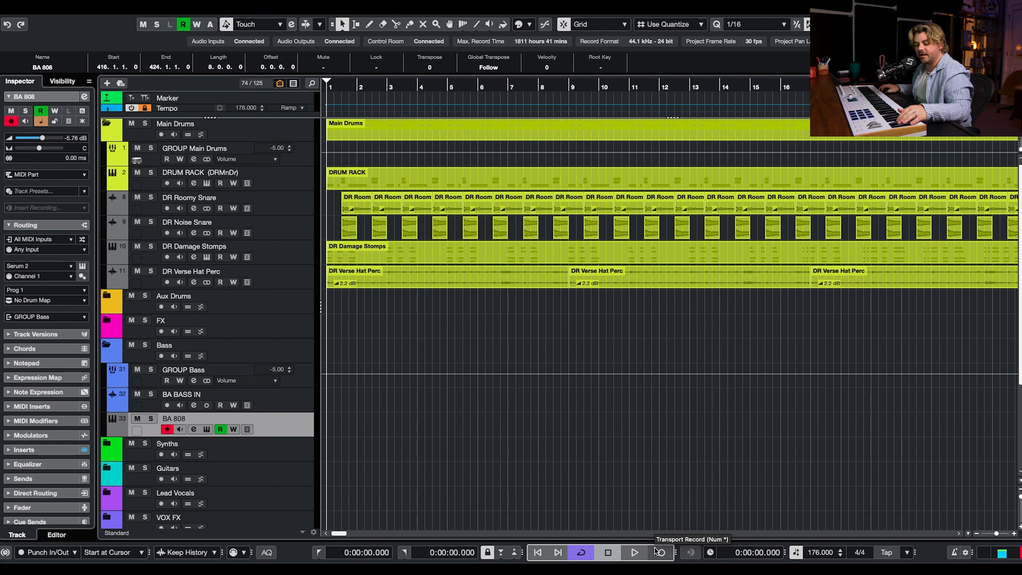
pyautogui.click(660, 552)
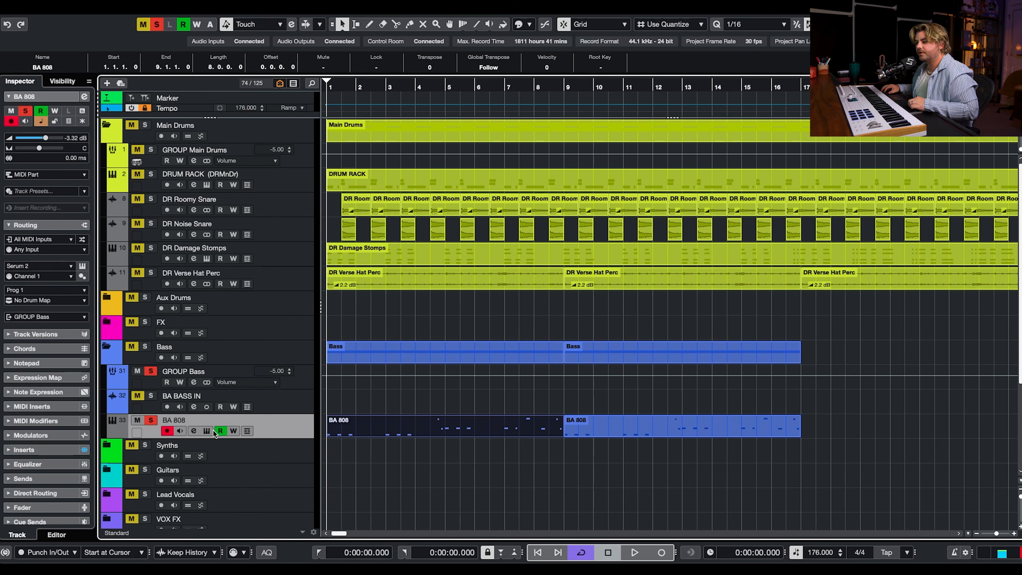
# Step: Check the BA 808 synth, open the track's first clip in the Key Editor, and audition its A1 and G#1 notes
pyautogui.click(211, 432)
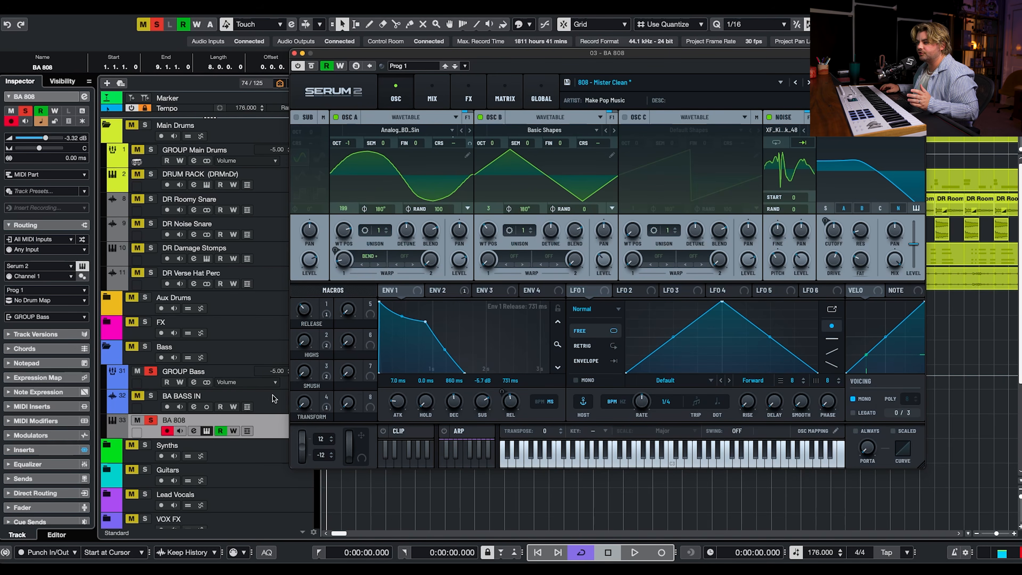
pyautogui.click(295, 53)
pyautogui.doubleClick(399, 418)
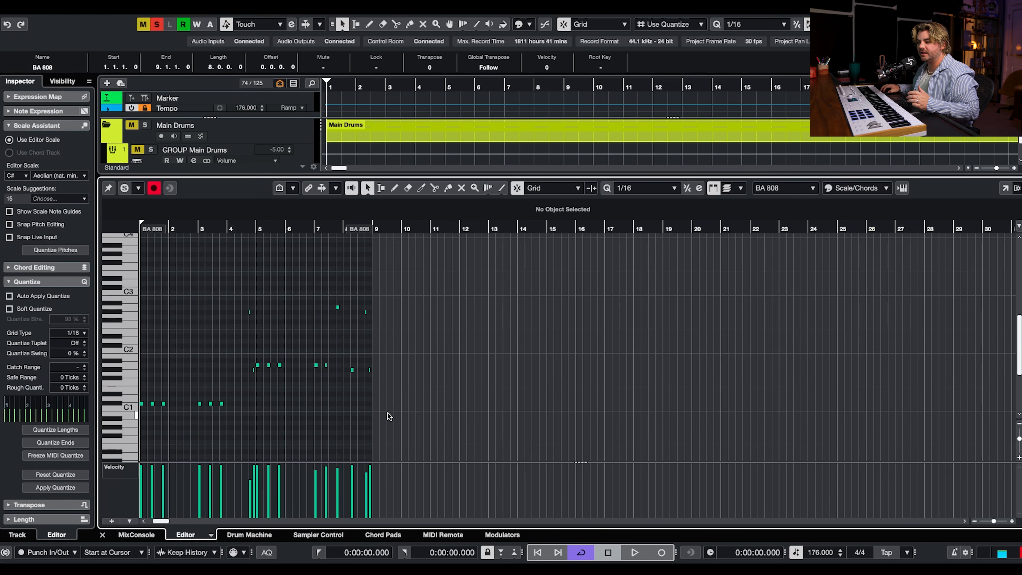
pyautogui.click(258, 365)
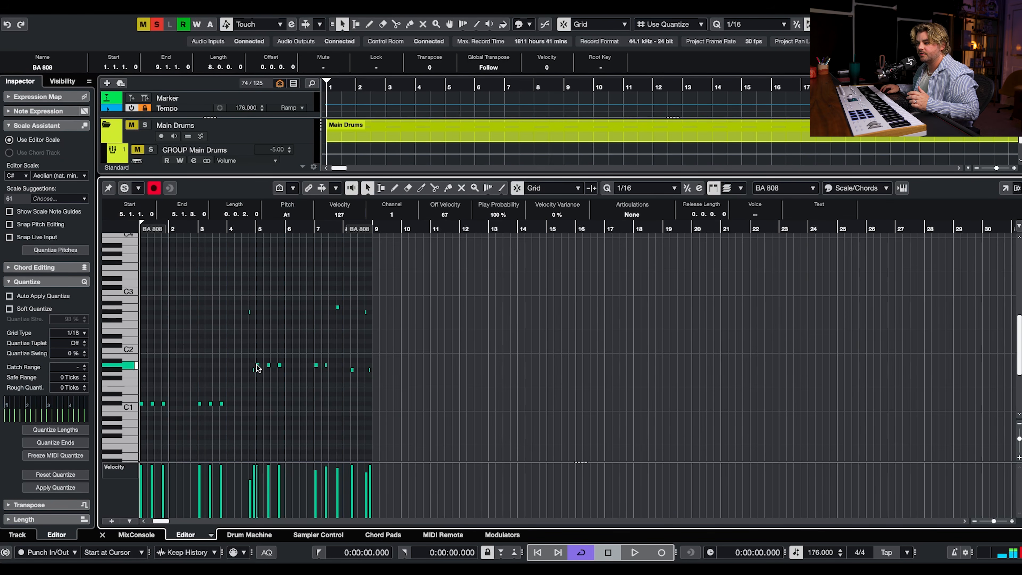
pyautogui.click(352, 370)
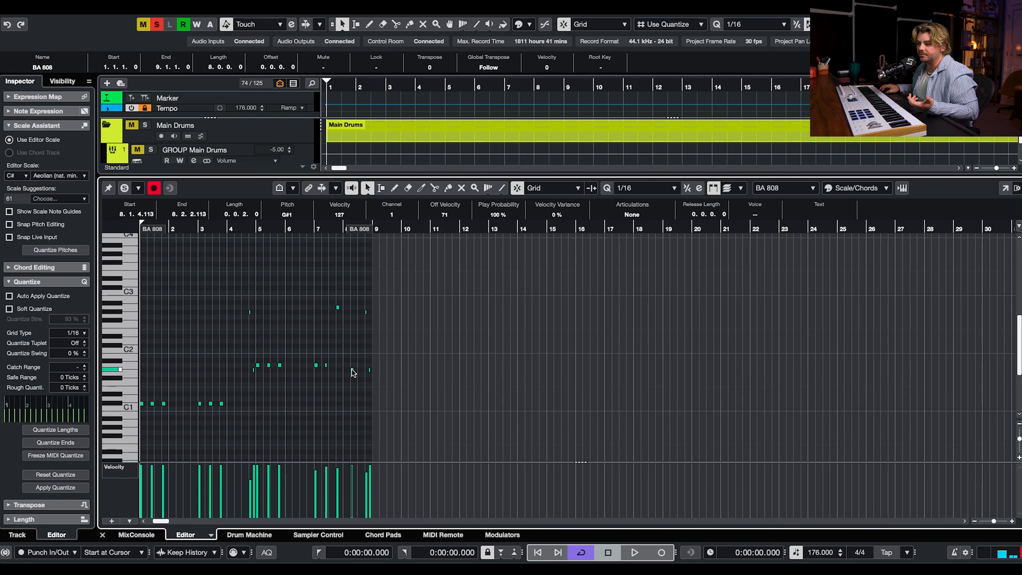
# Step: Listen to the soloed BA 808 notes from the start, and close the Key Editor
pyautogui.press('space')
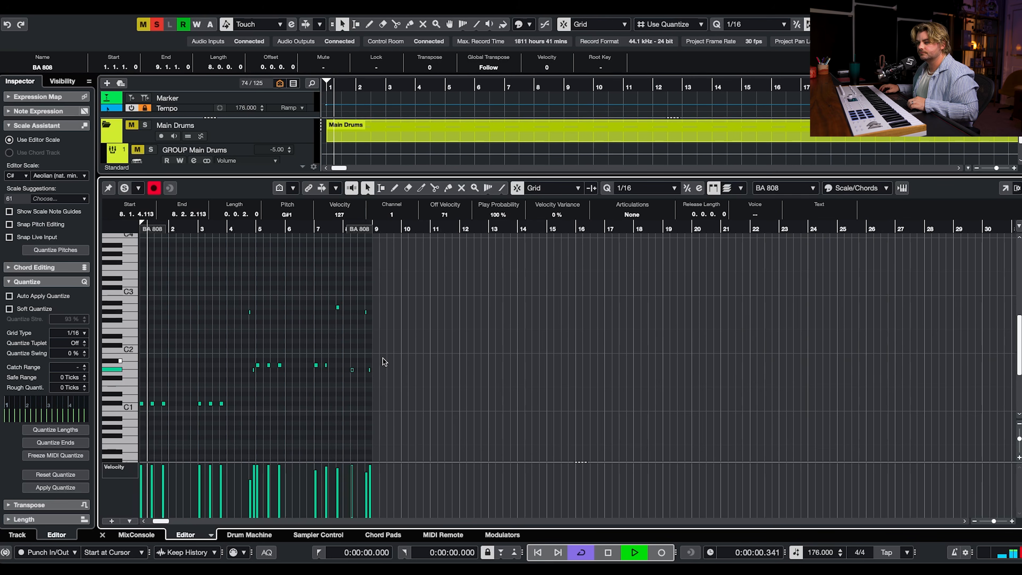
pyautogui.scroll(1, 383, 358)
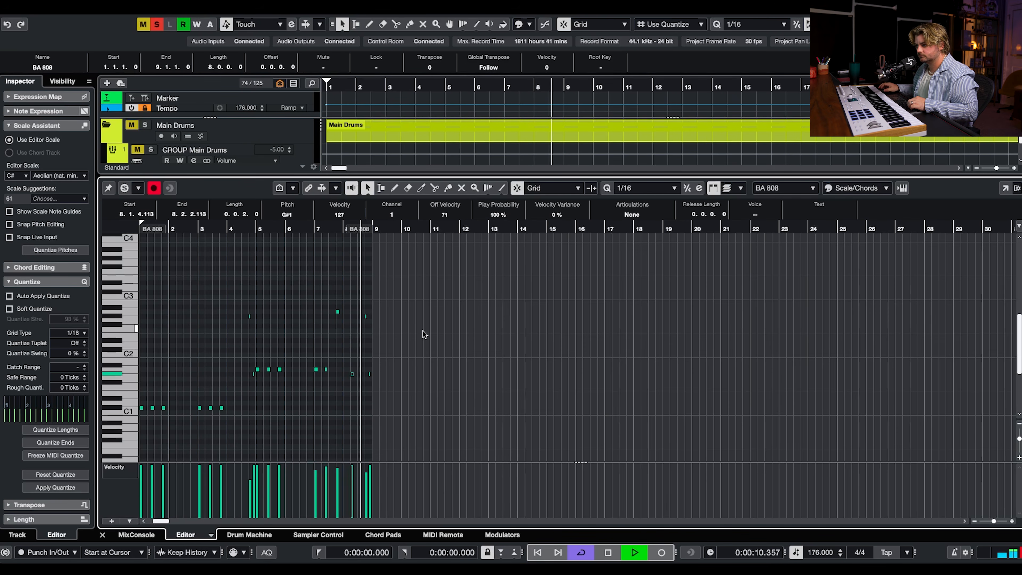
pyautogui.press('space')
pyautogui.press('Return')
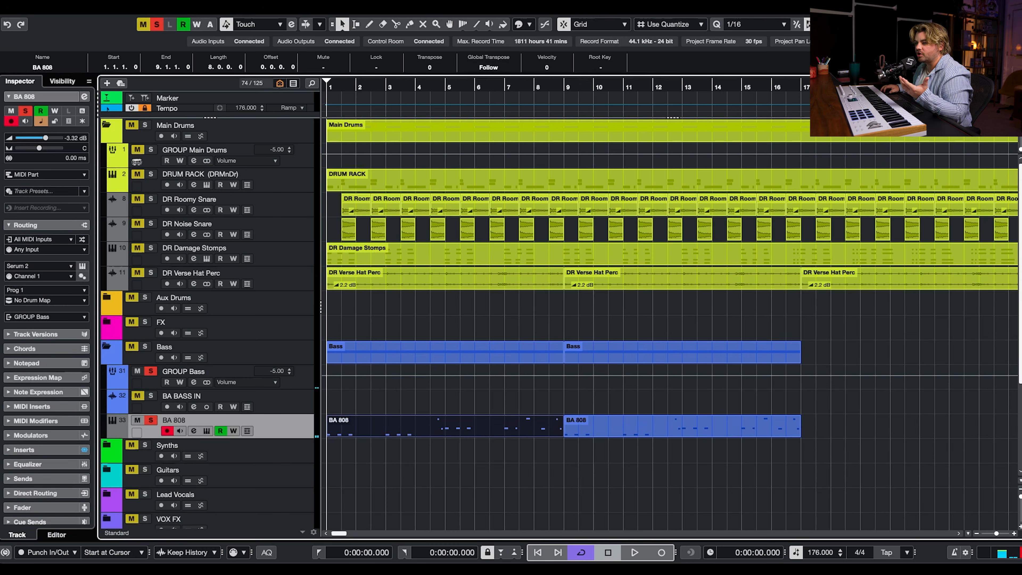
# Step: Release the BA 808 solo and play the bass together with the main drums
pyautogui.click(150, 419)
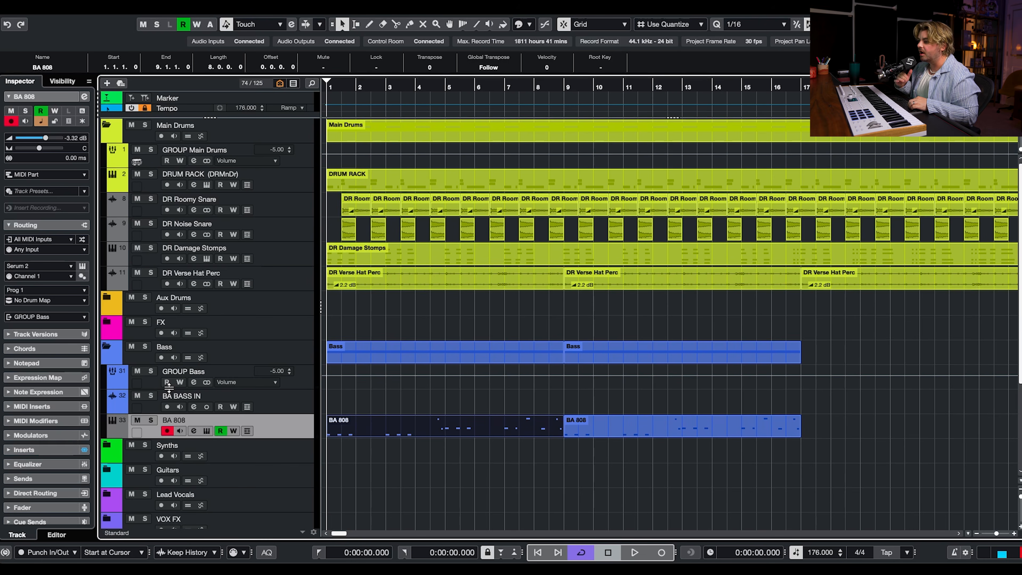
pyautogui.press('space')
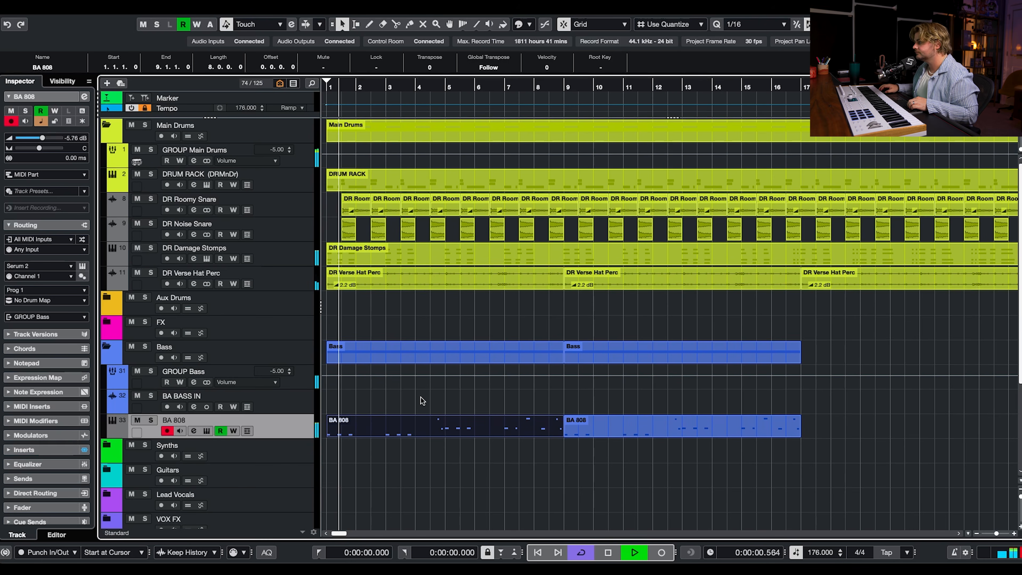
pyautogui.press('space')
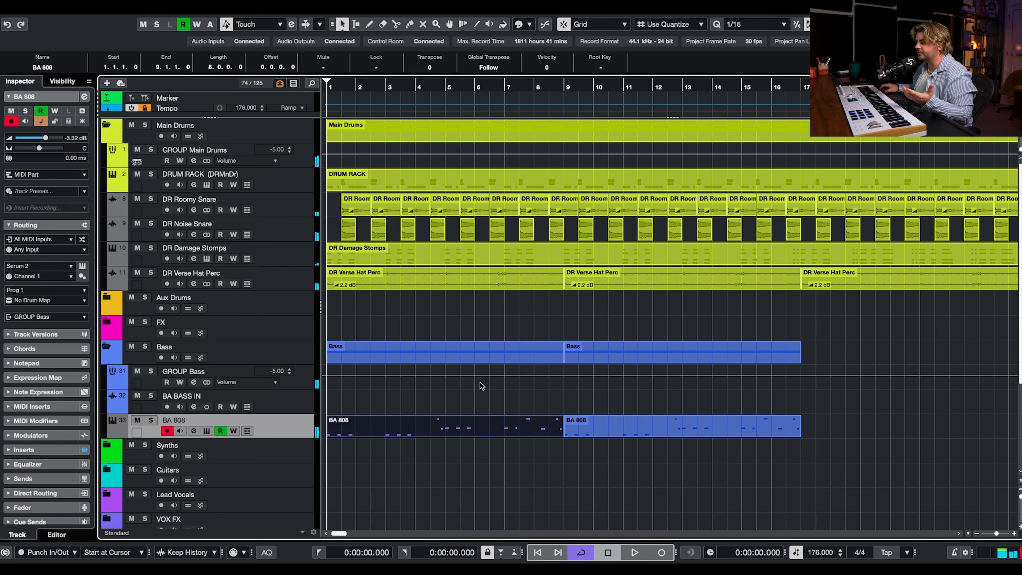
# Step: Expand the Synths folder and add a new track below GROUP Synths and Keys
pyautogui.scroll(-3, 107, 293)
pyautogui.click(107, 294)
pyautogui.rightClick(290, 330)
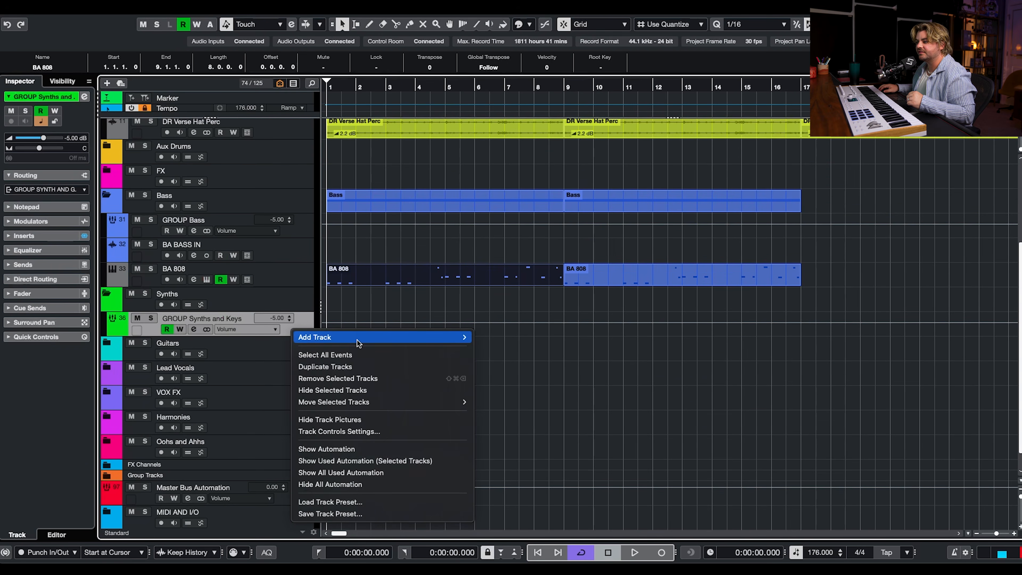
pyautogui.moveTo(357, 340)
pyautogui.click(514, 258)
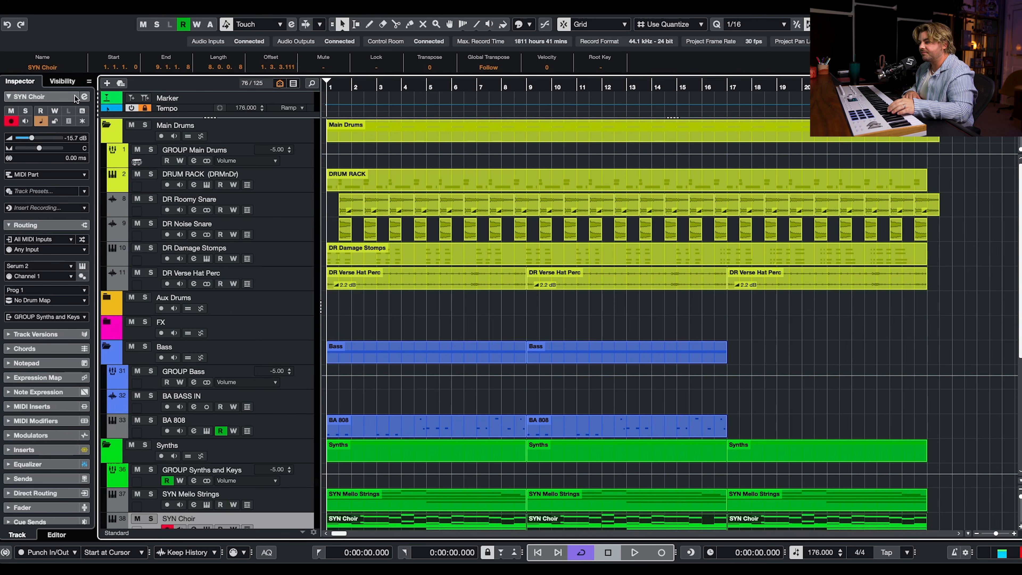
# Step: Play the drums and bass together with the SYN Mello Strings and SYN Choir layers
pyautogui.press('space')
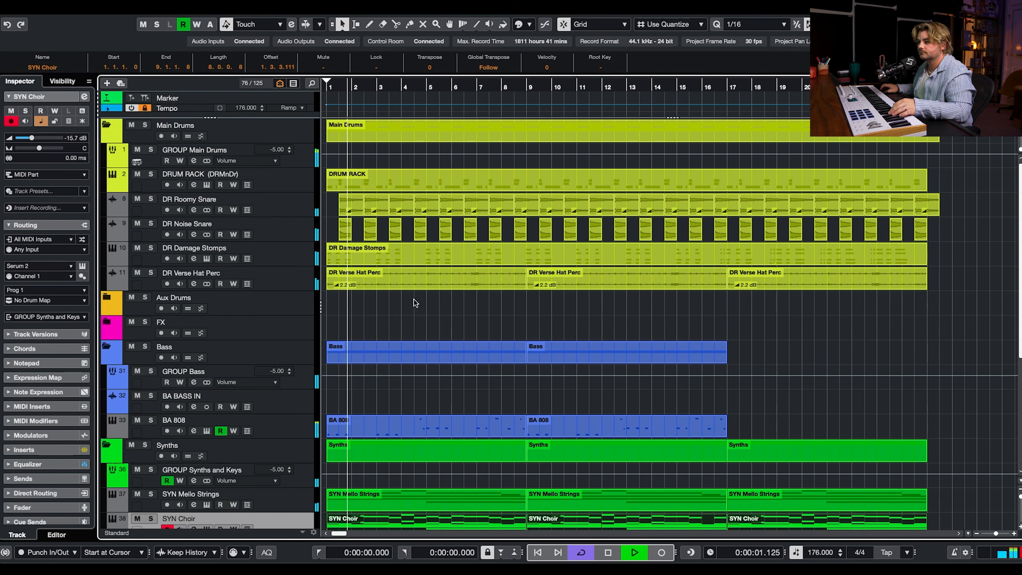
pyautogui.scroll(-3, 414, 299)
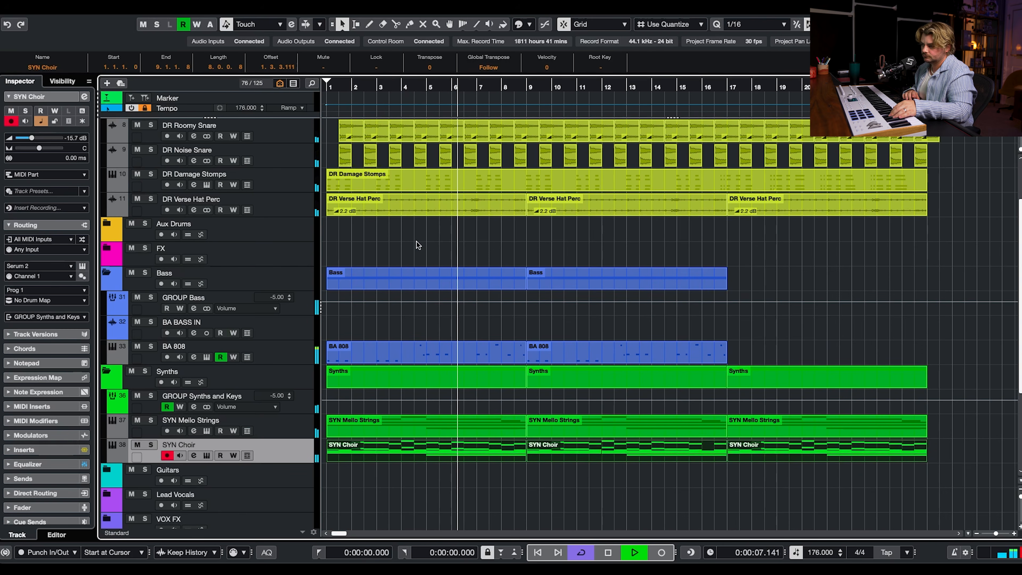
pyautogui.press('space')
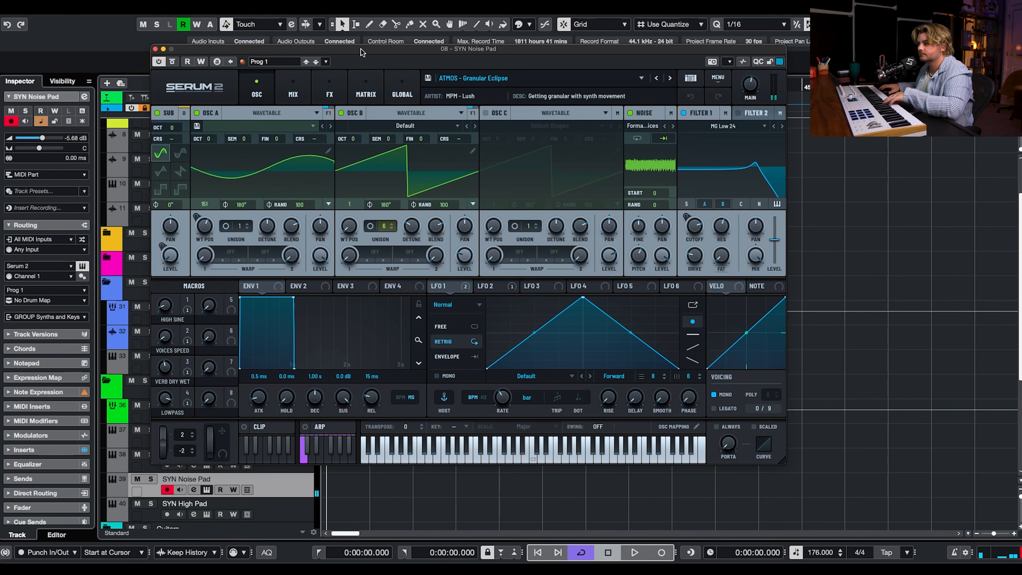
# Step: Open the SYN Noise Pad channel settings, compare the sound with its inserts bypassed and active, and open Spaced Out and Kickstart 2
pyautogui.click(197, 490)
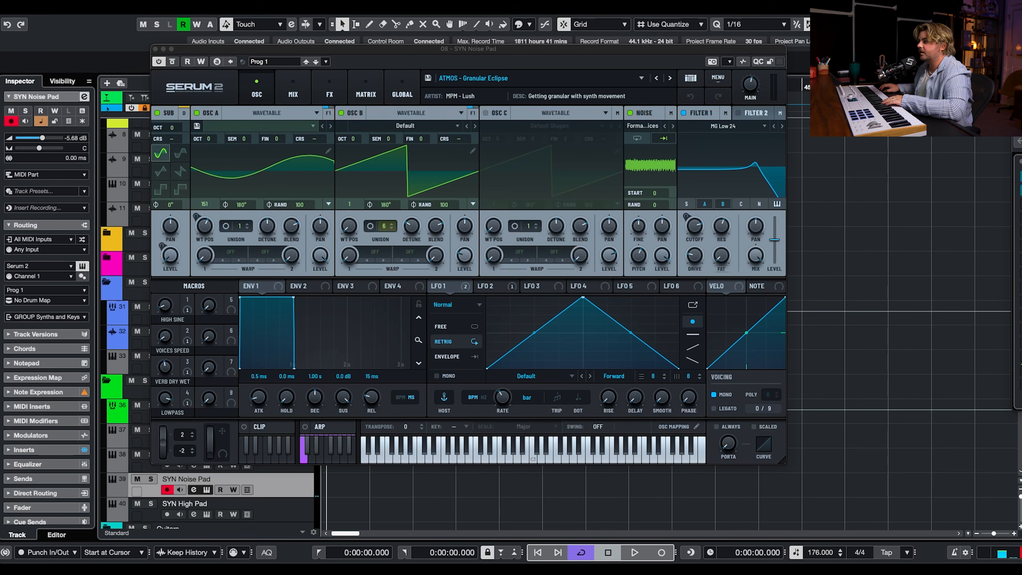
pyautogui.click(92, 73)
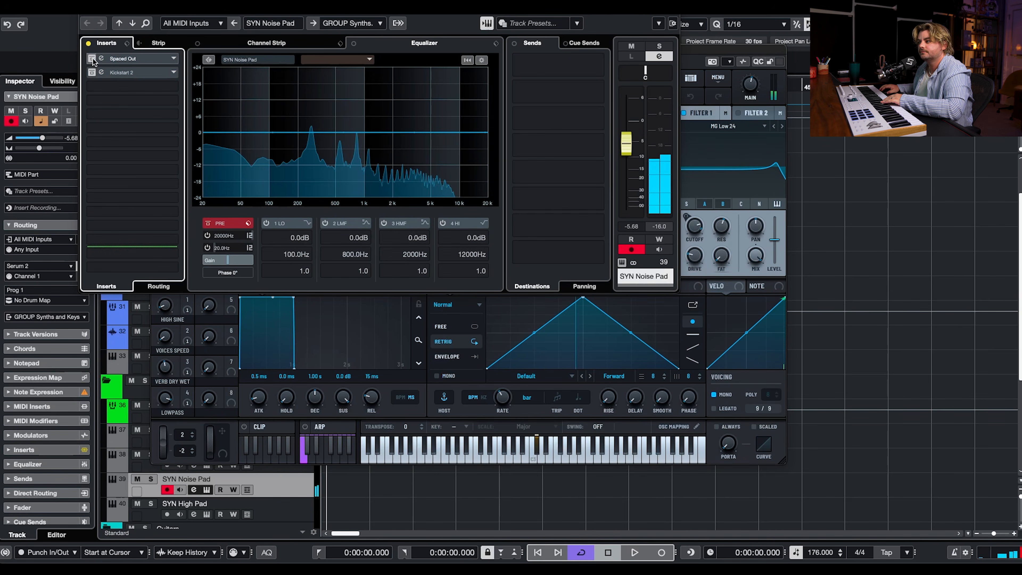
pyautogui.click(139, 60)
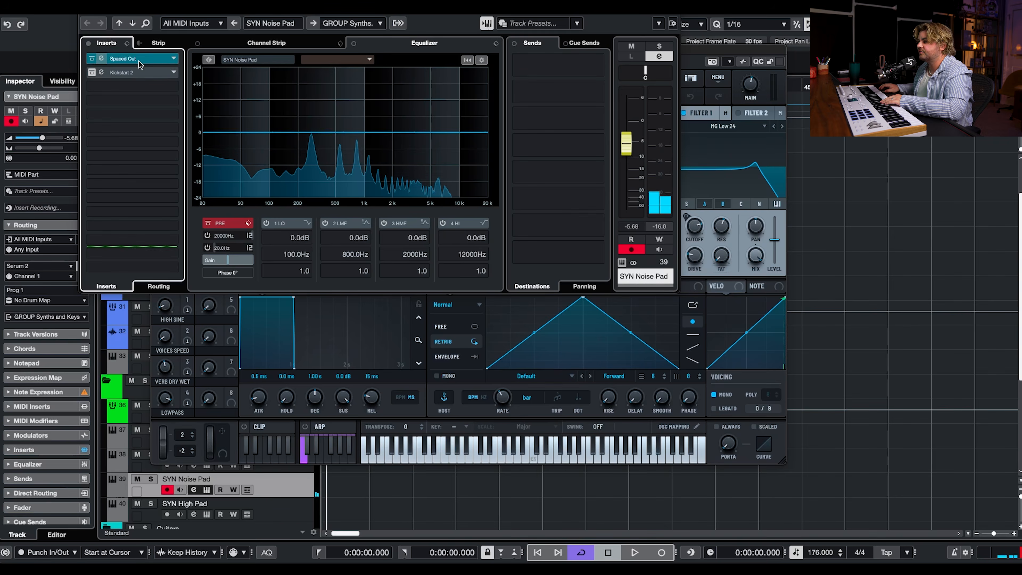
pyautogui.click(93, 73)
pyautogui.click(111, 74)
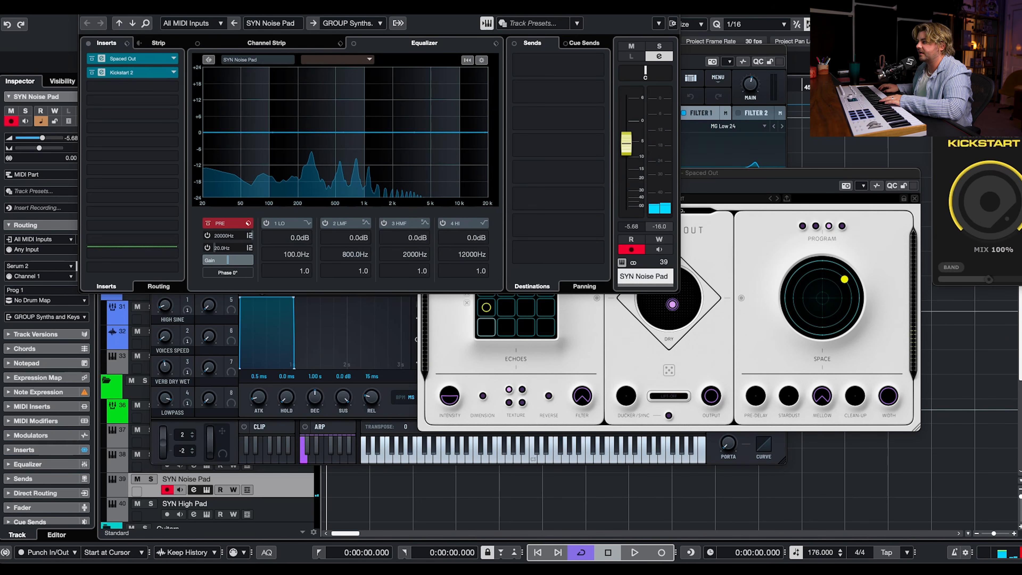
# Step: Bring the Kickstart 2 window into view, play the song to check its effect on SYN Noise Pad, and close it
pyautogui.moveTo(996, 101); pyautogui.dragTo(476, 104)
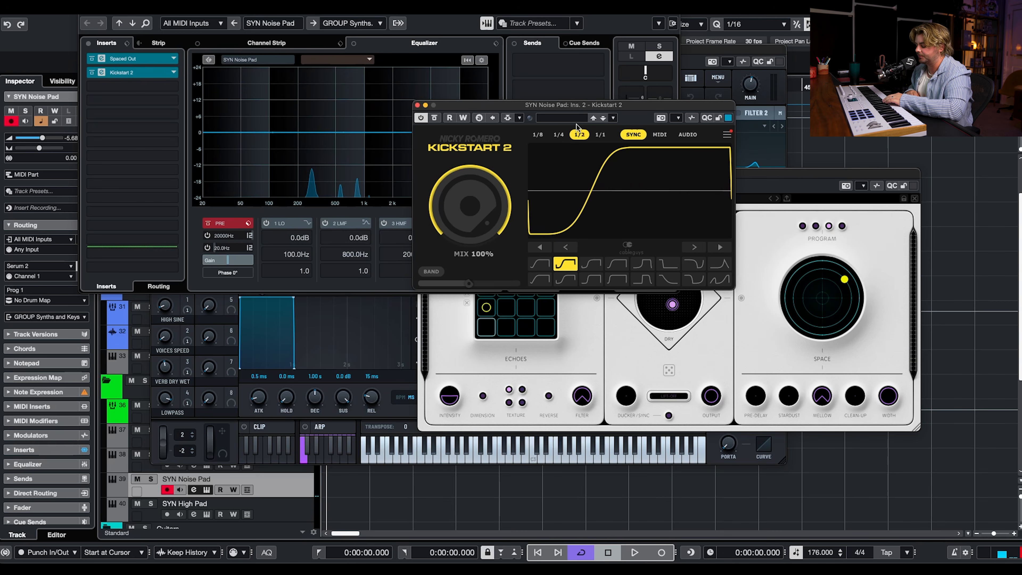
pyautogui.press('space')
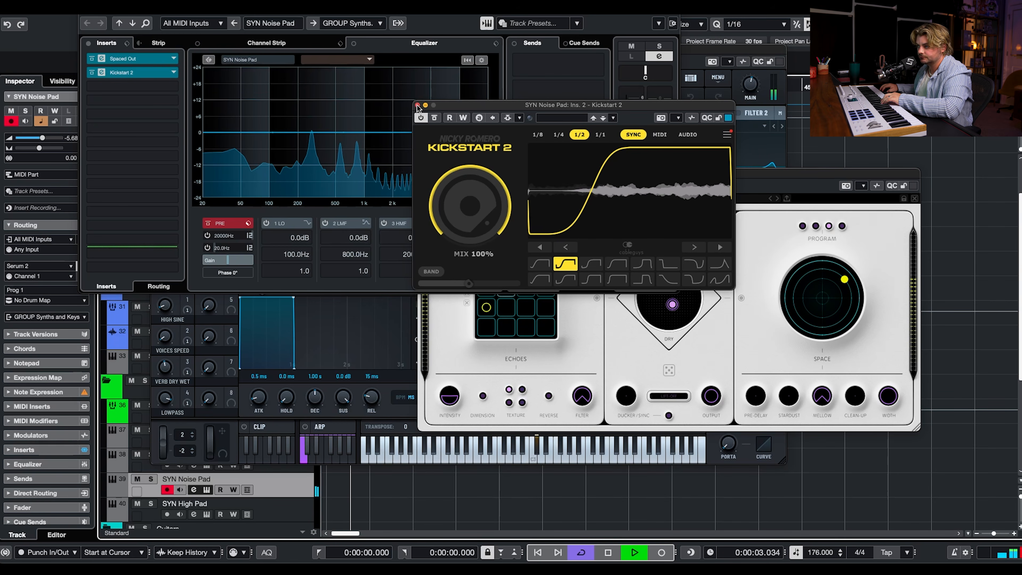
pyautogui.press('space')
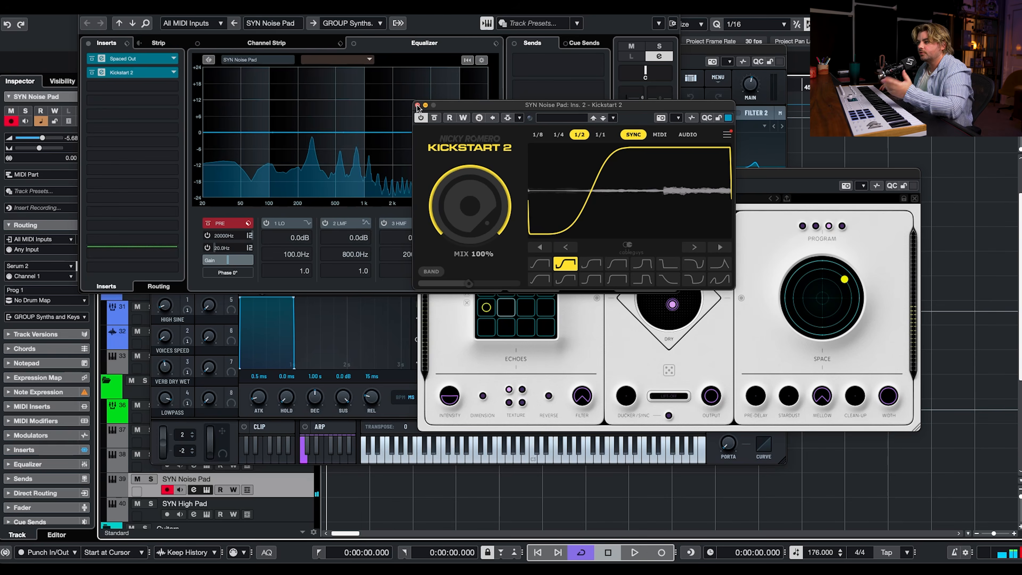
pyautogui.click(417, 106)
pyautogui.click(740, 177)
# Step: Open the SYN High Pad instrument, examine its PD Hype Pad preset, and close the synth window
pyautogui.click(295, 508)
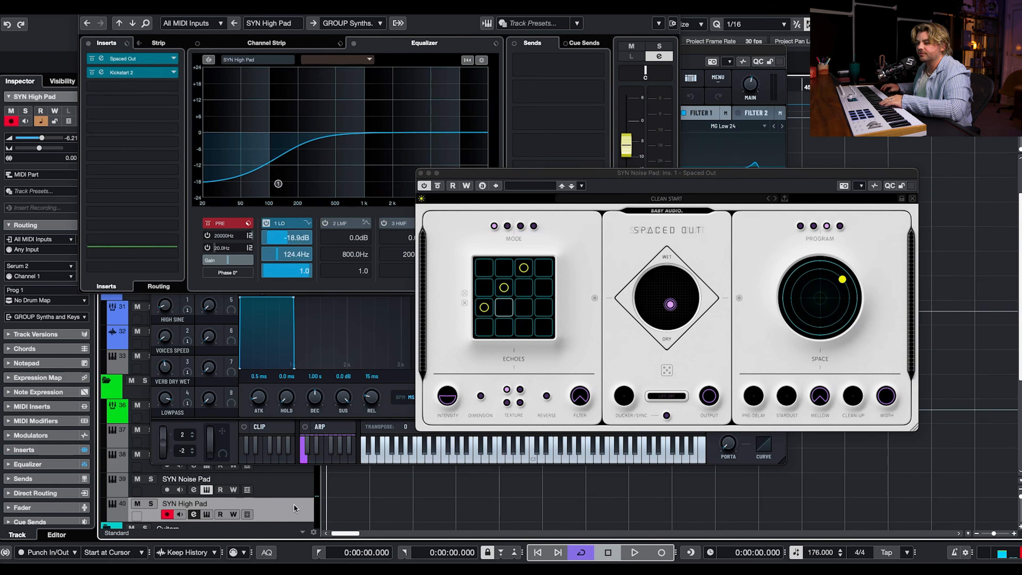
pyautogui.click(208, 514)
pyautogui.moveTo(782, 40); pyautogui.dragTo(207, 27)
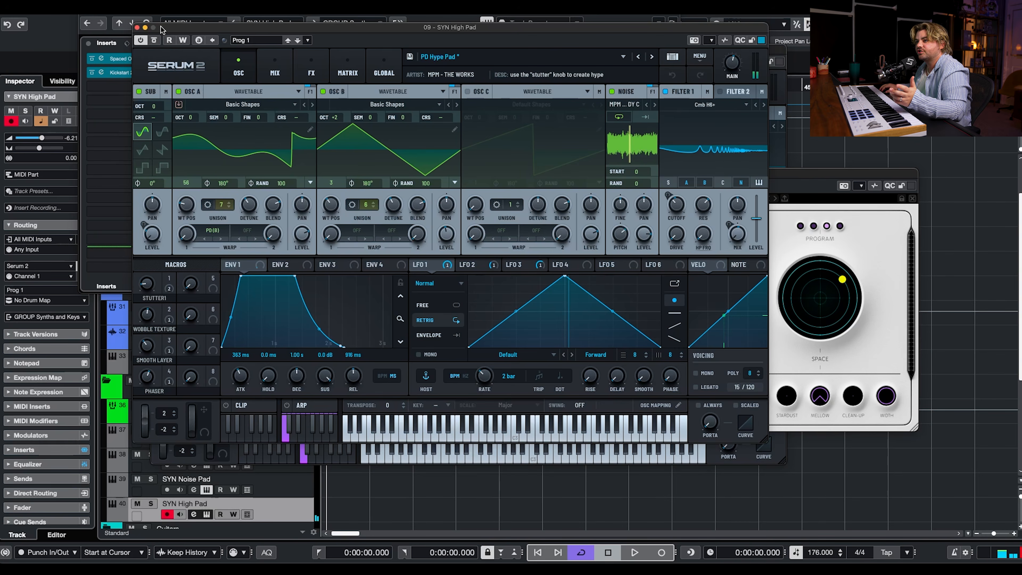
pyautogui.click(137, 27)
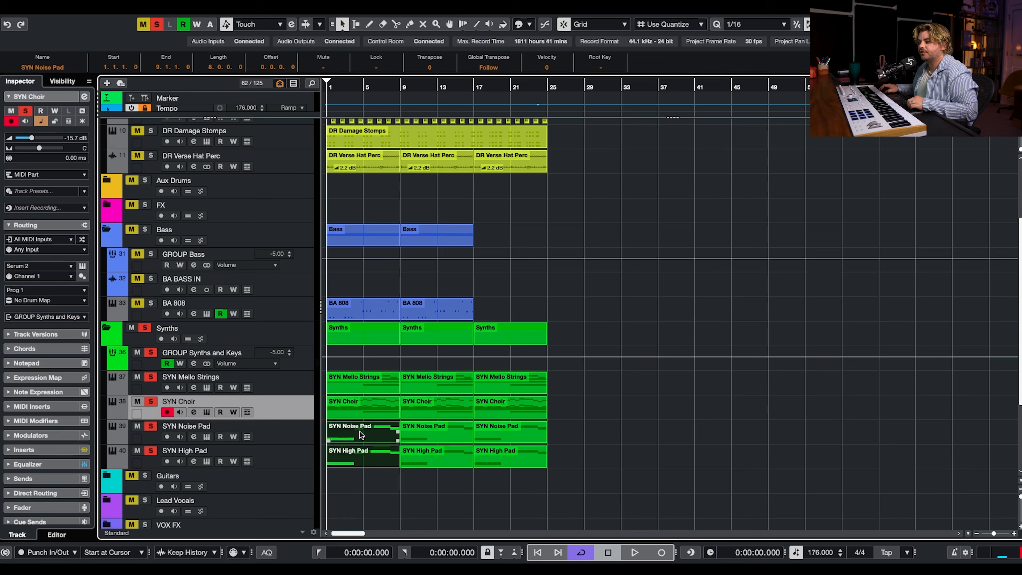
# Step: Open the first SYN Noise Pad part in the Key Editor, play through its notes, and close the editor
pyautogui.doubleClick(361, 434)
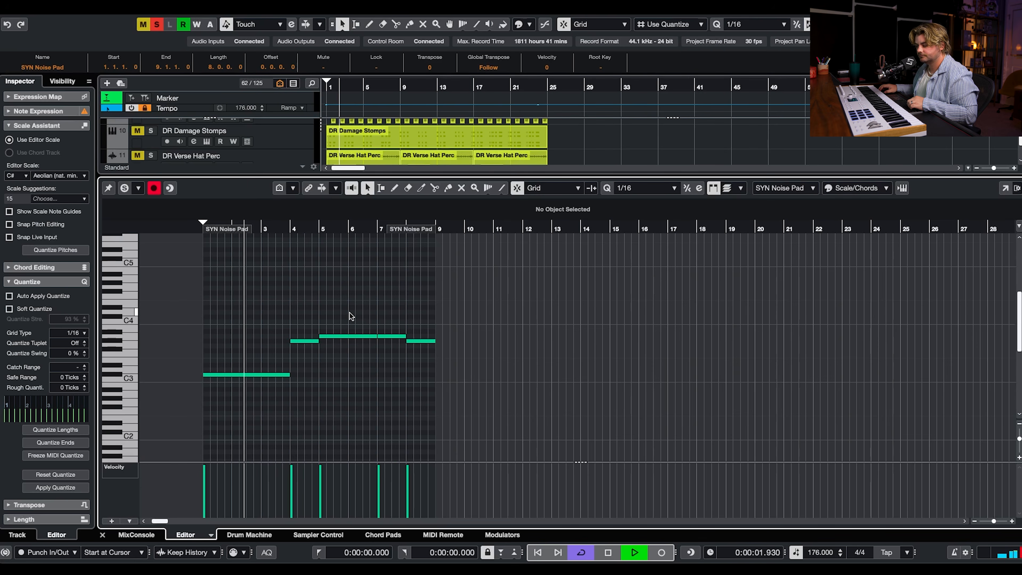
pyautogui.scroll(-1, 350, 313)
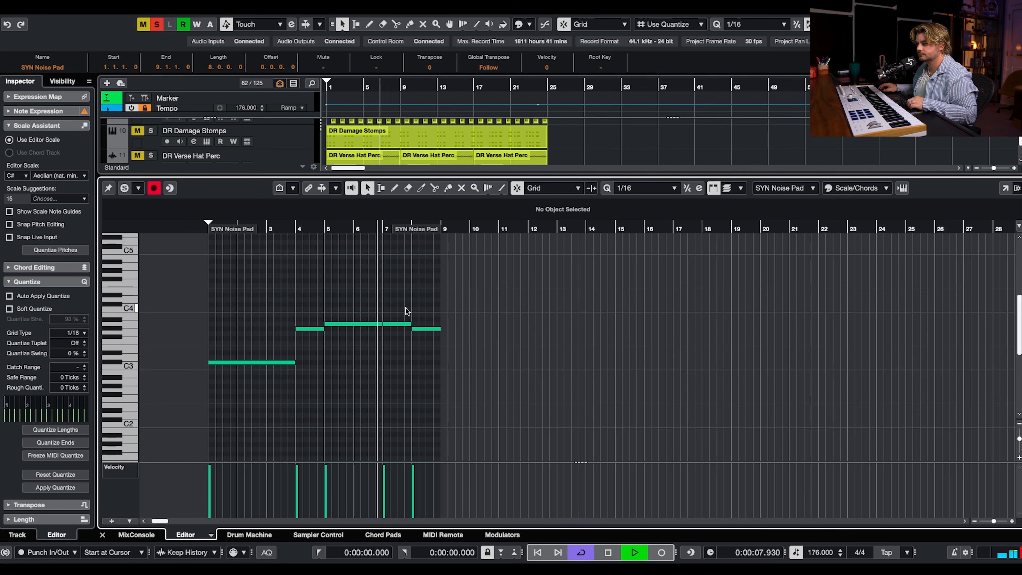
pyautogui.scroll(1, 433, 308)
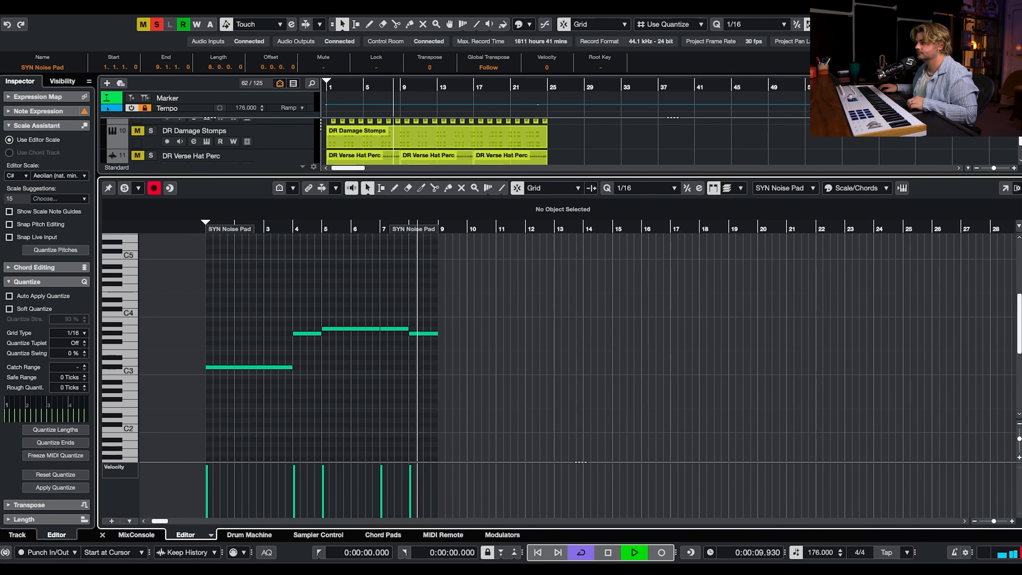
pyautogui.press('space')
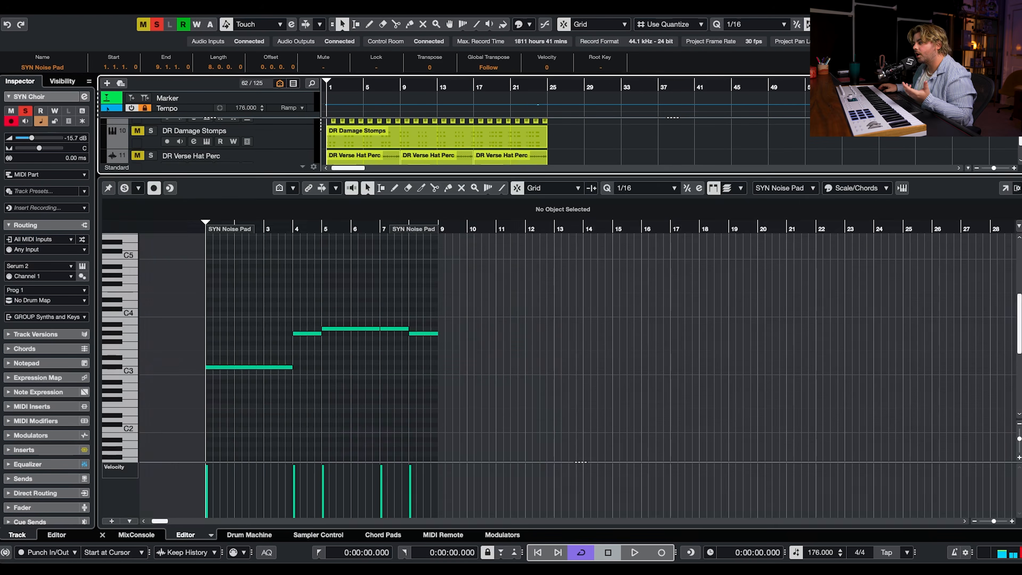
pyautogui.press('Return')
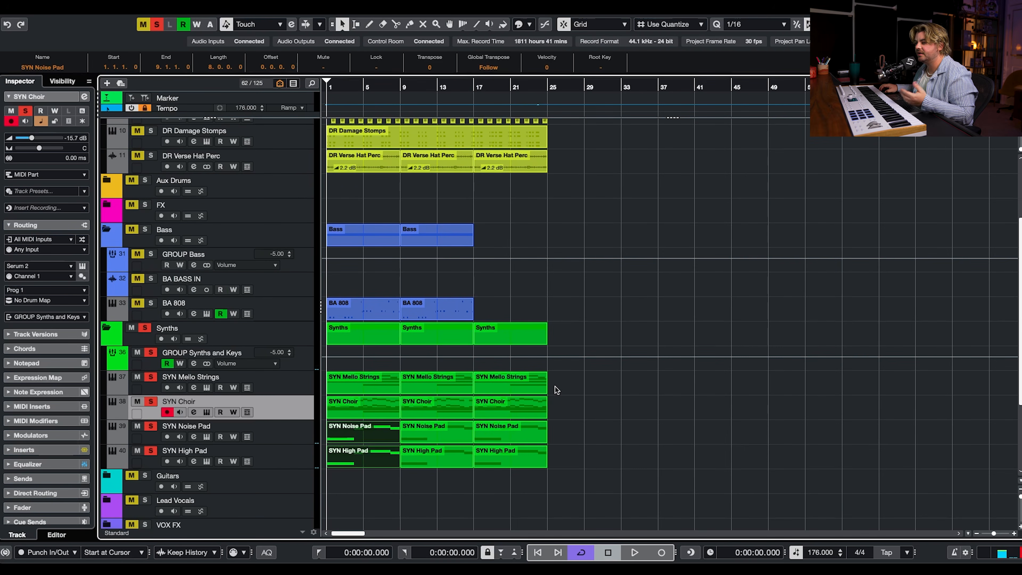
# Step: Clear the solo on the Synths folder, select the BA 808 track, and play the full arrangement from bar 9
pyautogui.click(139, 329)
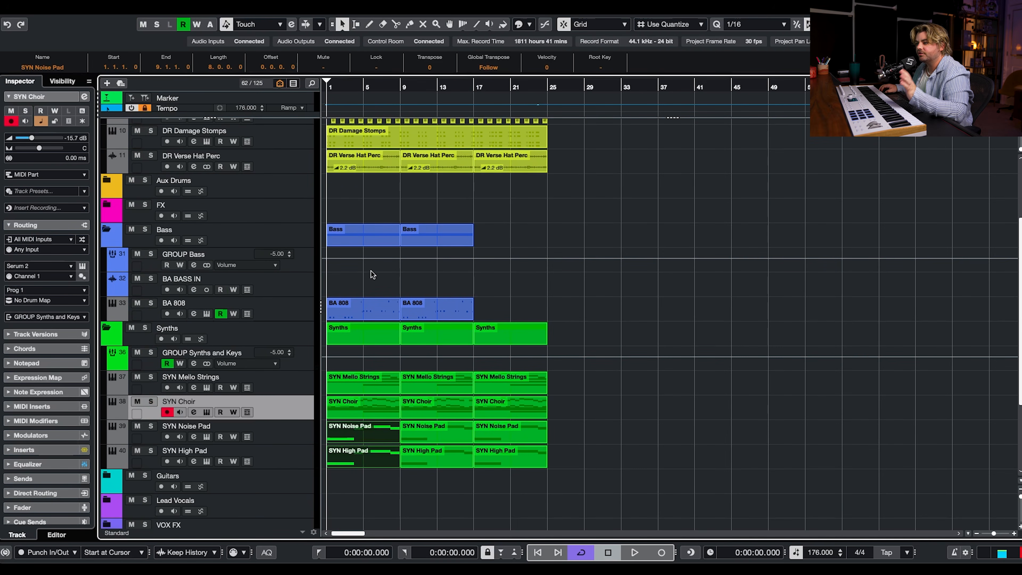
pyautogui.rightClick(308, 309)
pyautogui.press('Escape')
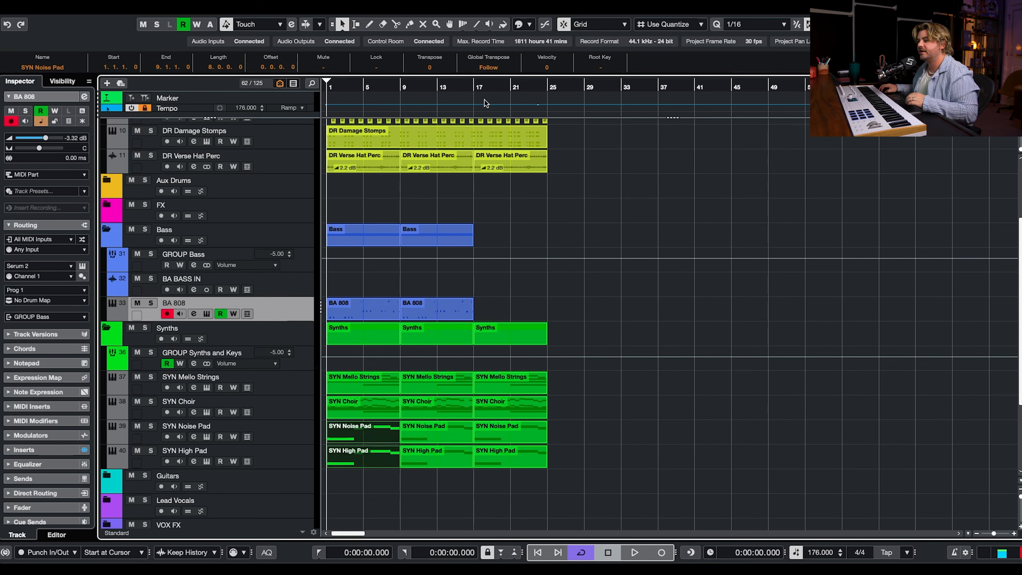
pyautogui.click(399, 89)
pyautogui.press('space')
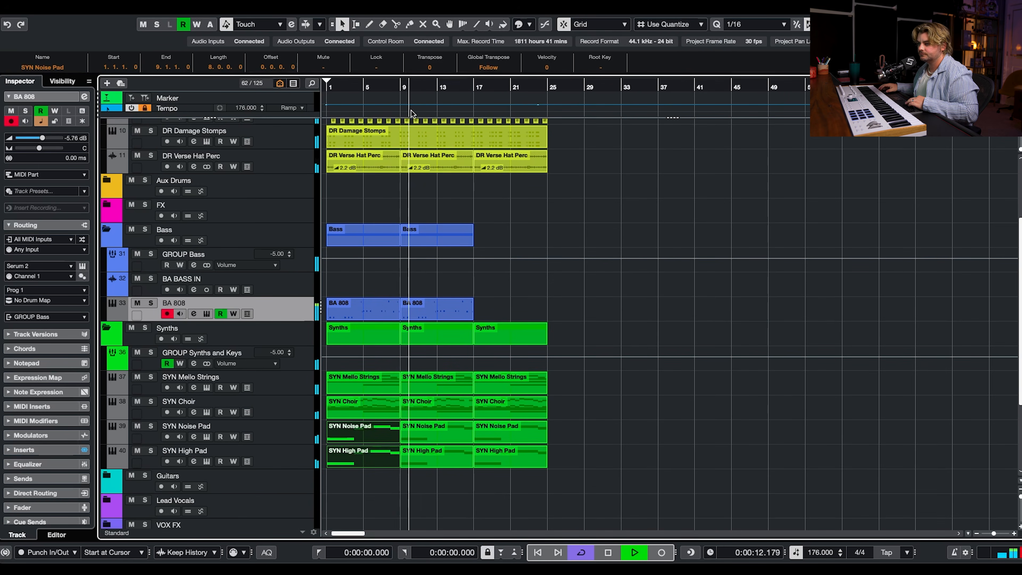
pyautogui.press('space')
# Step: Add an instrument track below BA 808 for the BA Verse Reese Bass
pyautogui.rightClick(308, 309)
pyautogui.moveTo(402, 316)
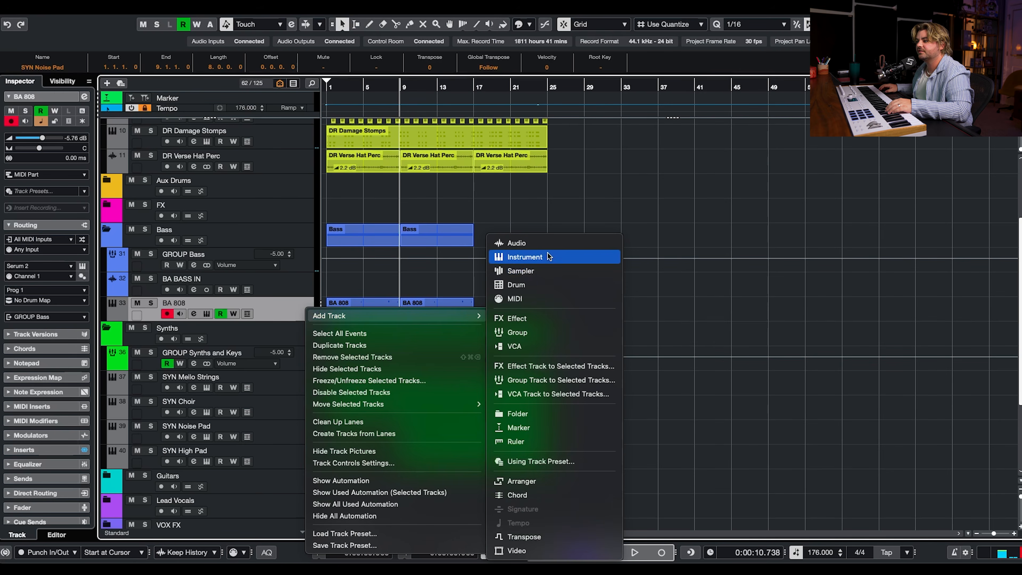
pyautogui.click(523, 257)
pyautogui.click(723, 194)
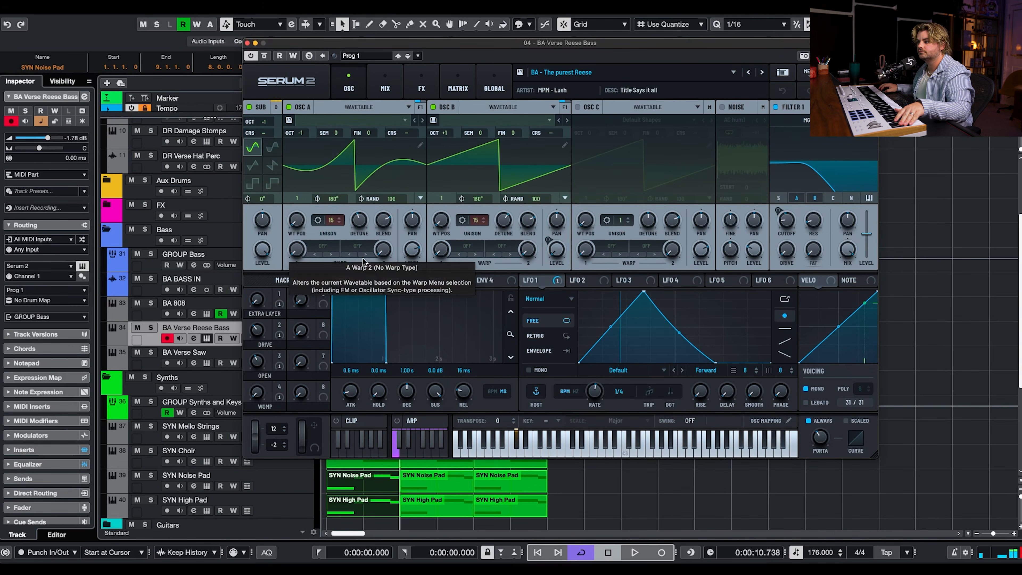
# Step: Set the BA Verse Reese Bass unison voices in Serum 2 to 8 on oscillator A and 9 on oscillator B
pyautogui.moveTo(332, 220); pyautogui.dragTo(332, 269)
pyautogui.moveTo(333, 224); pyautogui.dragTo(333, 227)
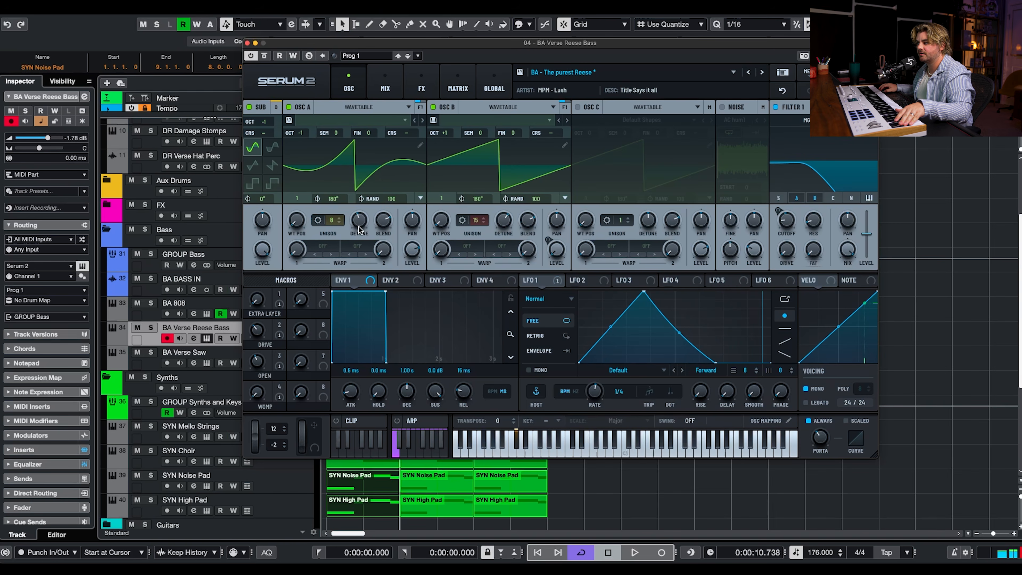
pyautogui.moveTo(474, 224); pyautogui.dragTo(471, 272)
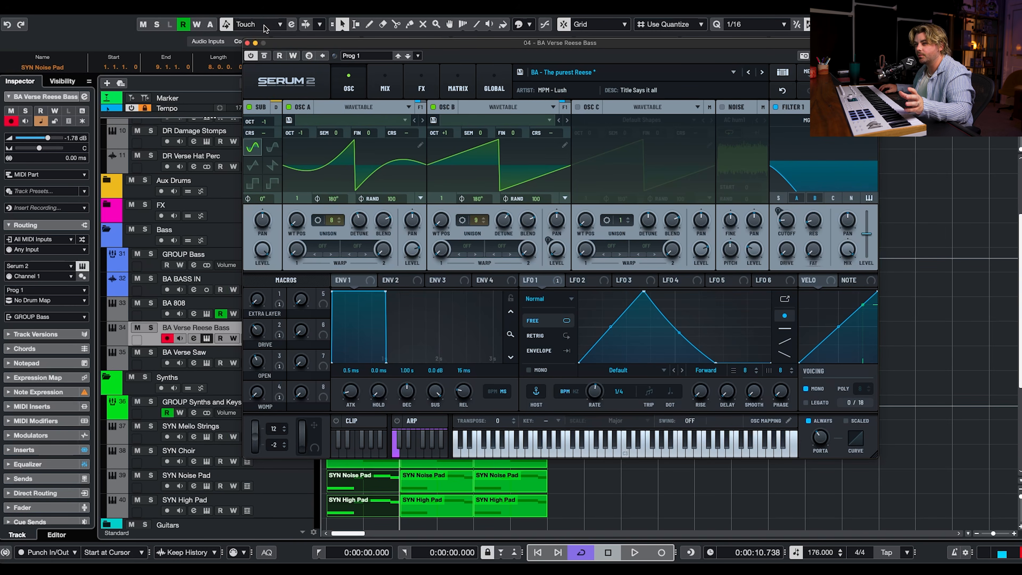
# Step: Open the BA Verse Saw instrument and move its window into view to examine the sound
pyautogui.click(206, 362)
pyautogui.moveTo(846, 40); pyautogui.dragTo(305, 10)
pyautogui.click(155, 363)
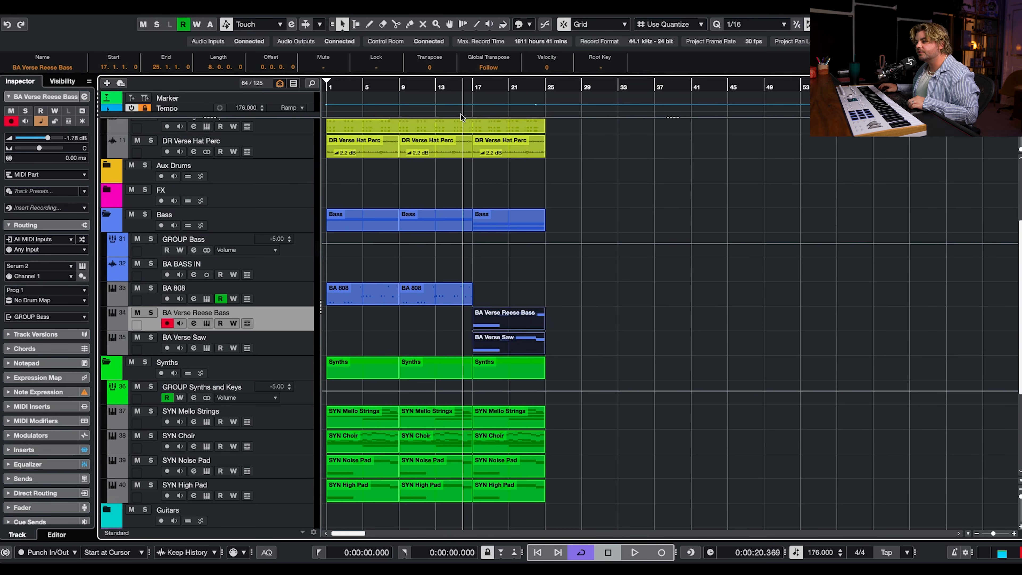
# Step: Deselect the bass parts and play the transition into bar 17, where BA Verse Reese Bass and BA Verse Saw enter
pyautogui.click(542, 280)
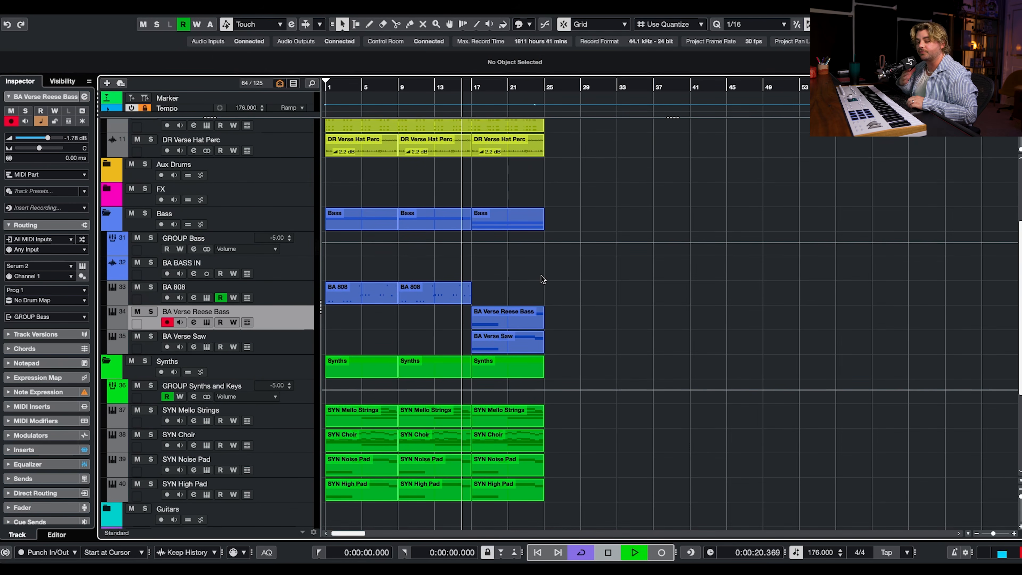
pyautogui.press('space')
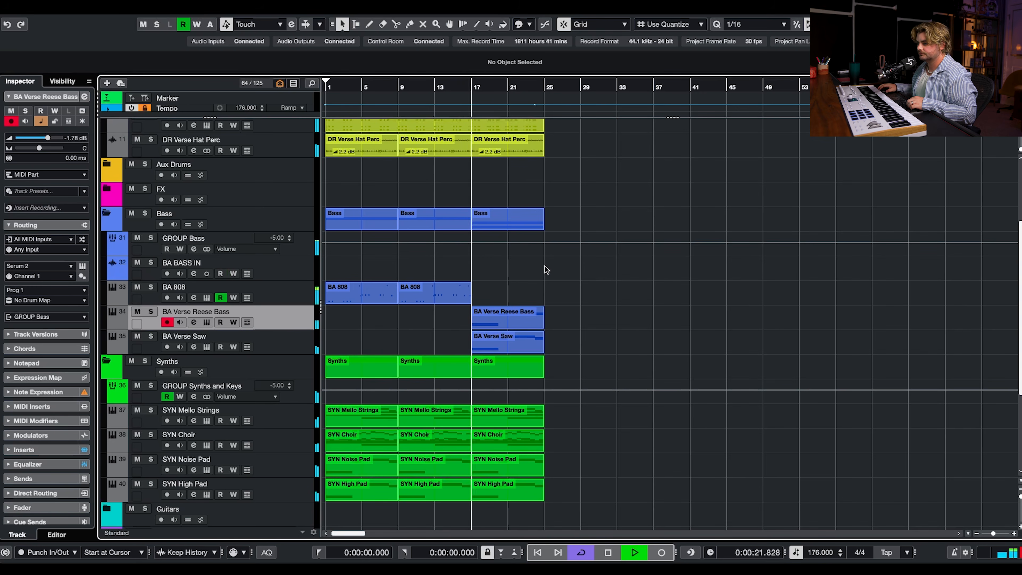
pyautogui.press('space')
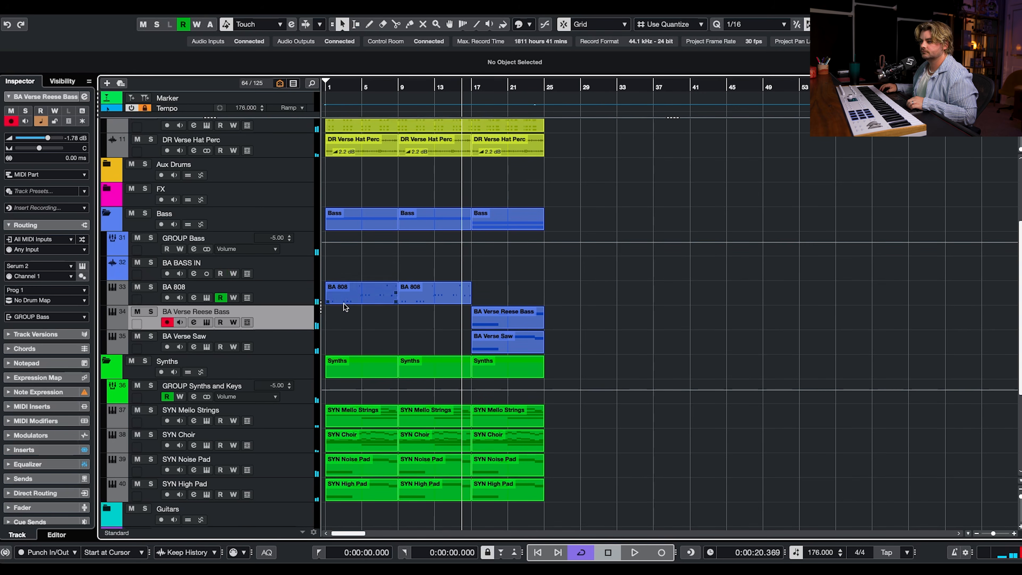
# Step: Show an automation lane for the BA 808 track and set it to Volume
pyautogui.rightClick(271, 291)
pyautogui.click(319, 468)
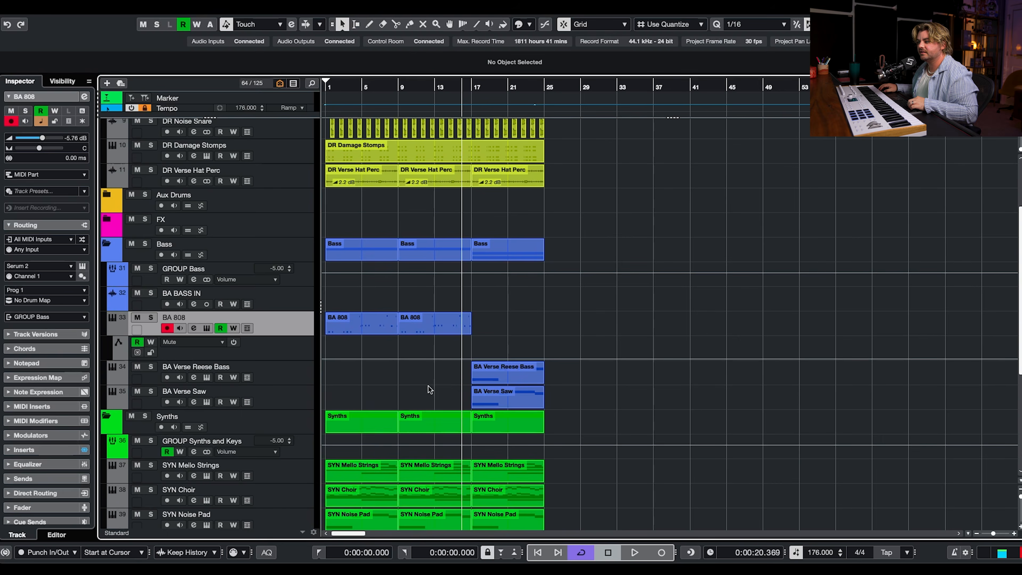
pyautogui.click(211, 343)
pyautogui.click(217, 351)
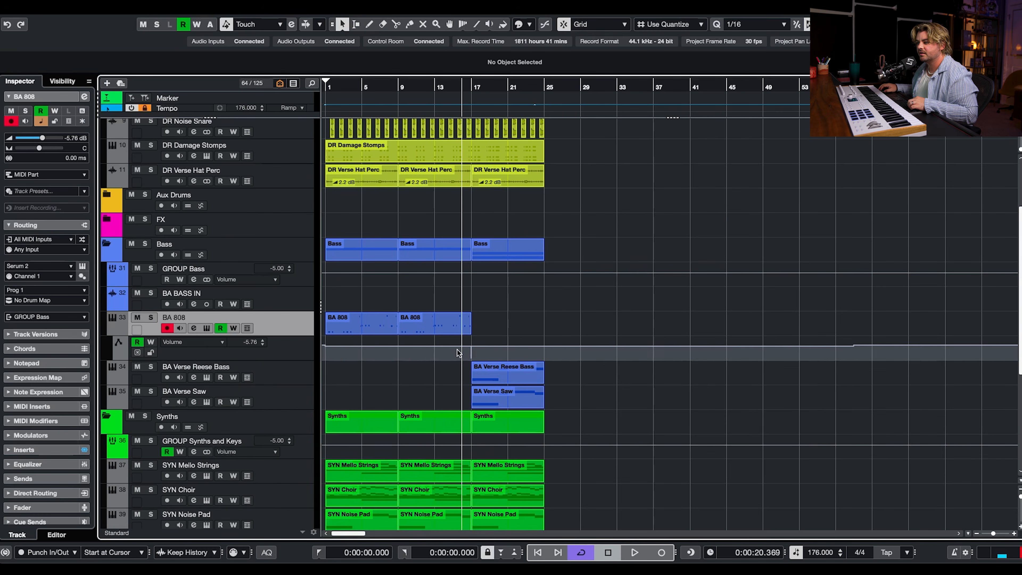
# Step: Draw BA 808 volume automation that drops to -∞ at bar 17 and stays down past bar 25
pyautogui.scroll(5, 474, 352)
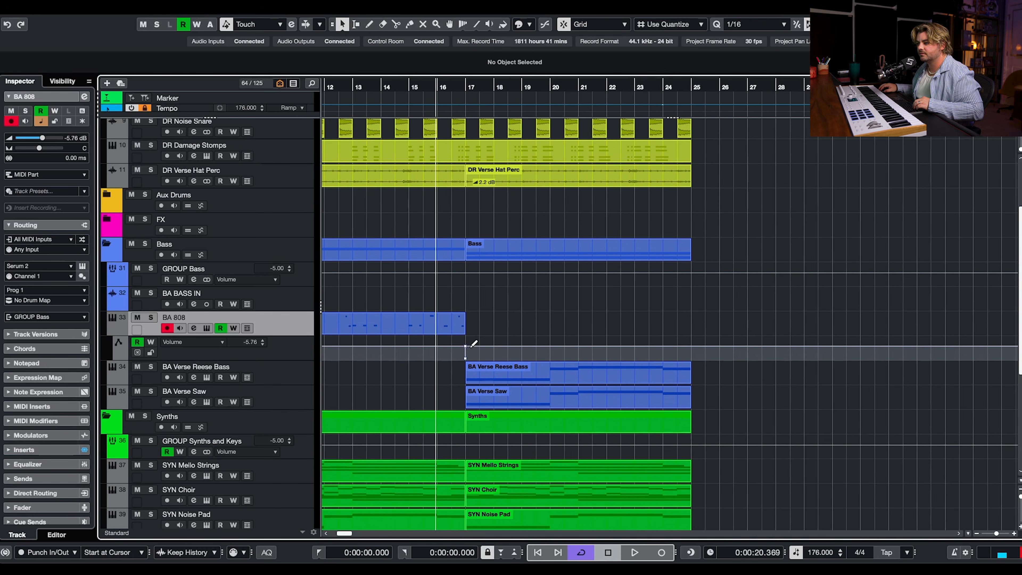
pyautogui.scroll(-1, 474, 344)
pyautogui.moveTo(481, 340)
pyautogui.mouseDown()
pyautogui.moveTo(673, 366)
pyautogui.moveTo(612, 366)
pyautogui.moveTo(698, 369)
pyautogui.moveTo(702, 355)
pyautogui.mouseUp()
pyautogui.scroll(6, 483, 352)
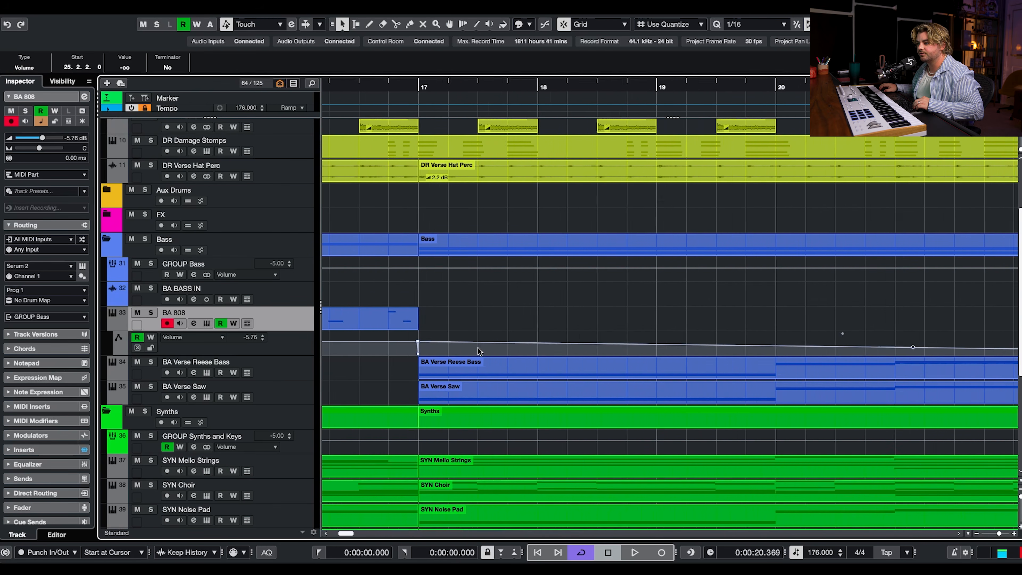
pyautogui.moveTo(389, 345); pyautogui.dragTo(389, 354)
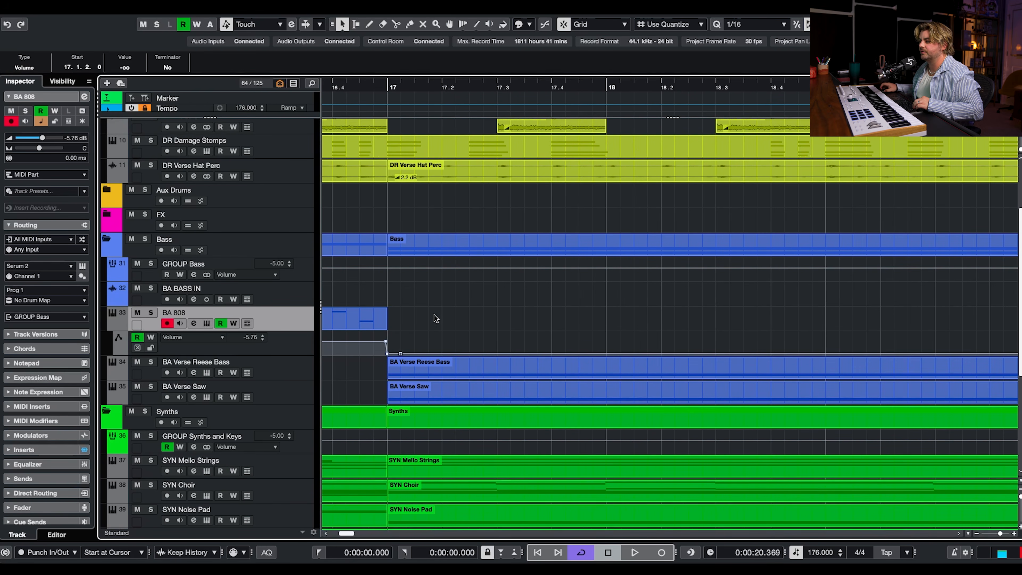
# Step: End the BA 808 volume dip at bar 25 by raising the automation to its earlier level, and listen to the section
pyautogui.scroll(-6, 433, 320)
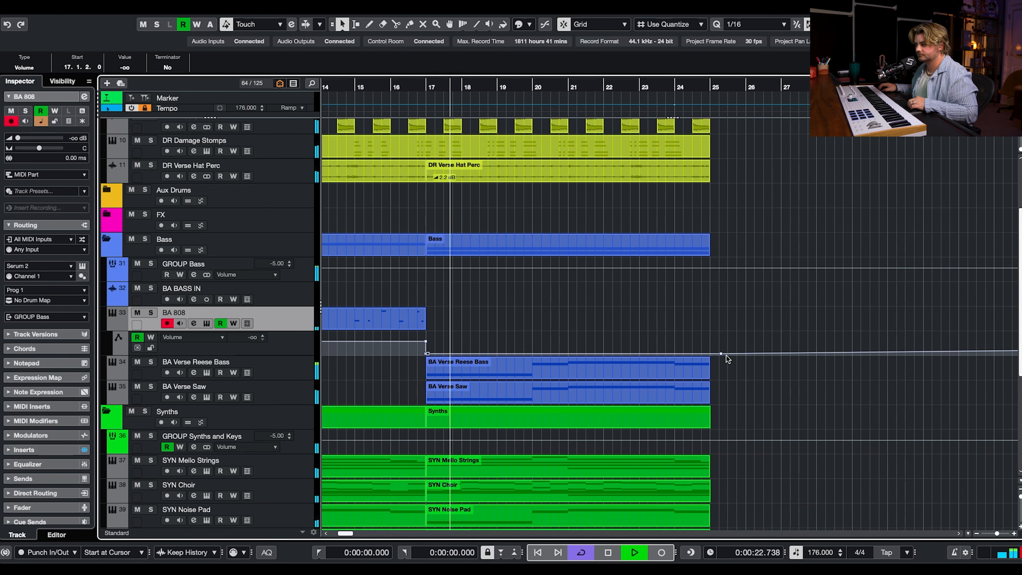
pyautogui.click(711, 354)
pyautogui.moveTo(723, 356); pyautogui.dragTo(712, 341)
pyautogui.click(637, 324)
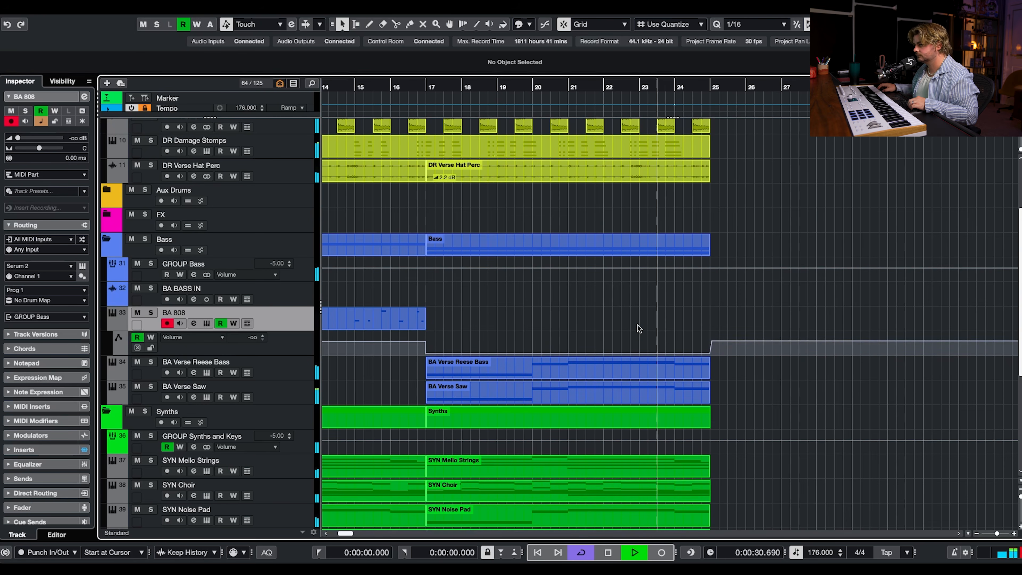
pyautogui.press('space')
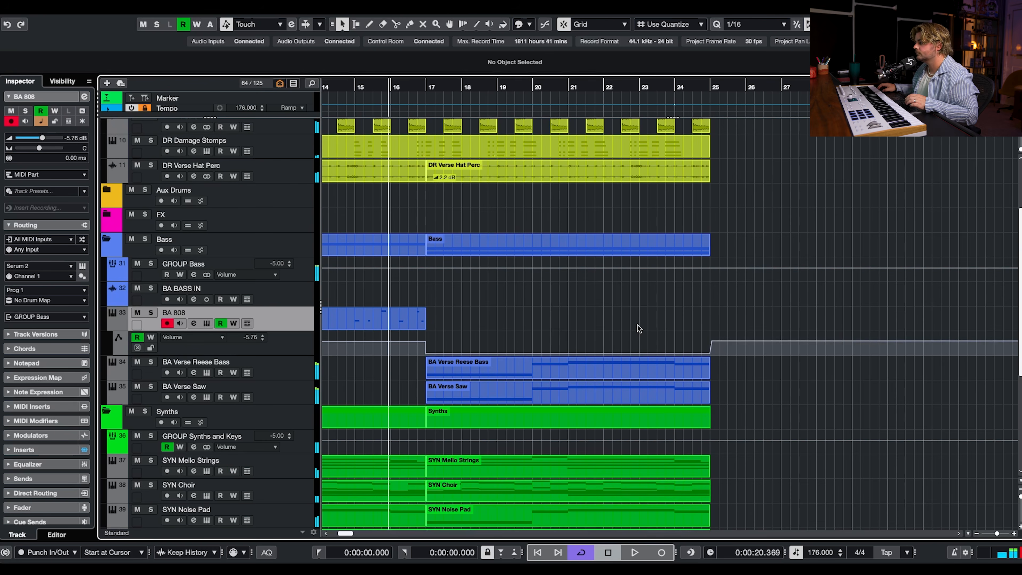
# Step: Solo the Synths folder, play the bar 17 section with SYN Horizon Pad, SYN High Strings and SYN Glassy Bell, and clear the solo
pyautogui.scroll(-1, 638, 325)
pyautogui.hscroll(-1, 637, 325)
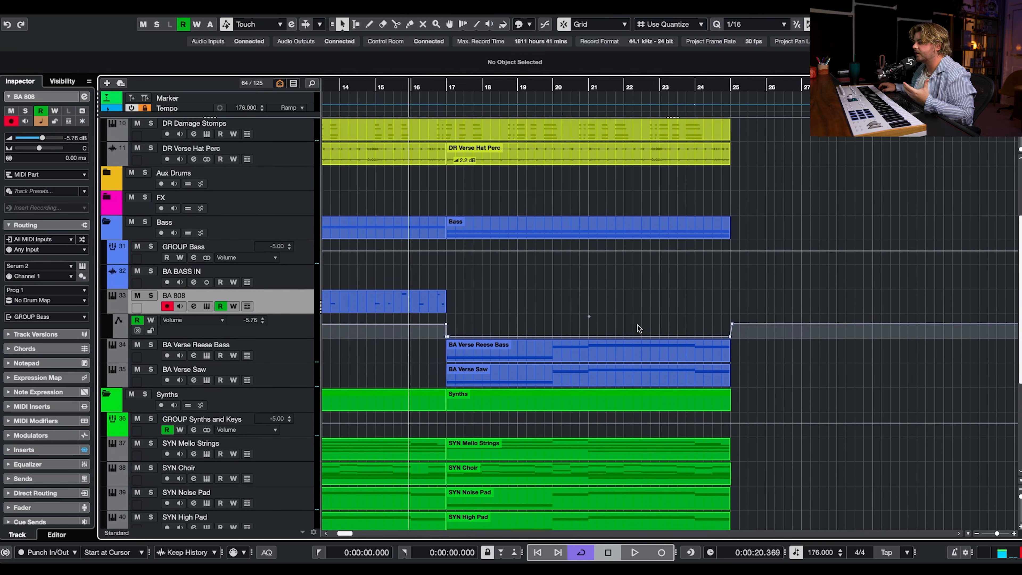
pyautogui.scroll(-1, 643, 320)
pyautogui.hscroll(-1, 643, 319)
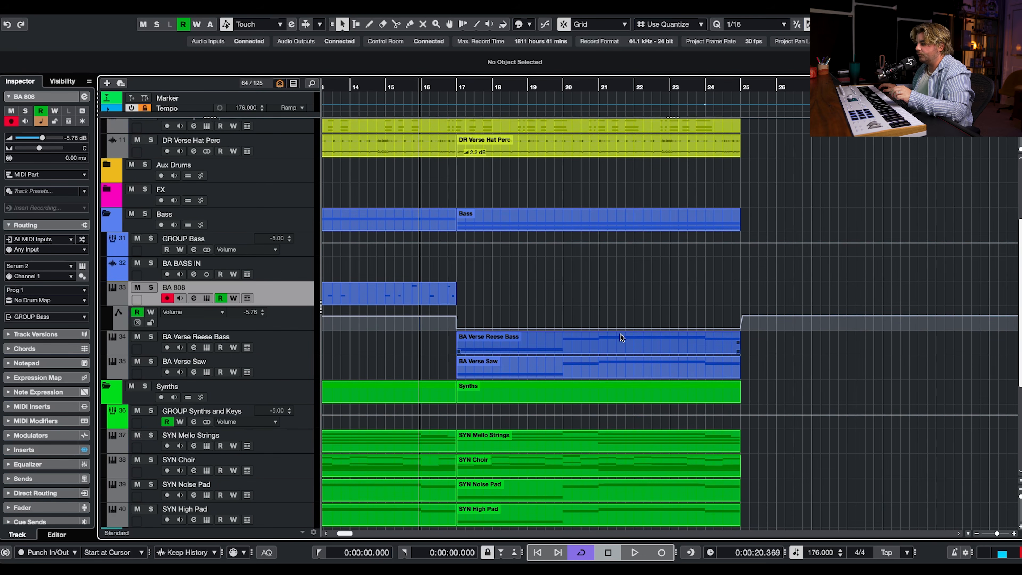
pyautogui.scroll(-5, 621, 334)
pyautogui.hscroll(-3, 620, 334)
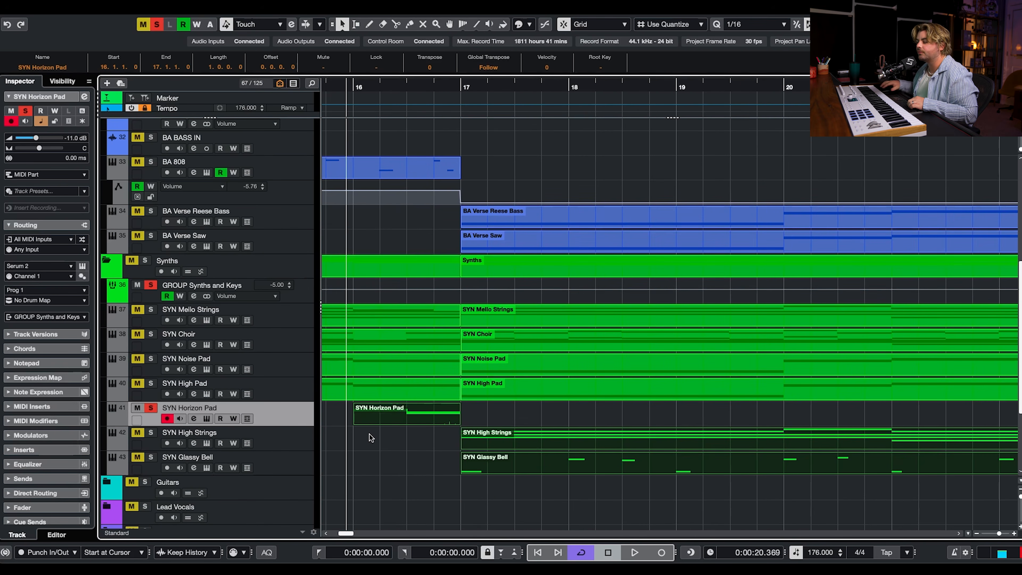
pyautogui.scroll(-3, 391, 390)
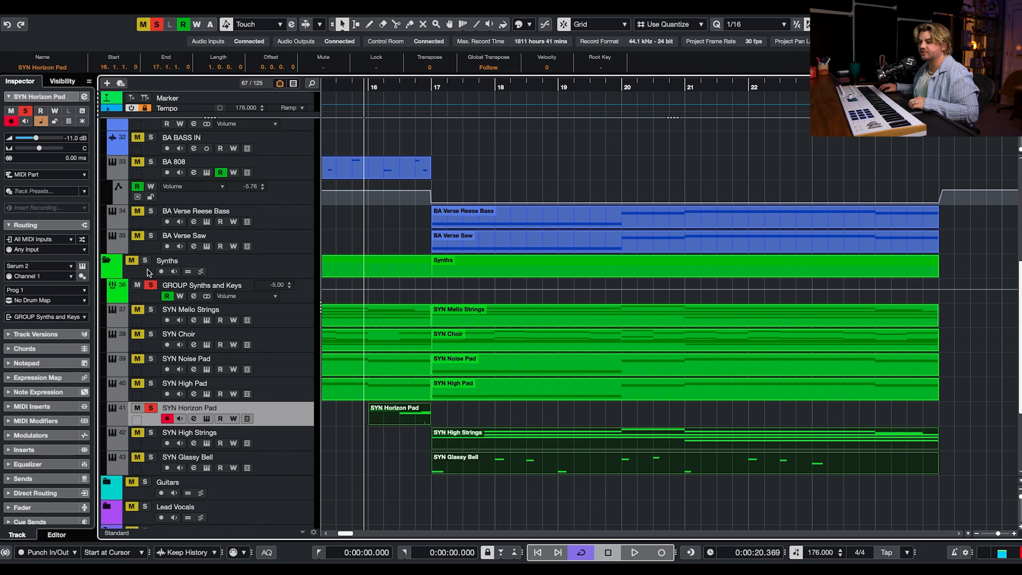
pyautogui.click(146, 262)
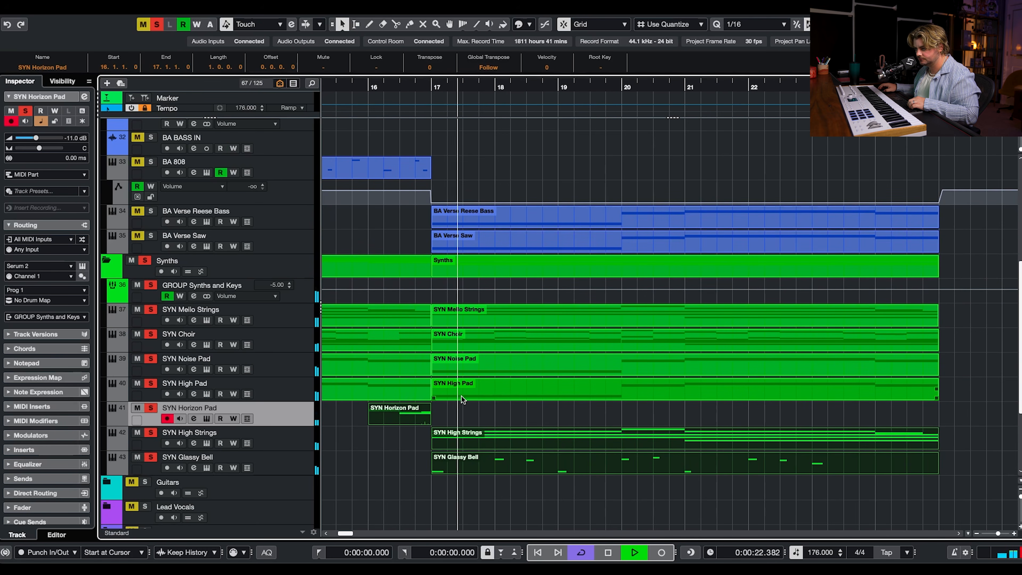
pyautogui.press('space')
pyautogui.click(145, 261)
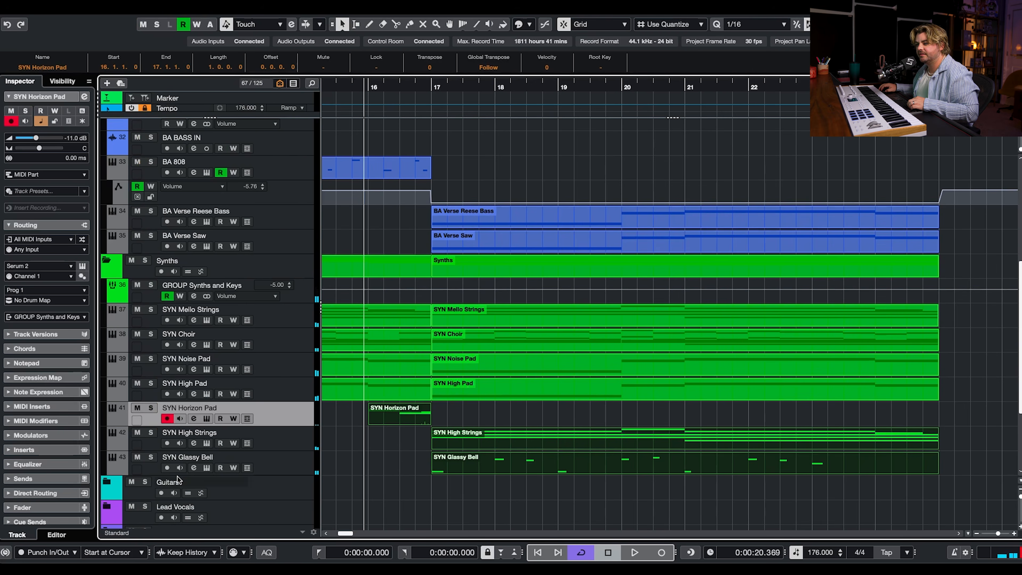
# Step: Solo the SYN High Strings track, open its instrument to examine the ST Slider preset during playback, and close the synth window
pyautogui.click(150, 434)
pyautogui.click(278, 439)
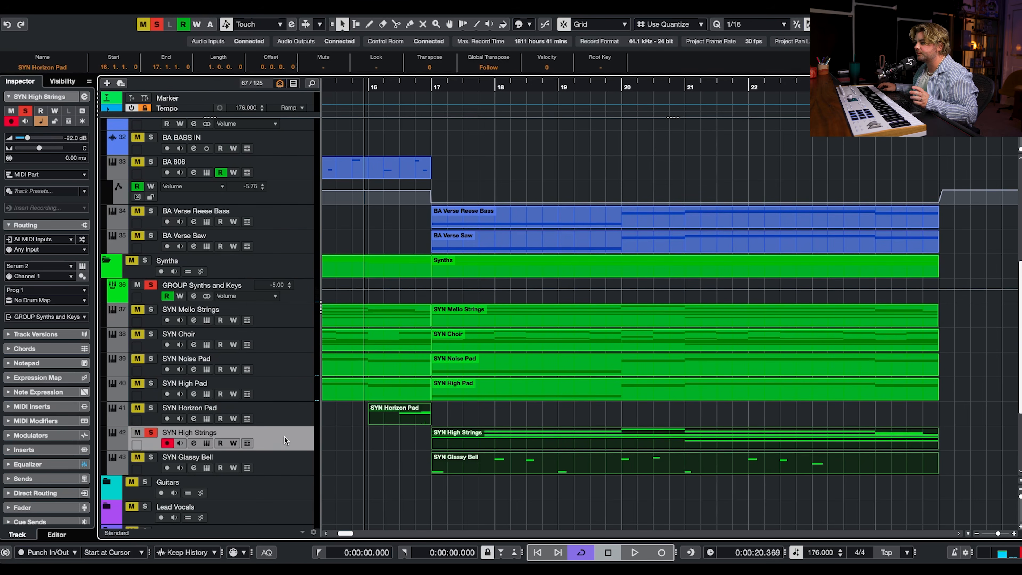
pyautogui.click(211, 446)
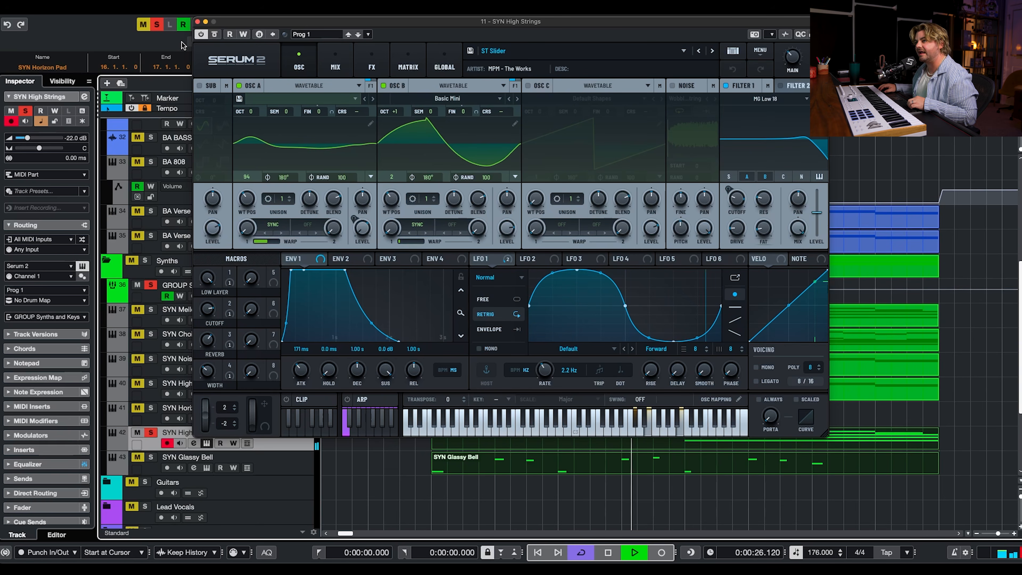
pyautogui.click(198, 22)
# Step: Solo the SYN Glassy Bell track, play its part alone, and move its synth window into view
pyautogui.click(150, 457)
pyautogui.press('space')
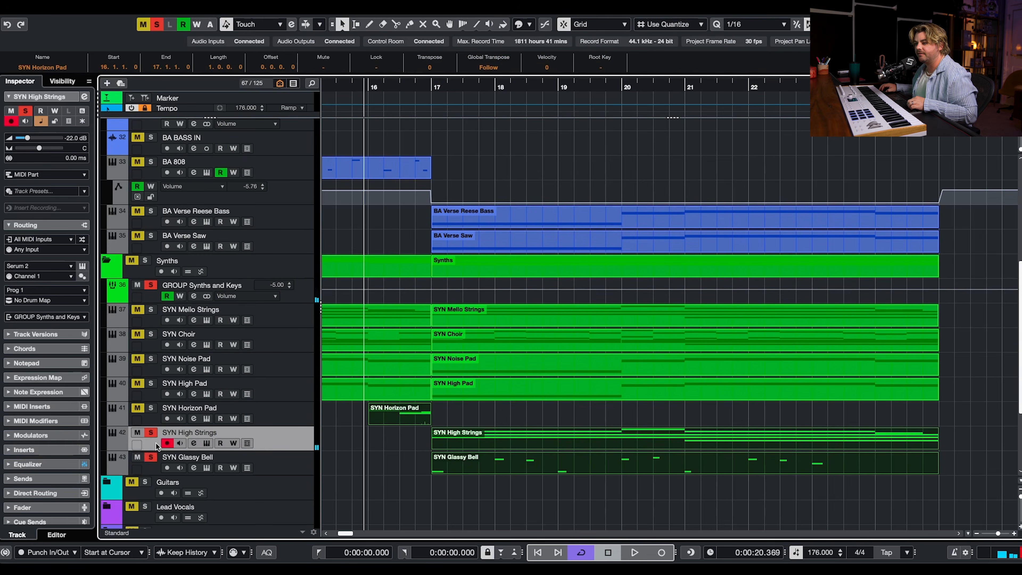
pyautogui.click(309, 464)
pyautogui.press('space')
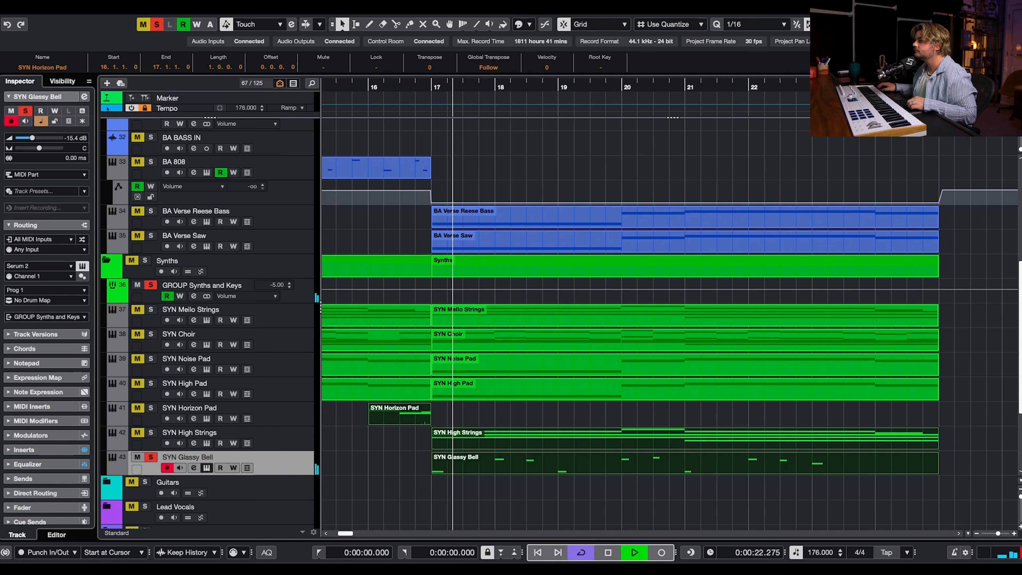
pyautogui.moveTo(395, 59); pyautogui.dragTo(373, 68)
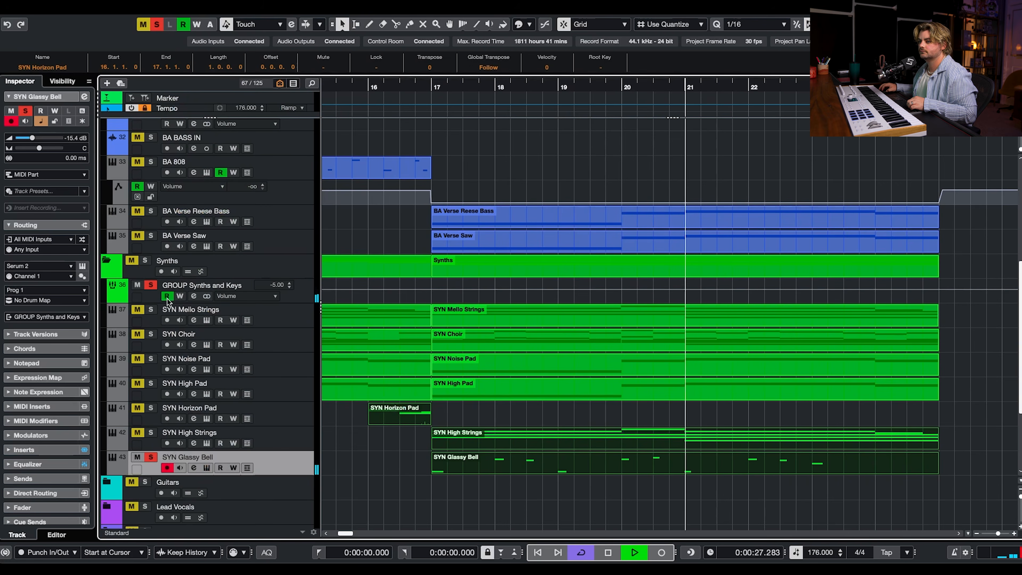
# Step: Solo the Synths folder to hear the bell in context, and open the SYN Glassy Bell part for note editing
pyautogui.click(175, 69)
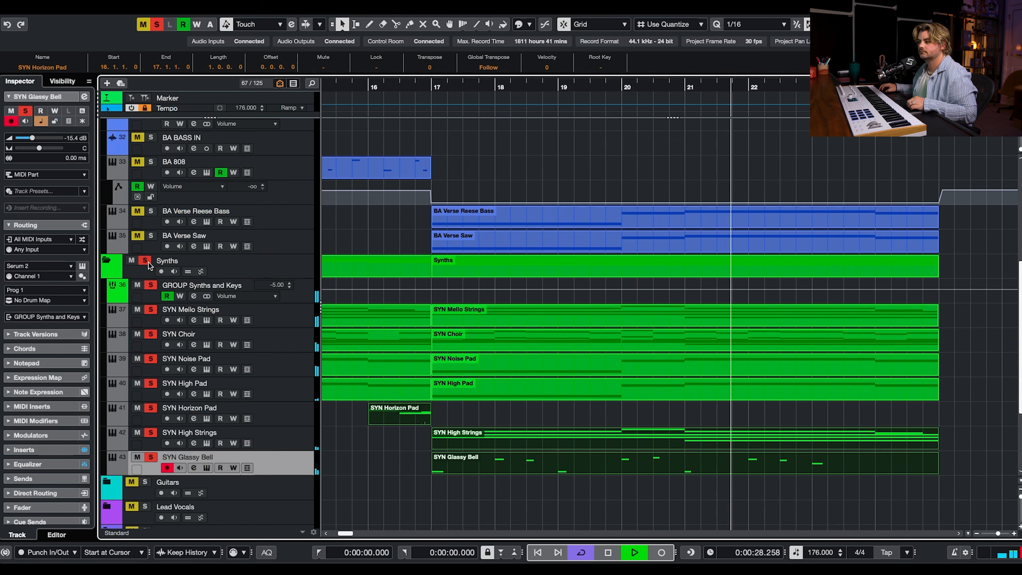
pyautogui.press('space')
pyautogui.doubleClick(729, 470)
pyautogui.scroll(-4, 287, 428)
pyautogui.hscroll(-3, 288, 428)
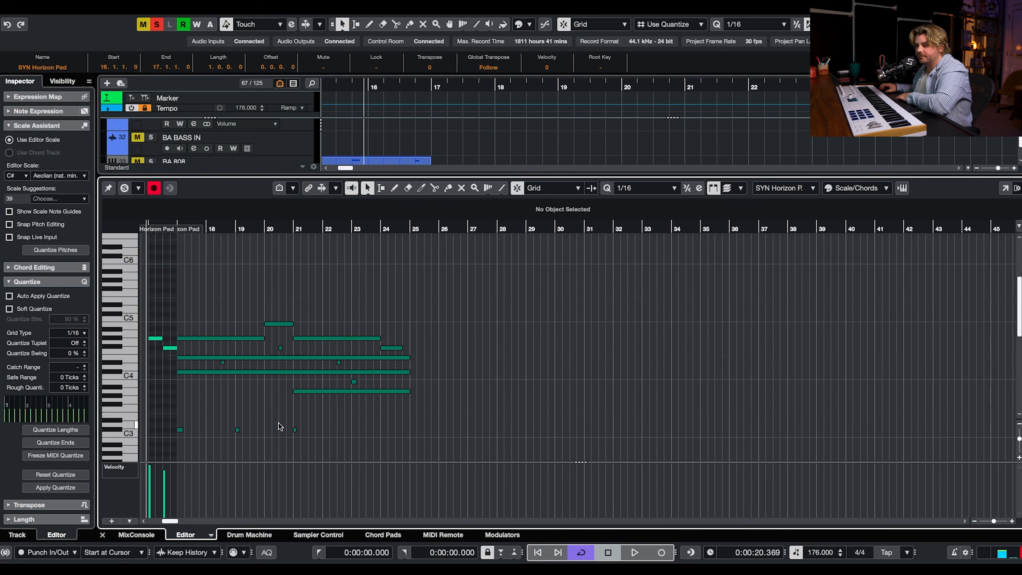
# Step: Lower the SYN Glassy Bell note at the start of bar 21 to A2, and play back the synth section
pyautogui.moveTo(346, 372); pyautogui.dragTo(382, 385)
pyautogui.press('Down')
pyautogui.press('Down')
pyautogui.scroll(1, 436, 368)
pyautogui.hscroll(1, 436, 367)
pyautogui.press('space')
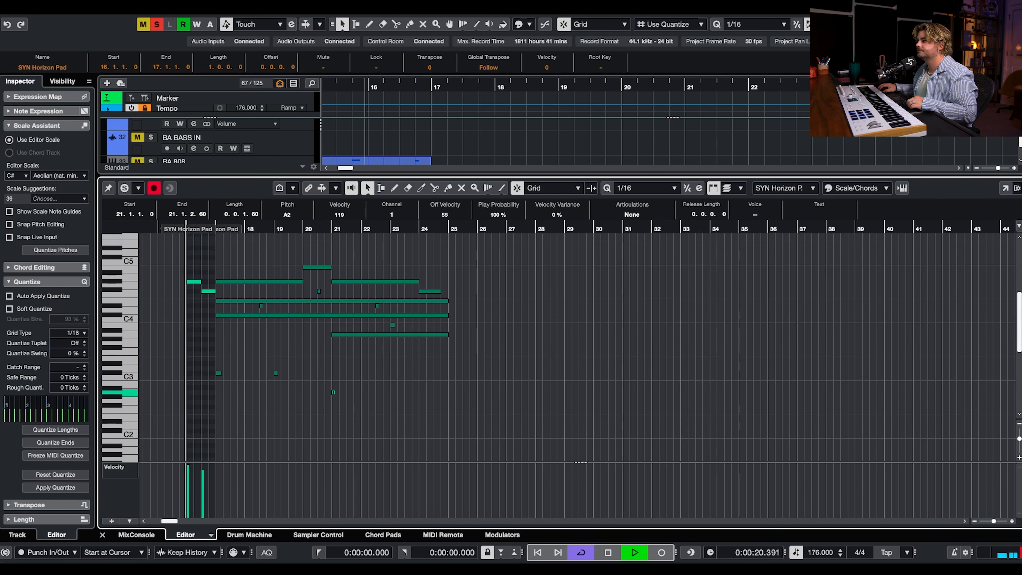
pyautogui.click(990, 25)
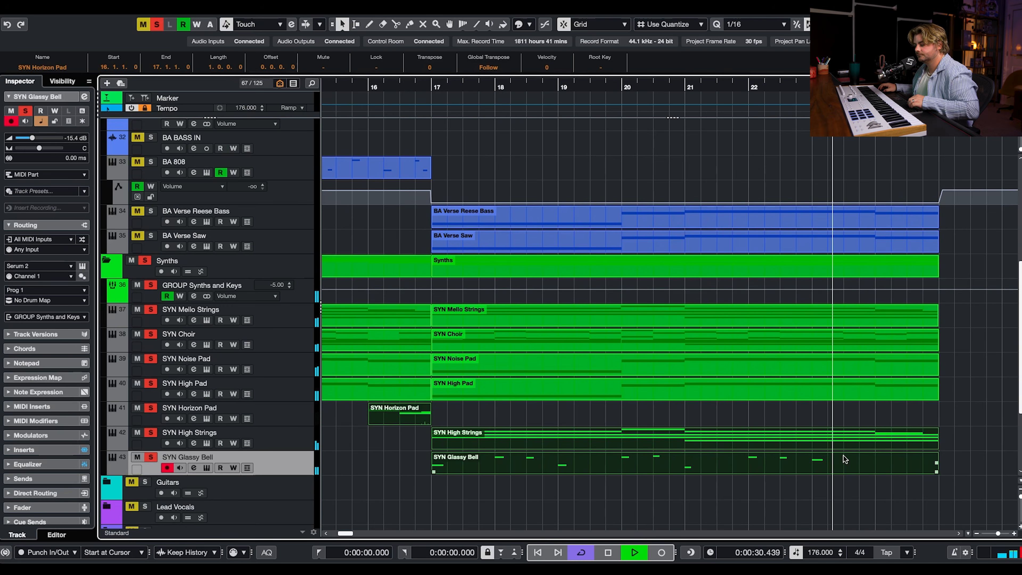
pyautogui.press('g')
pyautogui.press('g')
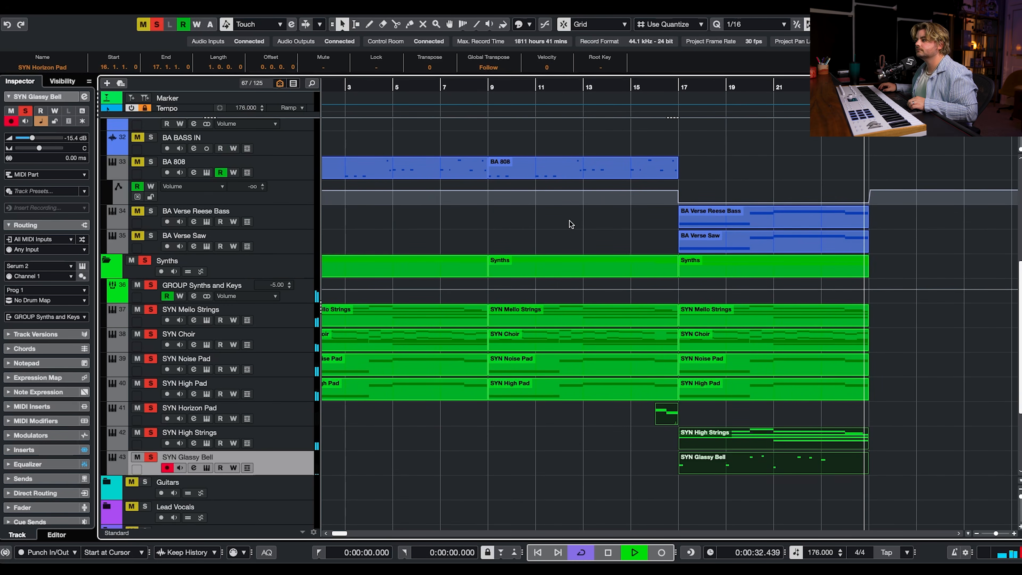
pyautogui.press('space')
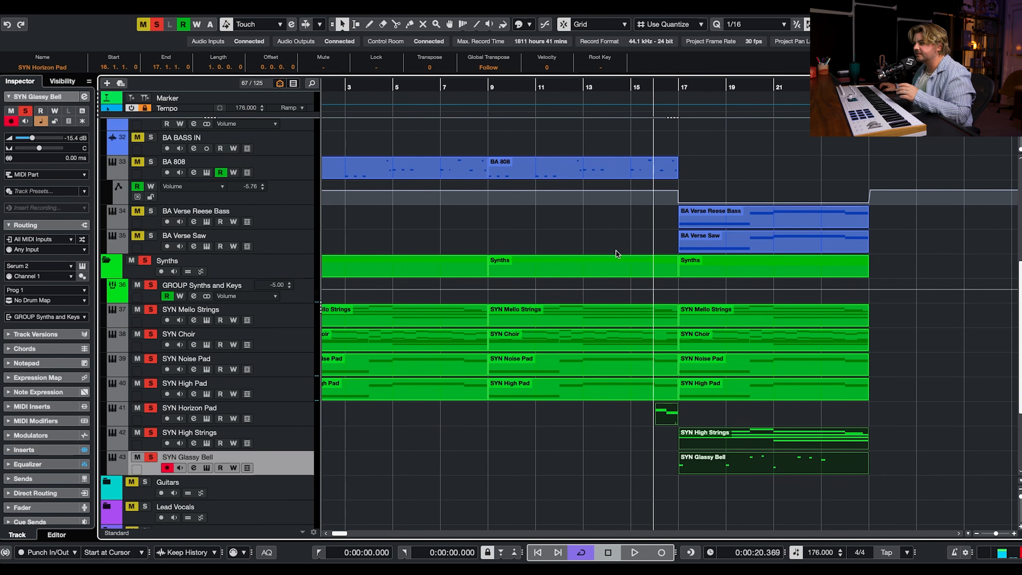
# Step: Clear every solo and mute in the project so that all drum, bass and synth tracks sound
pyautogui.scroll(10, 616, 248)
pyautogui.hscroll(4, 622, 248)
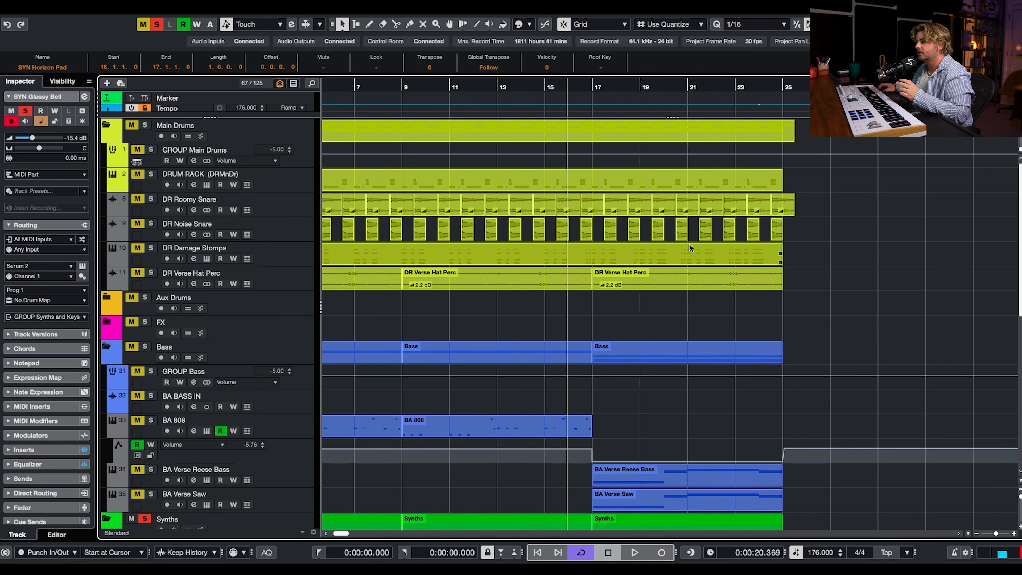
pyautogui.hscroll(1, 704, 236)
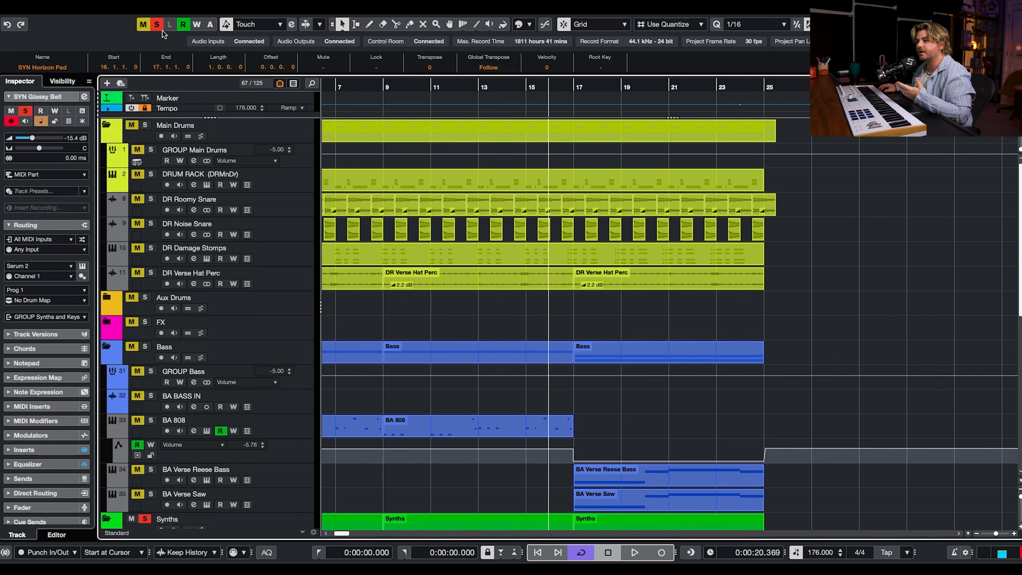
pyautogui.click(156, 24)
pyautogui.click(143, 24)
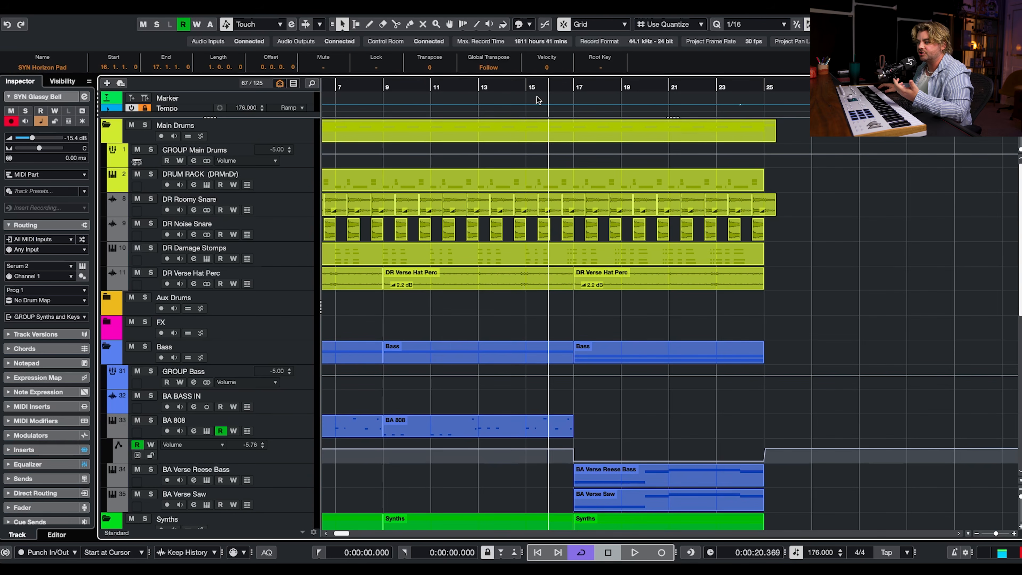
# Step: Select the SYN Choir track and bring up its Add Track options
pyautogui.scroll(-10, 571, 205)
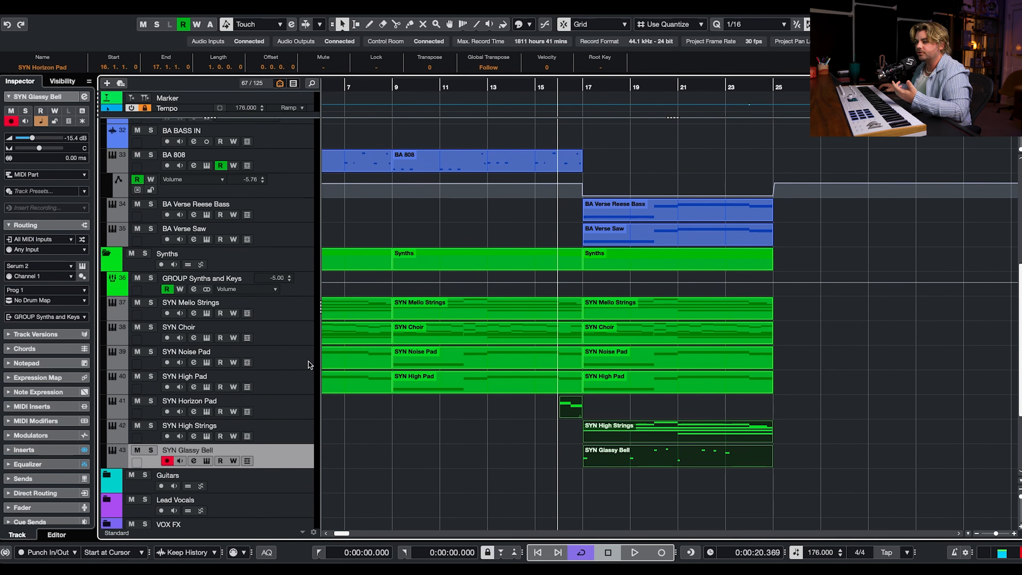
pyautogui.rightClick(290, 338)
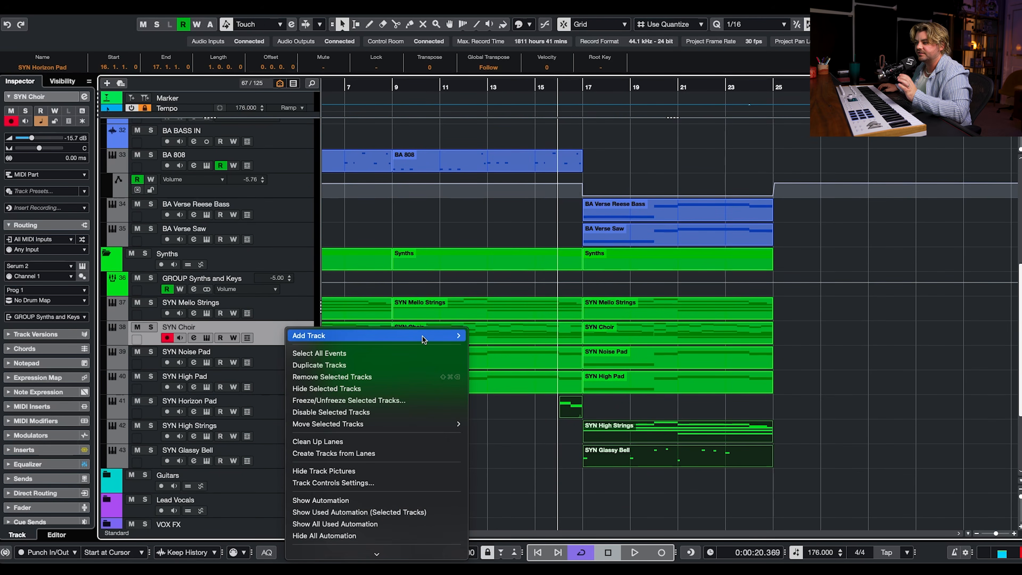
pyautogui.moveTo(334, 335)
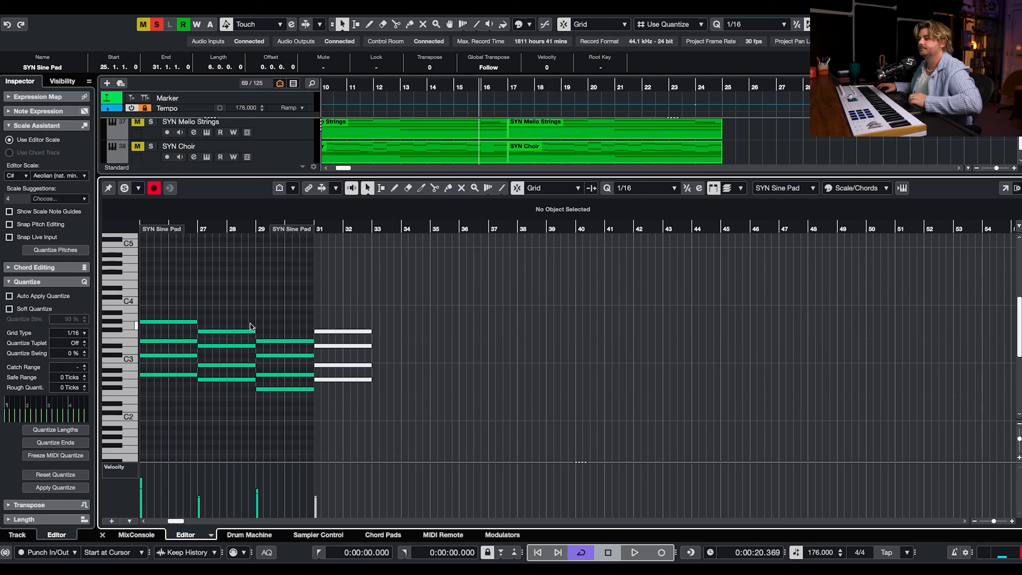
# Step: Play the SYN Sine Pad chords from bar 25 while viewing their notes, and close the note editor
pyautogui.hscroll(-5, 253, 315)
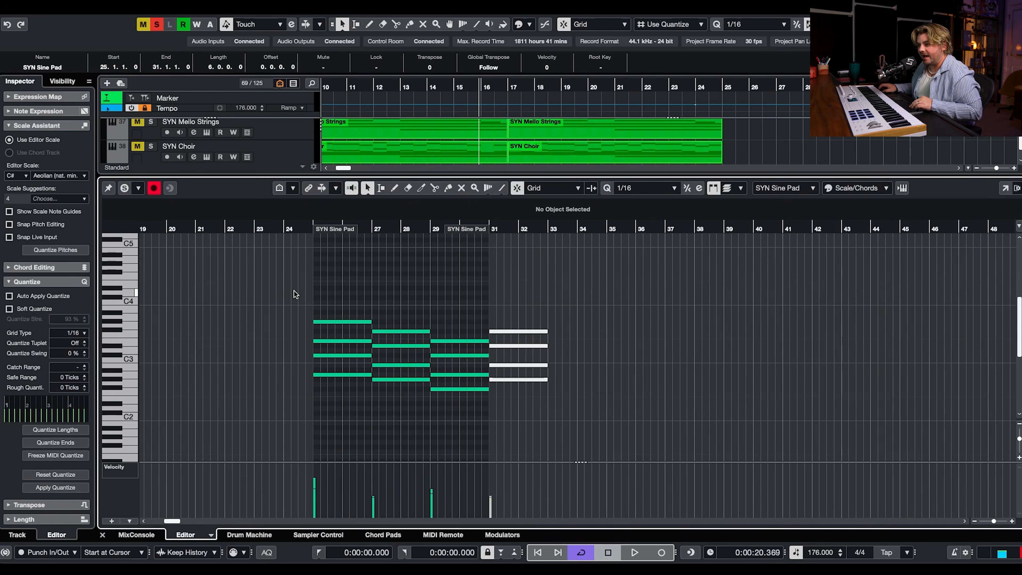
pyautogui.scroll(3, 294, 292)
pyautogui.moveTo(710, 288); pyautogui.dragTo(720, 419)
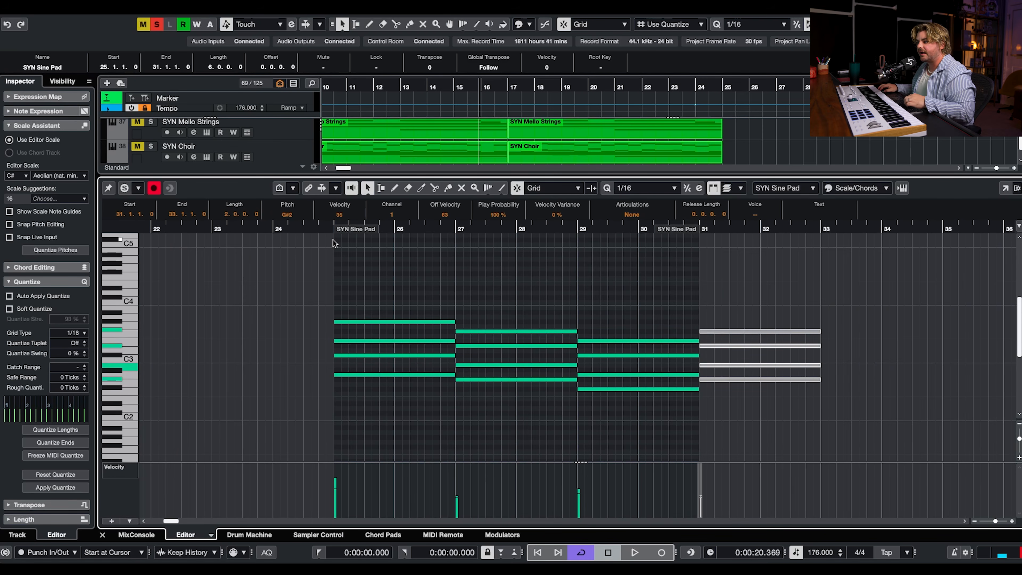
pyautogui.click(325, 231)
pyautogui.press('space')
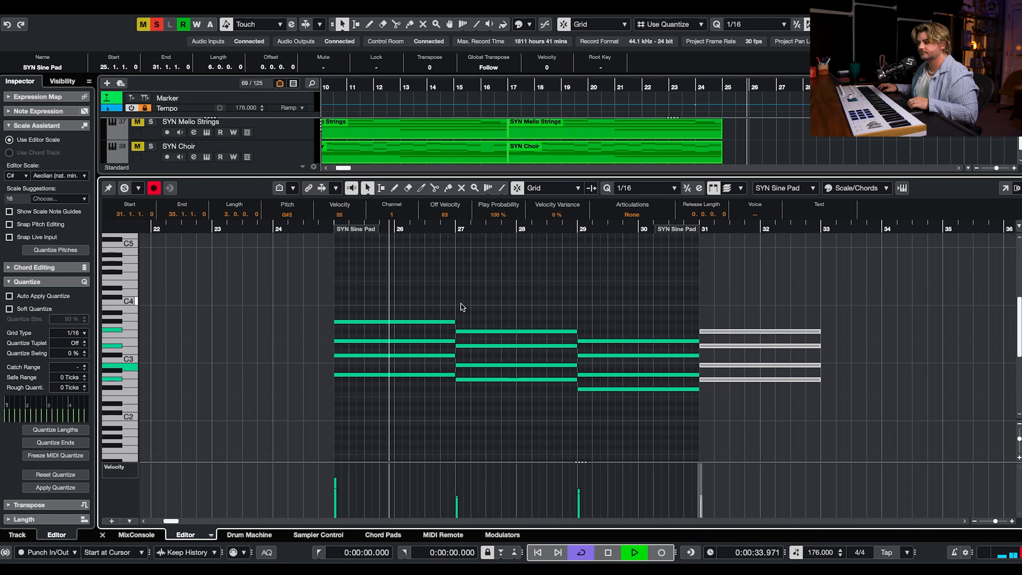
pyautogui.scroll(3, 461, 307)
pyautogui.scroll(-1, 479, 307)
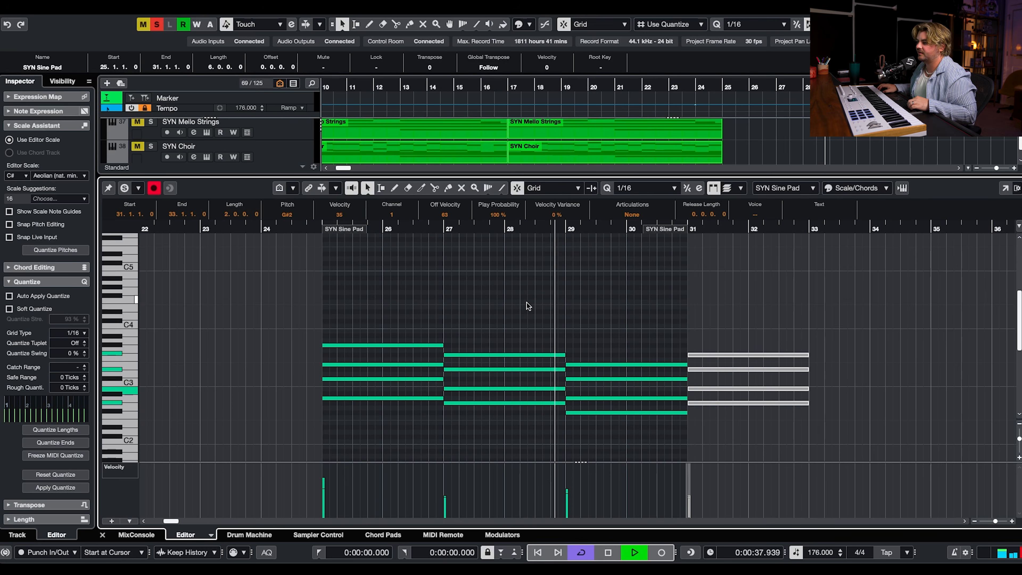
pyautogui.hscroll(1, 552, 307)
pyautogui.scroll(-1, 595, 330)
pyautogui.hscroll(1, 676, 307)
pyautogui.press('space')
pyautogui.click(102, 535)
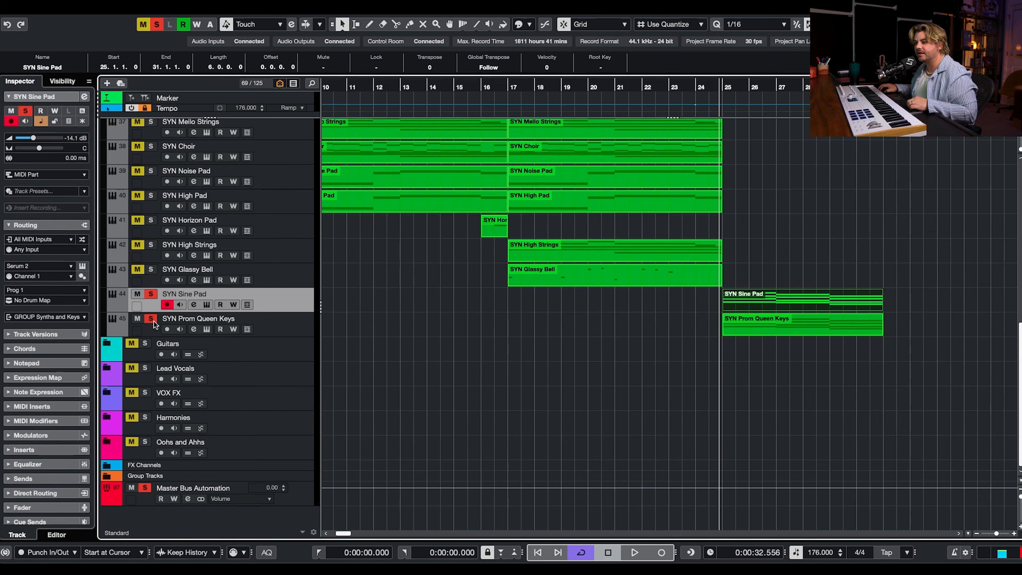
# Step: Open the SYN Prom Queen Keys instrument to examine its KY - Prom Queen preset during playback, and close the synth window
pyautogui.click(208, 329)
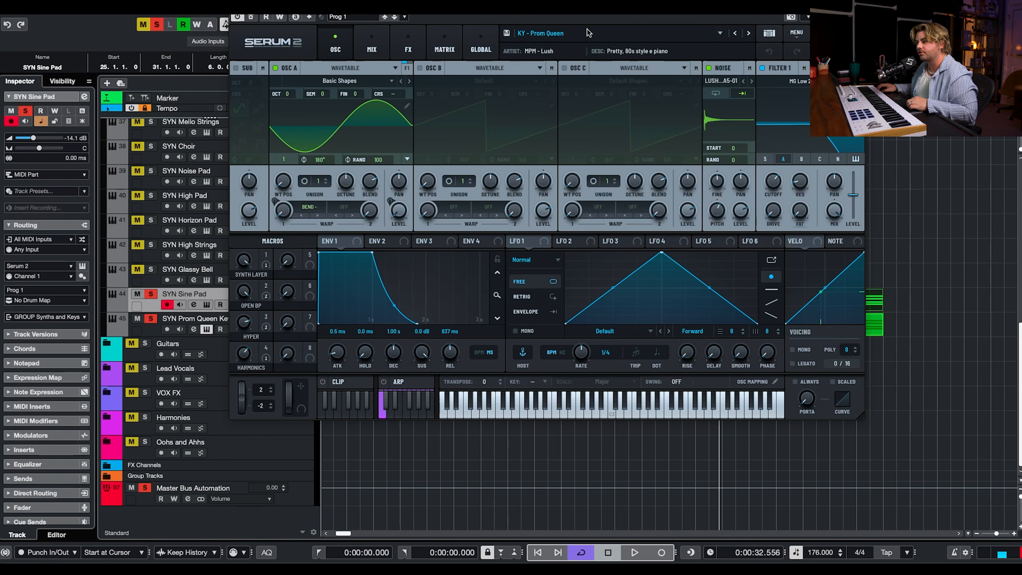
pyautogui.press('space')
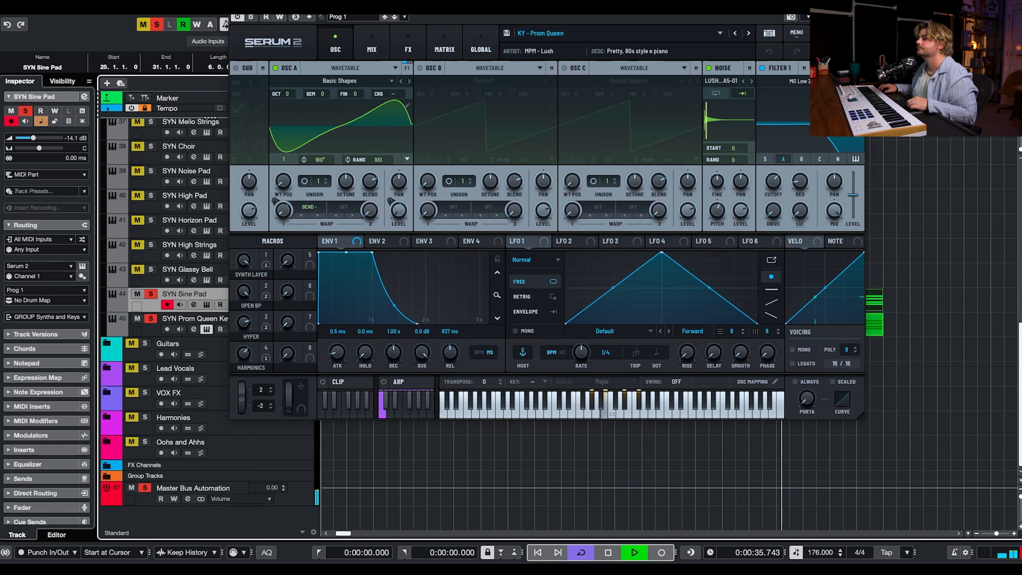
pyautogui.press('space')
pyautogui.click(237, 6)
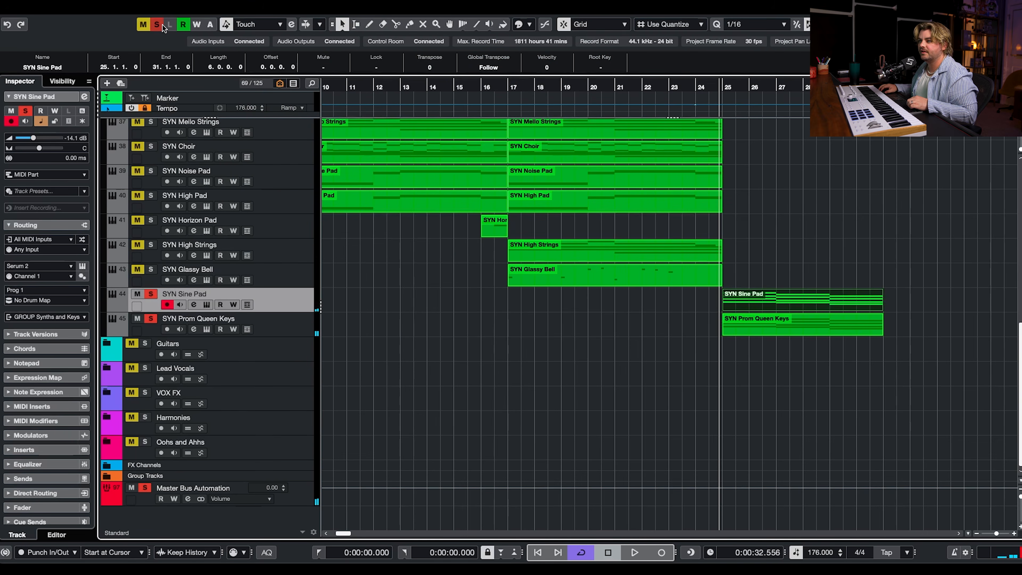
# Step: Clear all solos and play the full arrangement from bar 23 through the change into the SYN Sine Pad section
pyautogui.click(160, 24)
pyautogui.click(697, 89)
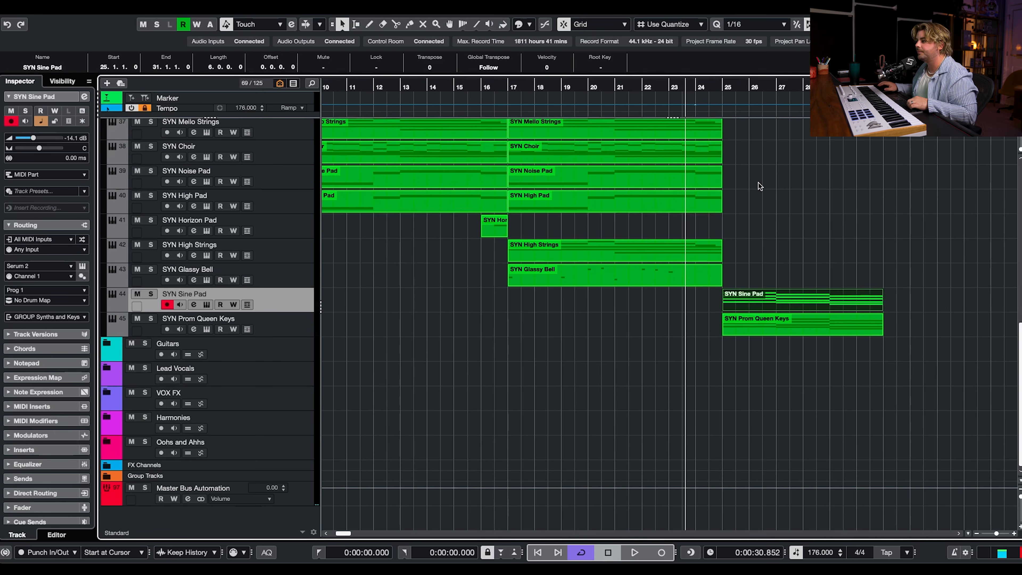
pyautogui.press('space')
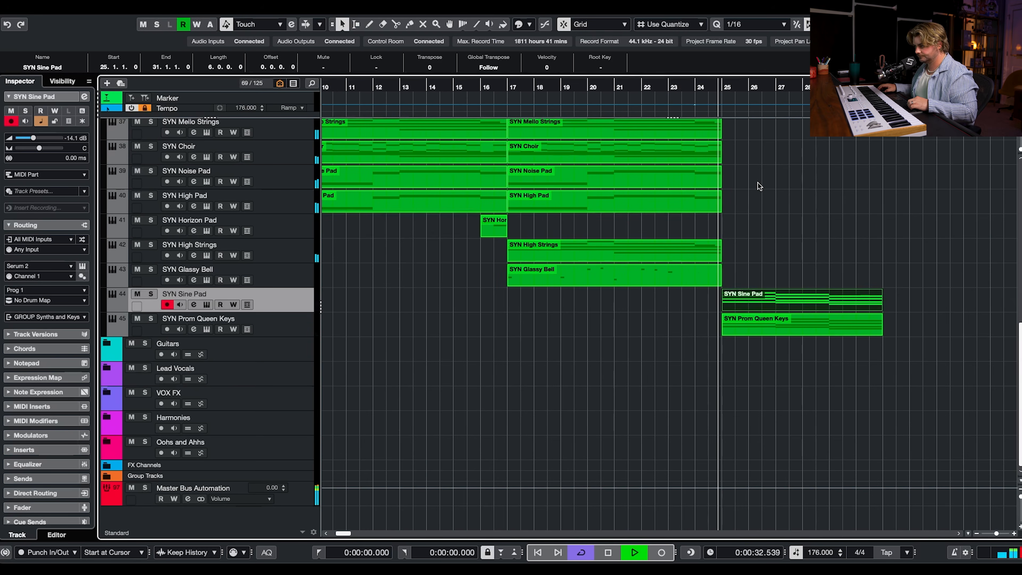
pyautogui.scroll(20, 760, 179)
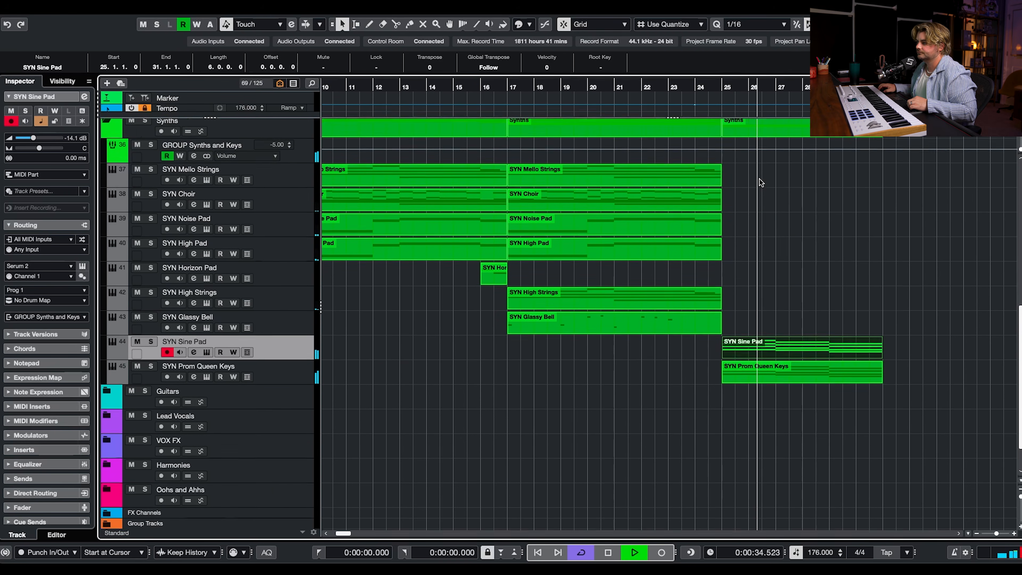
pyautogui.scroll(-15, 760, 179)
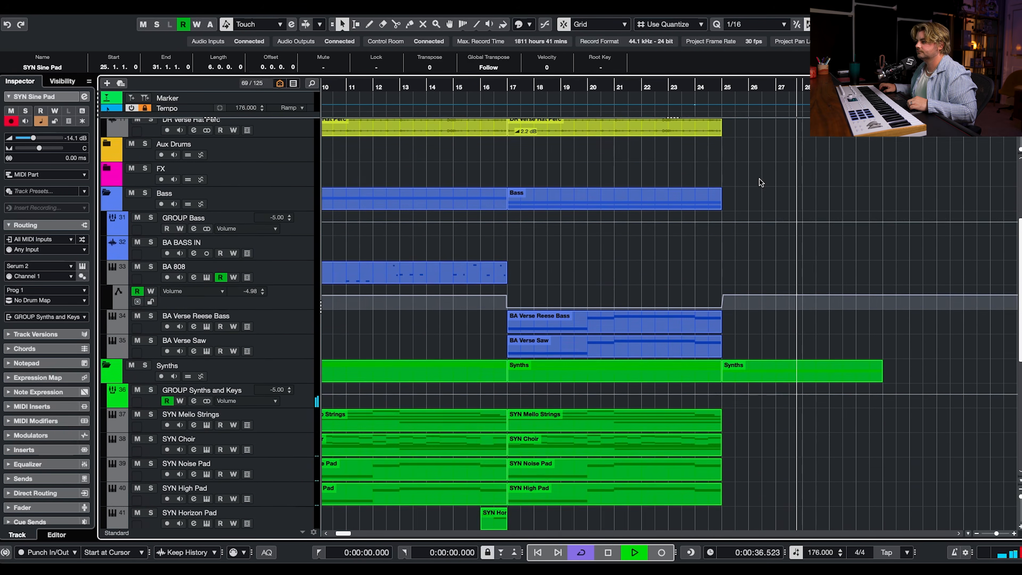
pyautogui.scroll(4, 761, 254)
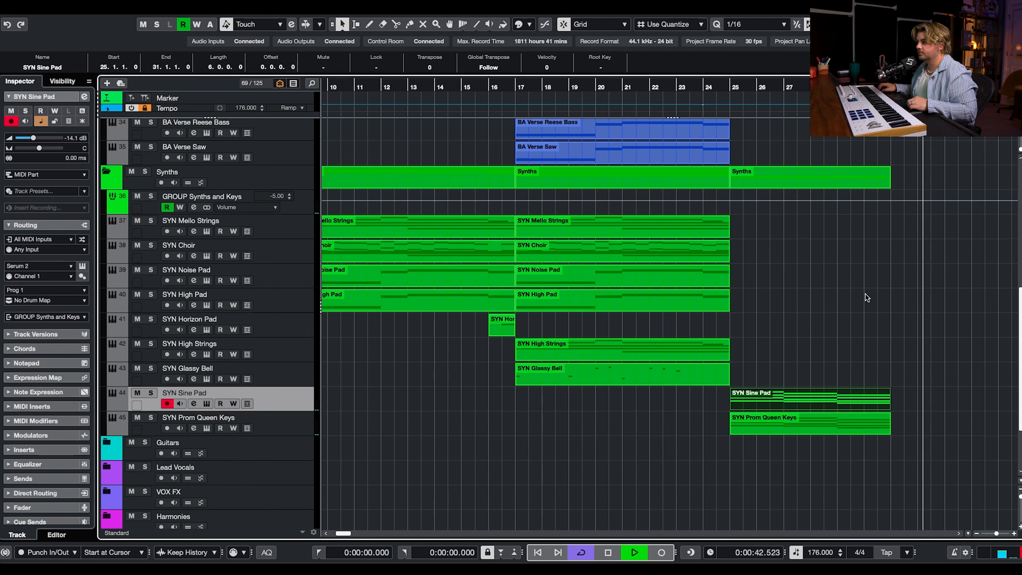
pyautogui.press('space')
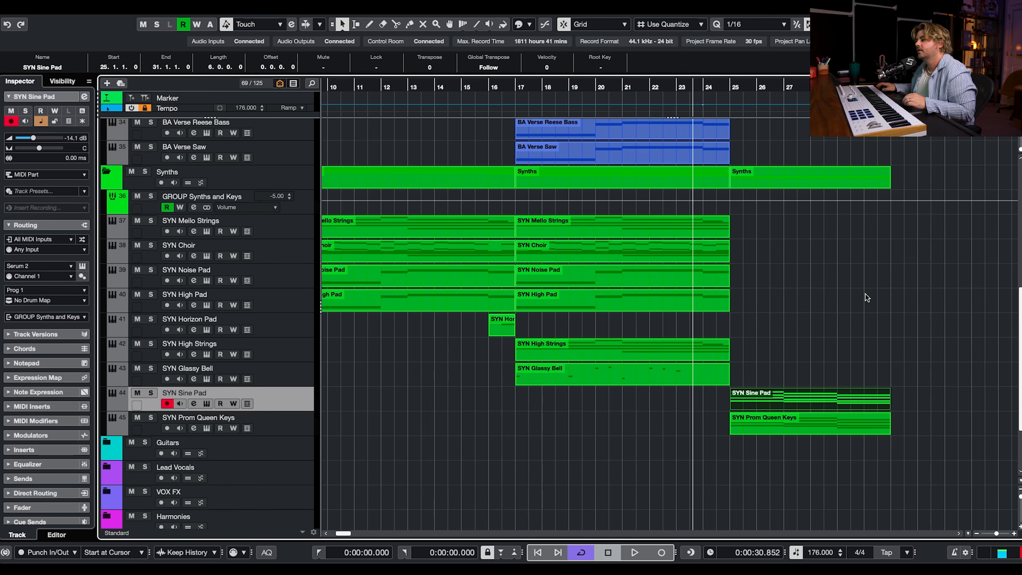
# Step: Select the DRUM RACK track, followed by the DR Verse Hat Perc track, in the Main Drums folder
pyautogui.scroll(12, 866, 294)
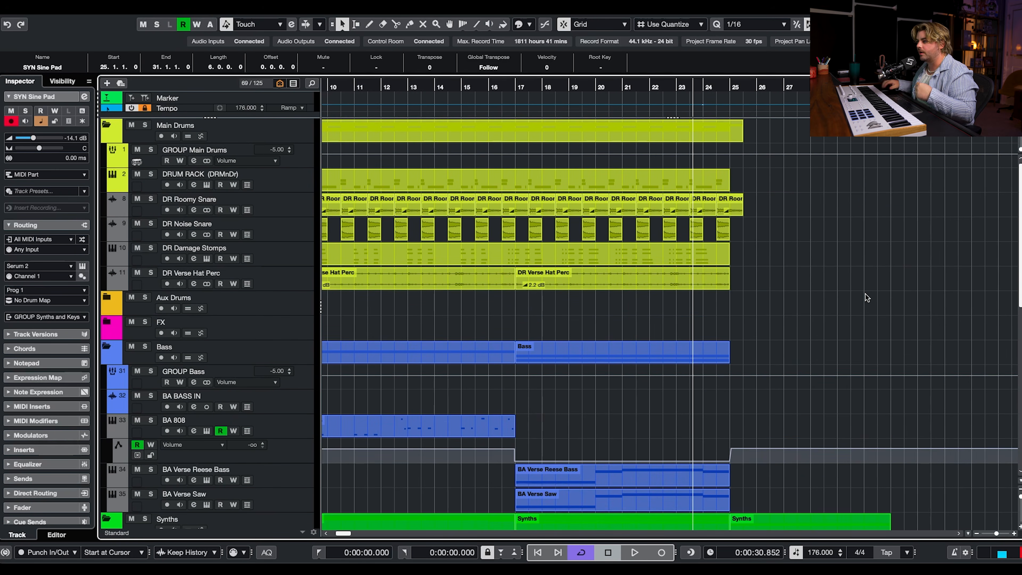
pyautogui.click(277, 185)
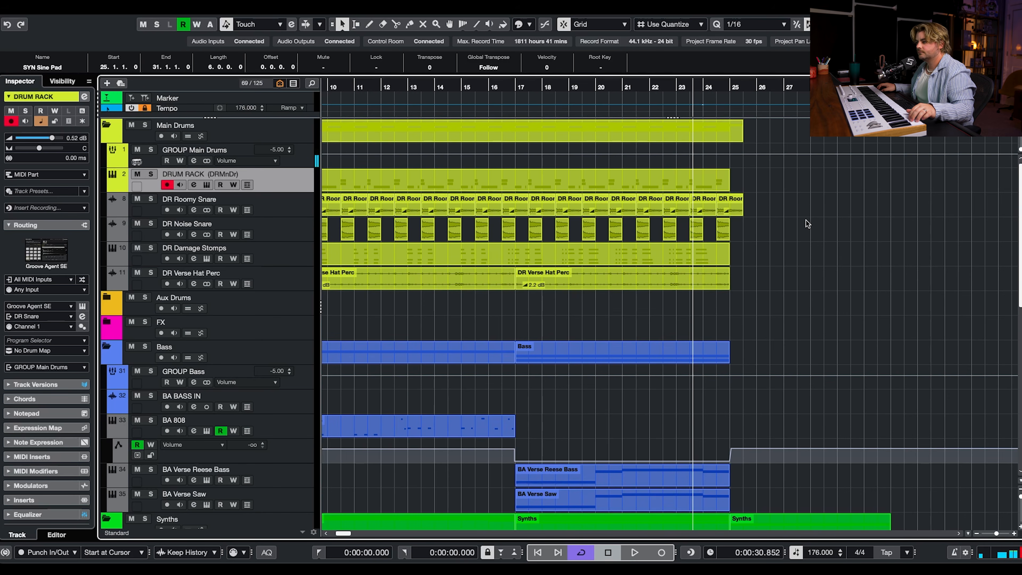
pyautogui.click(298, 286)
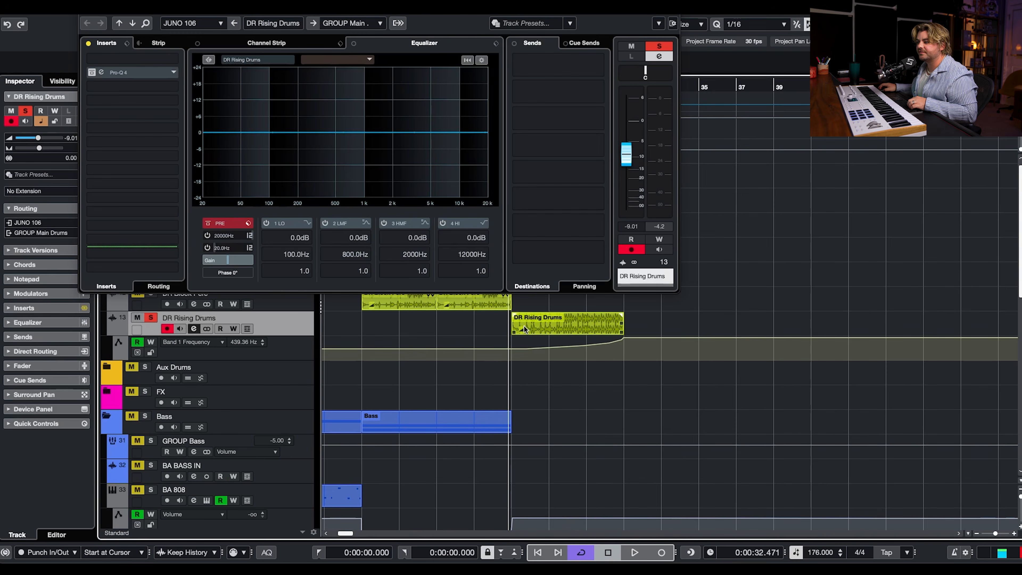
# Step: Play the DR Rising Drums clip at bar 25 with its inserts bypassed, and re-enable the Pro-Q 4 insert
pyautogui.click(549, 327)
pyautogui.press('space')
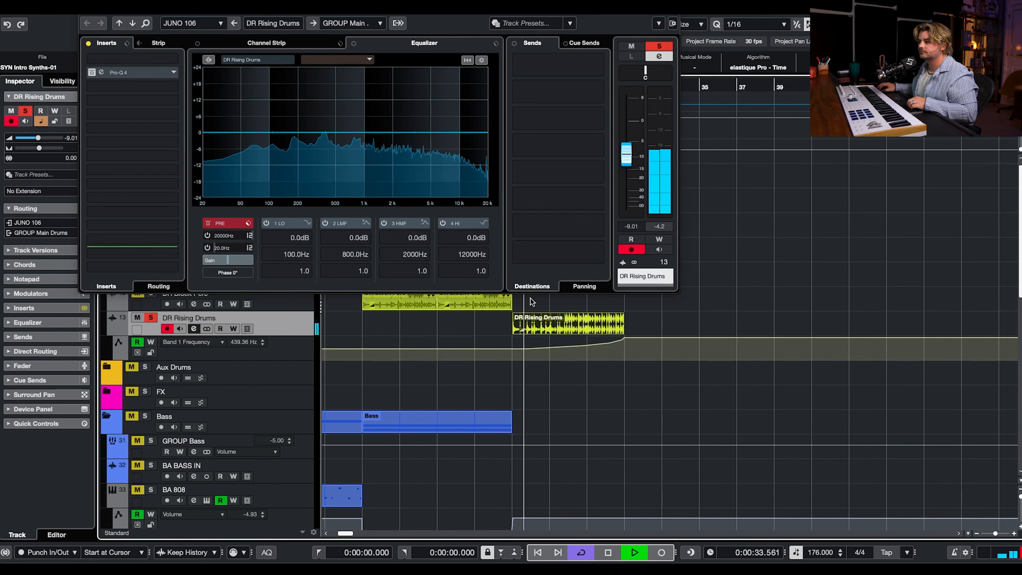
pyautogui.scroll(1, 535, 300)
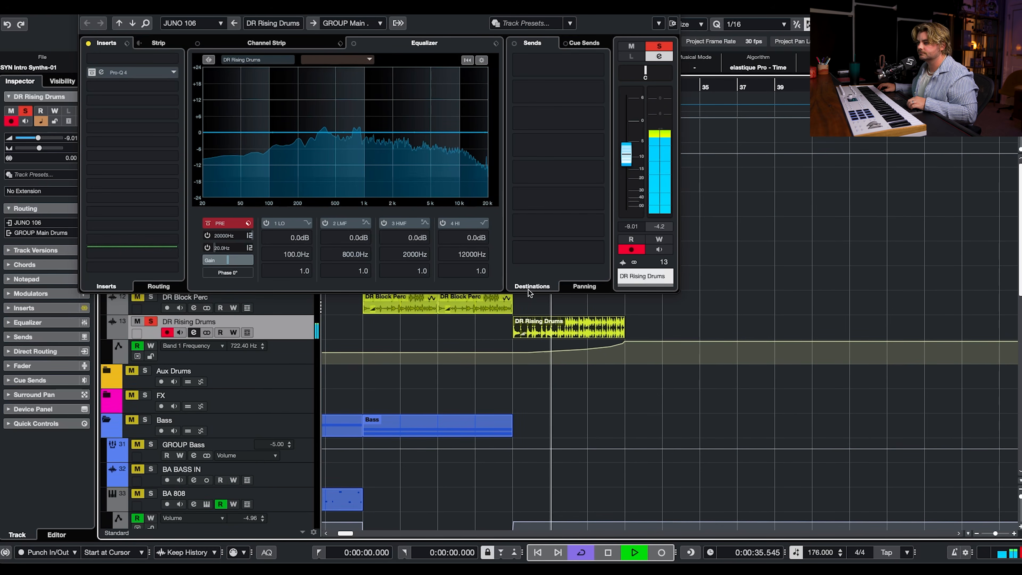
pyautogui.press('space')
pyautogui.click(91, 73)
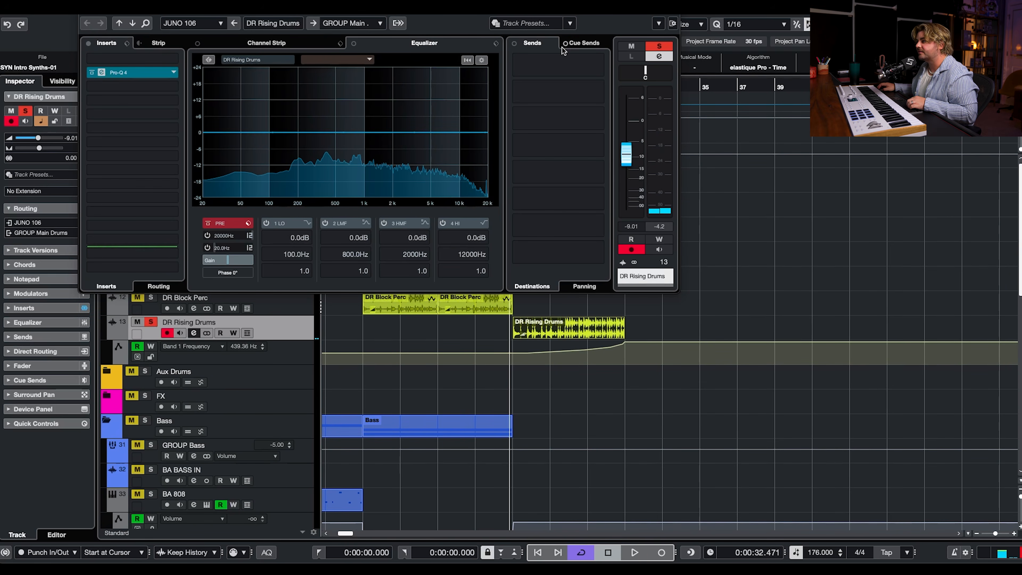
# Step: Examine the automated Pro-Q 4 high-cut sweep on DR Rising Drums during playback, close its windows and clear the solo
pyautogui.click(101, 73)
pyautogui.moveTo(147, 44); pyautogui.dragTo(196, 61)
pyautogui.press('space')
pyautogui.moveTo(323, 187); pyautogui.dragTo(334, 166)
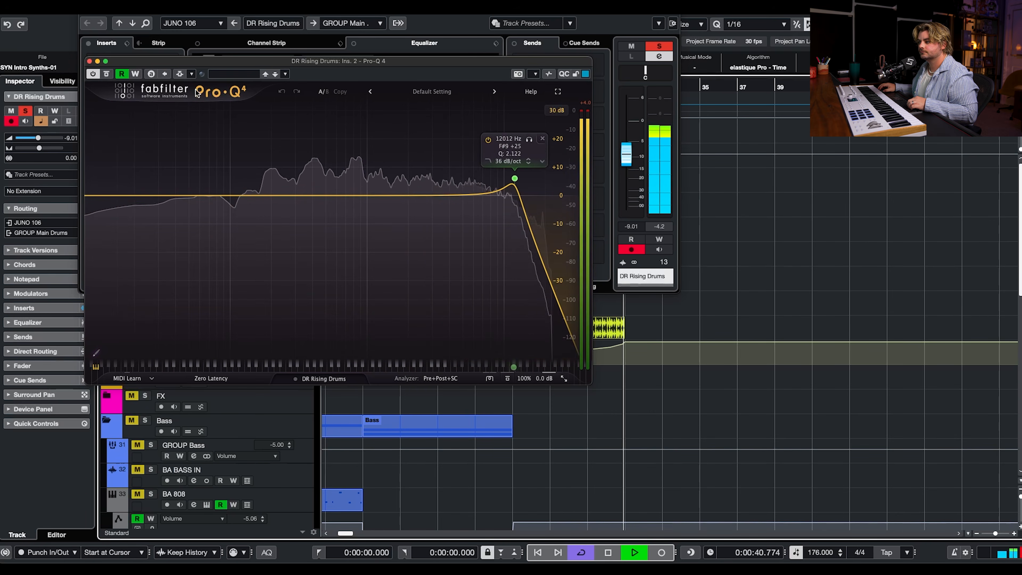
pyautogui.press('space')
pyautogui.click(85, 10)
pyautogui.click(85, 10)
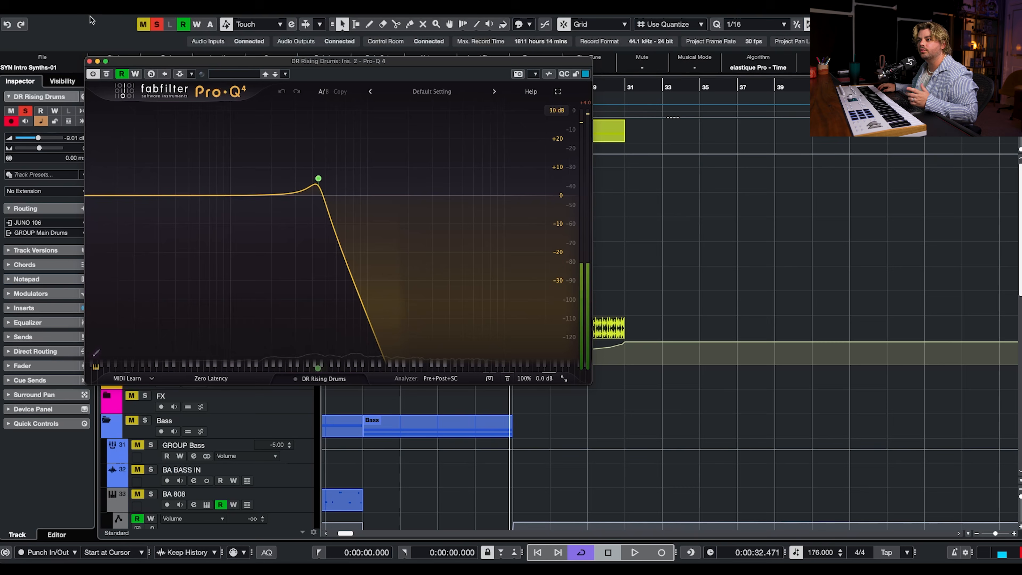
pyautogui.click(92, 62)
pyautogui.click(158, 25)
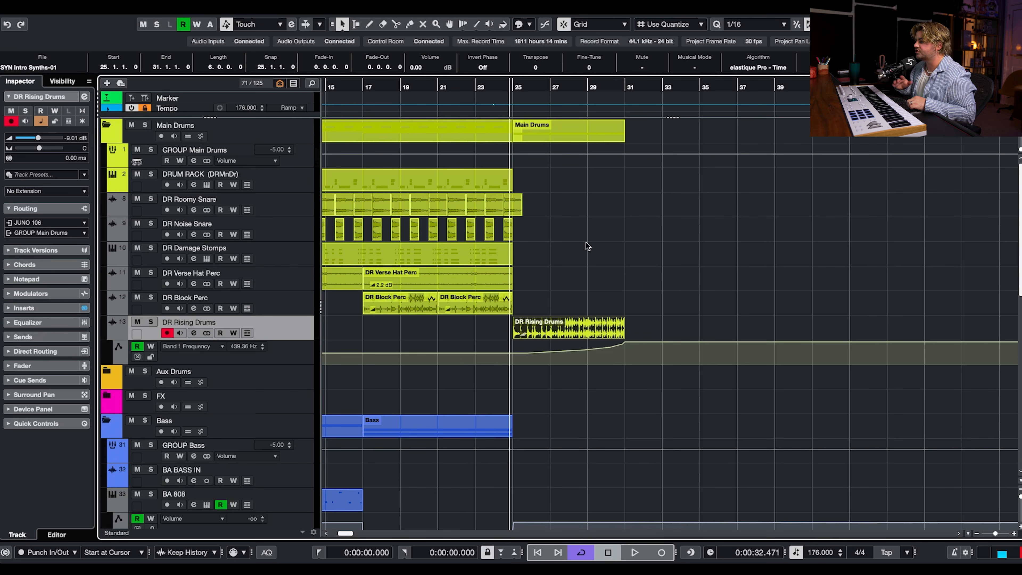
# Step: Play the full arrangement from bar 25 through the end of the DR Rising Drums clip
pyautogui.press('space')
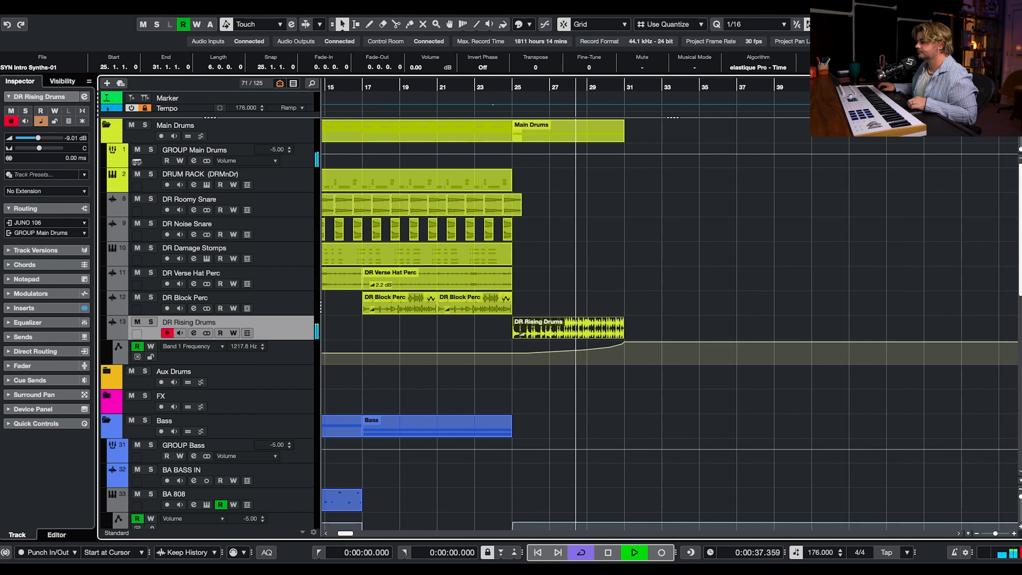
pyautogui.scroll(-1, 863, 274)
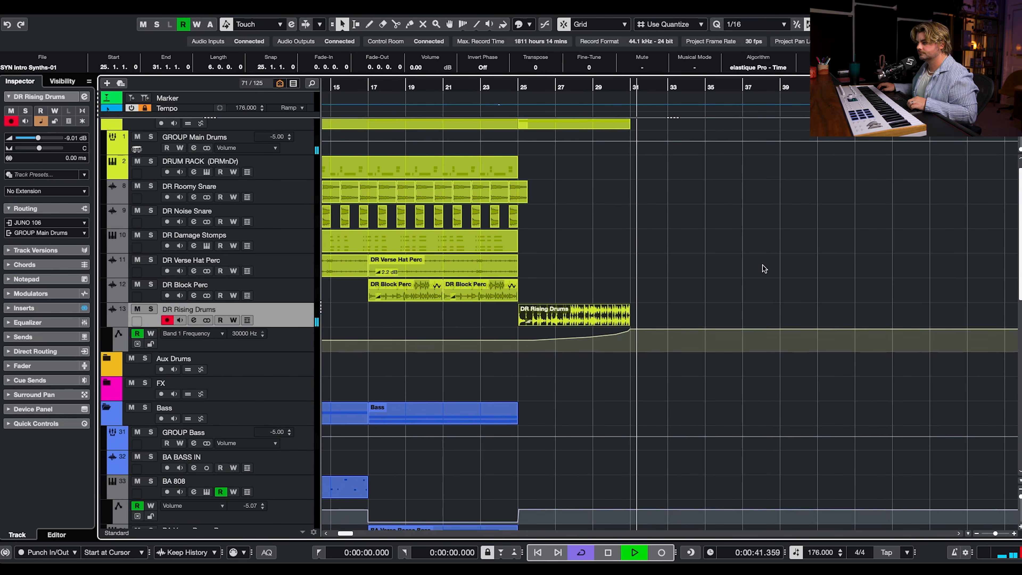
pyautogui.press('space')
# Step: Select the sweet_tooth_tonal hit track in the FX folder and play the song's opening from bar 1
pyautogui.scroll(-4, 694, 261)
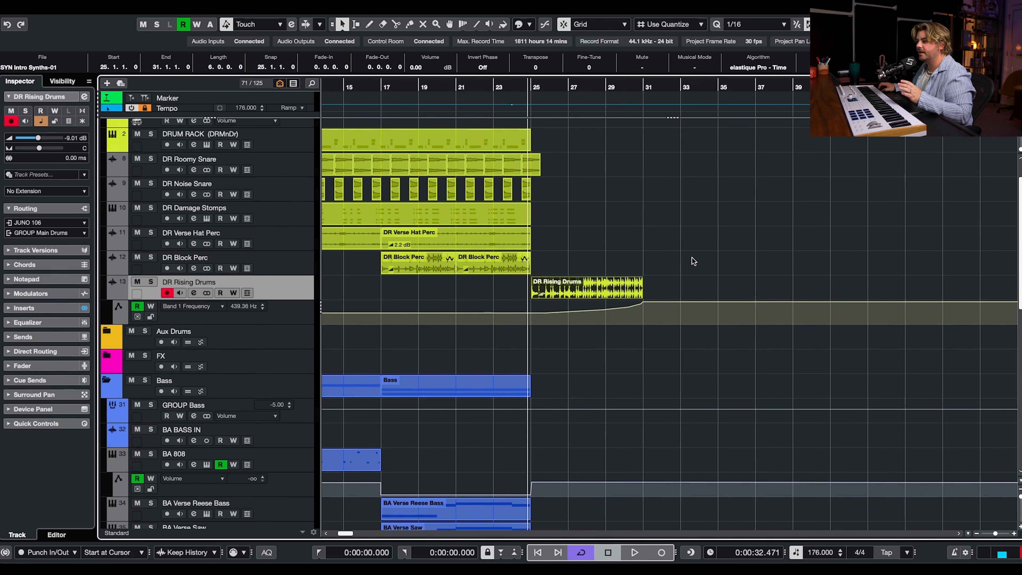
pyautogui.scroll(-7, 687, 292)
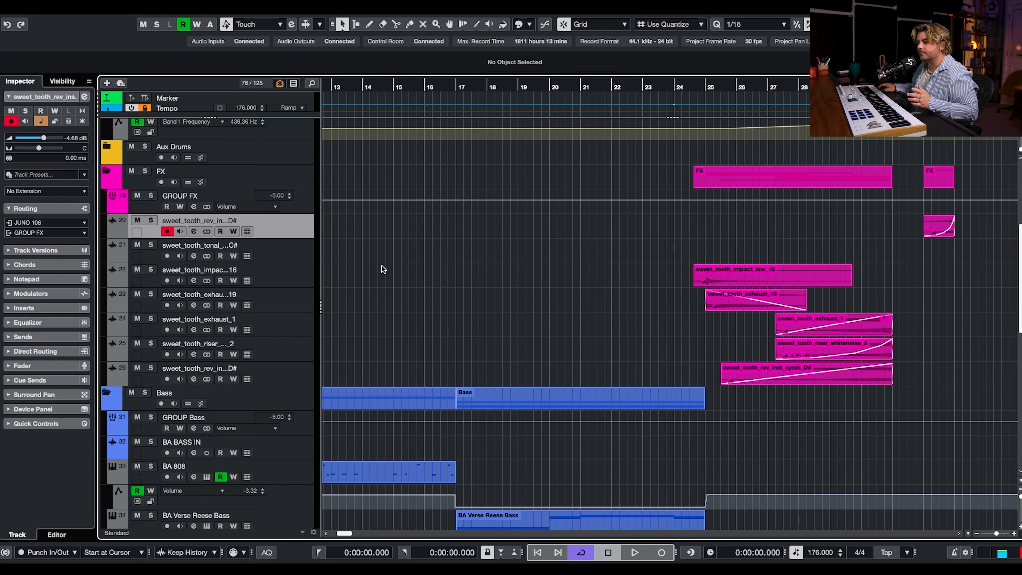
pyautogui.hscroll(-10, 381, 265)
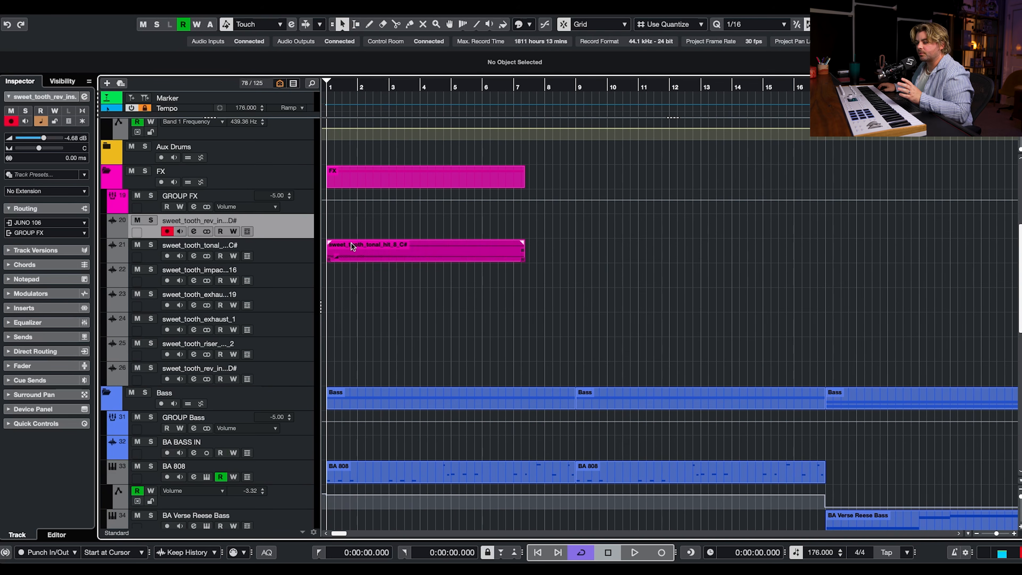
pyautogui.click(315, 257)
pyautogui.scroll(-3, 334, 282)
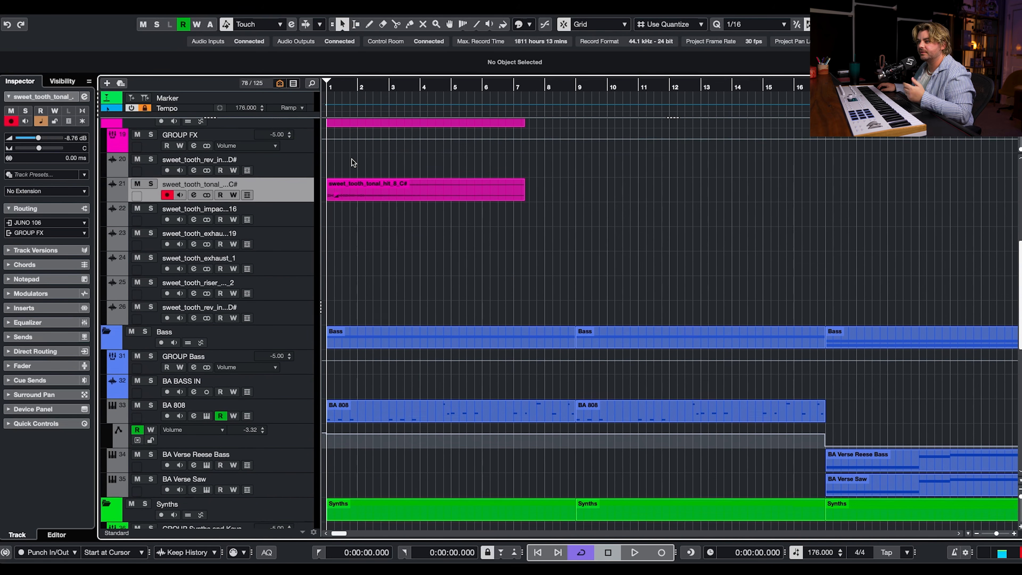
pyautogui.hscroll(-1, 348, 101)
pyautogui.press('space')
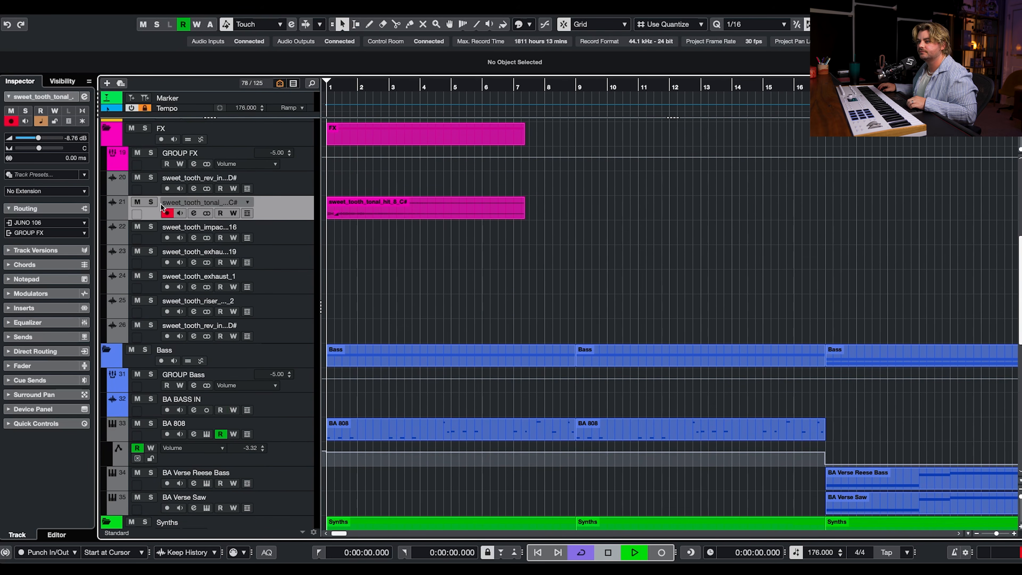
pyautogui.press('space')
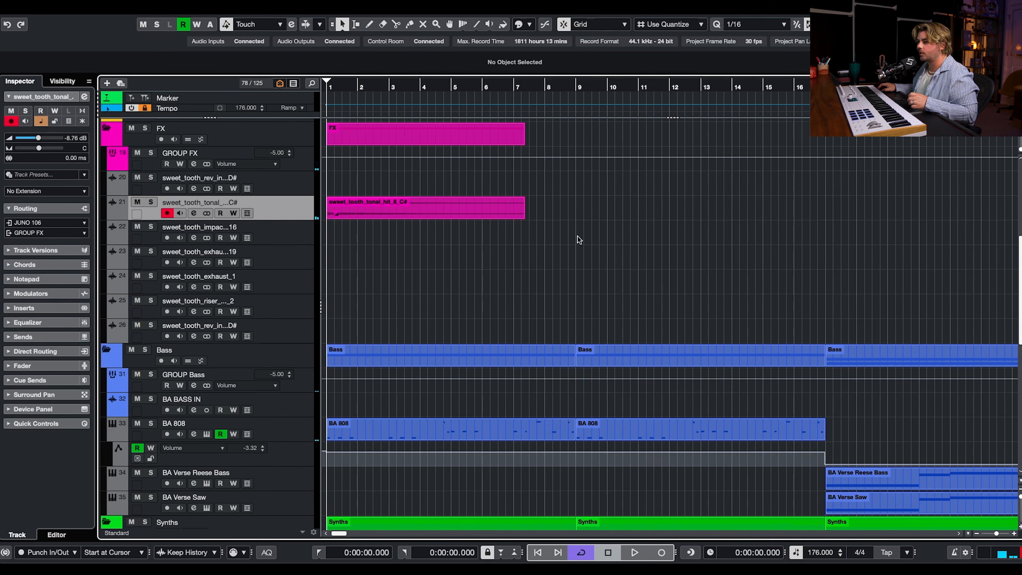
# Step: Solo the sweet_tooth_impact_low_16 track and play it from just before bar 25
pyautogui.hscroll(7, 631, 238)
pyautogui.hscroll(10, 631, 238)
pyautogui.click(612, 88)
pyautogui.click(155, 228)
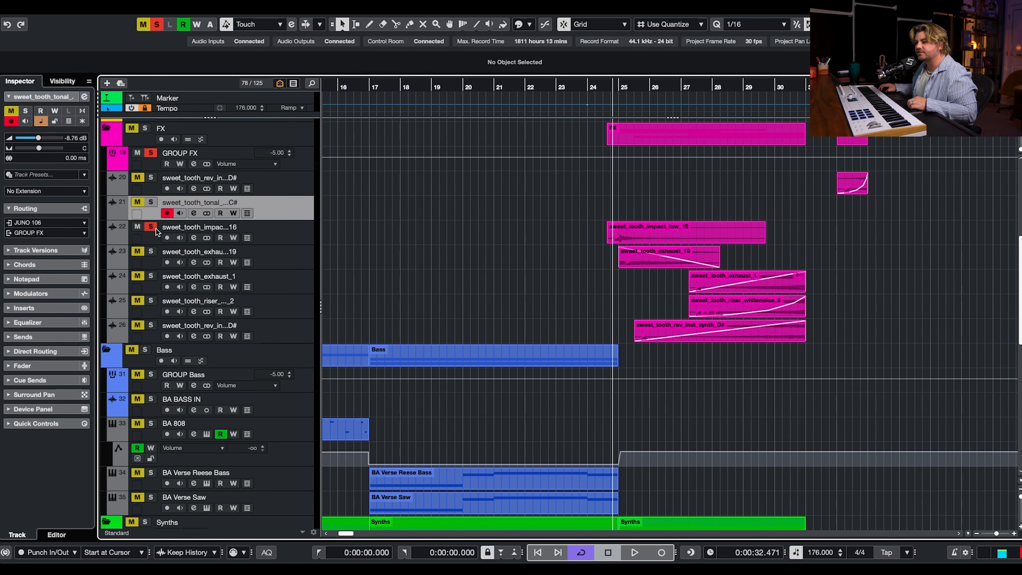
pyautogui.press('space')
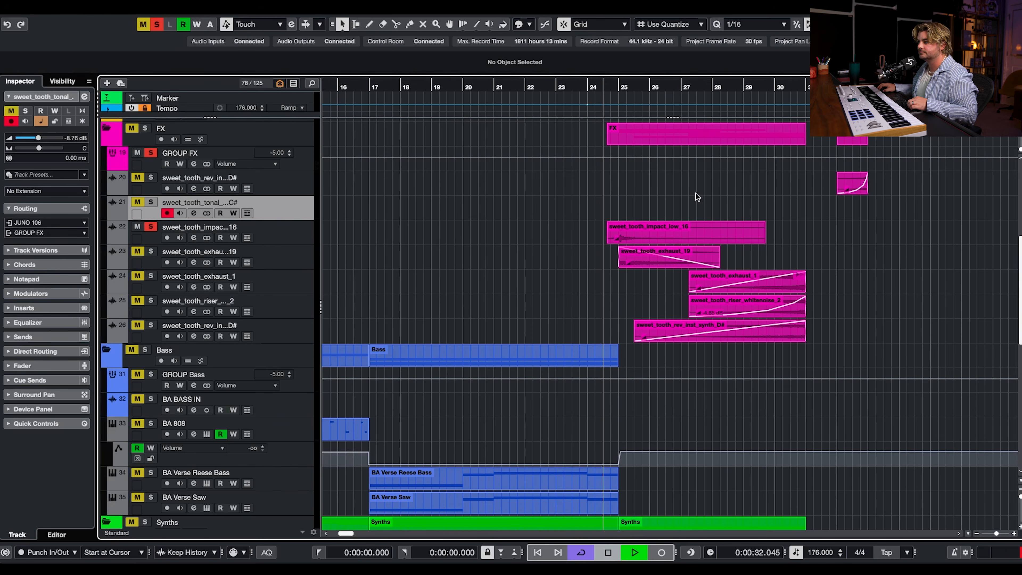
# Step: Add the sweet_tooth exhaust_19, exhaust_1, riser_whitenoise_2 and bar 25 rev_inst_synth_D# tracks to the solo and play the FX section
pyautogui.click(155, 262)
pyautogui.click(150, 253)
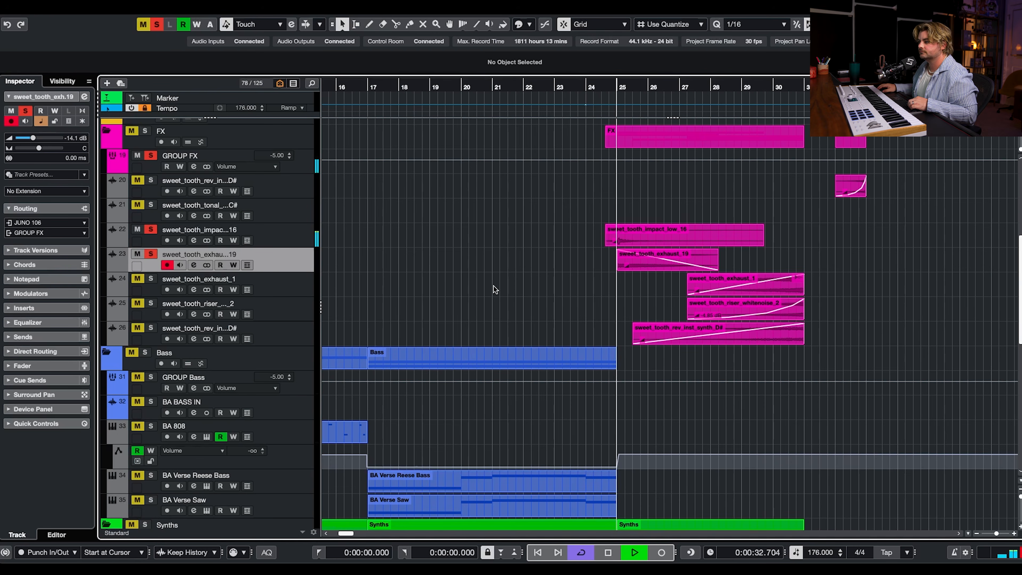
pyautogui.click(151, 279)
pyautogui.click(150, 303)
pyautogui.click(151, 328)
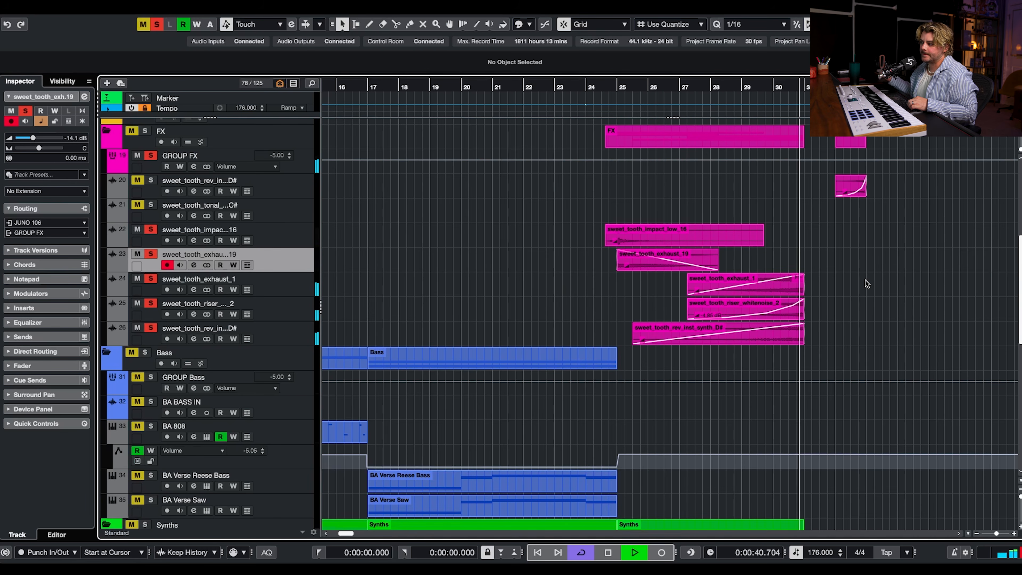
pyautogui.press('space')
# Step: Solo the two remaining sweet_tooth FX tracks and play the short reversed synth clip at bar 32
pyautogui.click(151, 181)
pyautogui.click(151, 204)
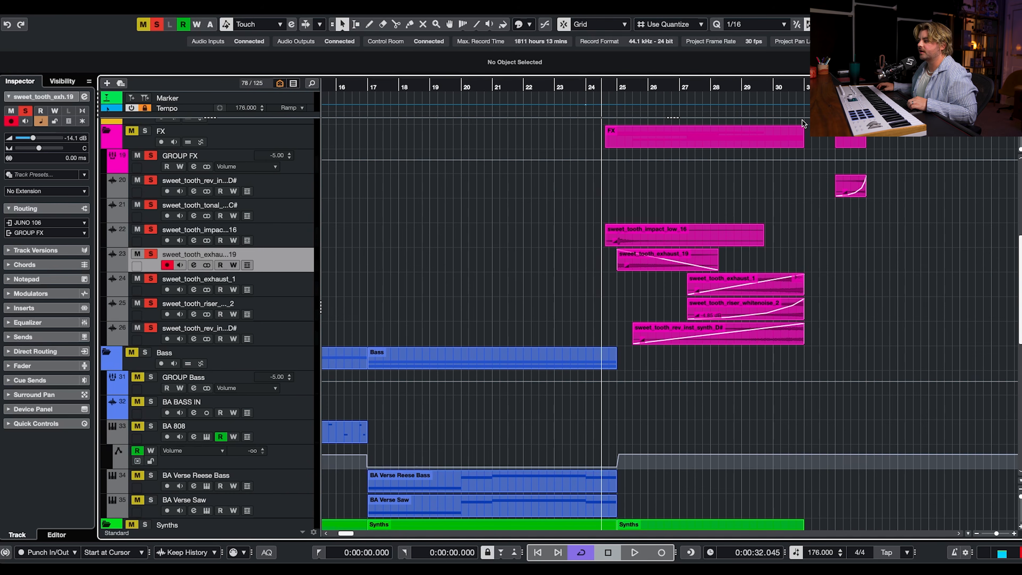
pyautogui.click(832, 86)
pyautogui.press('space')
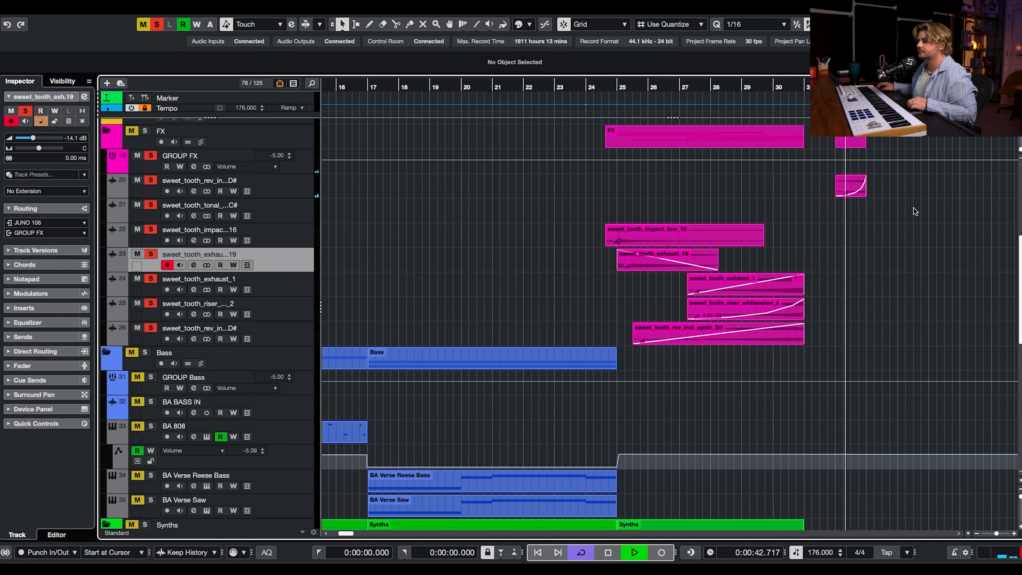
pyautogui.press('space')
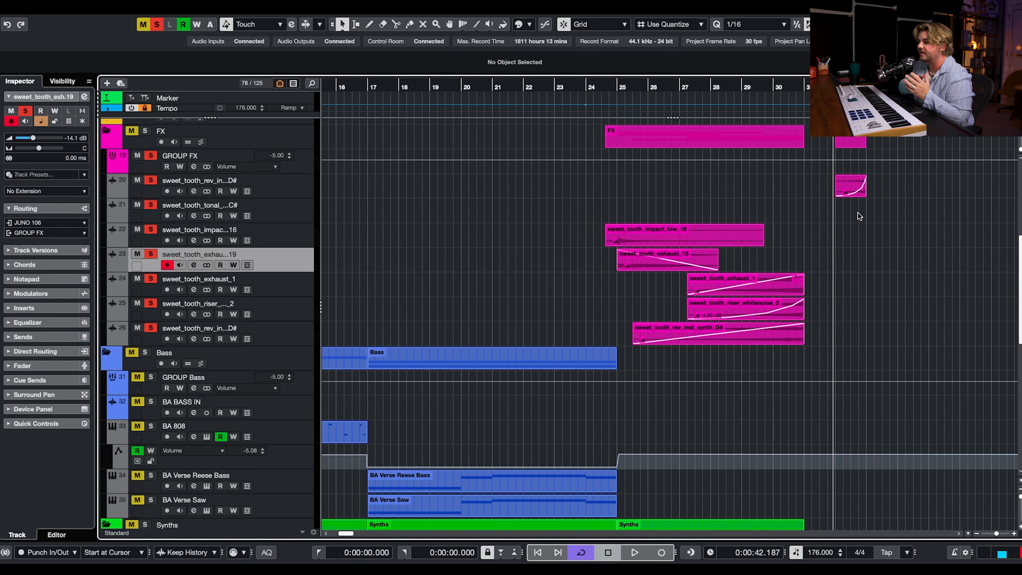
# Step: Play the soloed FX from just before bar 26, selecting the sweet_tooth_rev_inst_synth_D# clips that start in bars 25 and 32
pyautogui.scroll(5, 857, 213)
pyautogui.hscroll(-3, 858, 213)
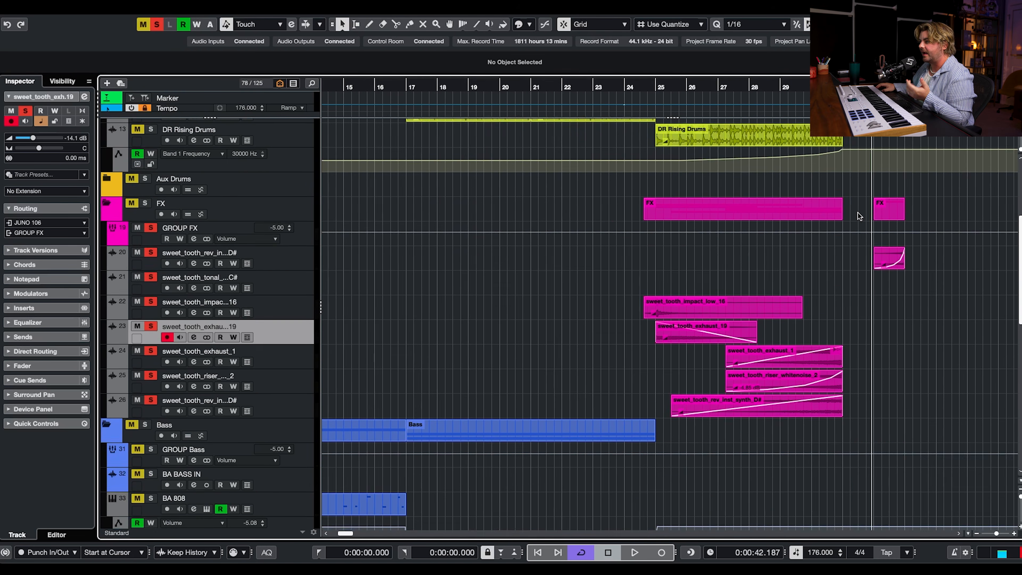
pyautogui.click(743, 87)
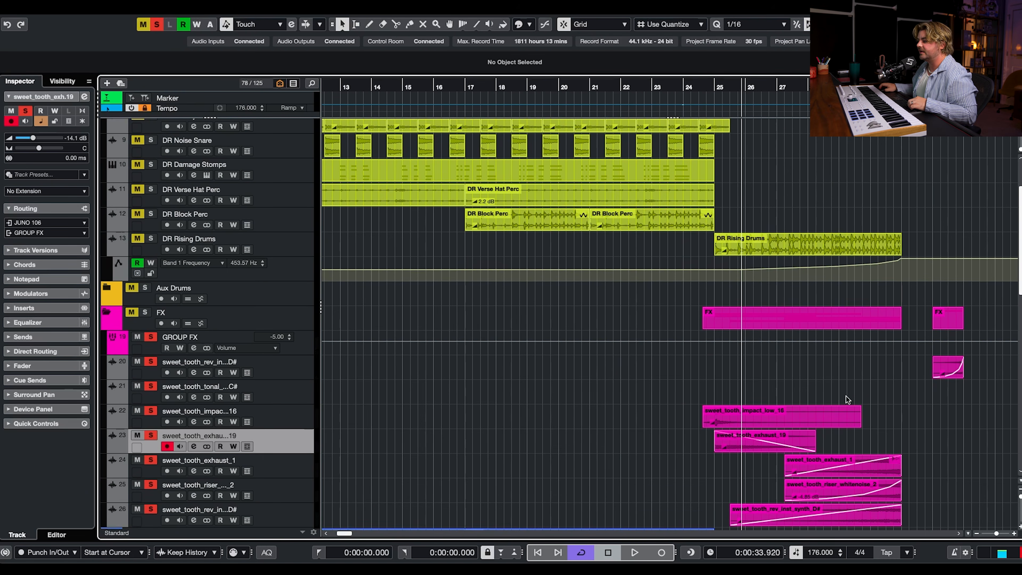
pyautogui.scroll(-3, 885, 409)
pyautogui.click(875, 458)
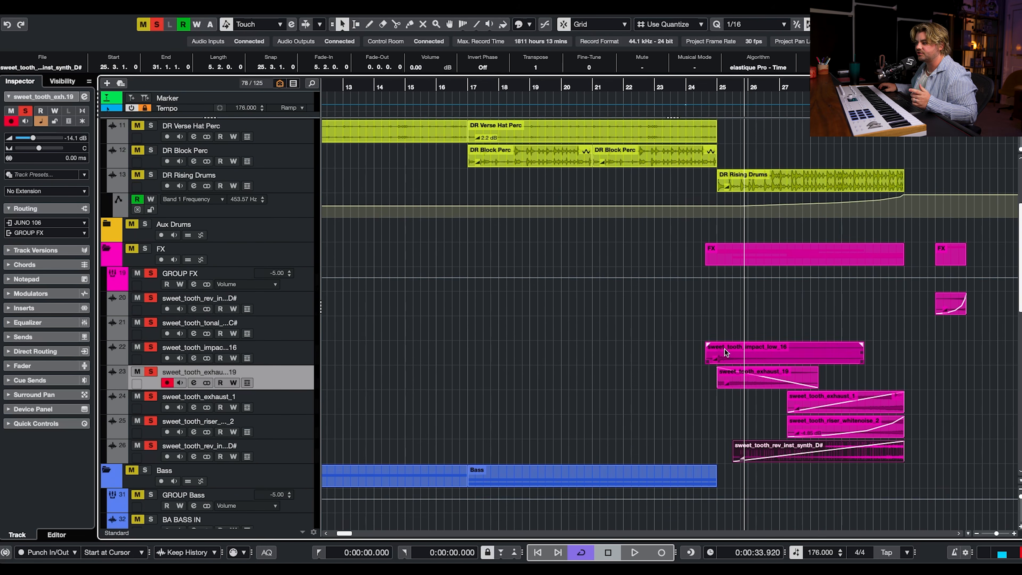
pyautogui.scroll(1, 608, 153)
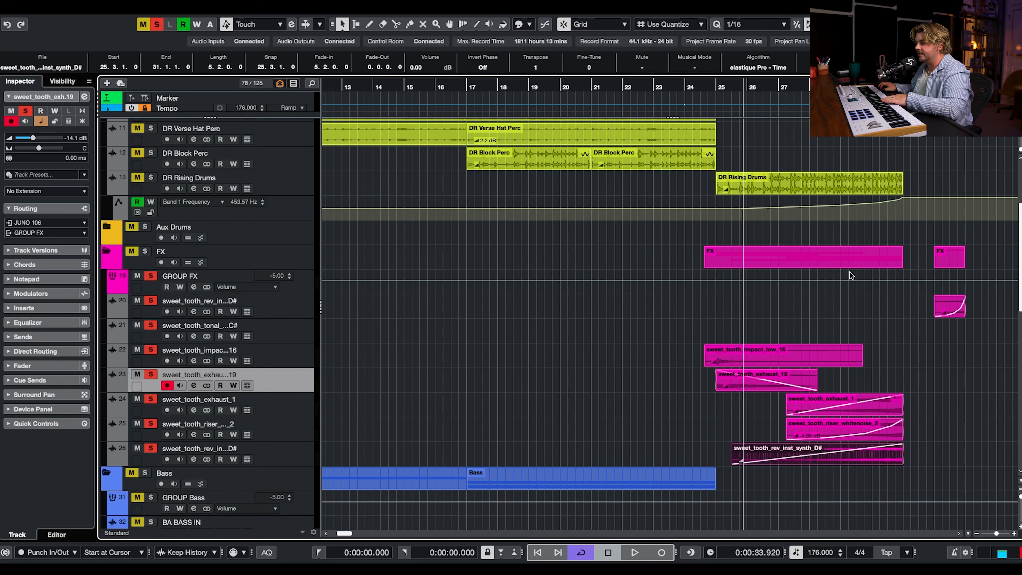
pyautogui.scroll(-1, 850, 275)
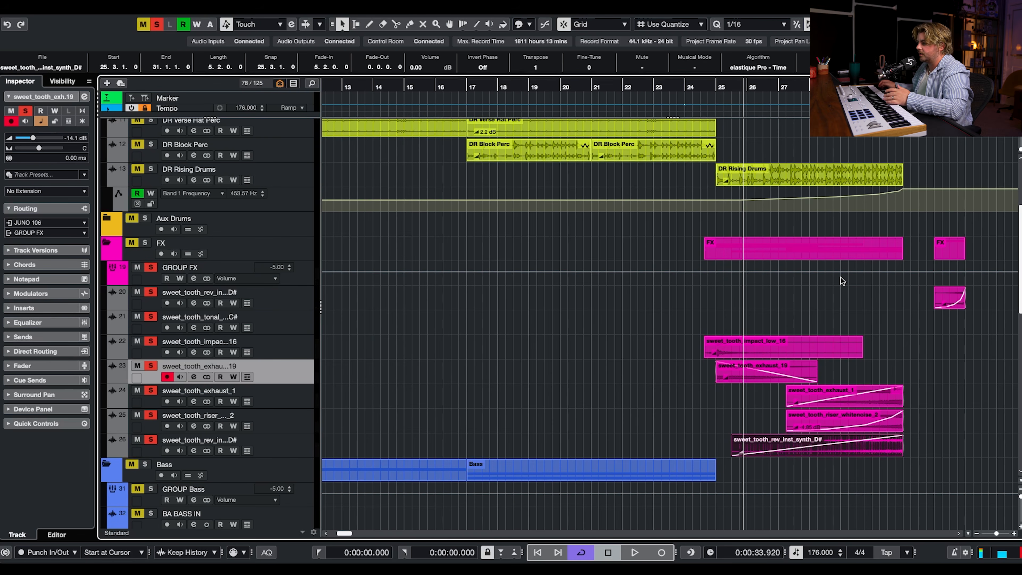
pyautogui.press('space')
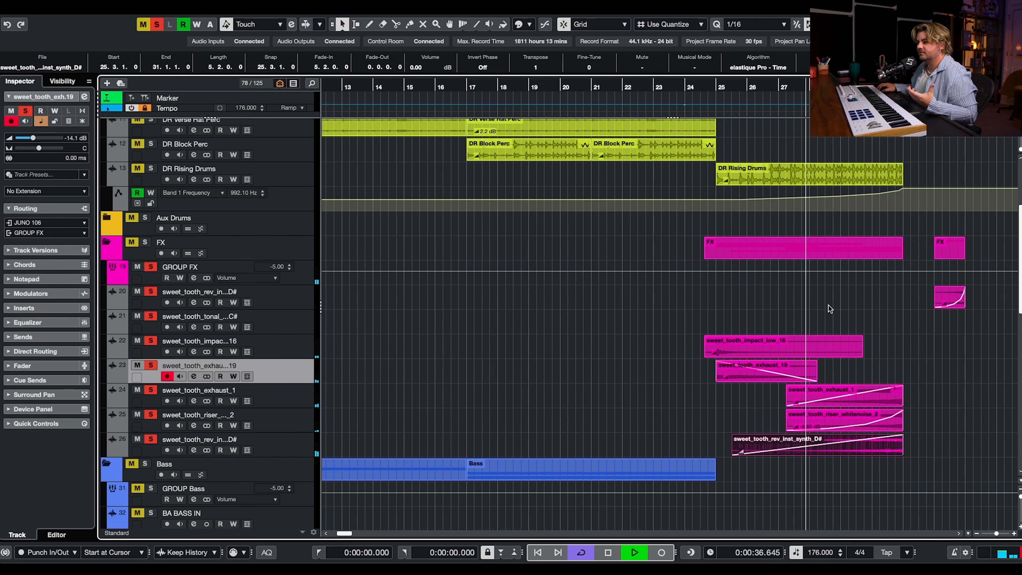
pyautogui.click(298, 301)
pyautogui.click(948, 296)
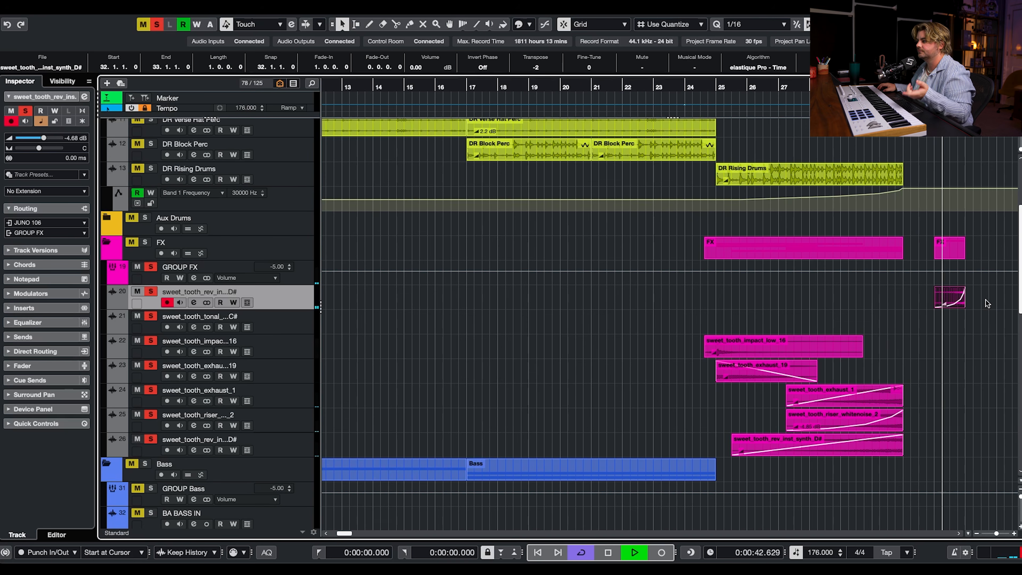
pyautogui.press('space')
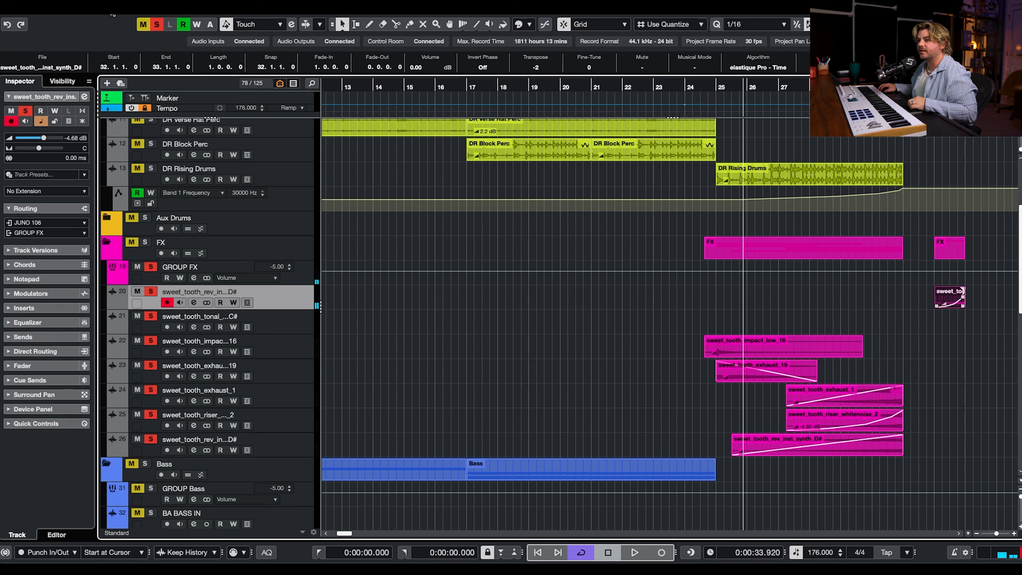
# Step: Clear all solos and examine the Bass and Synths tracks around the bar 25 section
pyautogui.click(156, 32)
pyautogui.hscroll(4, 563, 204)
pyautogui.scroll(-6, 563, 204)
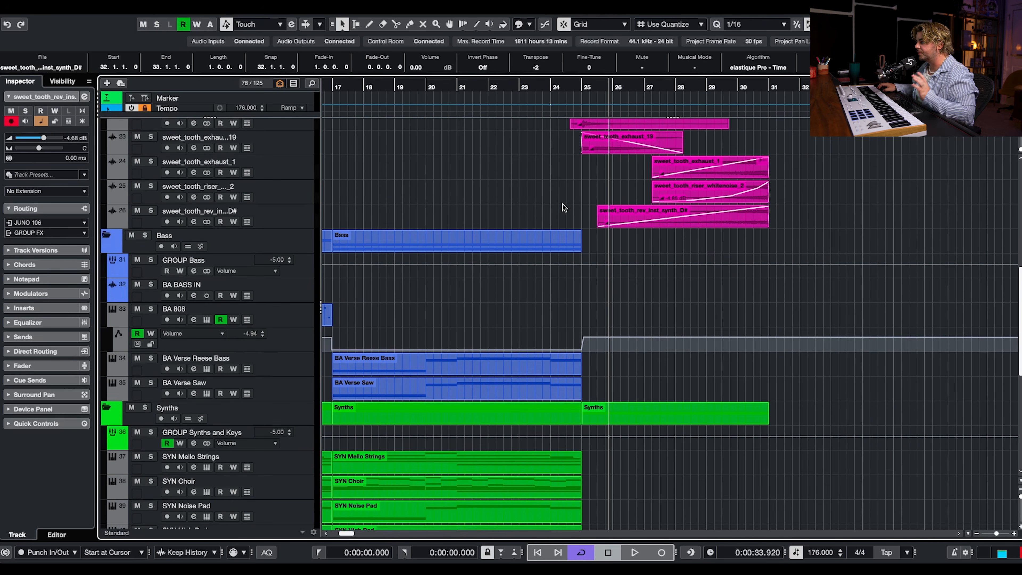
pyautogui.click(836, 211)
pyautogui.scroll(-8, 836, 211)
pyautogui.hscroll(1, 843, 217)
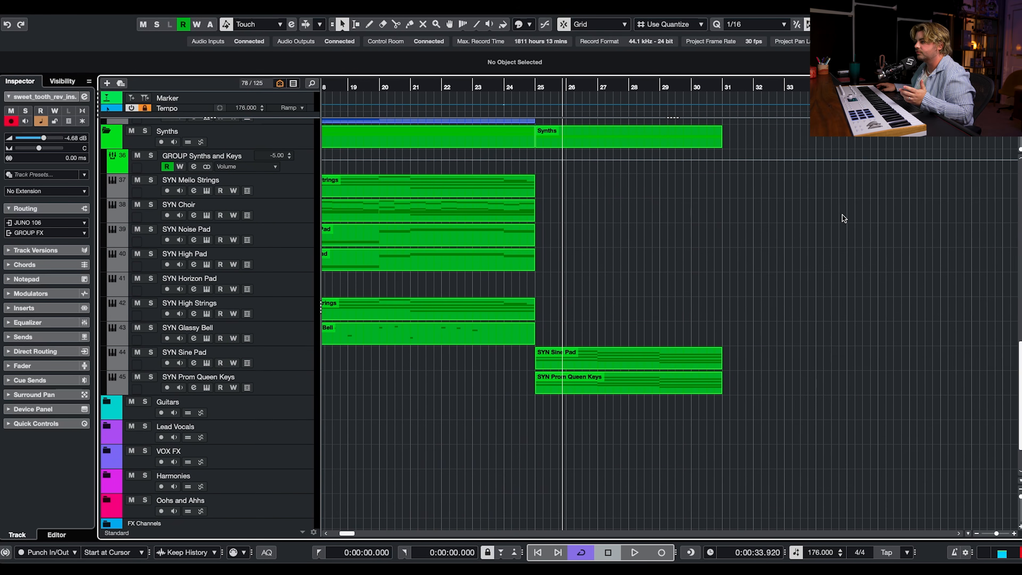
# Step: Solo the Main Drums folder and play its drum layers from bar 33
pyautogui.scroll(15, 843, 216)
pyautogui.click(781, 86)
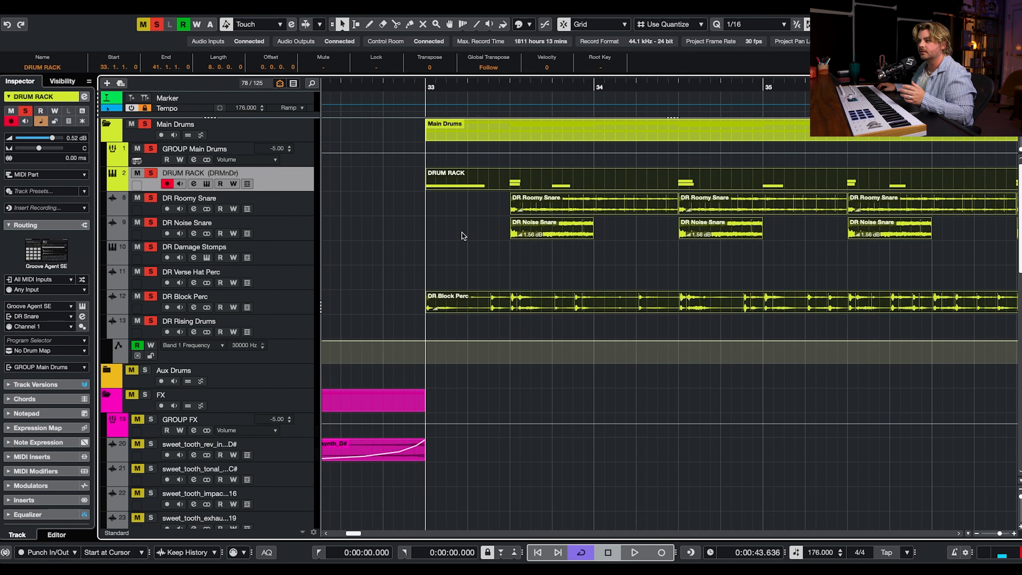
pyautogui.click(464, 233)
pyautogui.scroll(-3, 466, 231)
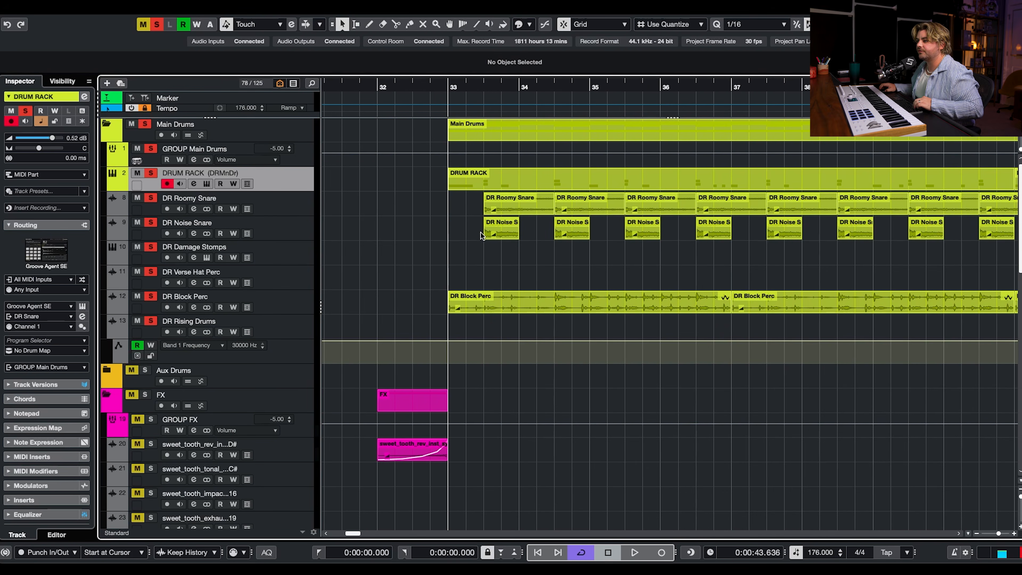
pyautogui.scroll(-2, 482, 233)
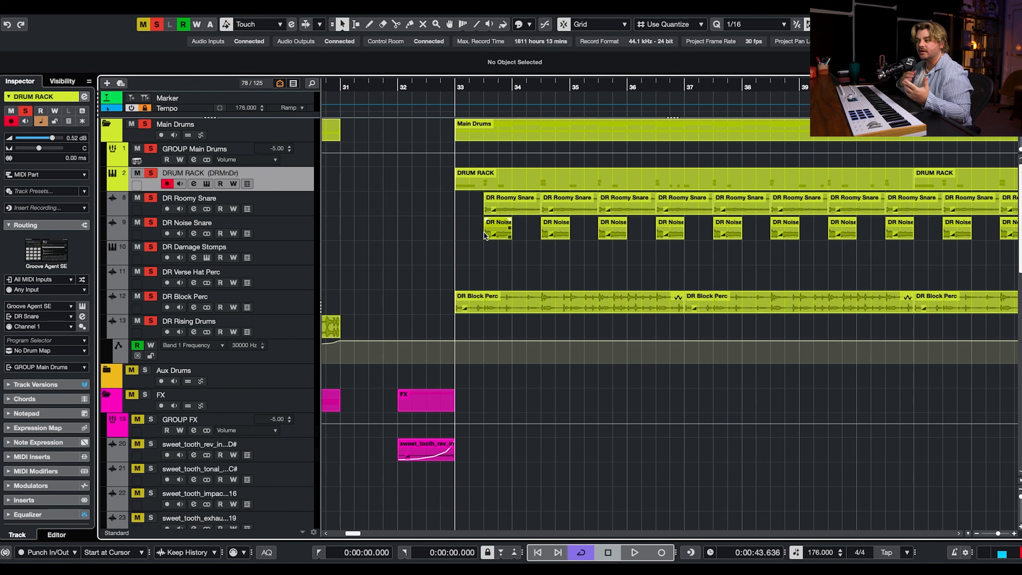
pyautogui.press('space')
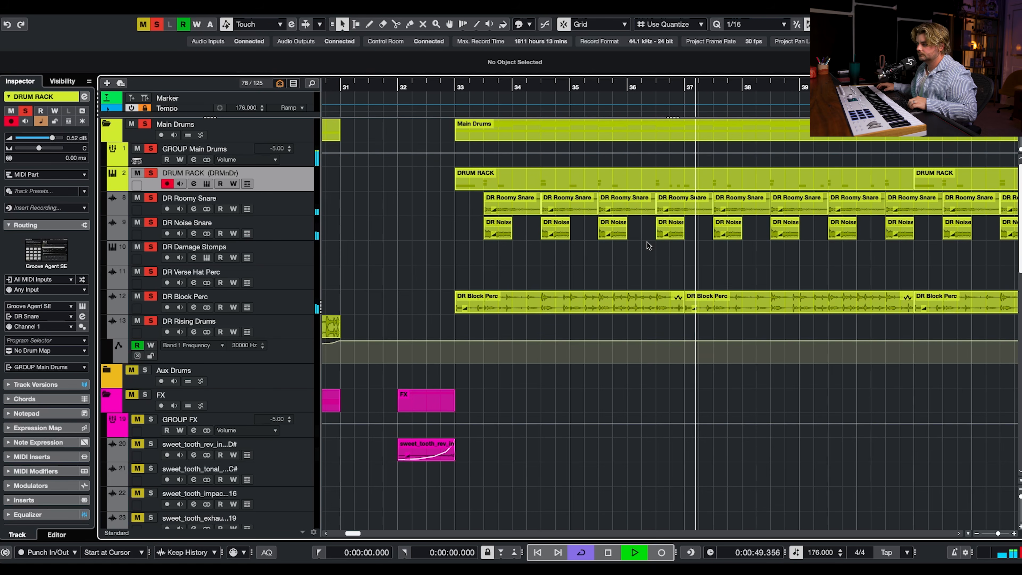
pyautogui.press('space')
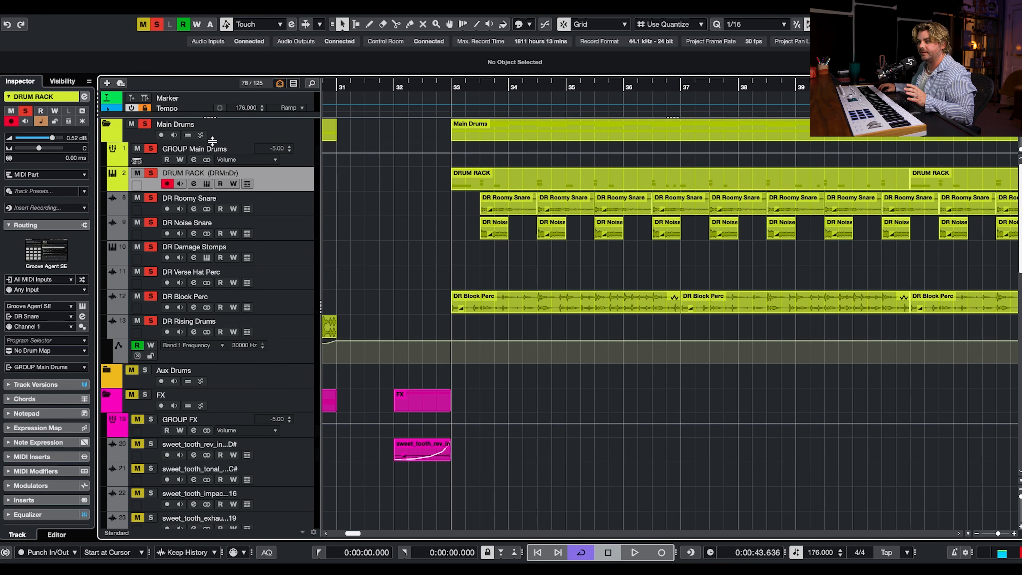
# Step: Clear the Main Drums solo, solo only the DR Main Hat Loop track and play it from bar 33
pyautogui.click(296, 205)
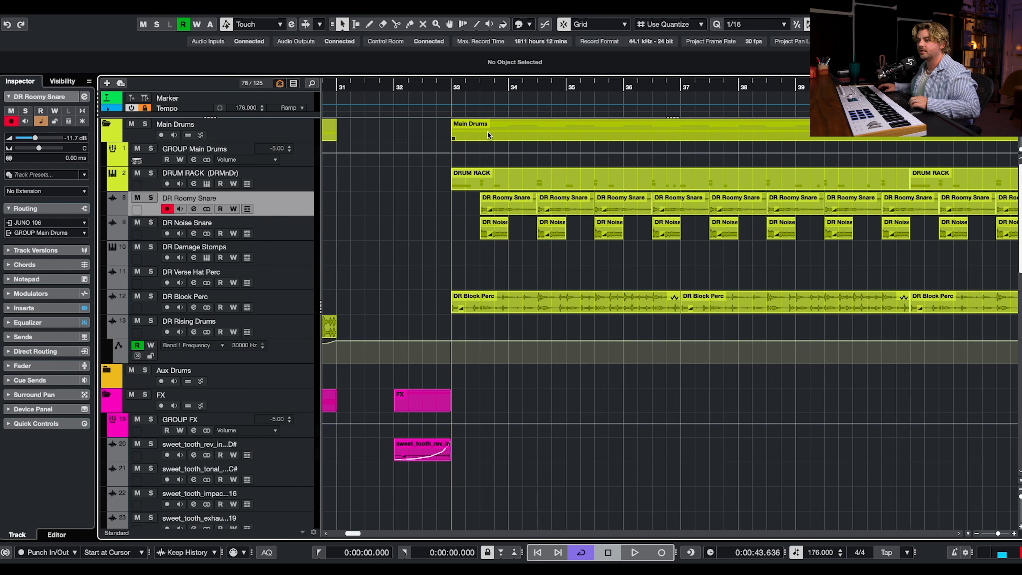
pyautogui.click(151, 371)
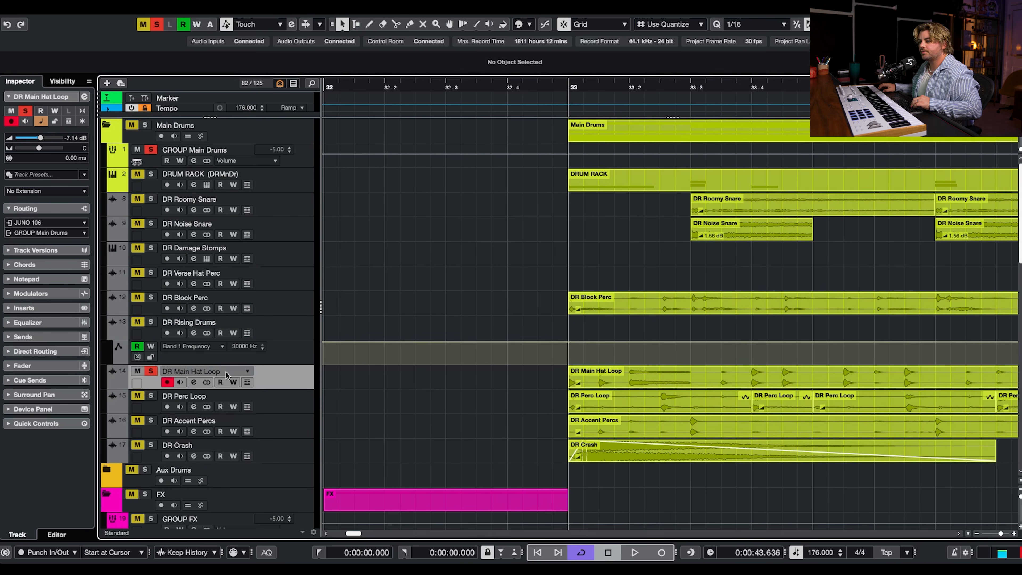
pyautogui.scroll(-3, 379, 373)
pyautogui.press('space')
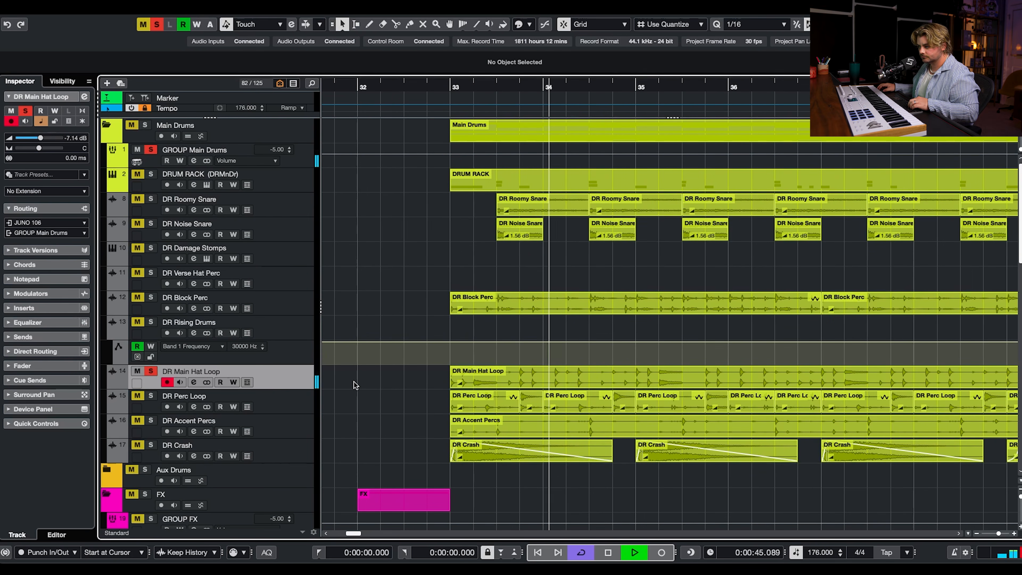
pyautogui.press('space')
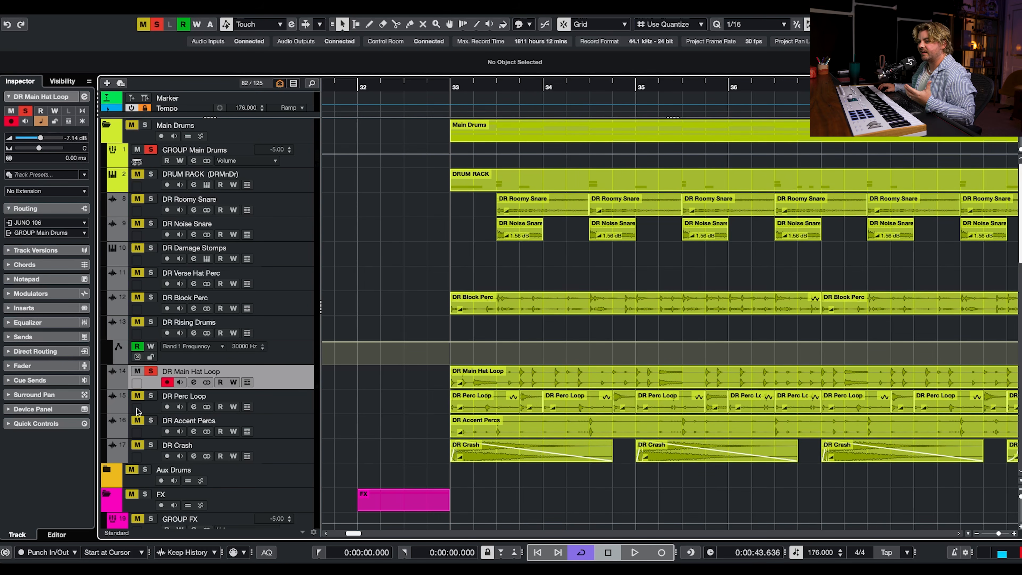
# Step: Solo DR Perc Loop instead of DR Main Hat Loop, select its clips from bar 33 to bar 38 and play it
pyautogui.click(152, 371)
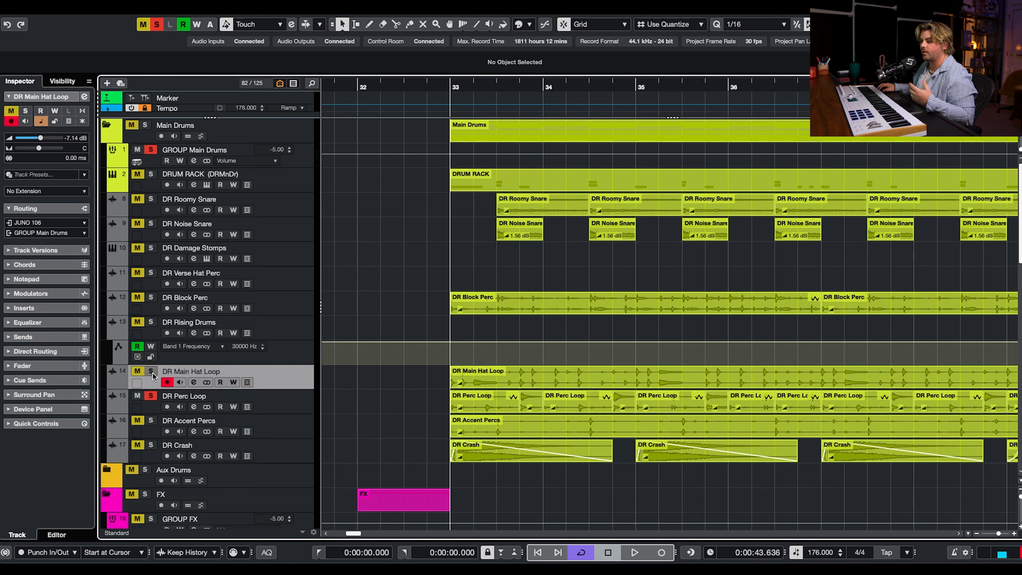
pyautogui.click(270, 407)
pyautogui.scroll(-3, 402, 401)
pyautogui.moveTo(398, 403); pyautogui.dragTo(751, 401)
pyautogui.scroll(-5, 751, 401)
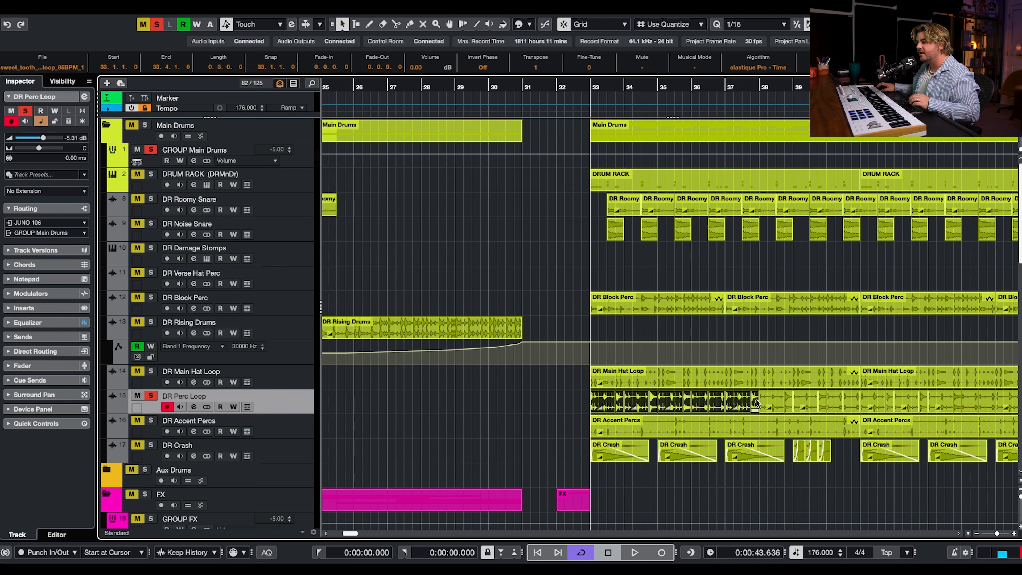
pyautogui.hscroll(6, 756, 401)
pyautogui.moveTo(679, 396); pyautogui.dragTo(639, 391)
pyautogui.press('space')
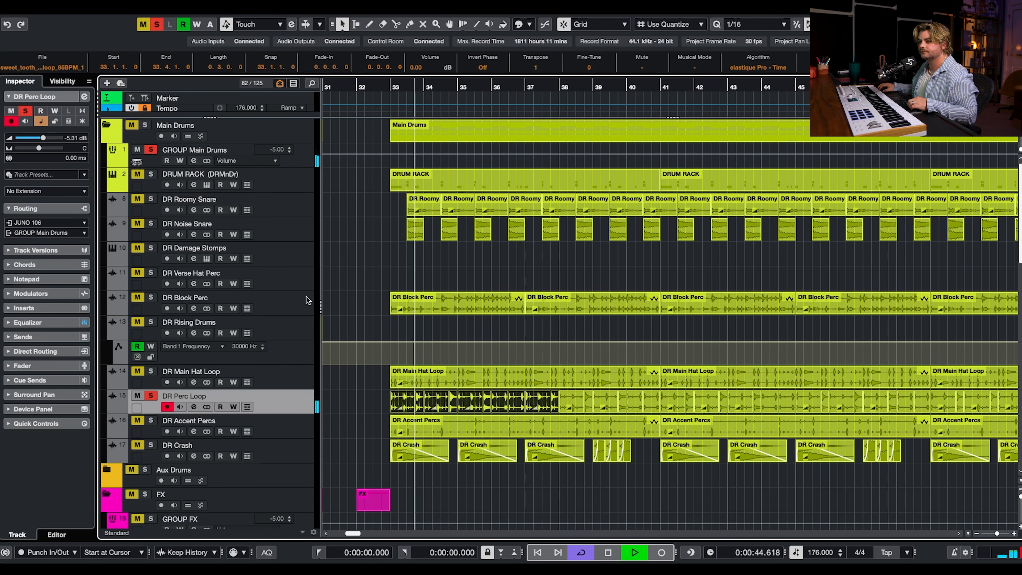
# Step: Add DR Main Hat Loop and DR Accent Percs to the DR Perc Loop solo and play the layers from bar 33
pyautogui.click(150, 371)
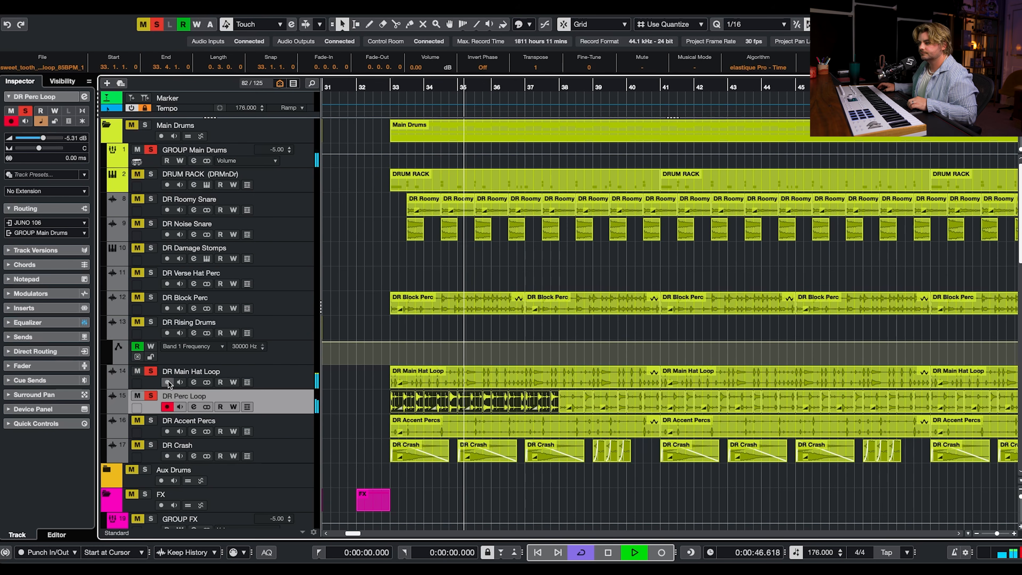
pyautogui.press('space')
pyautogui.click(151, 420)
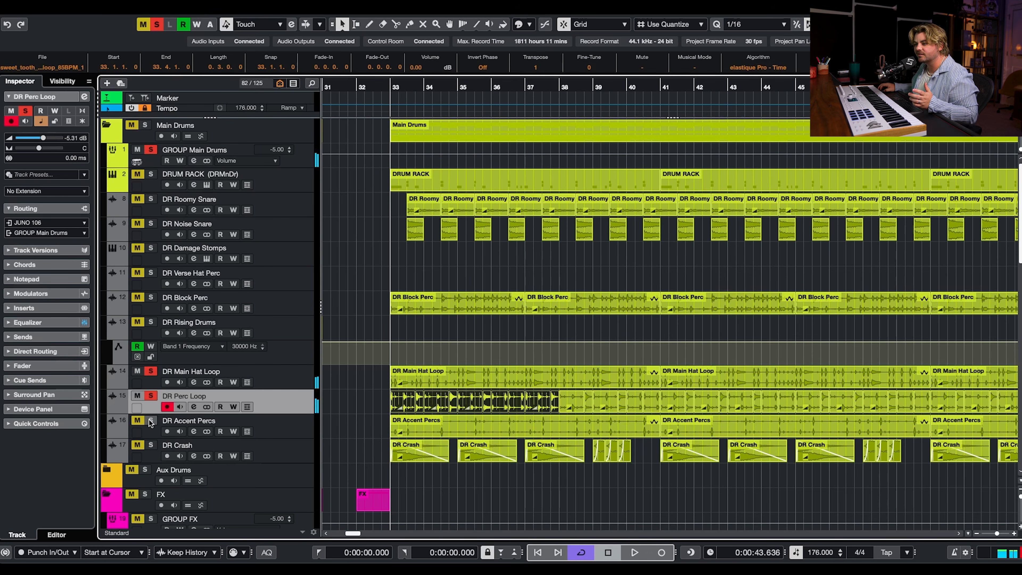
pyautogui.click(279, 429)
pyautogui.press('space')
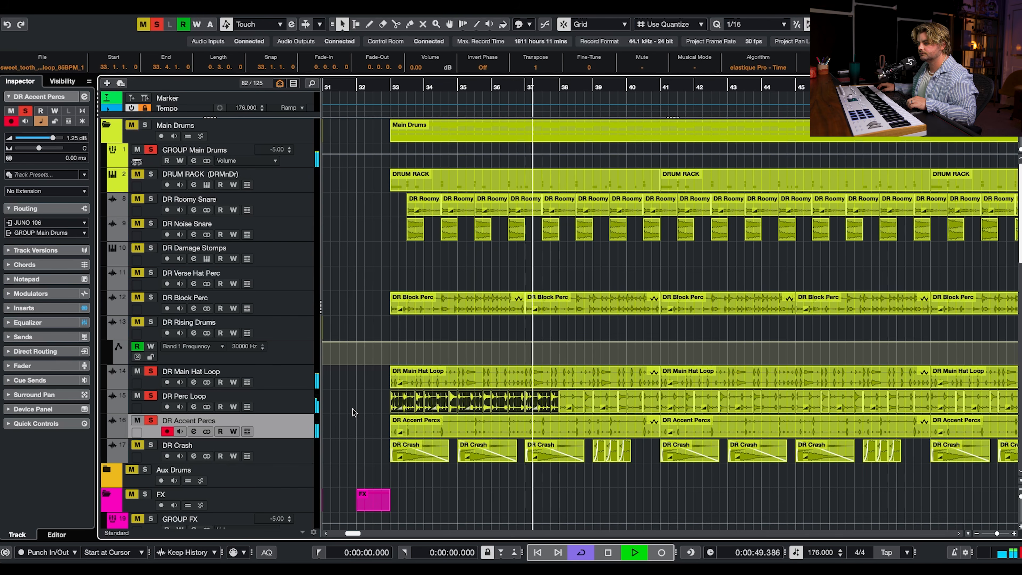
pyautogui.press('space')
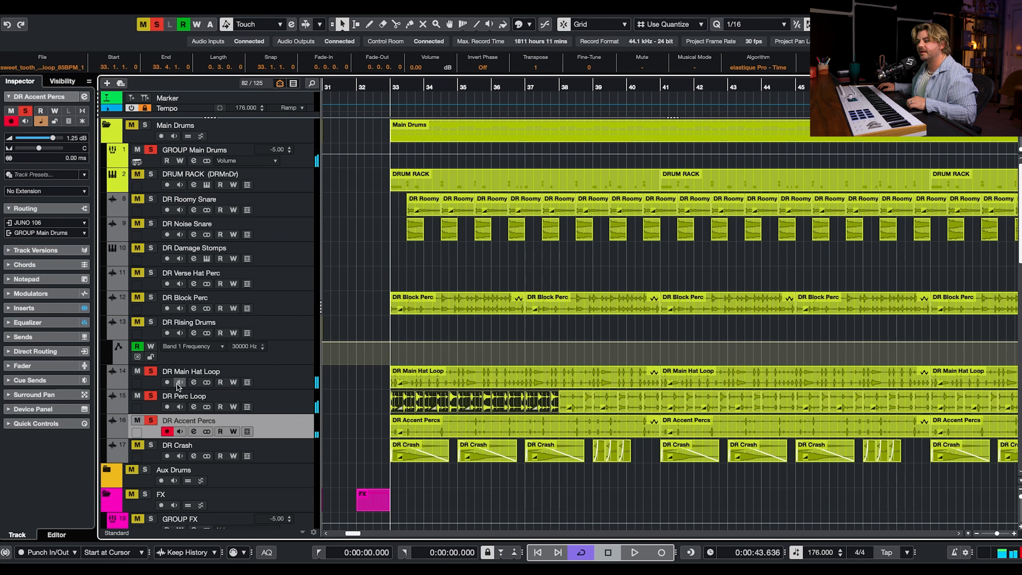
# Step: Solo the whole Main Drums folder, select the DR Crash track and play the full drum arrangement from bar 33
pyautogui.click(144, 125)
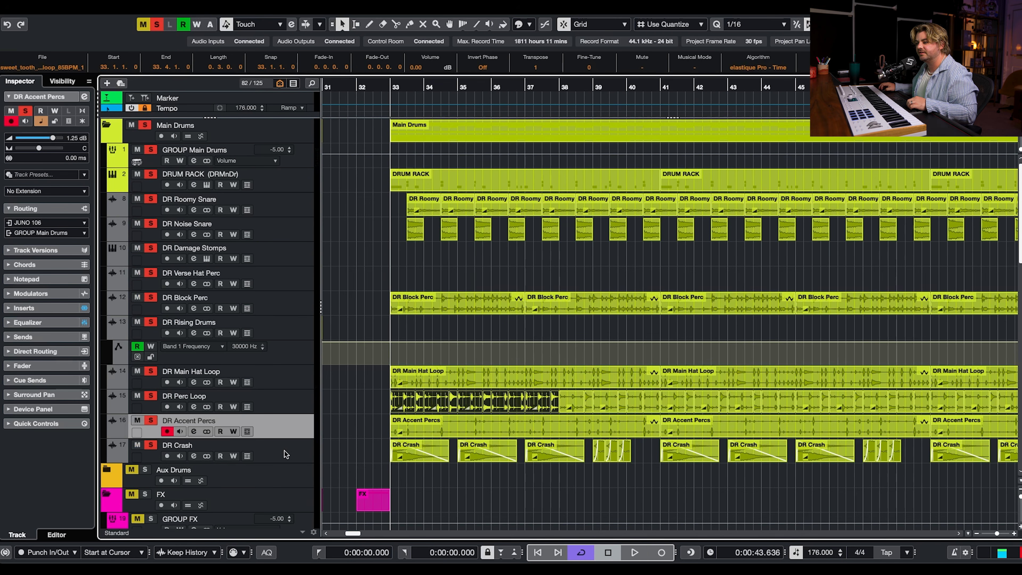
pyautogui.click(368, 449)
pyautogui.press('space')
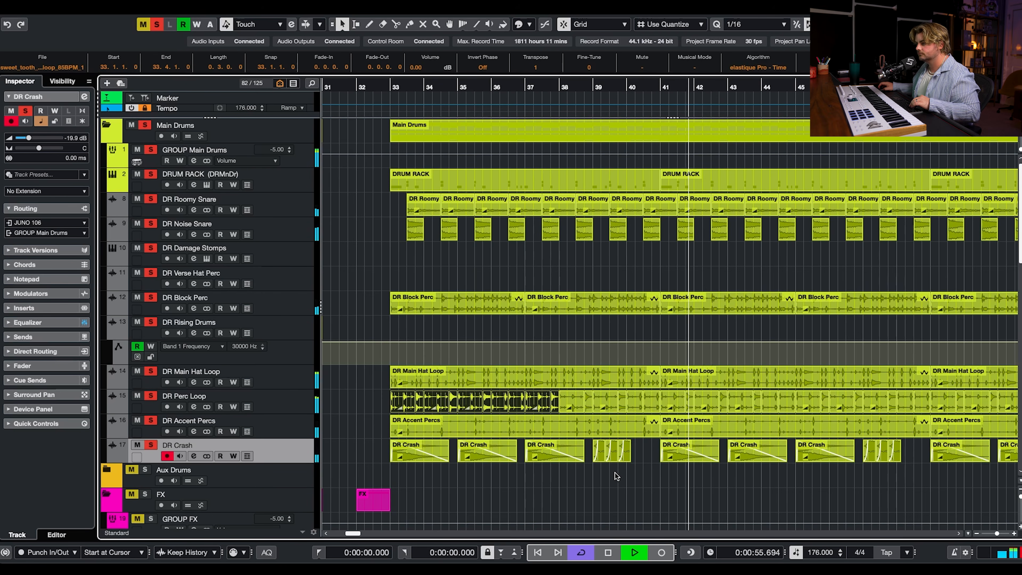
pyautogui.scroll(-5, 613, 476)
pyautogui.press('space')
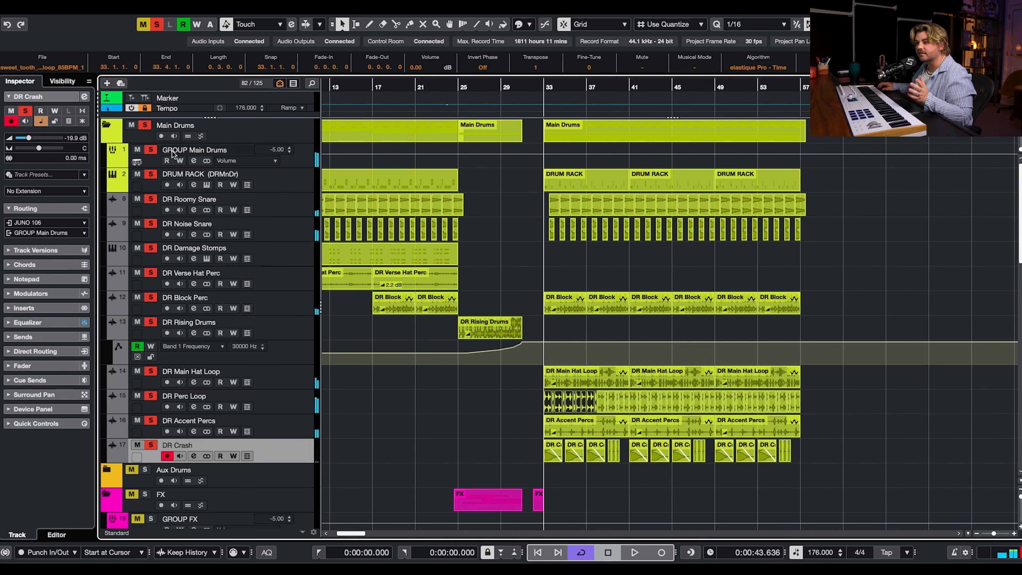
# Step: Clear the Main Drums solo and select the BA 808 clip that starts at bar 33 in the Bass folder
pyautogui.click(144, 125)
pyautogui.scroll(-5, 498, 253)
pyautogui.hscroll(-2, 498, 254)
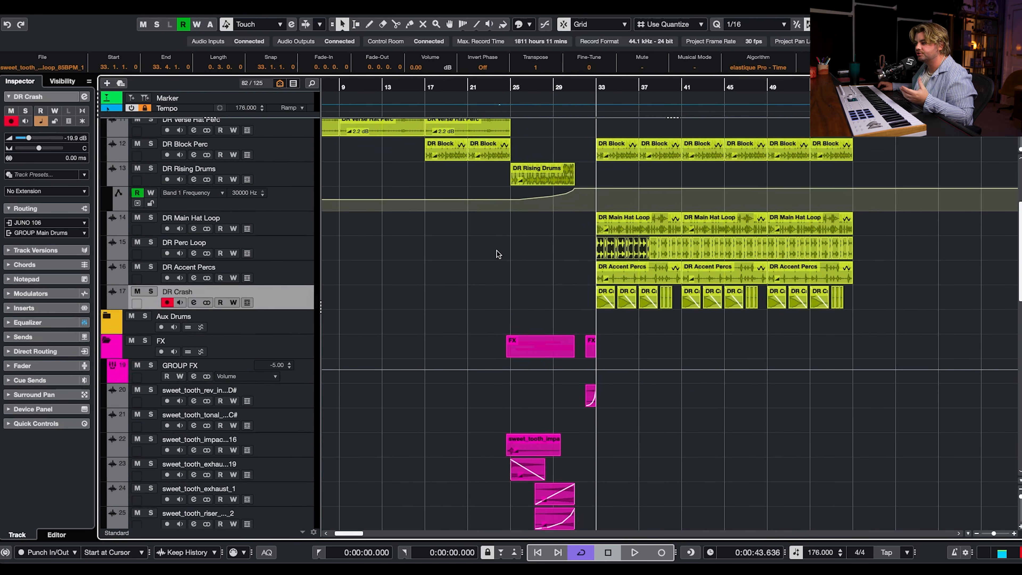
pyautogui.scroll(-10, 498, 254)
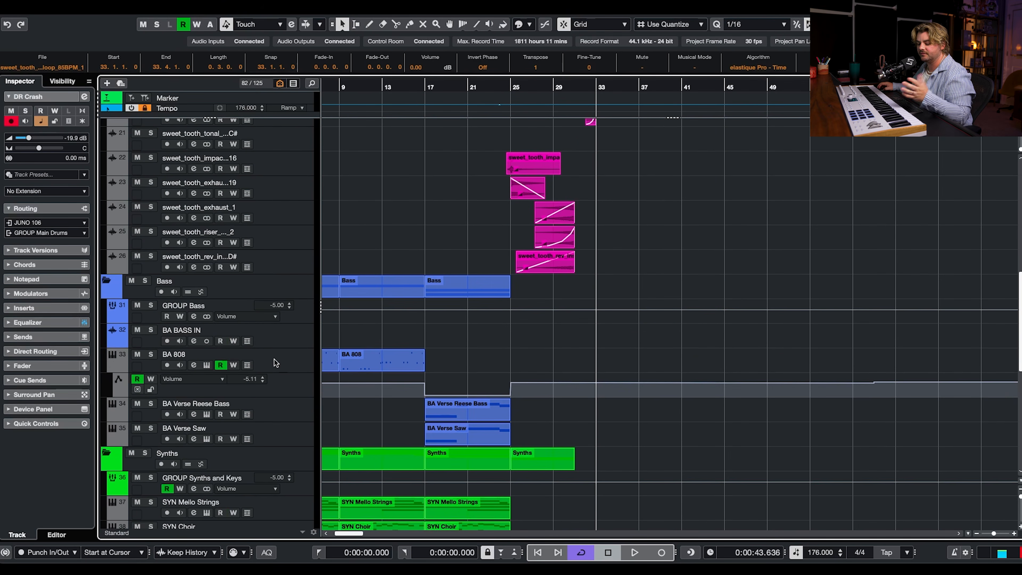
pyautogui.click(275, 361)
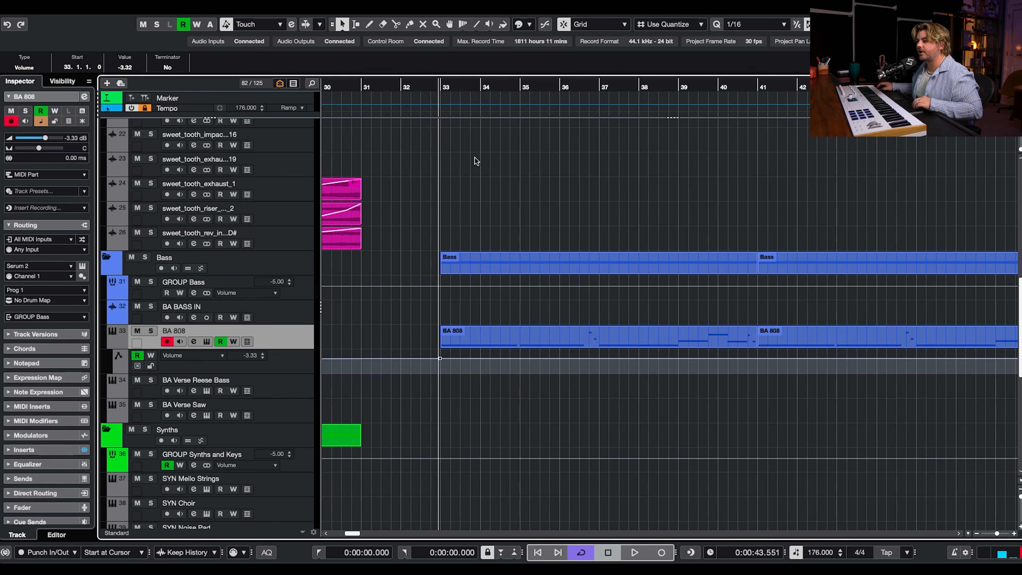
pyautogui.scroll(-3, 589, 316)
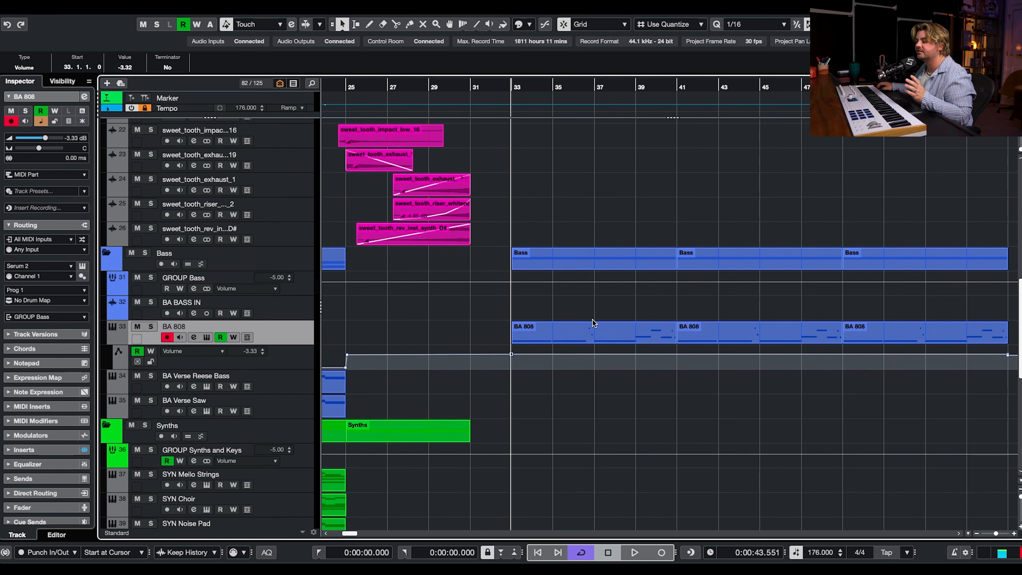
pyautogui.click(591, 329)
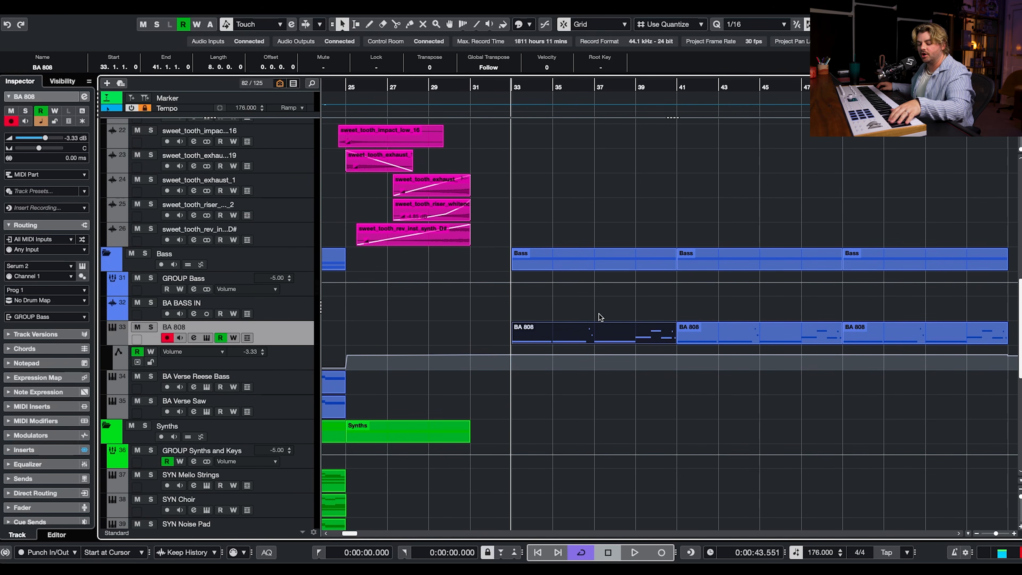
# Step: Audition the BA 808 bass by playing the unsoloed arrangement from bar 33
pyautogui.scroll(1, 591, 320)
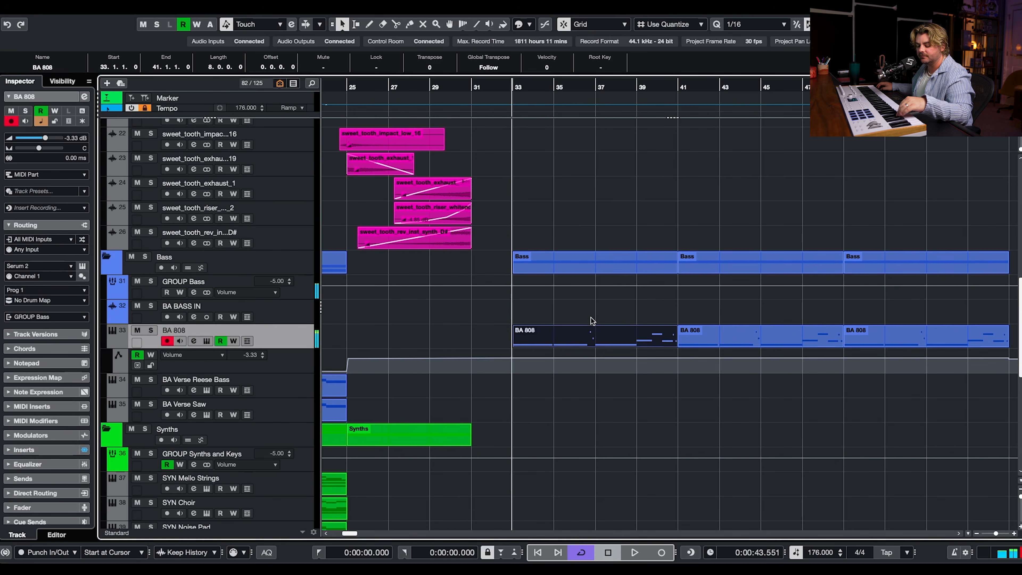
pyautogui.scroll(1, 591, 321)
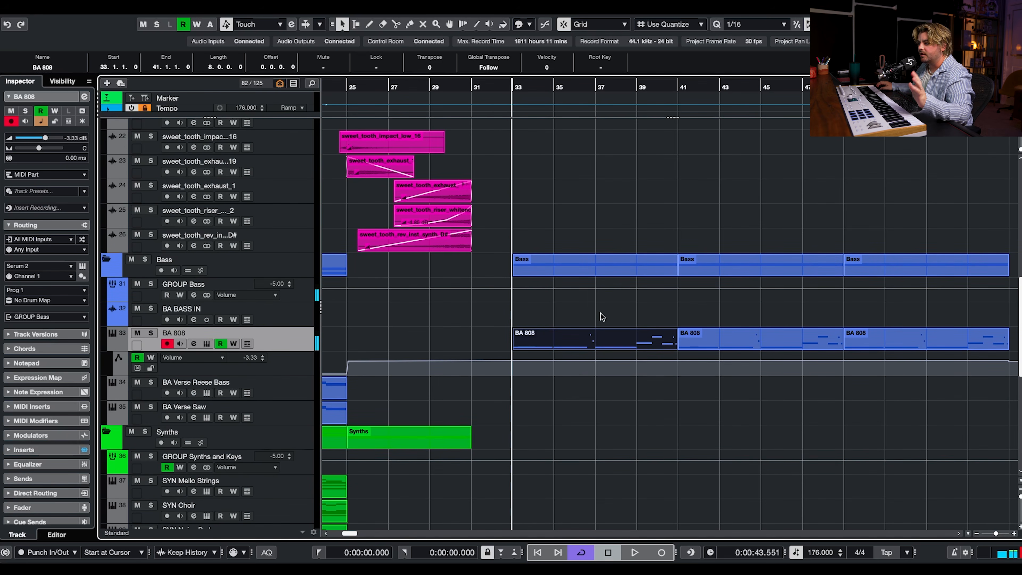
pyautogui.hscroll(-3, 600, 320)
pyautogui.press('space')
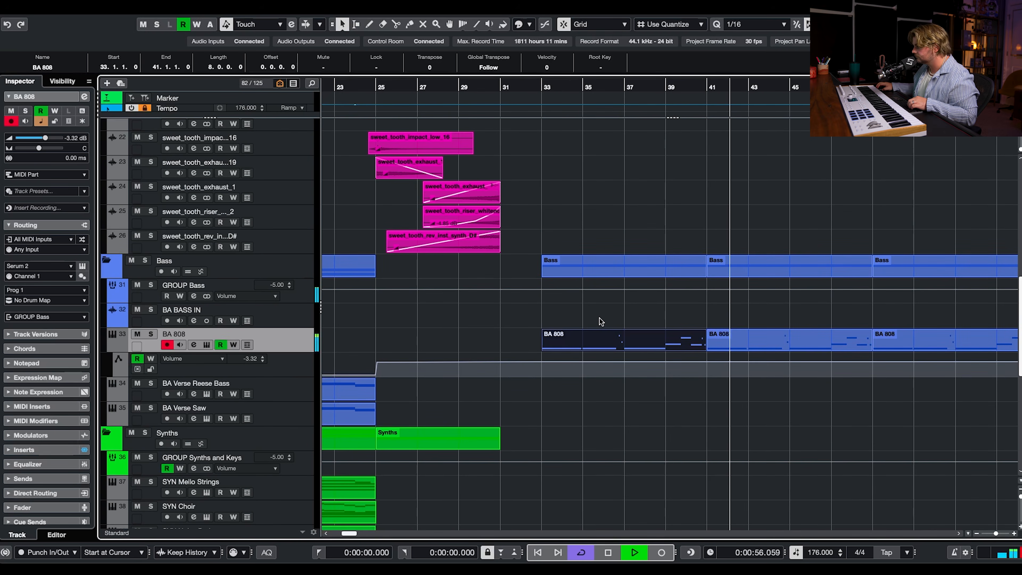
pyautogui.press('space')
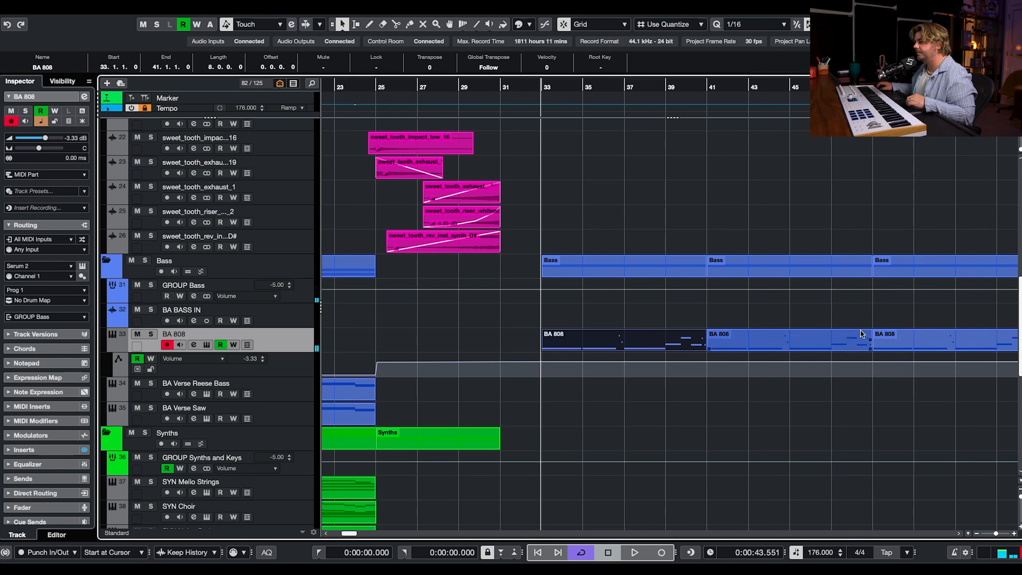
# Step: Go to the Synths tracks and examine the LD Robinson track's LD That Robinson Flare preset in Serum 2
pyautogui.scroll(-7, 763, 355)
pyautogui.hscroll(-2, 763, 355)
pyautogui.hscroll(2, 764, 355)
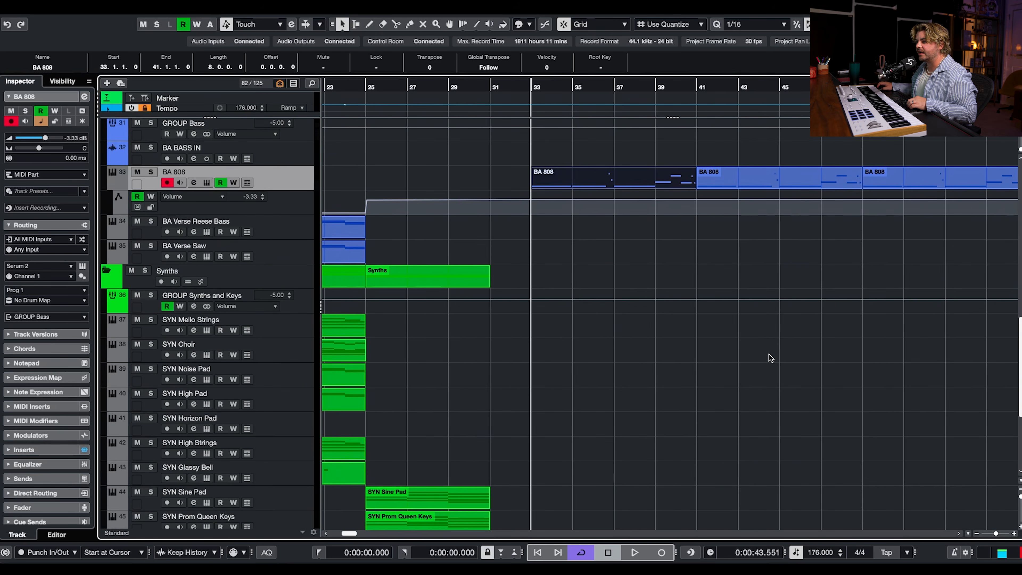
pyautogui.scroll(-3, 769, 355)
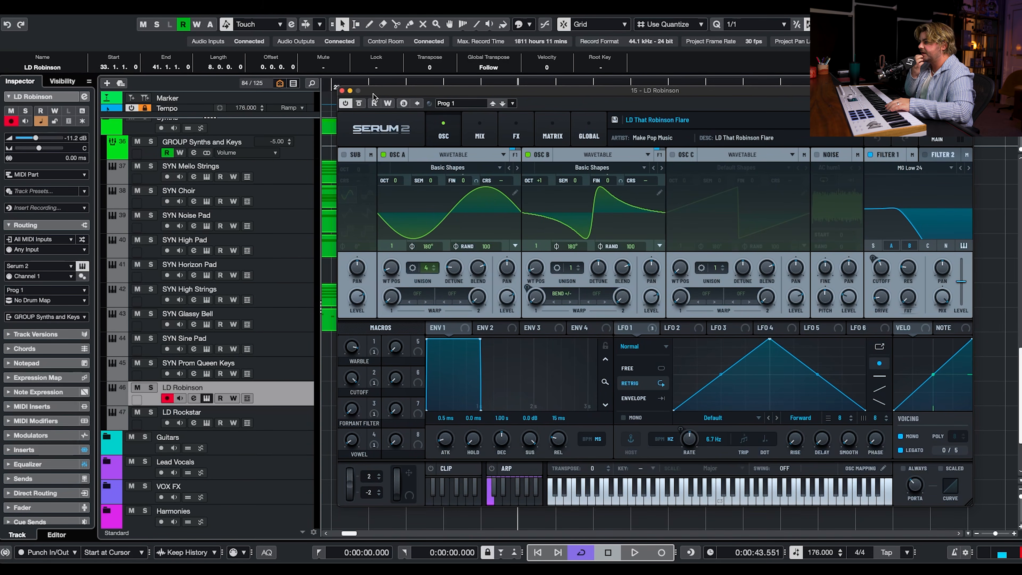
pyautogui.click(743, 127)
pyautogui.click(754, 106)
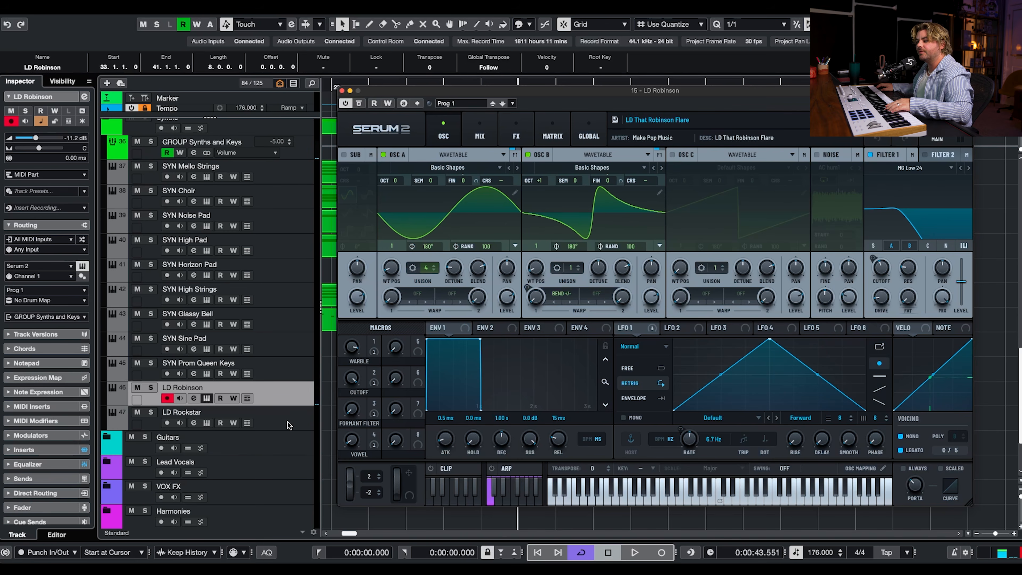
# Step: Examine the LD Rockstar track's PL Rockstar preset in Serum 2, and close both lead instrument windows
pyautogui.click(248, 427)
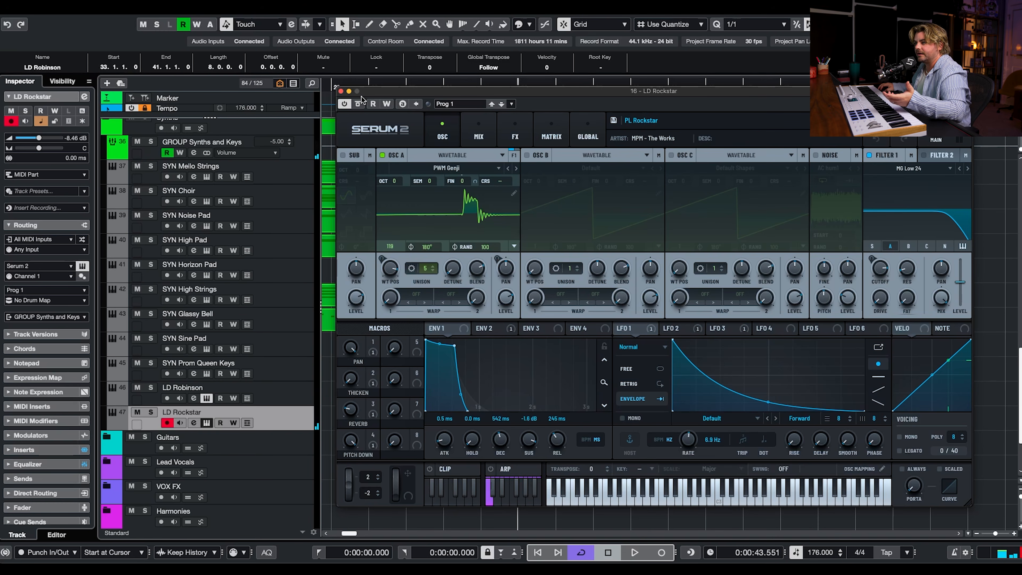
pyautogui.click(340, 91)
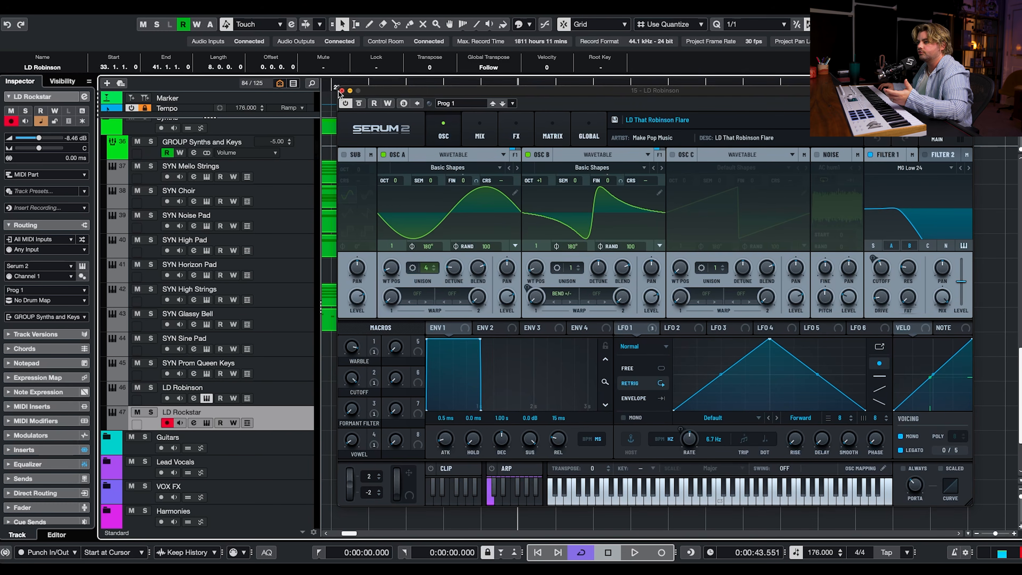
pyautogui.click(340, 92)
# Step: Play the LD Robinson and LD Rockstar leads from bar 33
pyautogui.press('space')
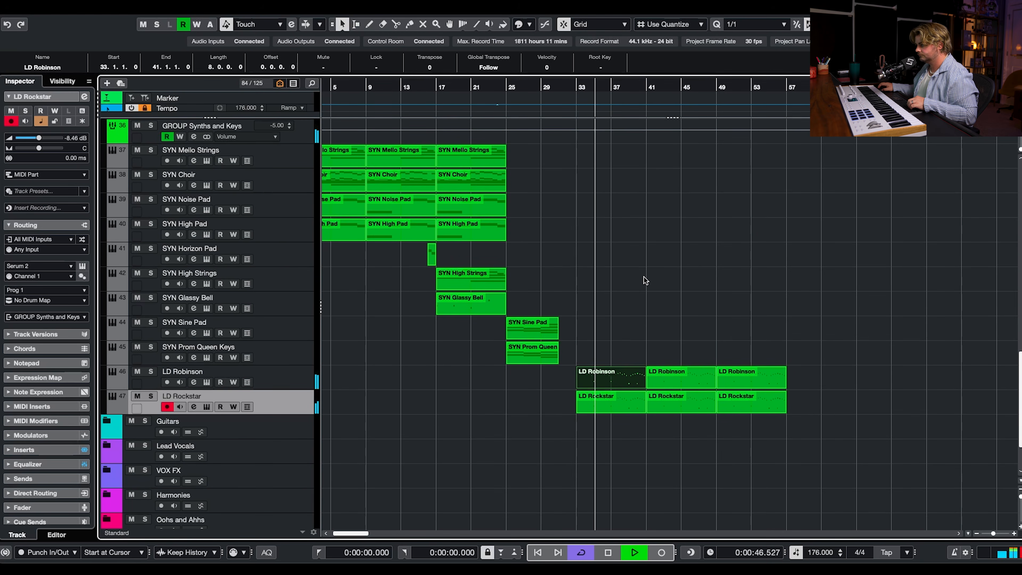
pyautogui.hscroll(2, 671, 264)
pyautogui.scroll(1, 671, 265)
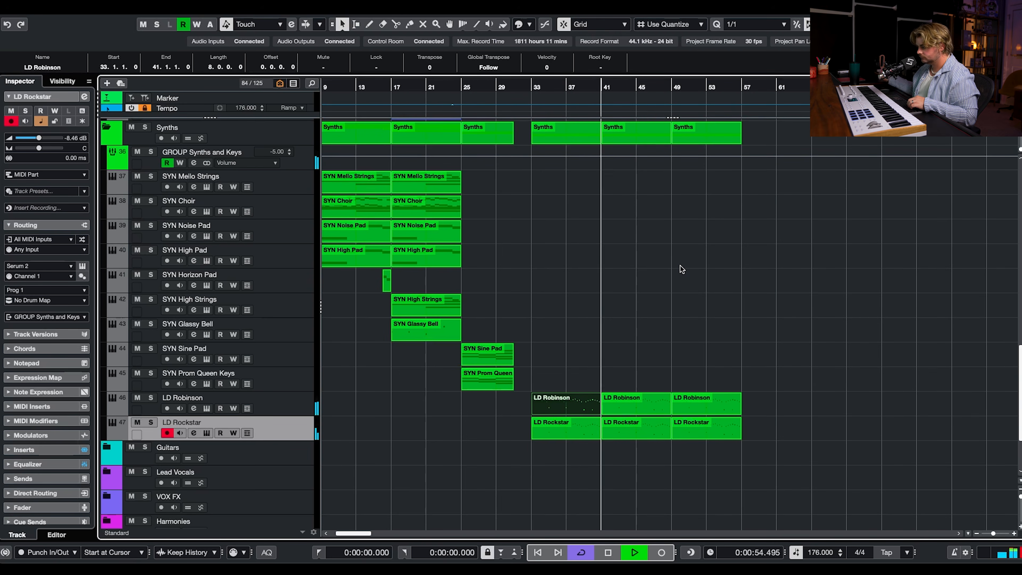
pyautogui.press('space')
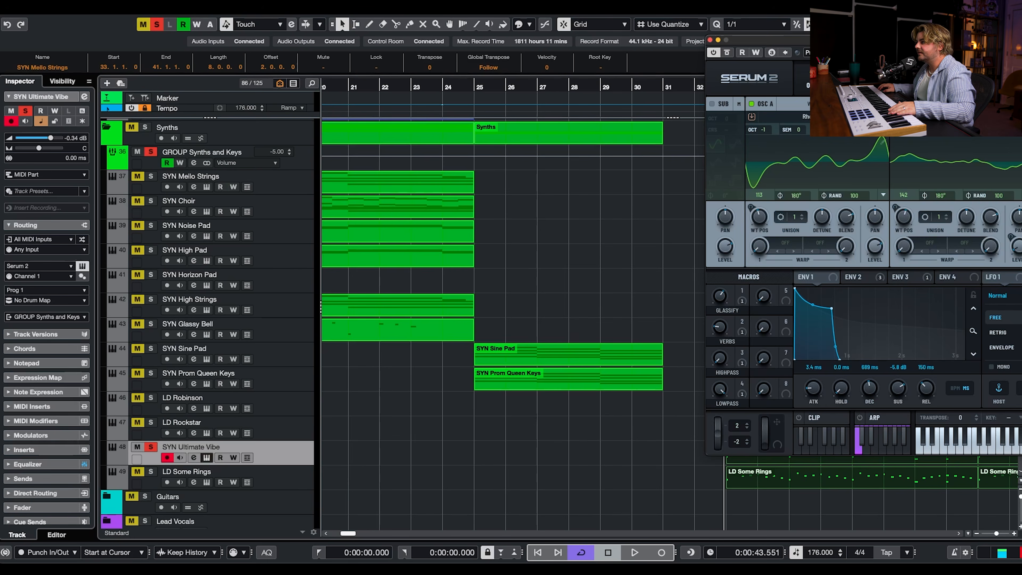
# Step: Close the SYN Ultimate Vibe instrument, solo LD Some Rings and audition its PL Some Rings preset in Serum 2
pyautogui.moveTo(1021, 43); pyautogui.dragTo(785, 64)
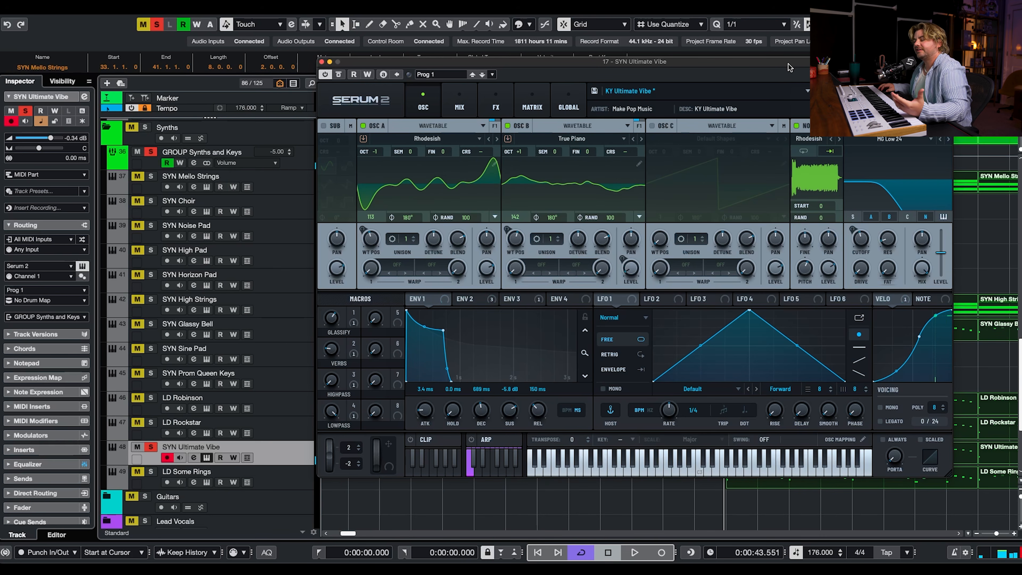
pyautogui.click(321, 62)
pyautogui.click(148, 475)
pyautogui.click(207, 483)
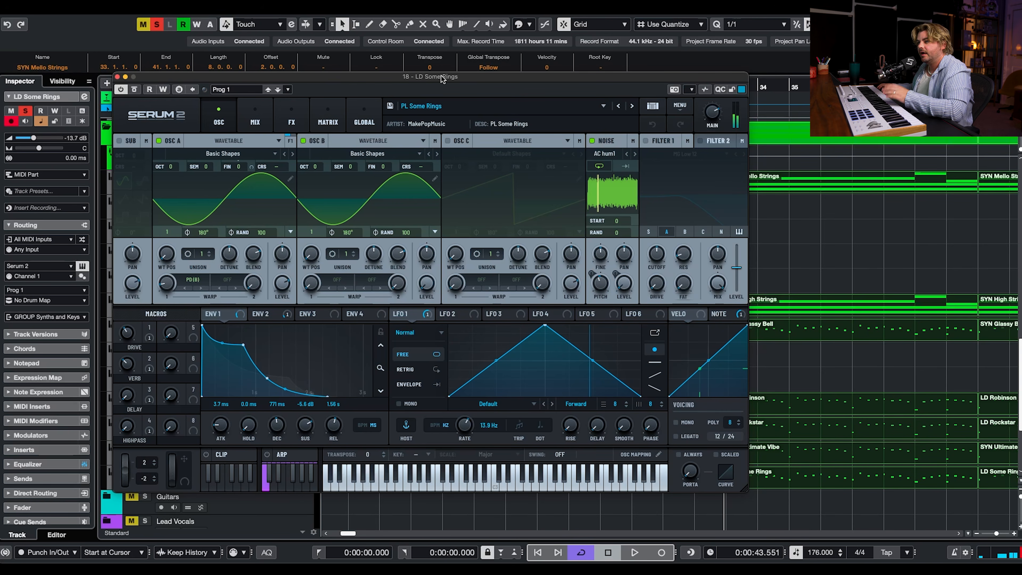
pyautogui.click(116, 77)
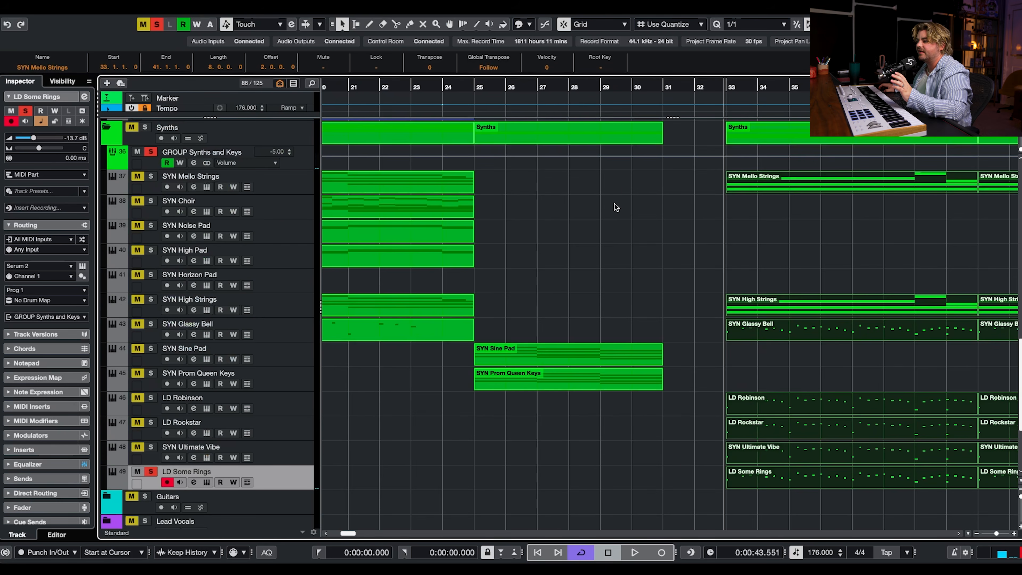
# Step: Add SYN Mello Strings and SYN High Strings to the LD Some Rings solo and play them from bar 33
pyautogui.hscroll(10, 615, 204)
pyautogui.click(151, 177)
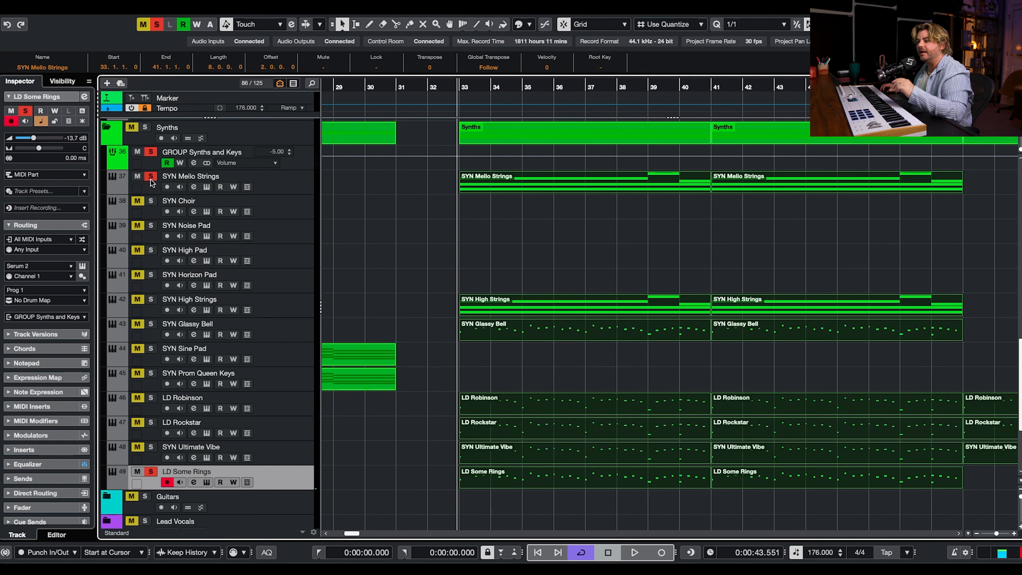
pyautogui.click(152, 299)
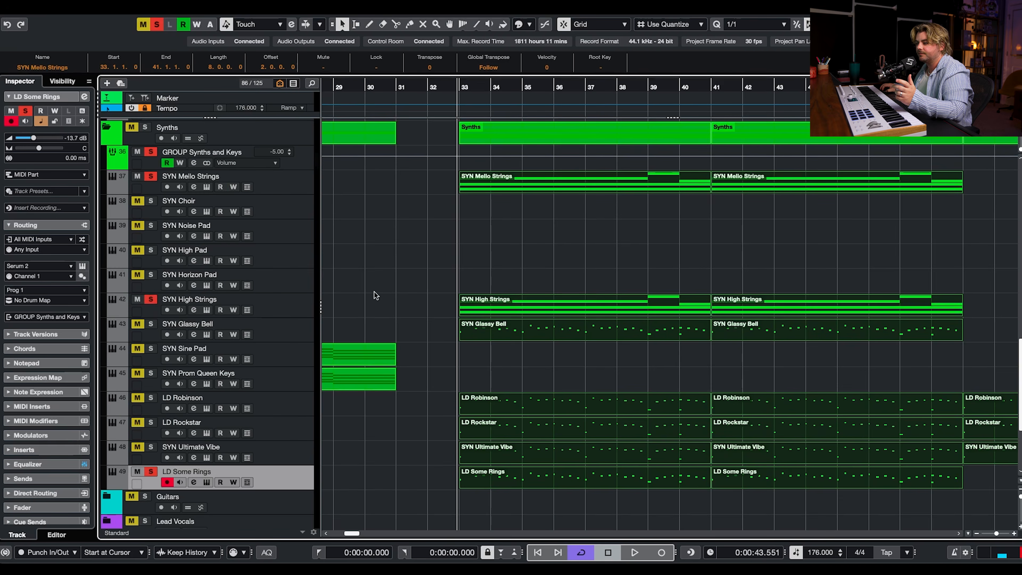
pyautogui.click(375, 292)
pyautogui.press('space')
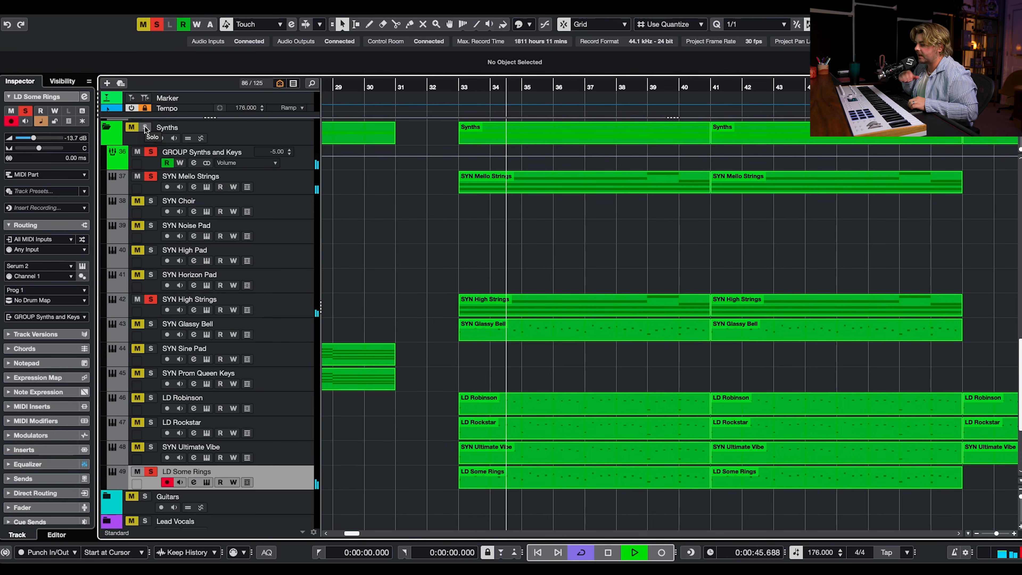
pyautogui.press('space')
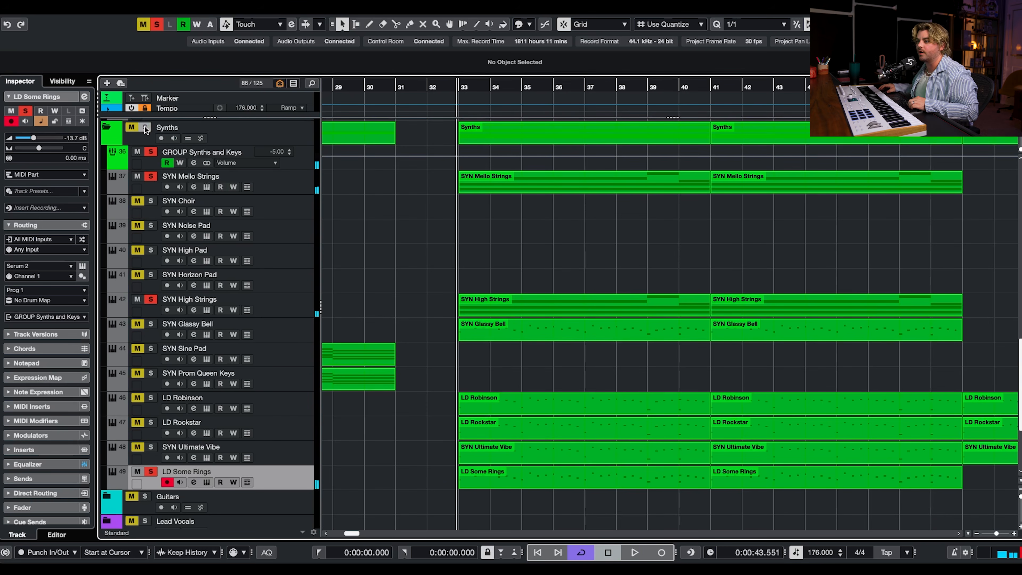
# Step: Solo the whole Synths folder and play all its layers together from bar 33
pyautogui.click(146, 128)
pyautogui.press('space')
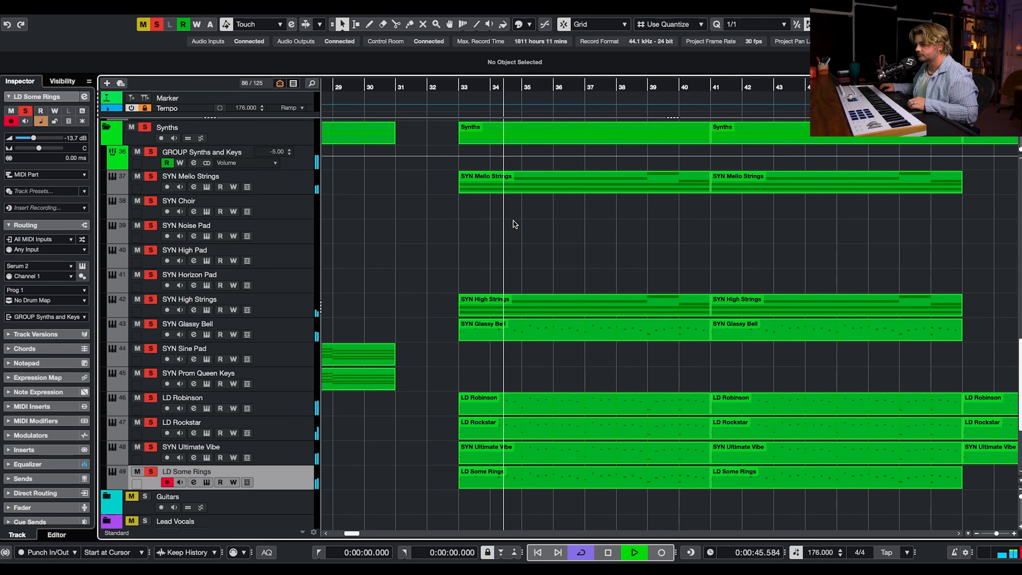
pyautogui.hscroll(5, 514, 220)
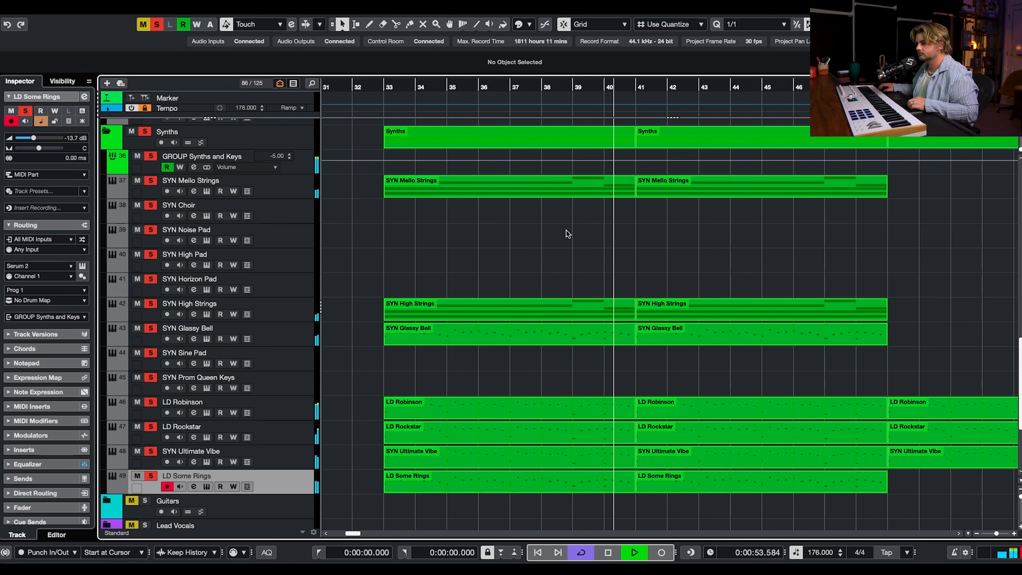
pyautogui.press('space')
# Step: Clear all solos and play the full arrangement from bar 33
pyautogui.click(160, 28)
pyautogui.press('space')
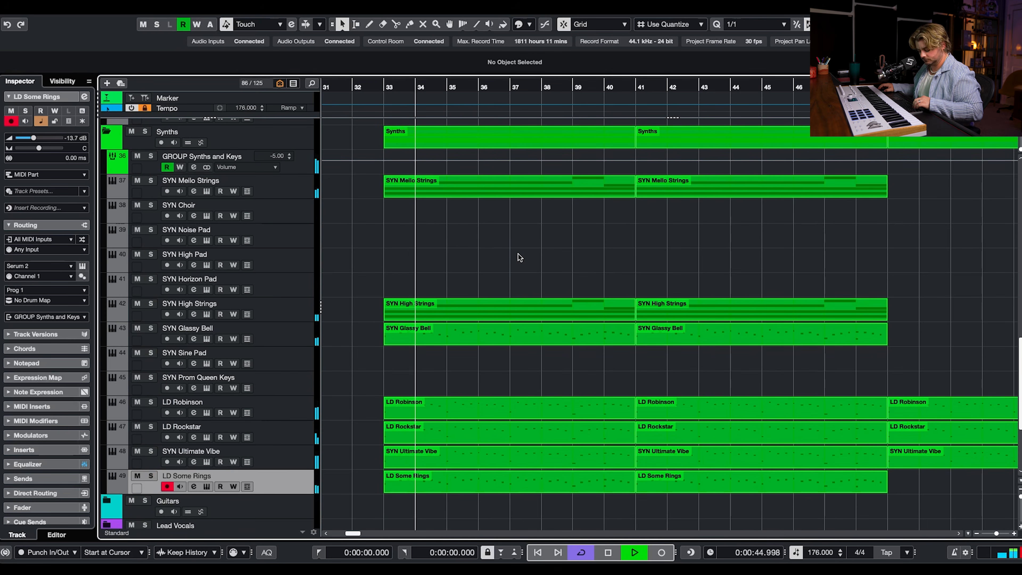
pyautogui.scroll(-5, 518, 254)
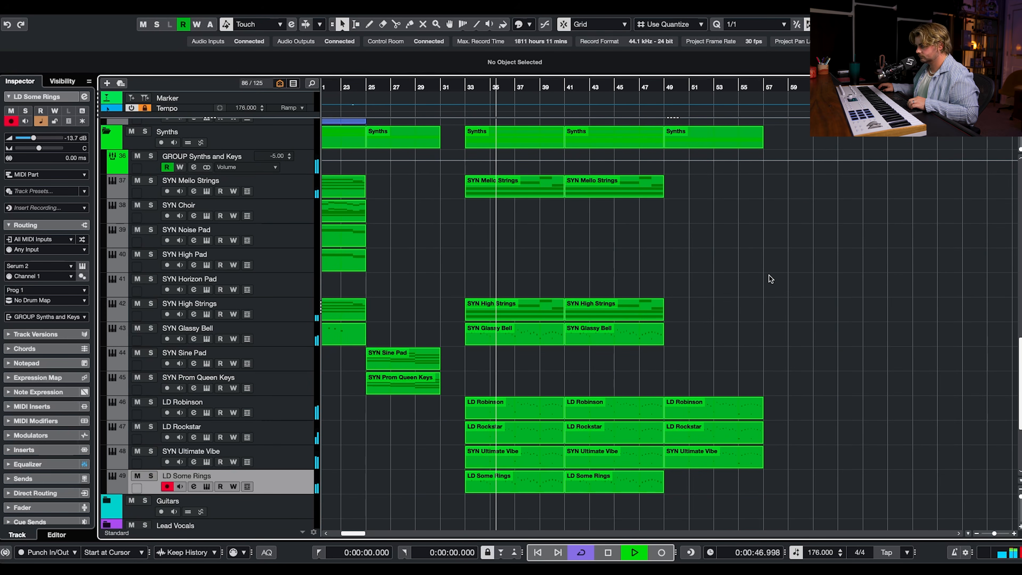
pyautogui.scroll(-1, 769, 276)
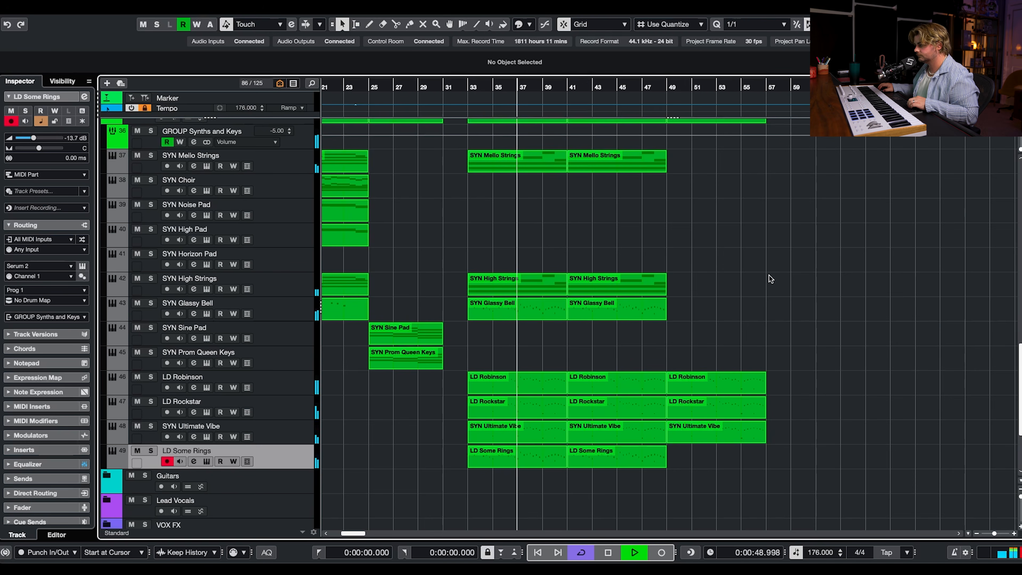
pyautogui.press('space')
pyautogui.scroll(-2, 769, 275)
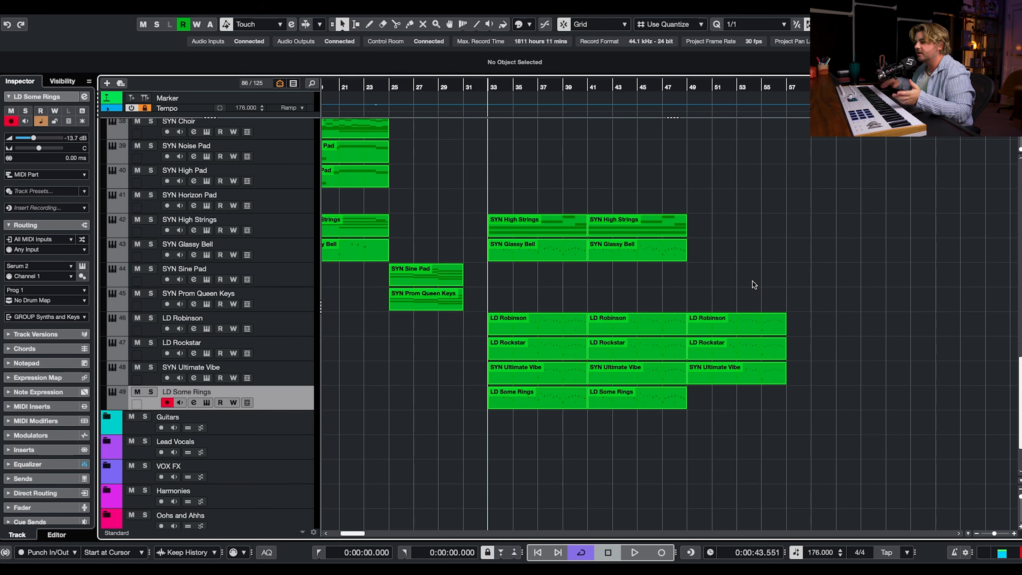
# Step: Select the soloed LD Fairies Reverse audio event at bar 33 and play it
pyautogui.moveTo(531, 290); pyautogui.dragTo(644, 314)
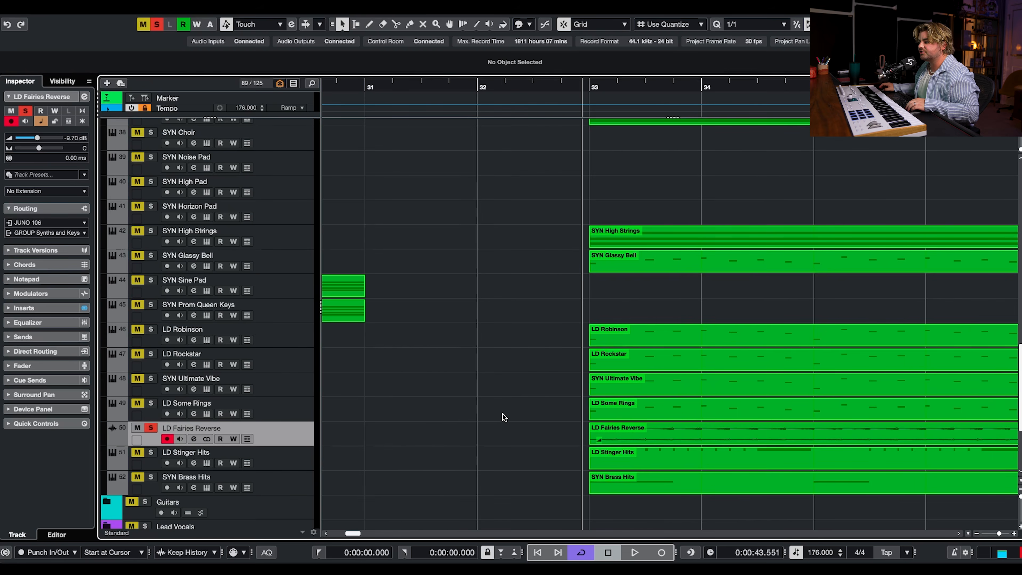
pyautogui.hscroll(2, 502, 414)
pyautogui.scroll(-3, 495, 402)
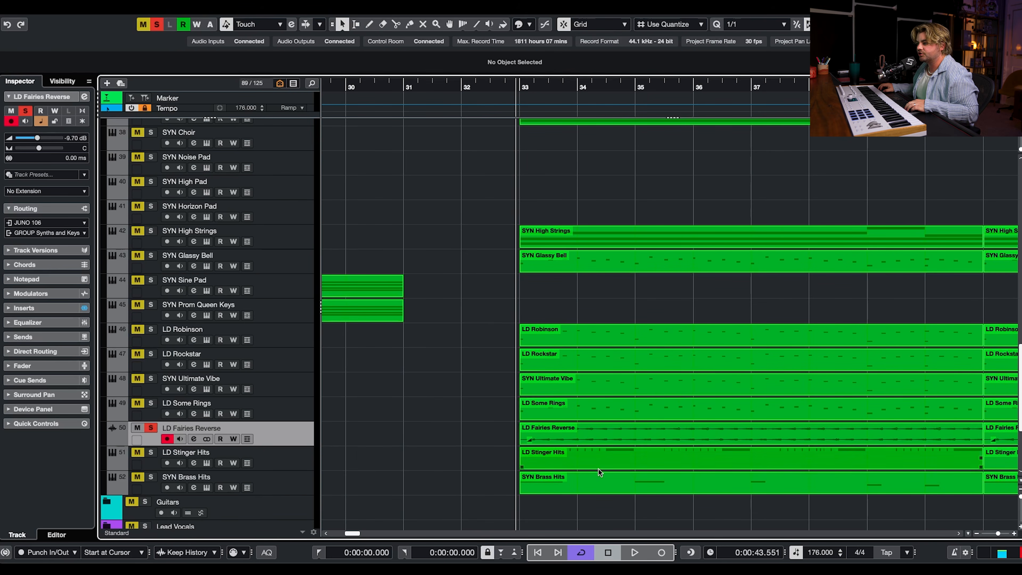
pyautogui.moveTo(523, 427)
pyautogui.mouseDown()
pyautogui.moveTo(613, 422)
pyautogui.moveTo(527, 434)
pyautogui.mouseUp()
pyautogui.press('space')
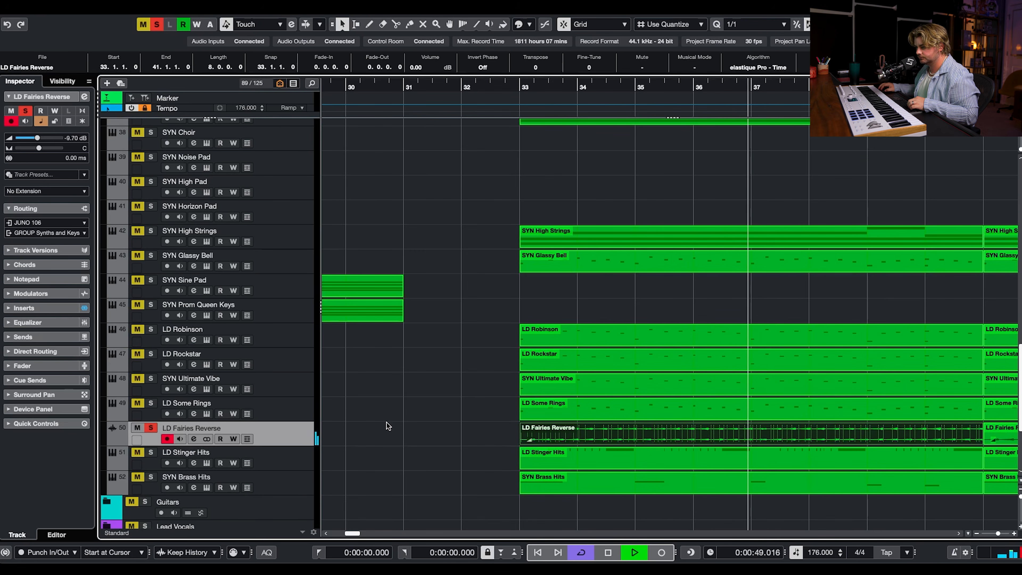
pyautogui.press('space')
# Step: Open the LD Fairies Reverse channel settings and show its Thermal insert effect
pyautogui.click(194, 439)
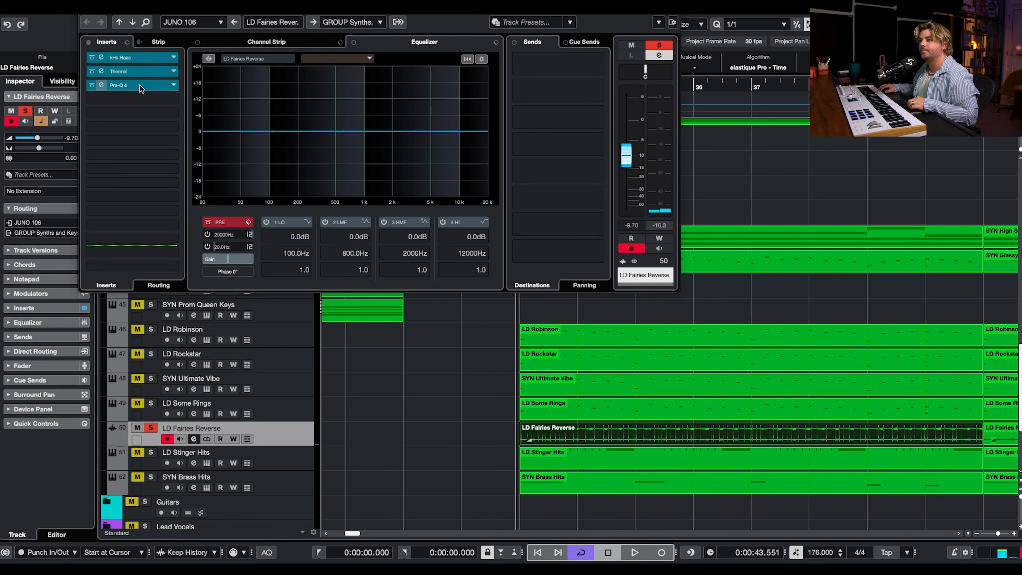
pyautogui.click(101, 71)
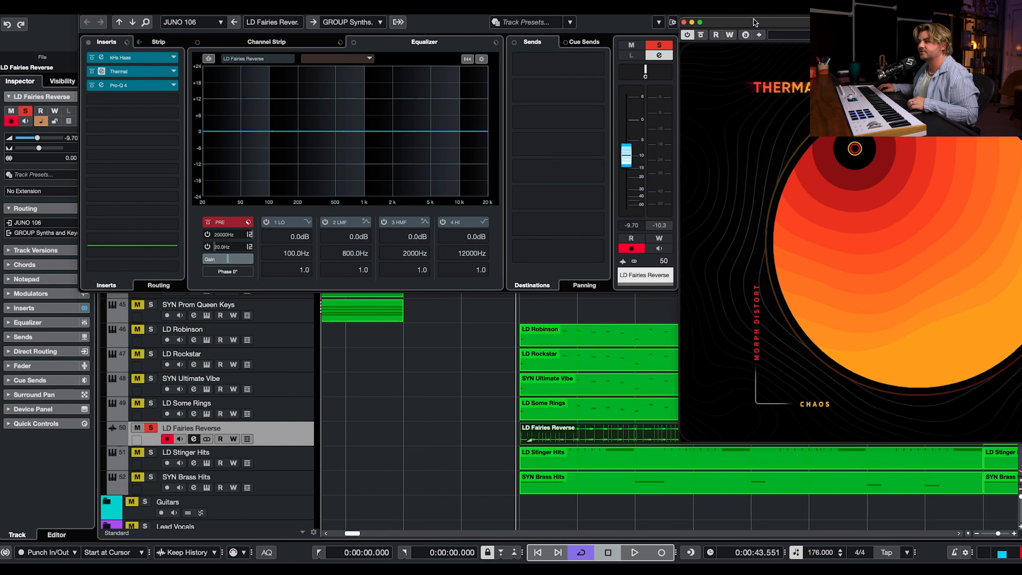
# Step: Compare LD Fairies Reverse with its Thermal insert bypassed and active, and take the track out of solo
pyautogui.moveTo(755, 23); pyautogui.dragTo(297, 22)
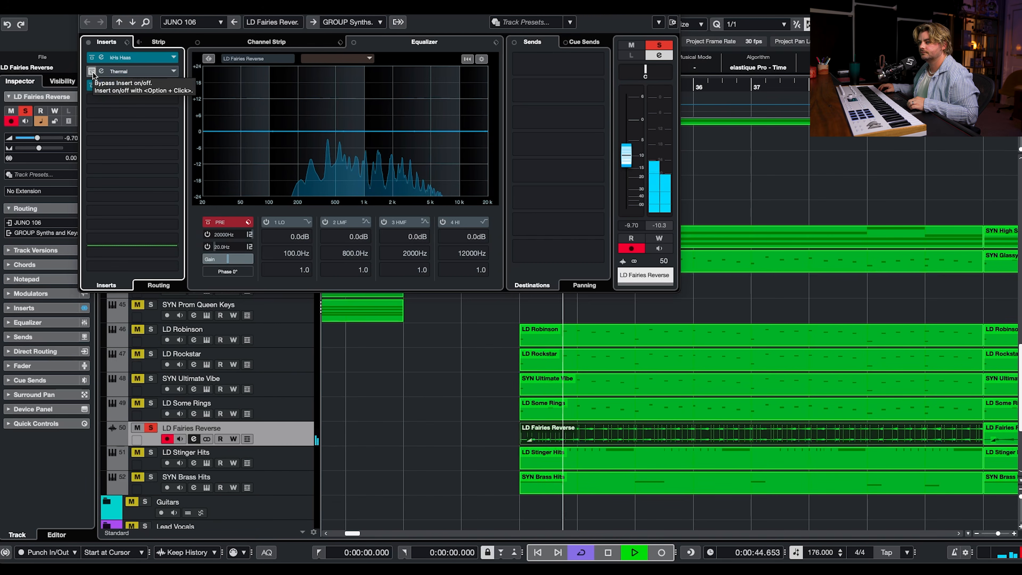
pyautogui.click(92, 72)
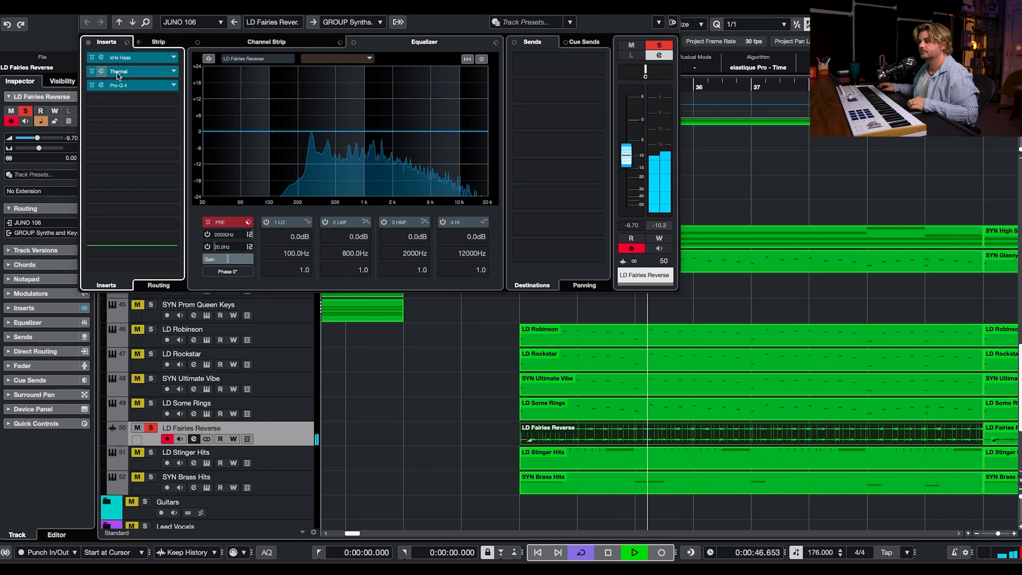
pyautogui.click(118, 72)
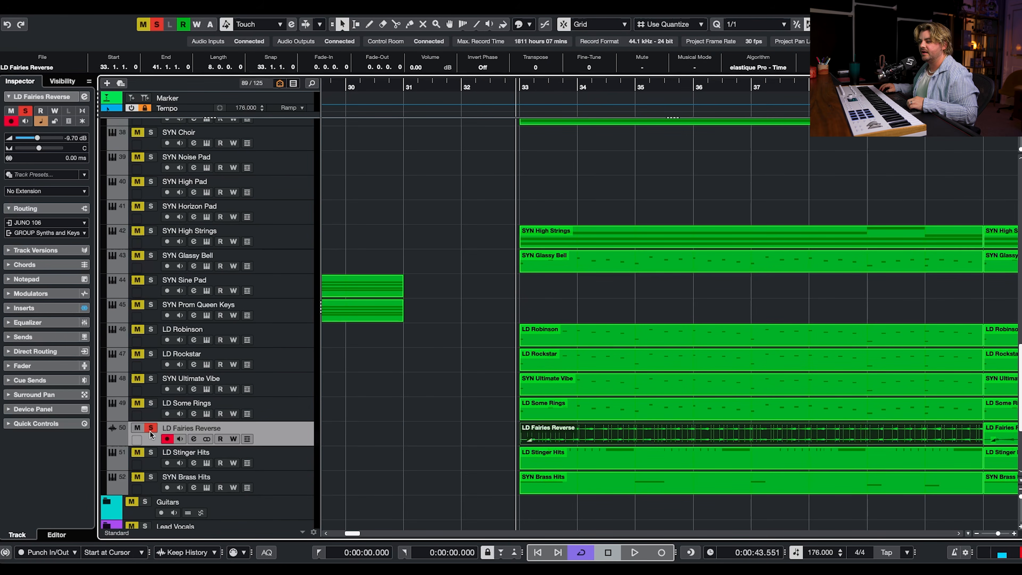
pyautogui.click(151, 429)
# Step: Select the LD Stinger Hits track and bring up its Serum 2 patch to audition the sound
pyautogui.scroll(-1, 394, 417)
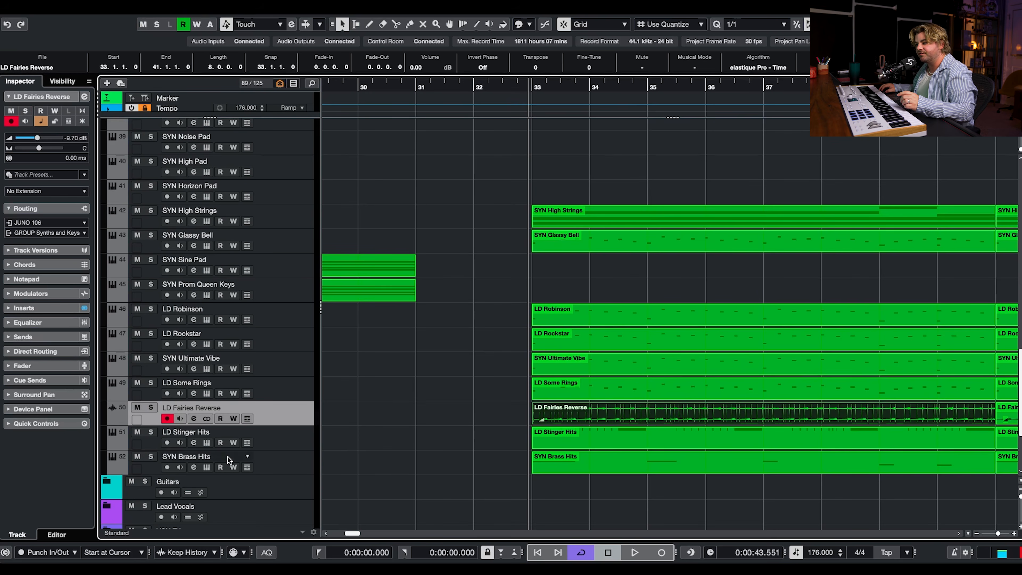
pyautogui.click(206, 442)
pyautogui.click(152, 443)
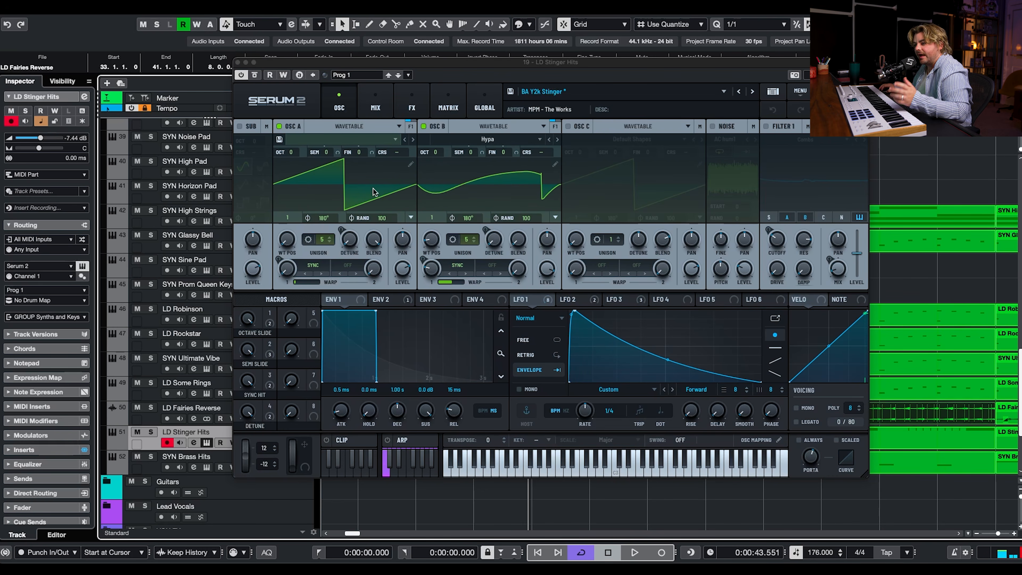
# Step: Audition SYN Brass Hits in solo with its Serum 2 patch, close both instrument windows and clear the solo
pyautogui.click(152, 457)
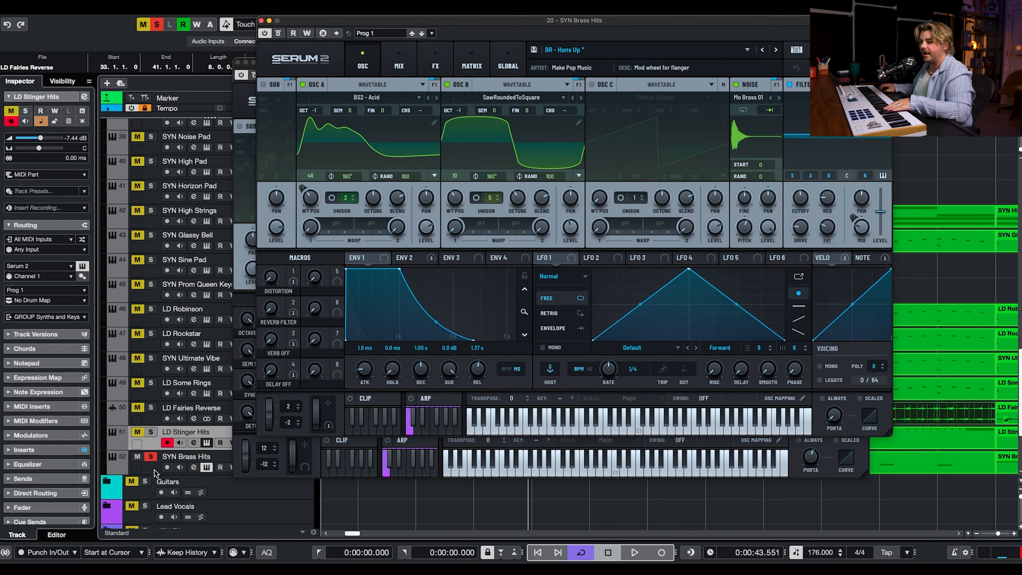
pyautogui.click(155, 469)
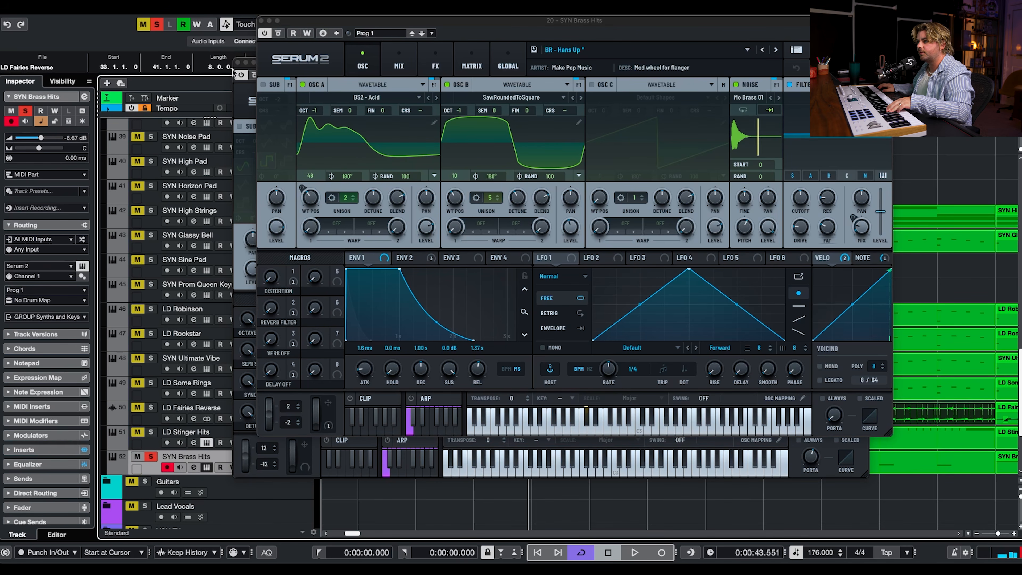
pyautogui.click(261, 20)
pyautogui.click(237, 62)
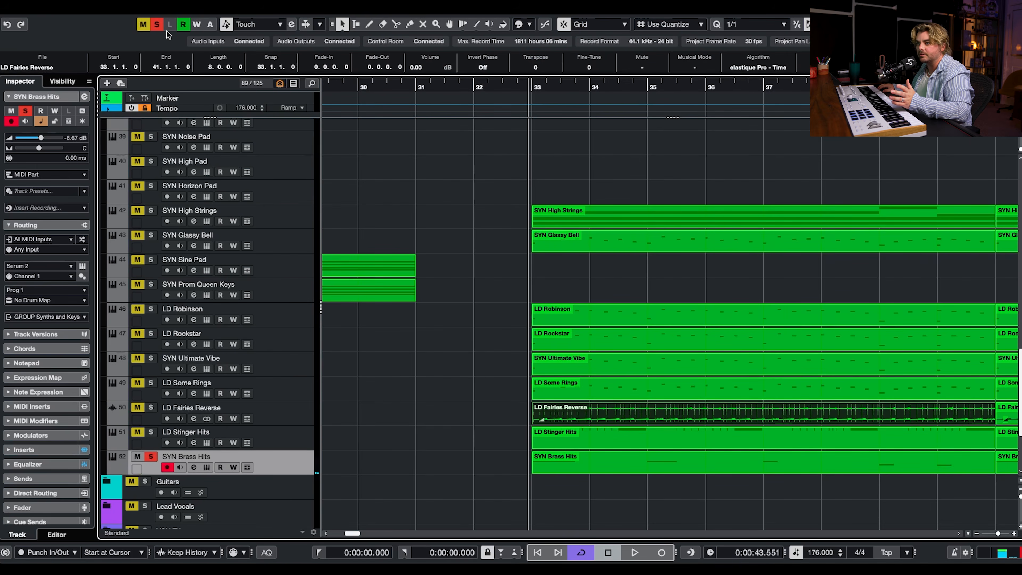
pyautogui.click(156, 26)
# Step: Play the full mix from bar 33 while reviewing the bass, synth and lead parts of the drop
pyautogui.hscroll(5, 431, 129)
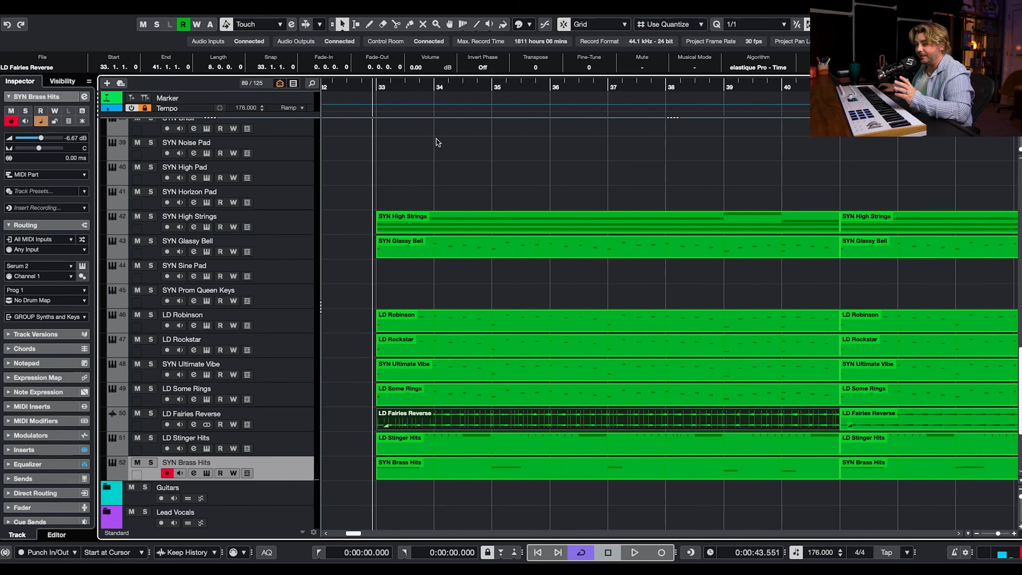
pyautogui.scroll(-3, 447, 169)
pyautogui.scroll(-1, 464, 237)
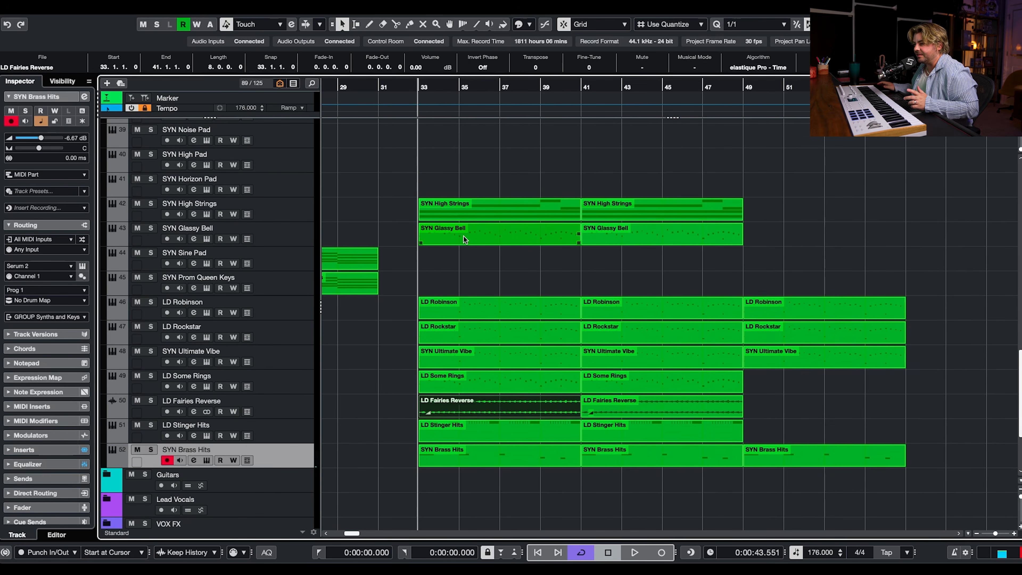
pyautogui.scroll(15, 464, 237)
pyautogui.press('space')
pyautogui.scroll(-10, 464, 239)
pyautogui.hscroll(-2, 464, 239)
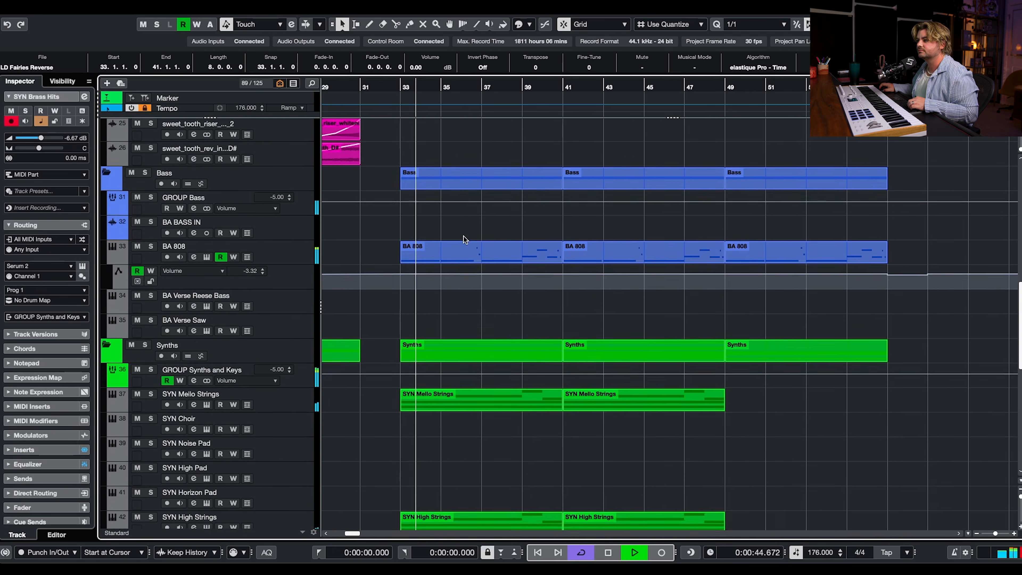
pyautogui.scroll(-3, 464, 240)
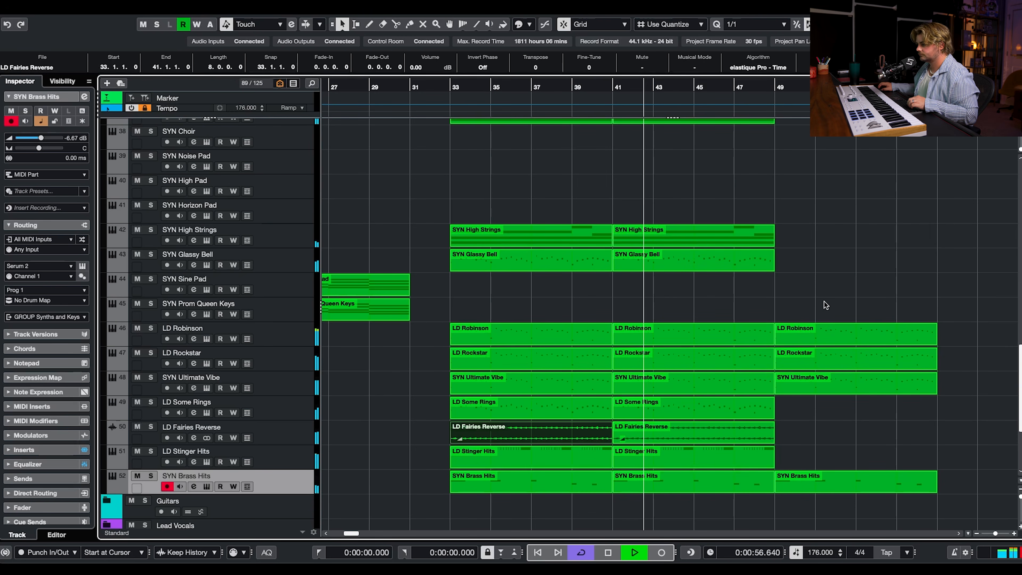
pyautogui.hscroll(1, 824, 301)
pyautogui.hscroll(8, 824, 301)
pyautogui.press('space')
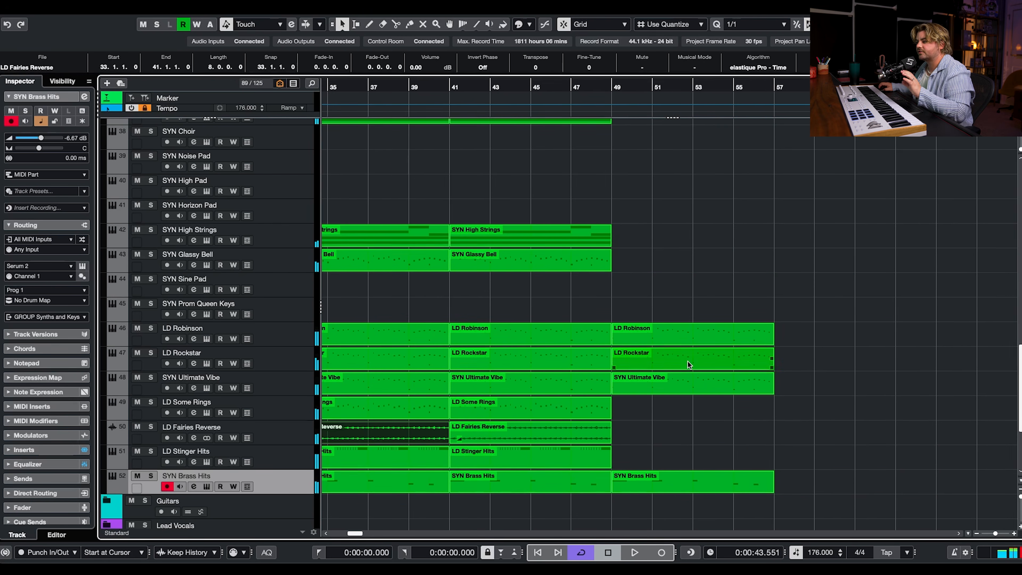
# Step: Deselect the clip, place the playhead at bar 49 and play the third drop section's existing parts
pyautogui.scroll(-2, 687, 361)
pyautogui.click(685, 372)
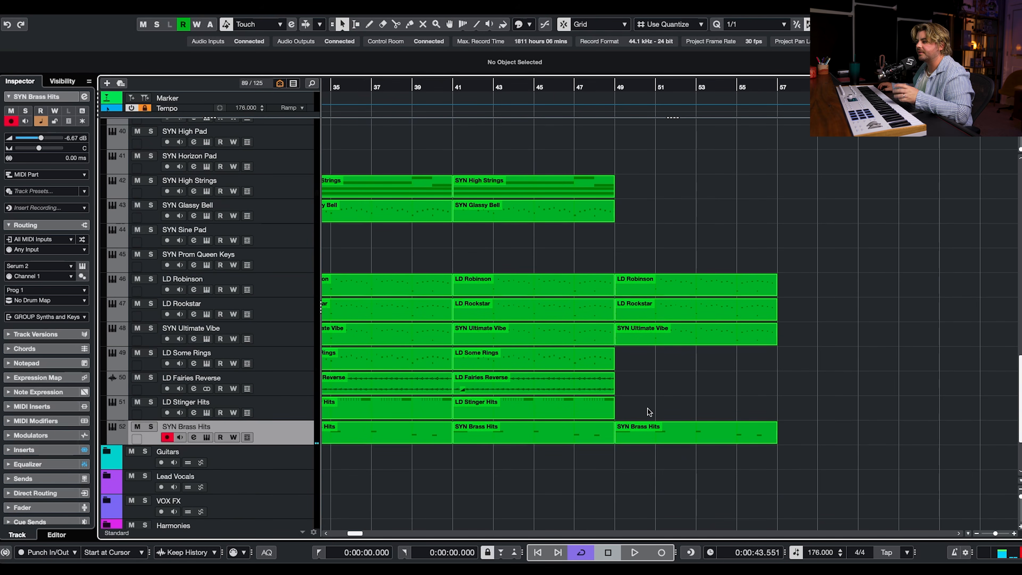
pyautogui.click(613, 86)
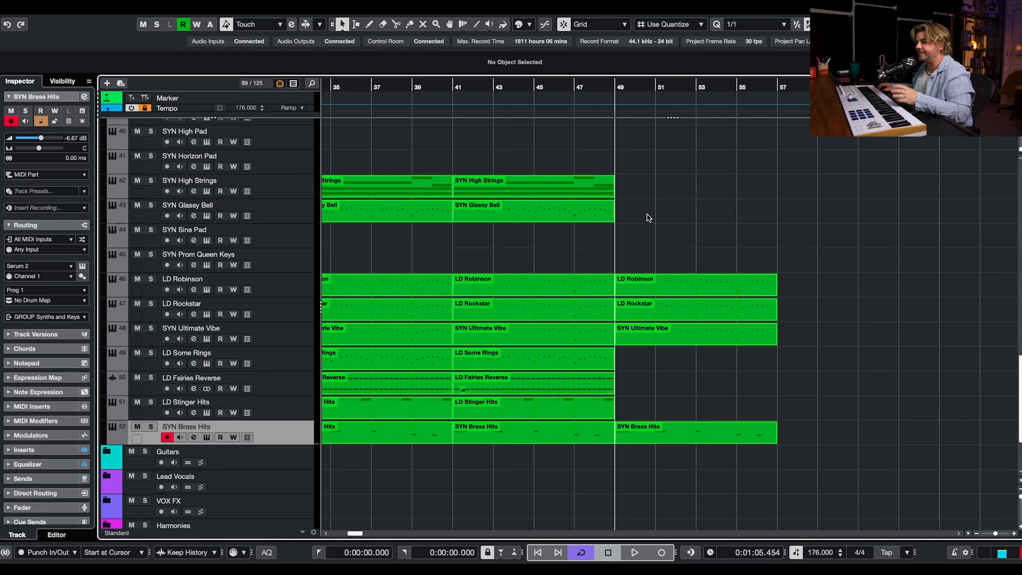
pyautogui.press('space')
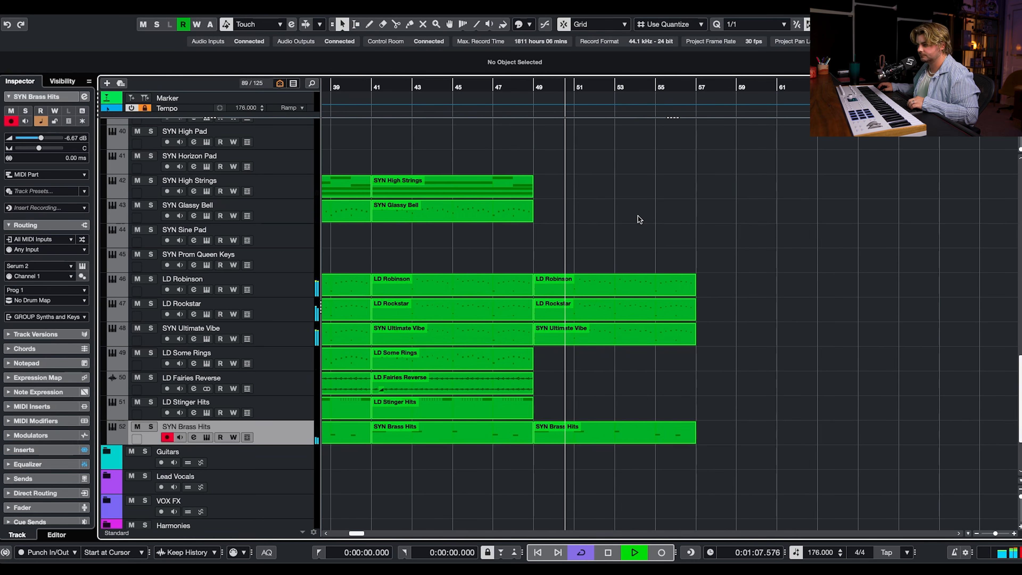
pyautogui.press('space')
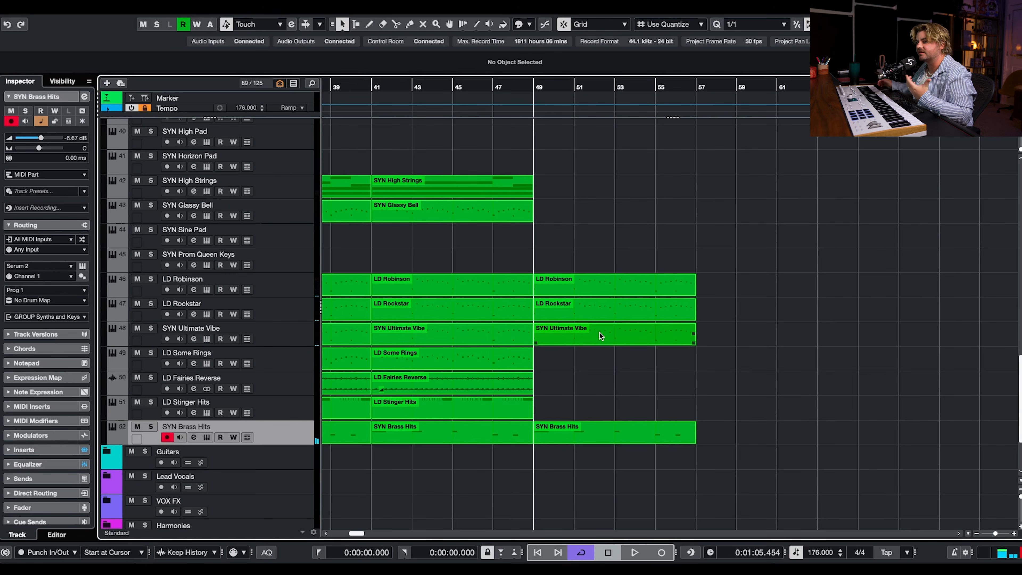
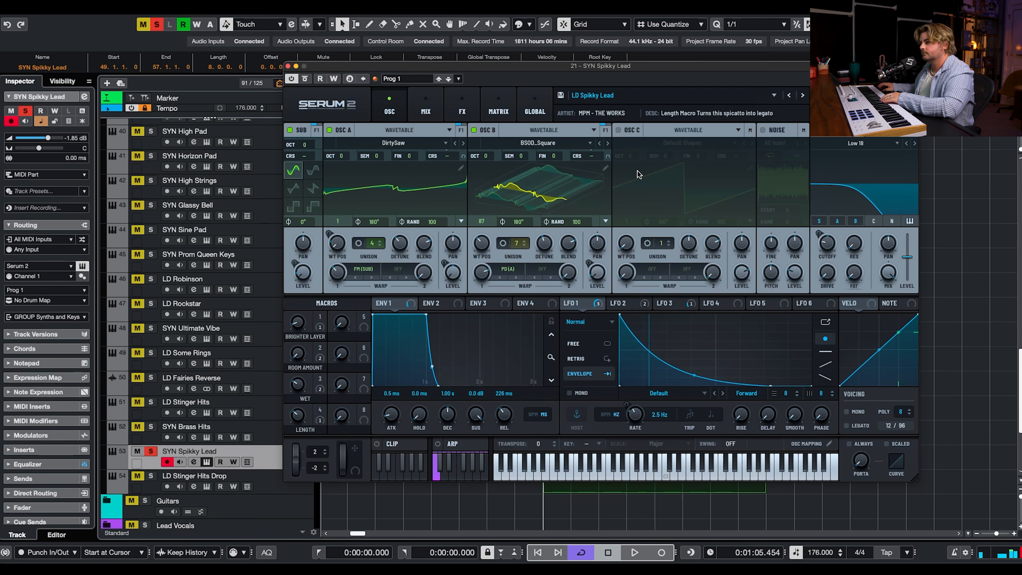
# Step: Close the SYN Spikky Lead instrument and play it in solo together with LD Stinger Hits Drop from bar 49
pyautogui.click(287, 67)
pyautogui.click(284, 483)
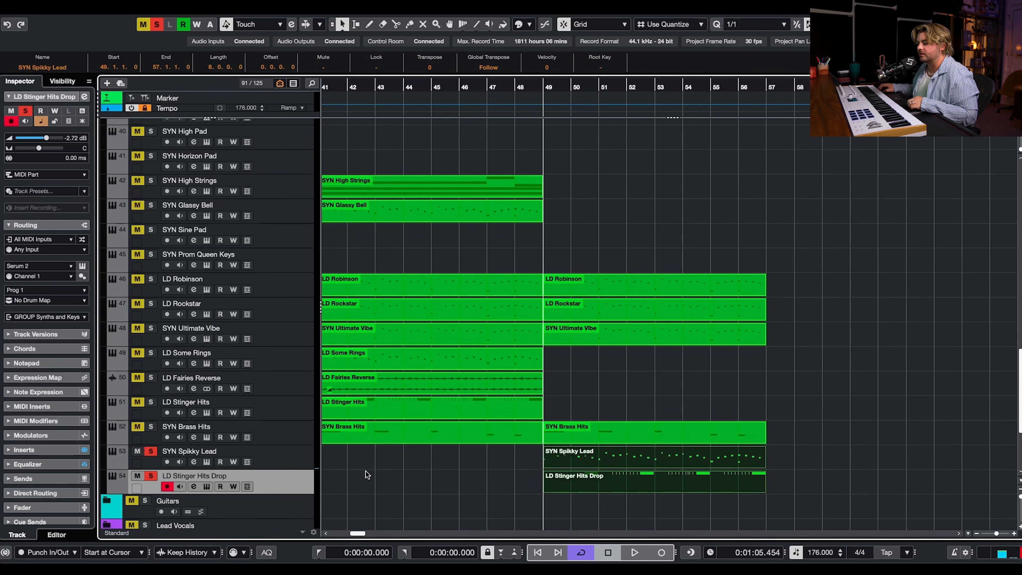
pyautogui.press('space')
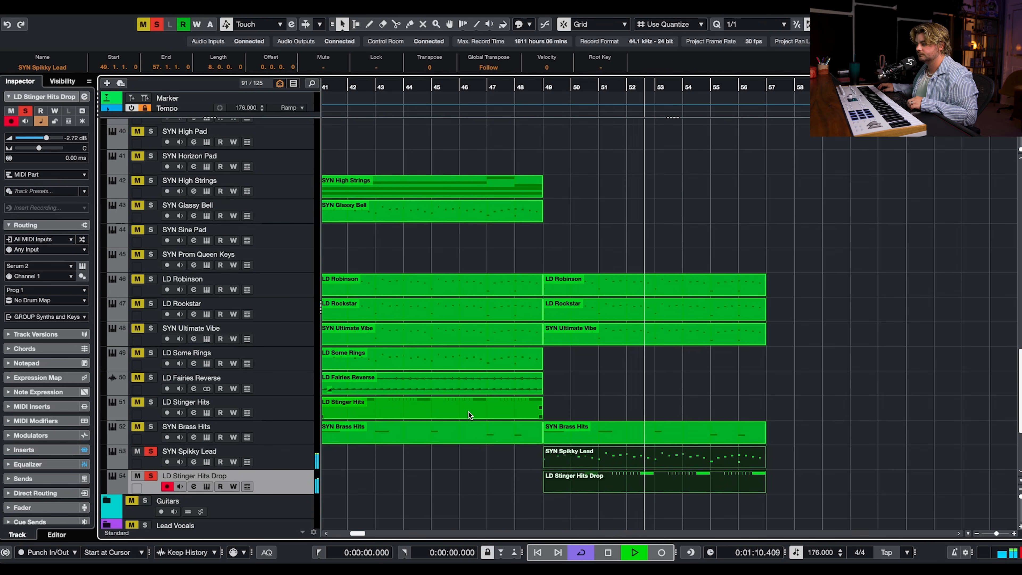
pyautogui.press('space')
# Step: Clear all solos and play the full mix from about bar 48 into the third drop section
pyautogui.click(157, 25)
pyautogui.moveTo(542, 88); pyautogui.dragTo(515, 89)
pyautogui.press('space')
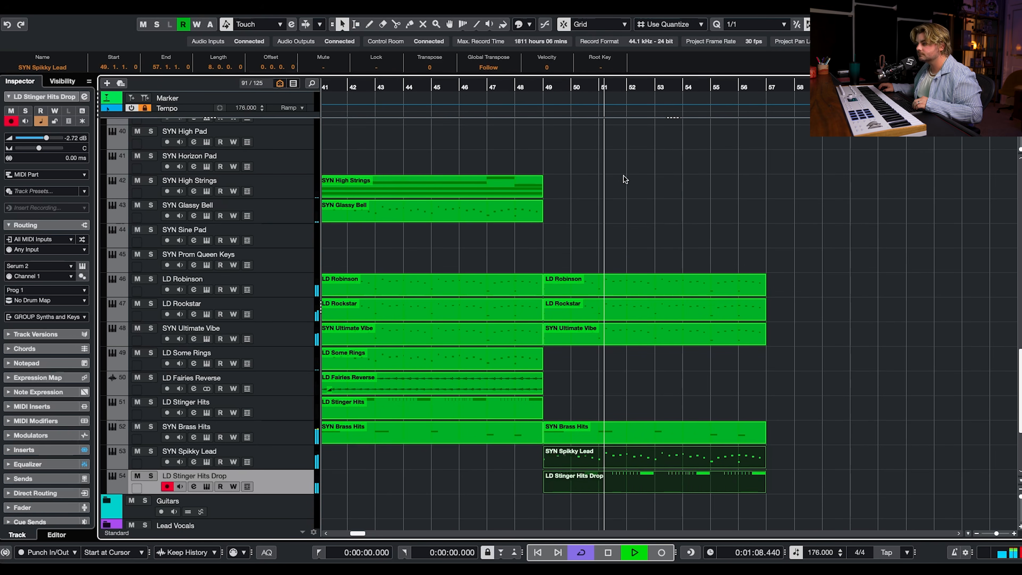
pyautogui.scroll(-2, 625, 180)
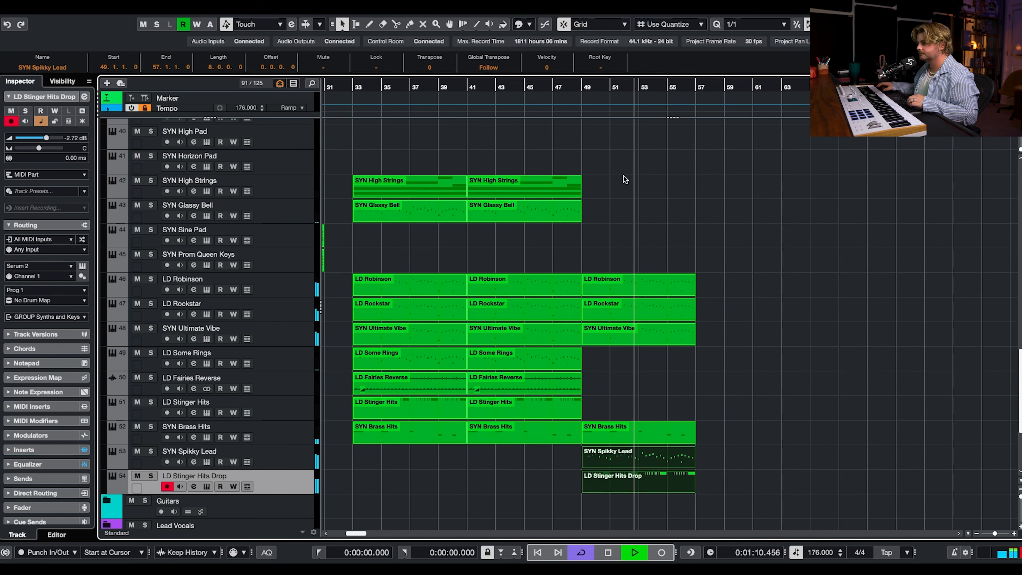
pyautogui.press('space')
# Step: Solo the whole FX folder
pyautogui.scroll(10, 625, 179)
pyautogui.hscroll(-5, 625, 179)
pyautogui.scroll(3, 625, 179)
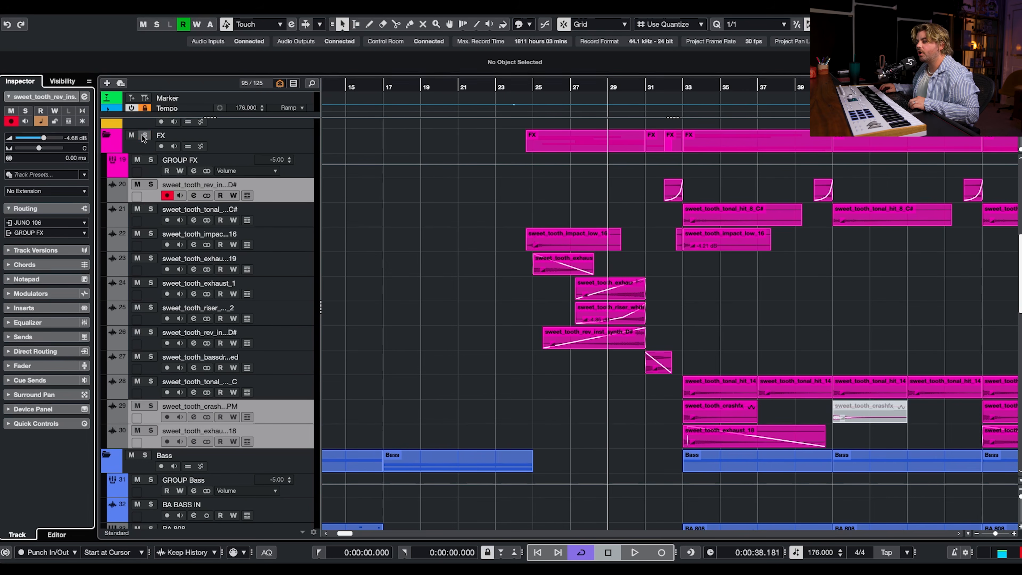
pyautogui.click(145, 135)
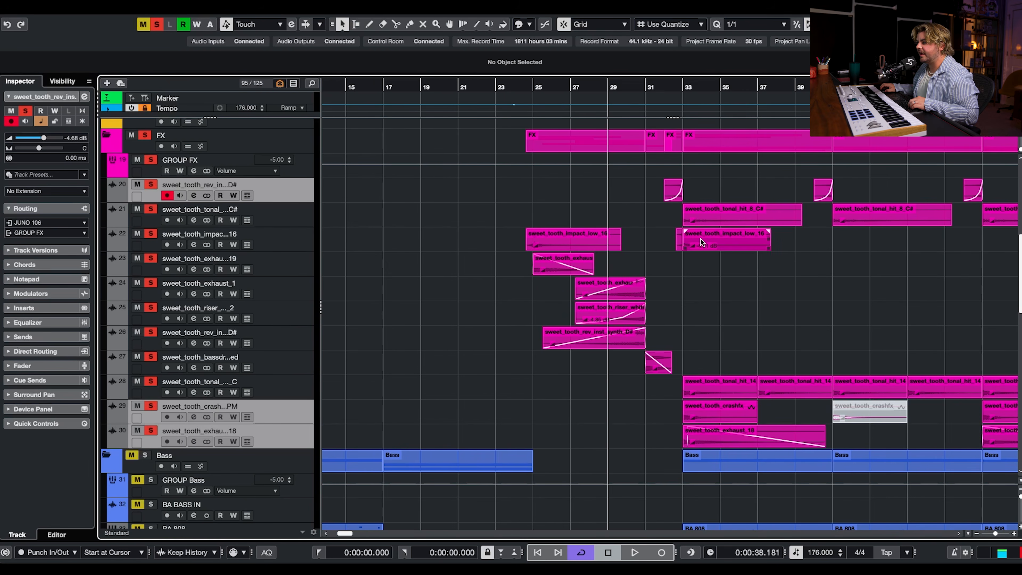
# Step: Select the three rising effect clips that end at bar 31 and play the soloed FX through the drop at bar 33
pyautogui.hscroll(1, 700, 238)
pyautogui.moveTo(608, 221); pyautogui.dragTo(626, 333)
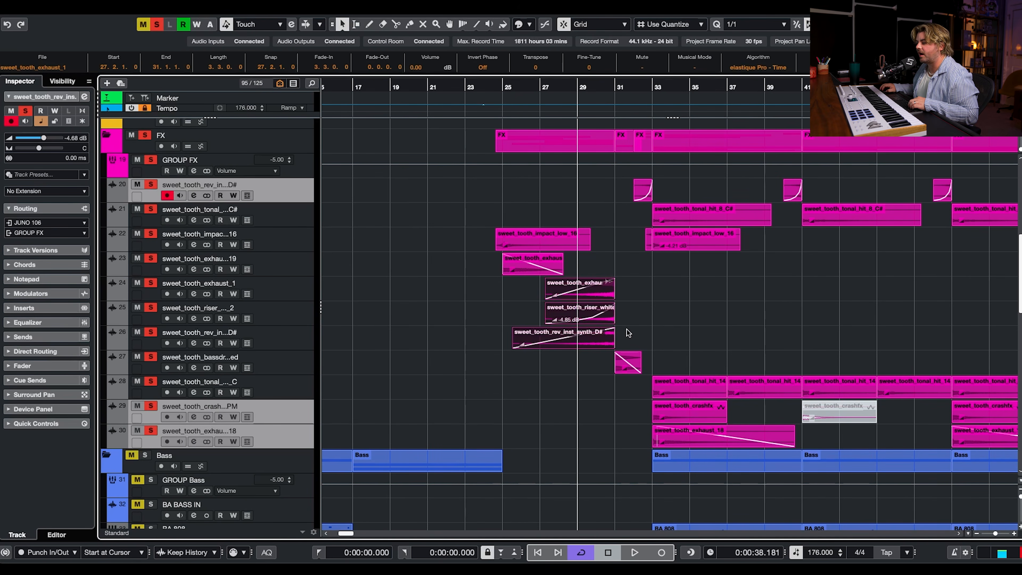
pyautogui.press('space')
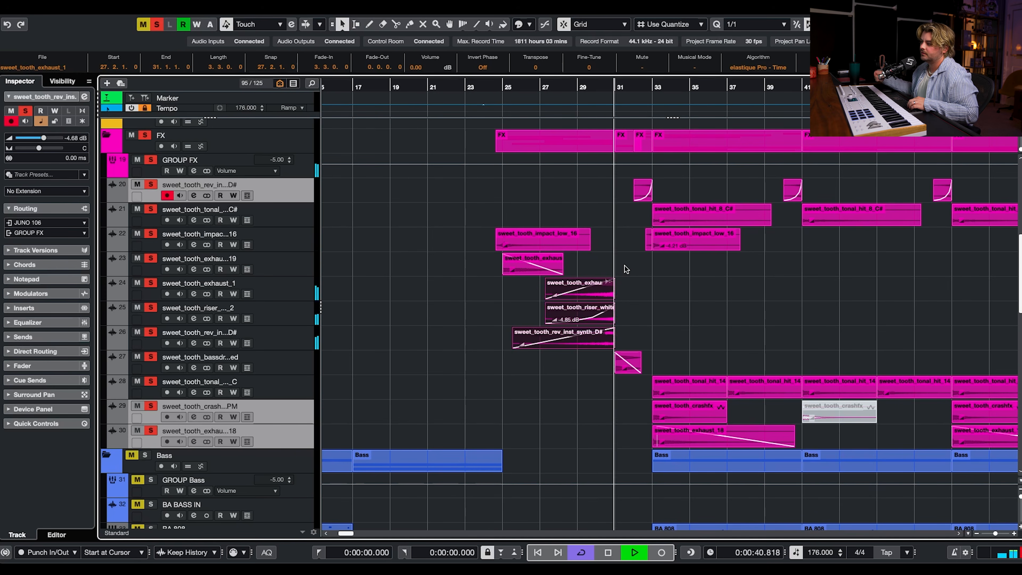
pyautogui.hscroll(-5, 627, 269)
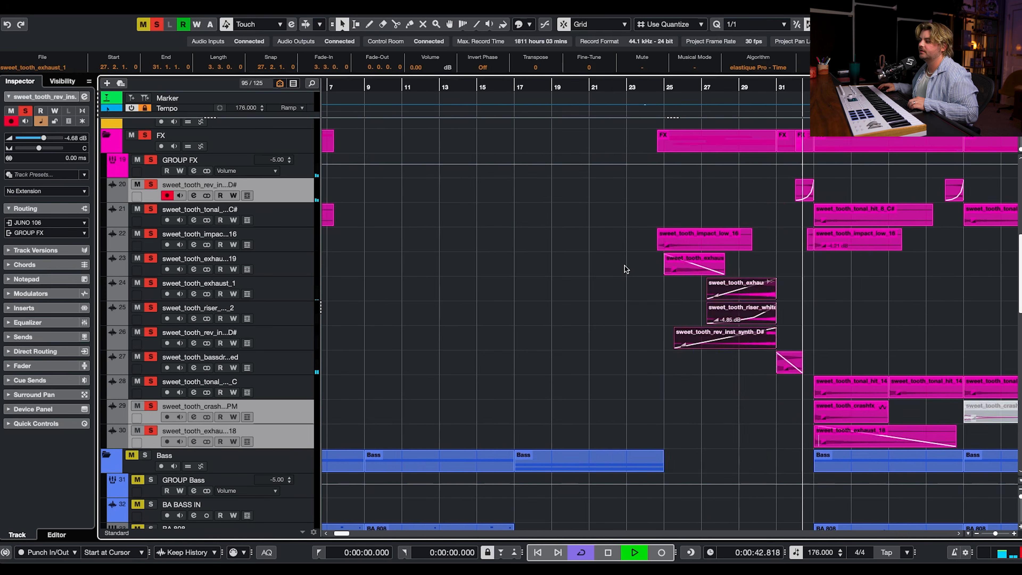
pyautogui.hscroll(10, 764, 269)
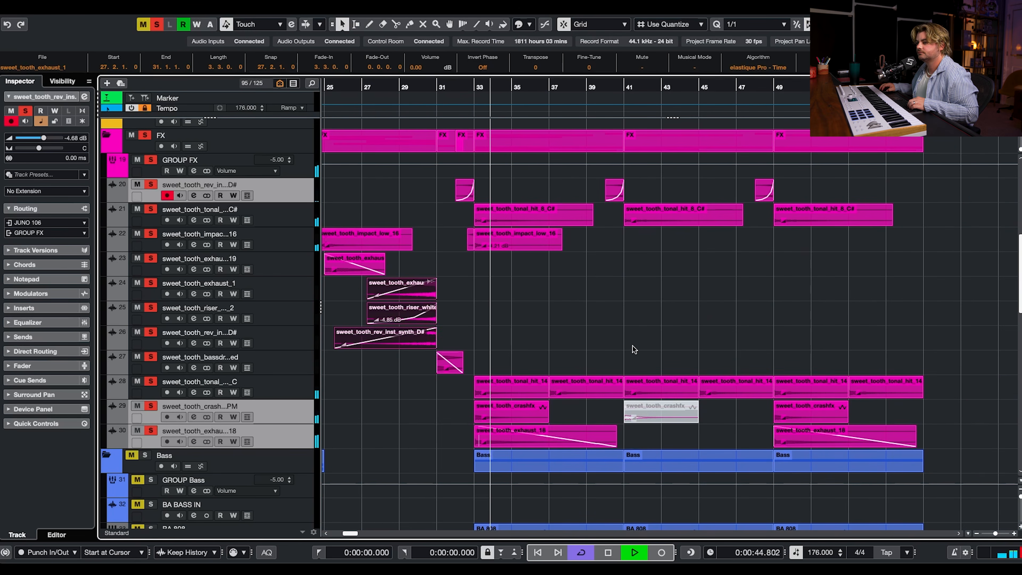
pyautogui.click(463, 385)
pyautogui.click(300, 411)
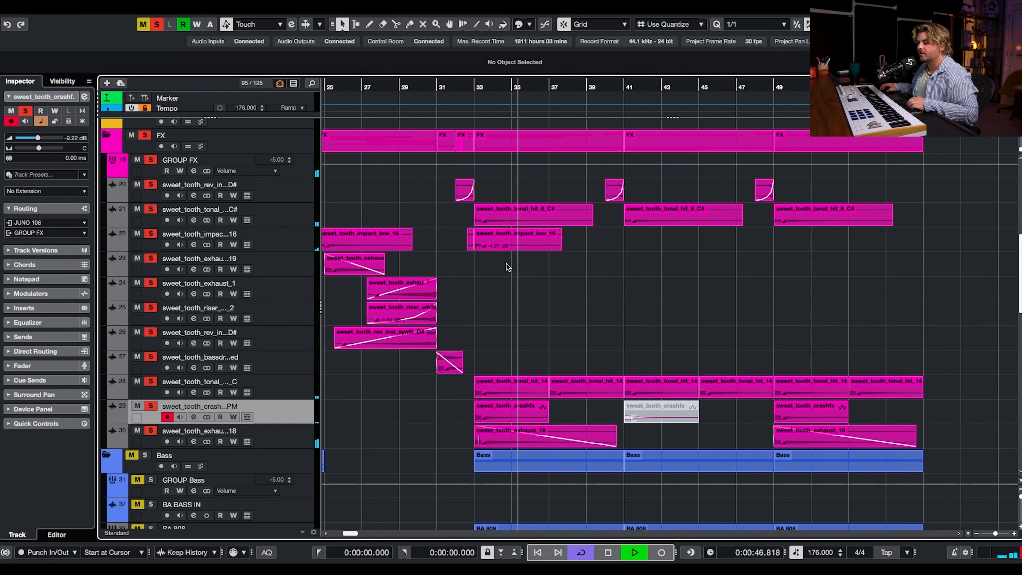
pyautogui.press('space')
# Step: Replace the FX folder solo with the sweet_tooth crash track alone and play it from bar 33
pyautogui.click(508, 241)
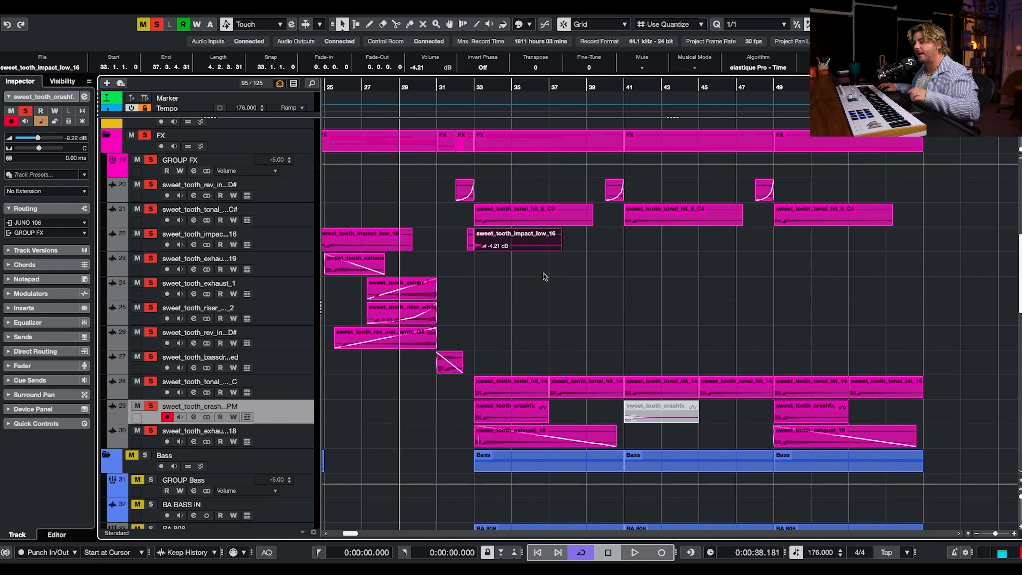
pyautogui.click(512, 354)
pyautogui.click(473, 88)
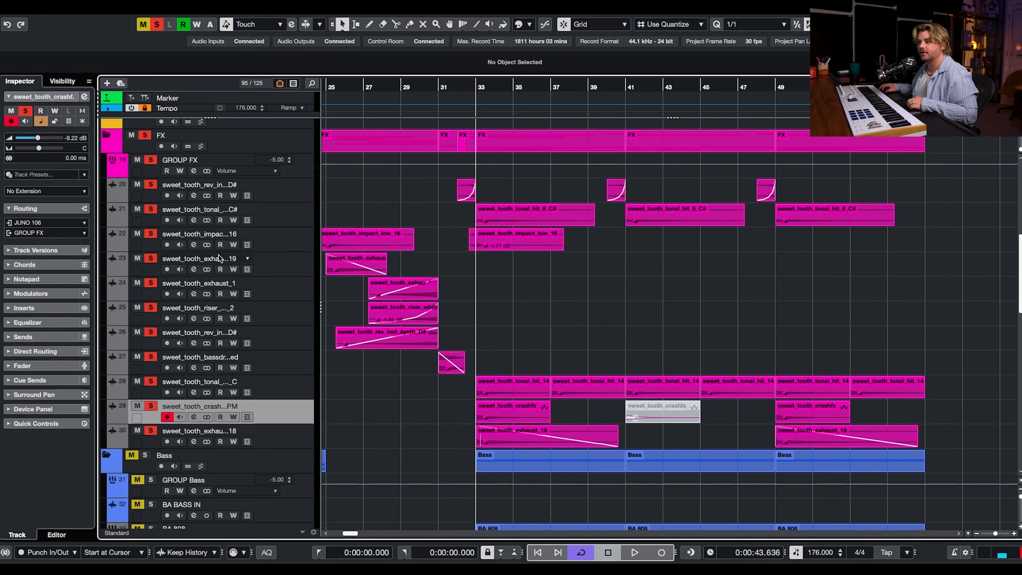
pyautogui.click(157, 23)
pyautogui.click(151, 406)
pyautogui.press('space')
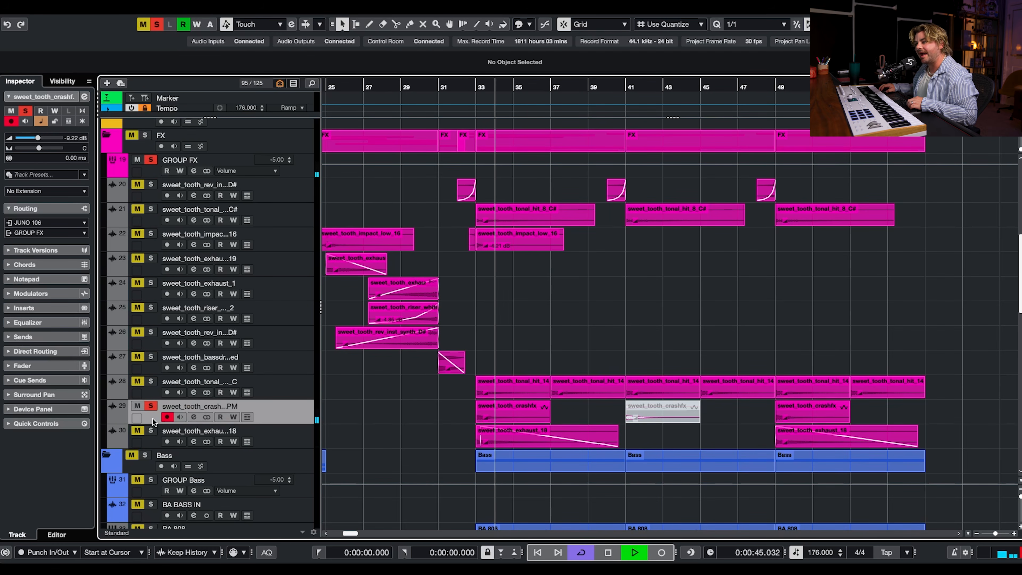
pyautogui.press('space')
# Step: Move the solo from the crash track to the sweet_tooth tonal track below the bassdrop and play it from bar 33
pyautogui.click(151, 381)
pyautogui.click(151, 406)
pyautogui.click(296, 382)
pyautogui.press('space')
pyautogui.scroll(-1, 522, 355)
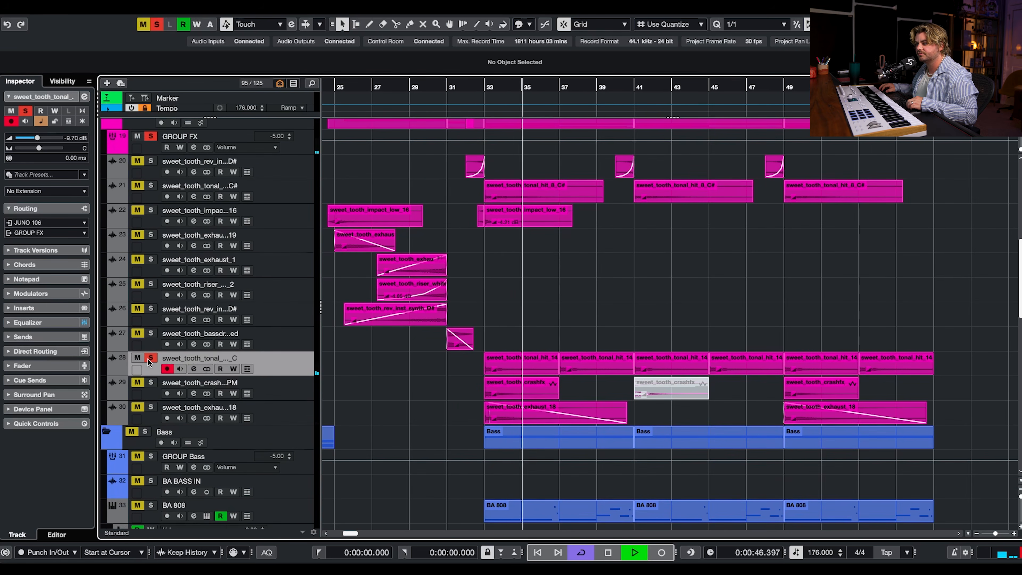
pyautogui.press('space')
# Step: Add the lower sweet_tooth exhaust track to the solo and play it with the tonal track from bar 33
pyautogui.click(151, 407)
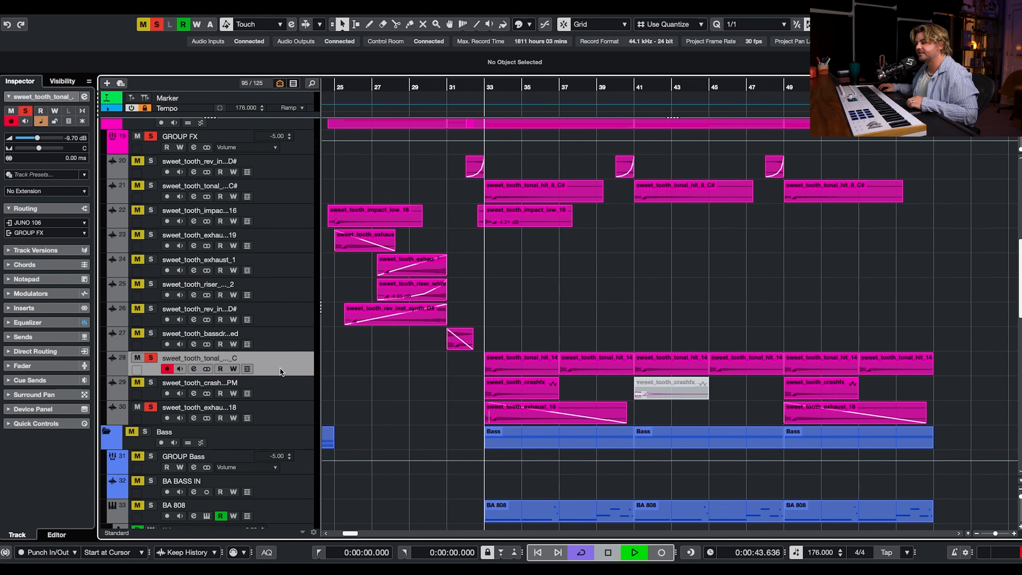
pyautogui.press('space')
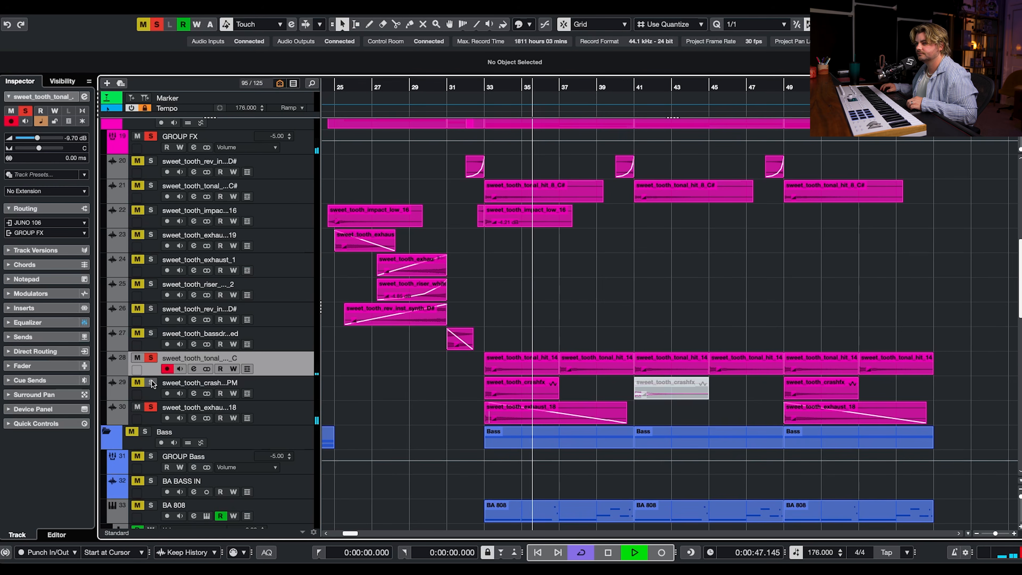
pyautogui.press('space')
# Step: Solo the whole FX folder again and play all its layers together from bar 33
pyautogui.scroll(1, 147, 147)
pyautogui.click(145, 131)
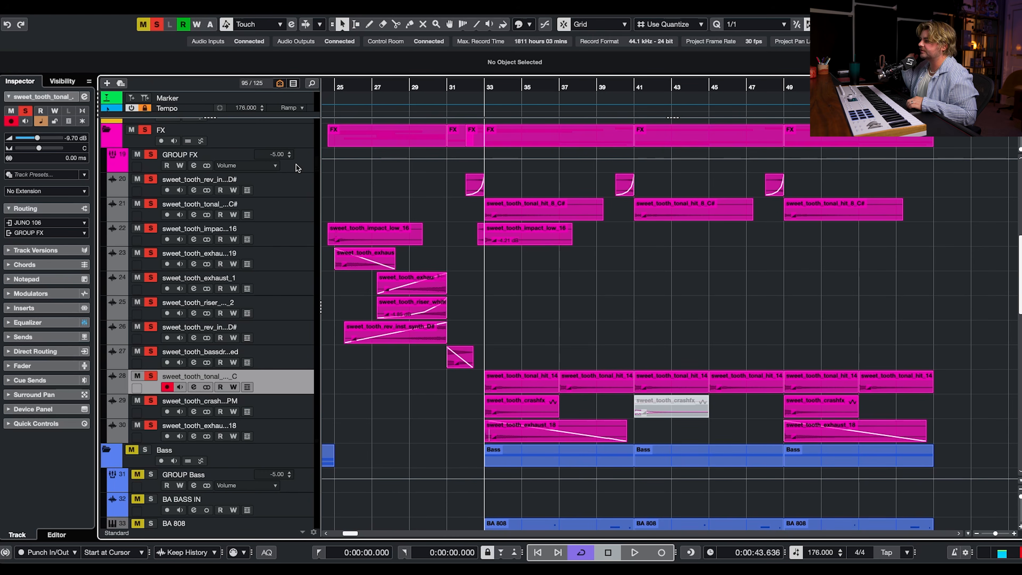
pyautogui.press('space')
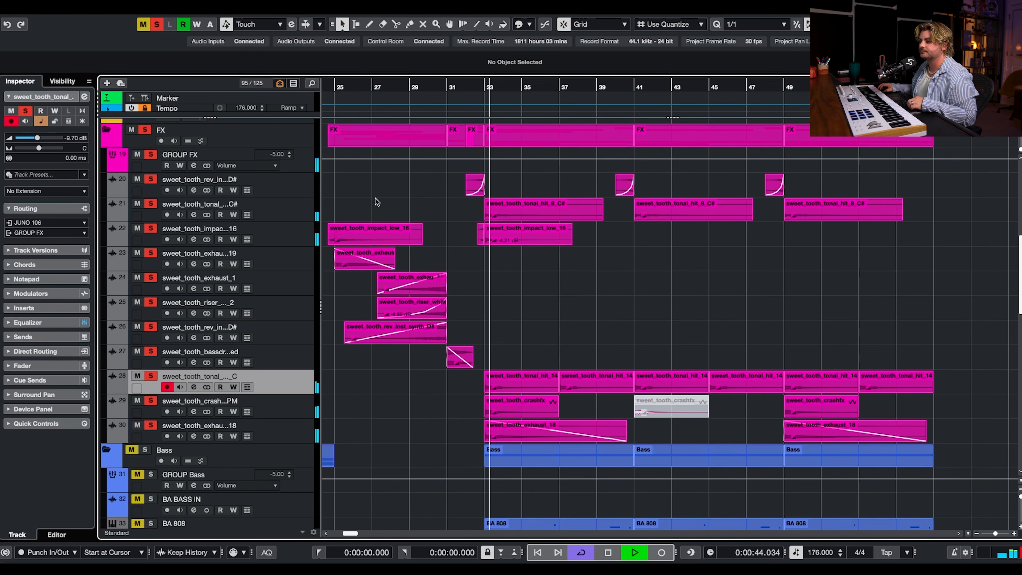
pyautogui.press('space')
# Step: Clear all solos and place the playhead at bar 32, one bar before the drop
pyautogui.click(156, 25)
pyautogui.hscroll(-10, 346, 143)
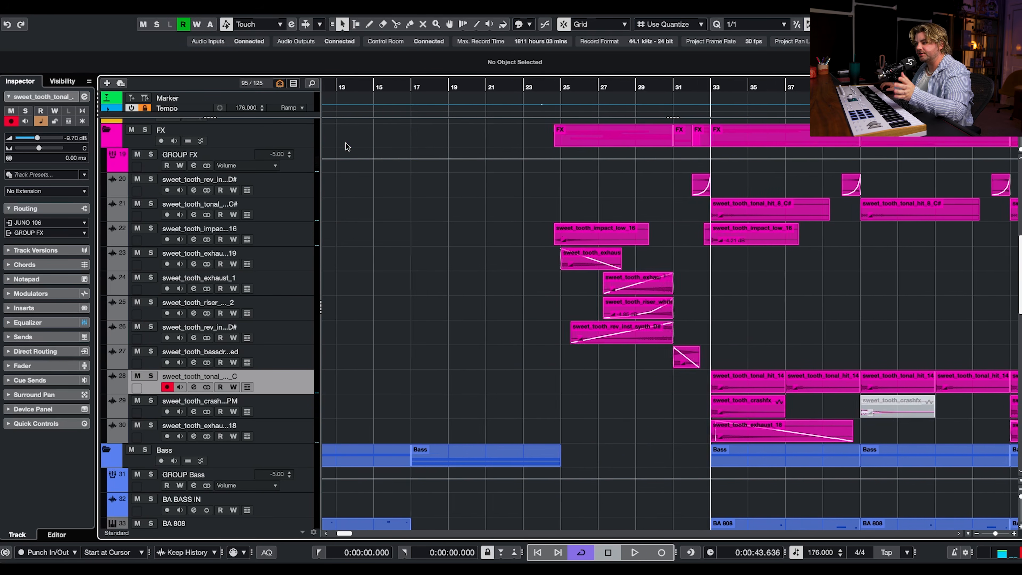
pyautogui.press('g')
pyautogui.press('g')
pyautogui.moveTo(556, 85); pyautogui.dragTo(563, 85)
# Step: Highlight the lead vocal clips section by section: verse lead, rap vocal, second verse lead with vocoder, and the stacked vocals from bar 37
pyautogui.scroll(10, 589, 195)
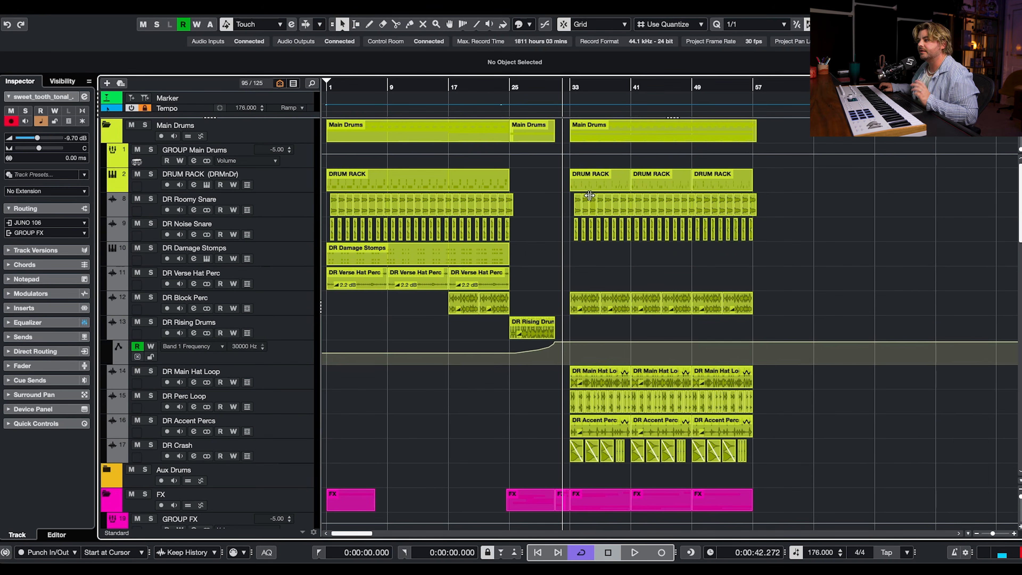
pyautogui.scroll(-15, 550, 192)
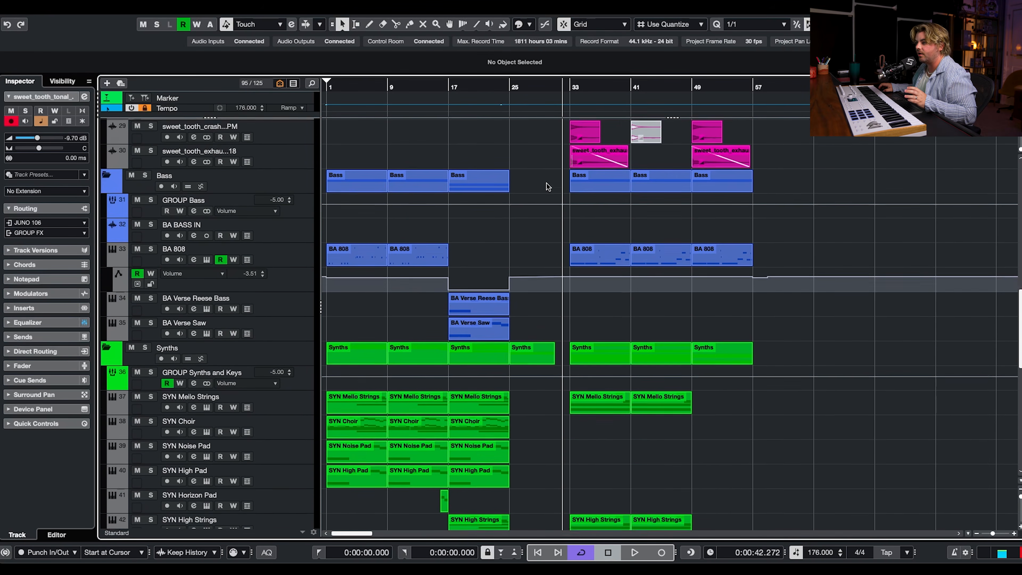
pyautogui.scroll(-8, 550, 183)
pyautogui.scroll(-2, 651, 184)
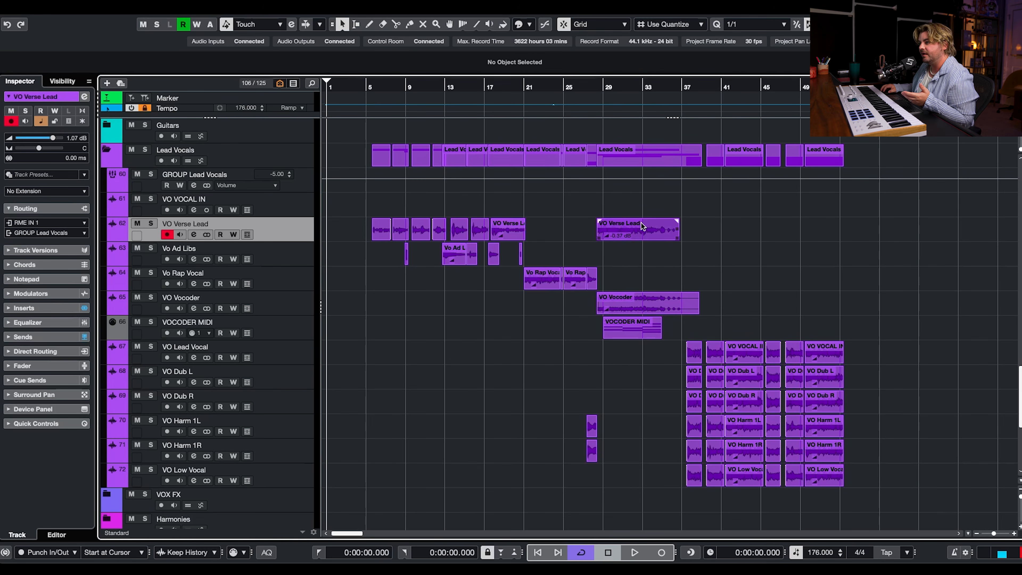
pyautogui.moveTo(347, 238); pyautogui.dragTo(542, 220)
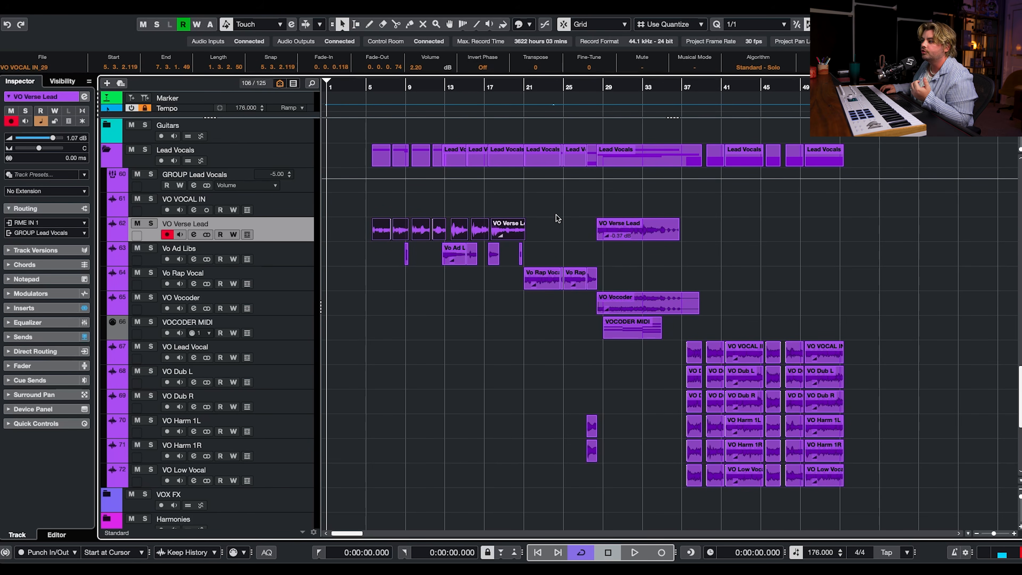
pyautogui.moveTo(358, 216); pyautogui.dragTo(513, 231)
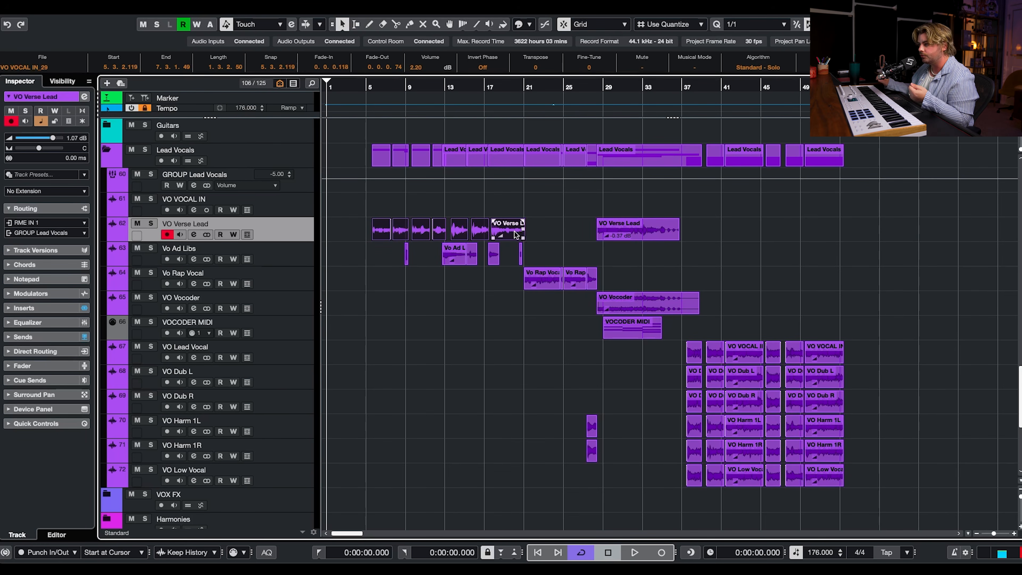
pyautogui.moveTo(535, 248); pyautogui.dragTo(591, 280)
pyautogui.moveTo(628, 220); pyautogui.dragTo(656, 295)
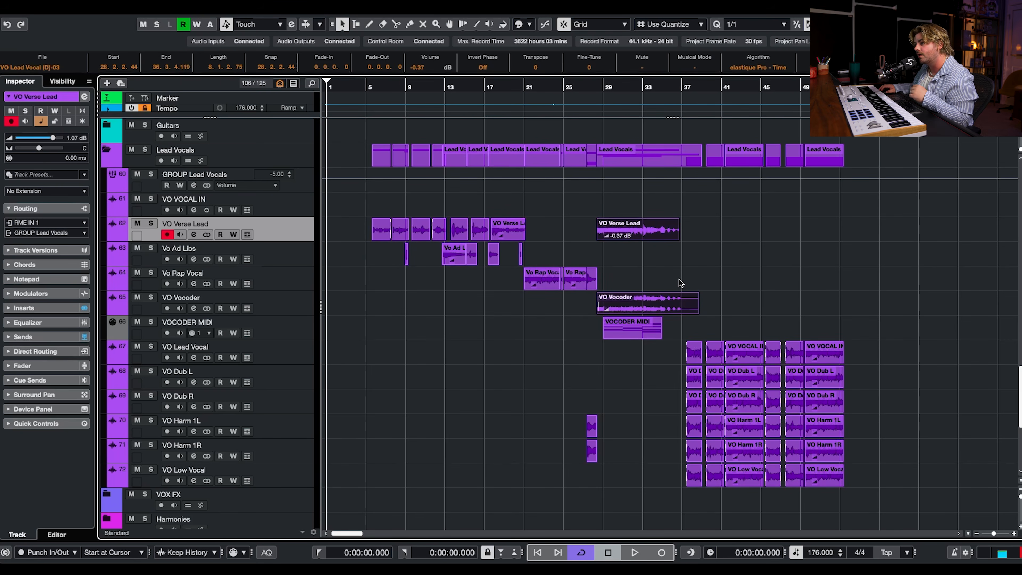
pyautogui.moveTo(683, 338); pyautogui.dragTo(864, 486)
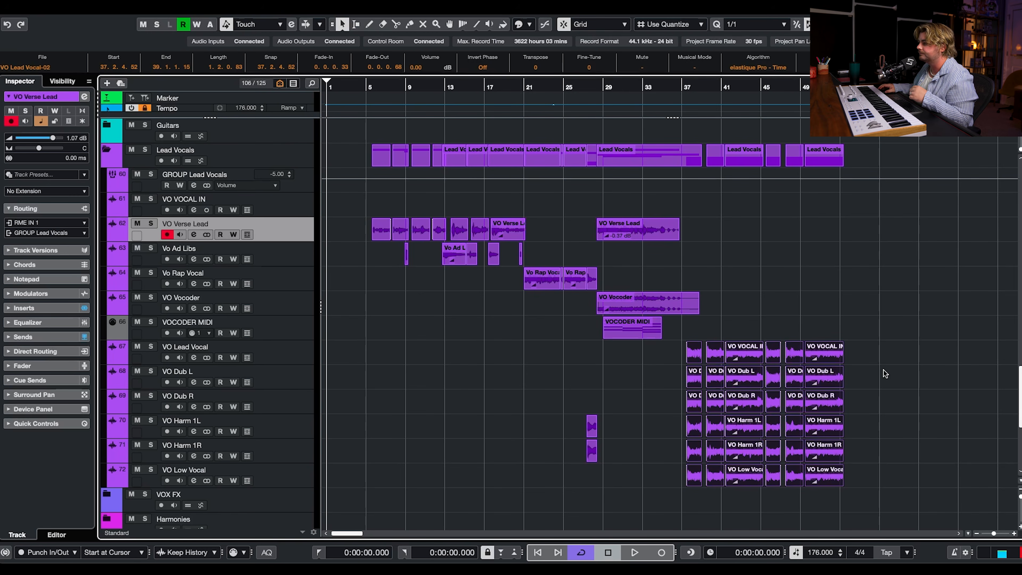
# Step: Solo the VO Verse Lead track and play it from bar 5 with its inserts and sends bypassed
pyautogui.scroll(2, 823, 327)
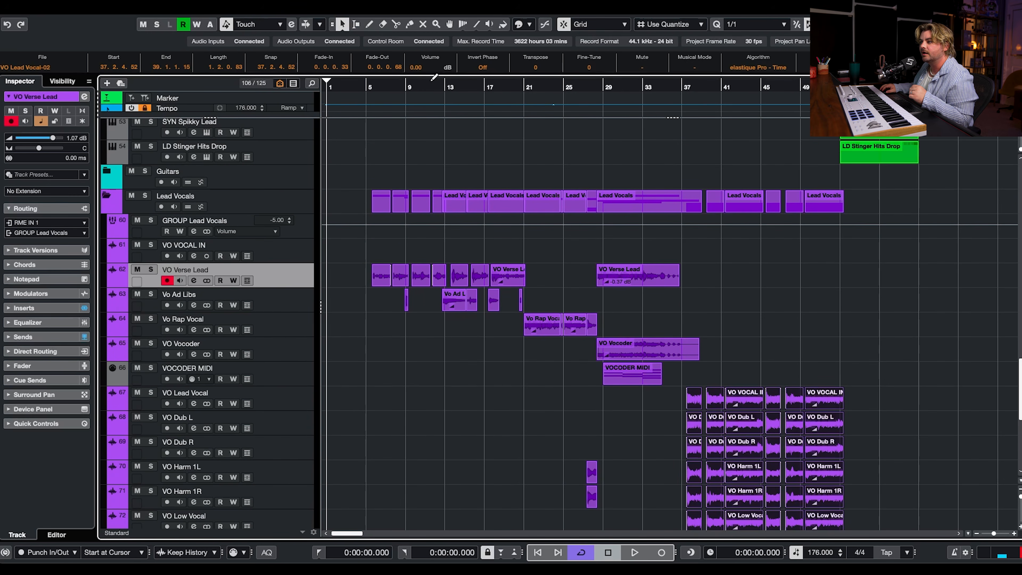
pyautogui.click(367, 91)
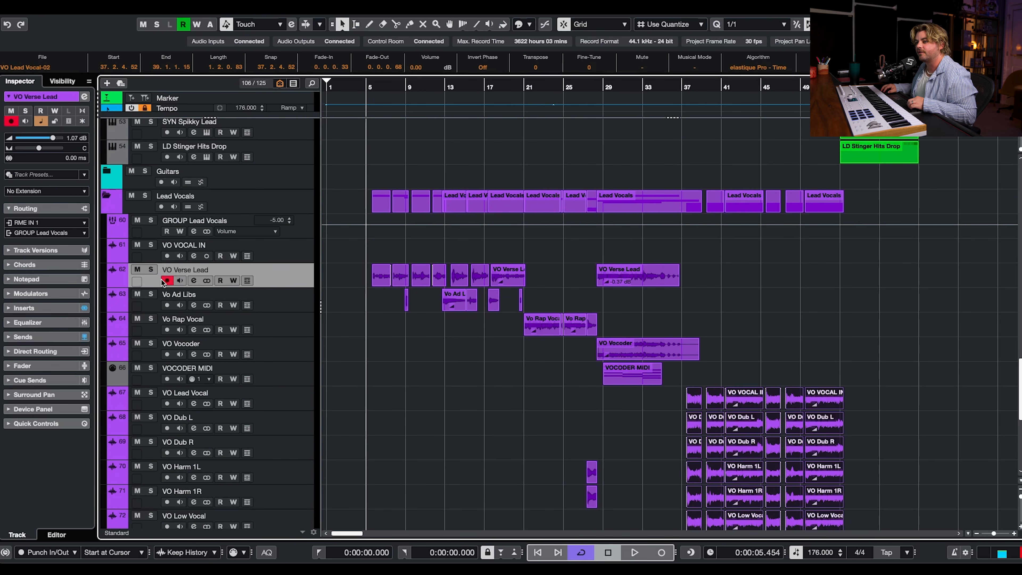
pyautogui.click(151, 270)
pyautogui.scroll(2, 337, 286)
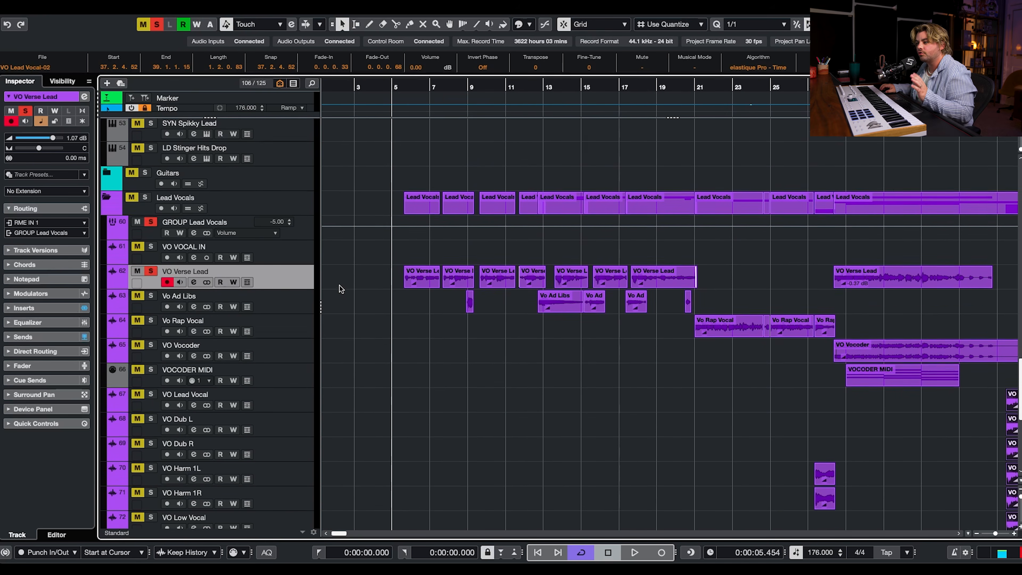
pyautogui.scroll(3, 361, 287)
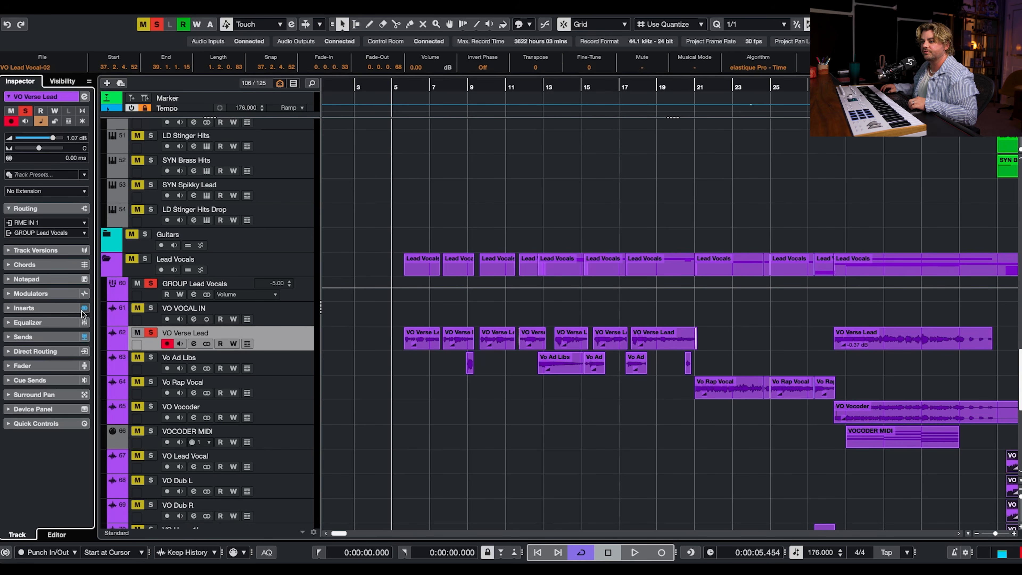
pyautogui.press('space')
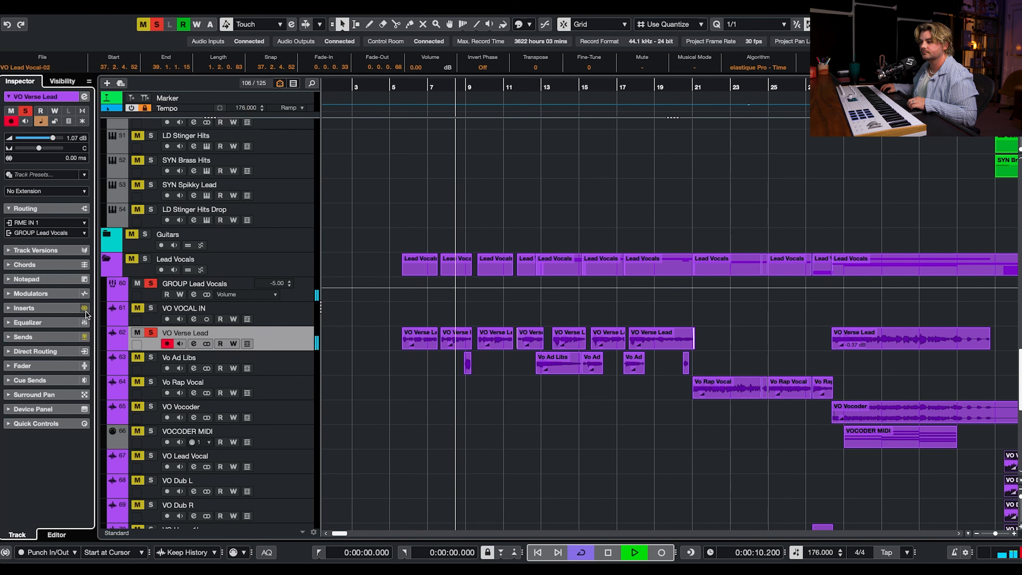
pyautogui.press('space')
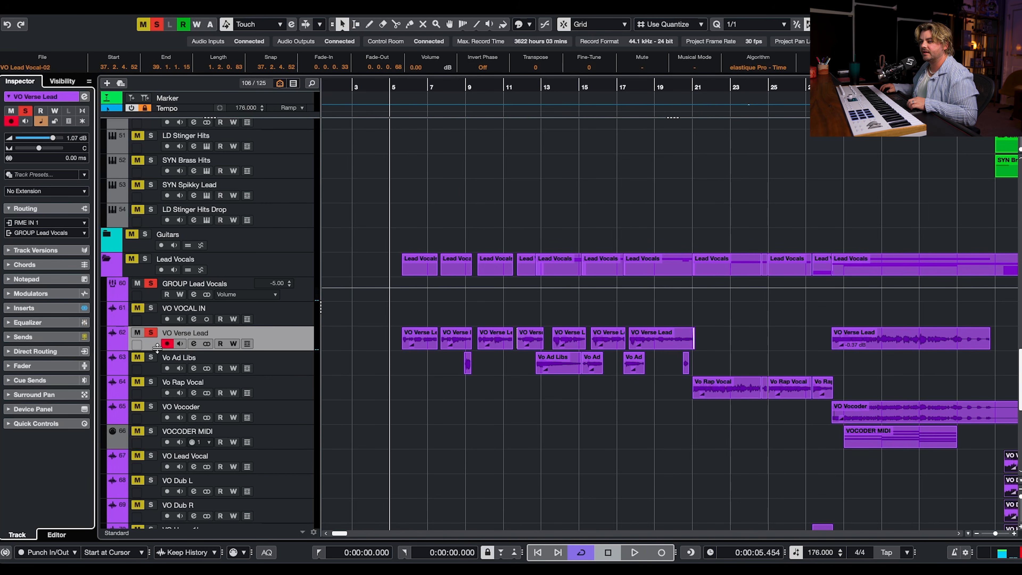
# Step: Open the VO Verse Lead channel settings and inspect its 1176 compressor and second Pro-Q 4 during playback from bar 5
pyautogui.click(190, 344)
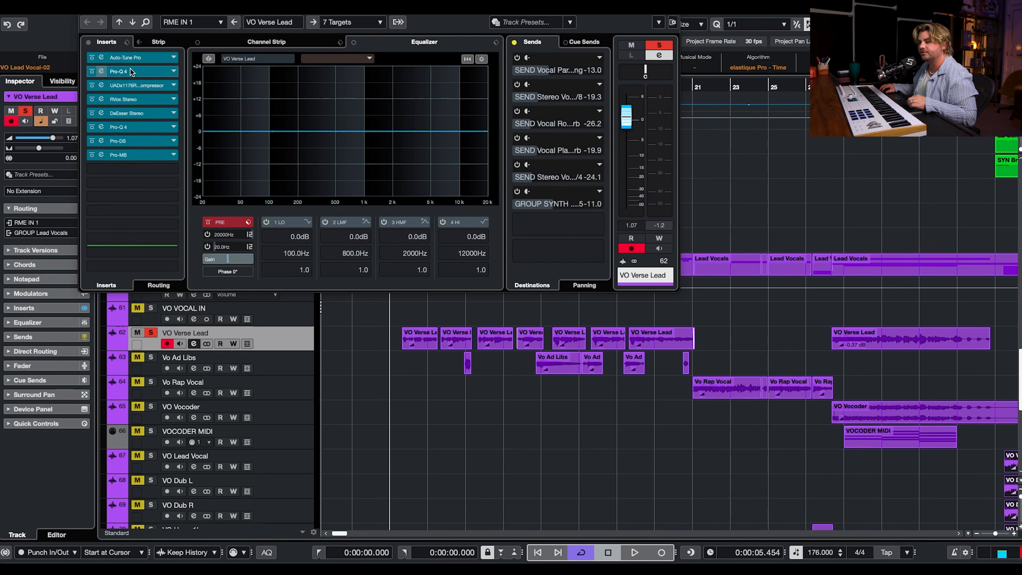
pyautogui.click(122, 86)
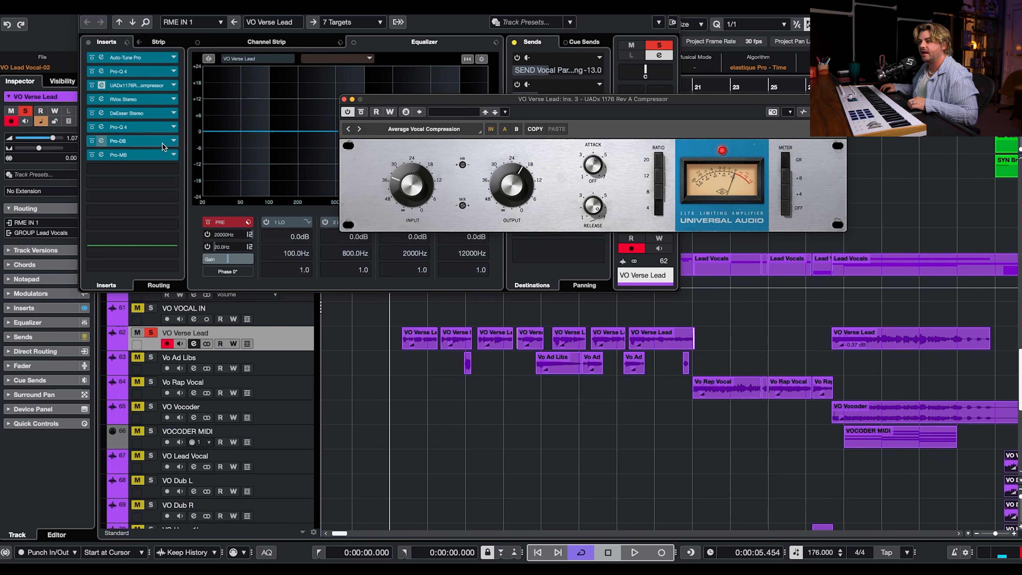
pyautogui.click(125, 126)
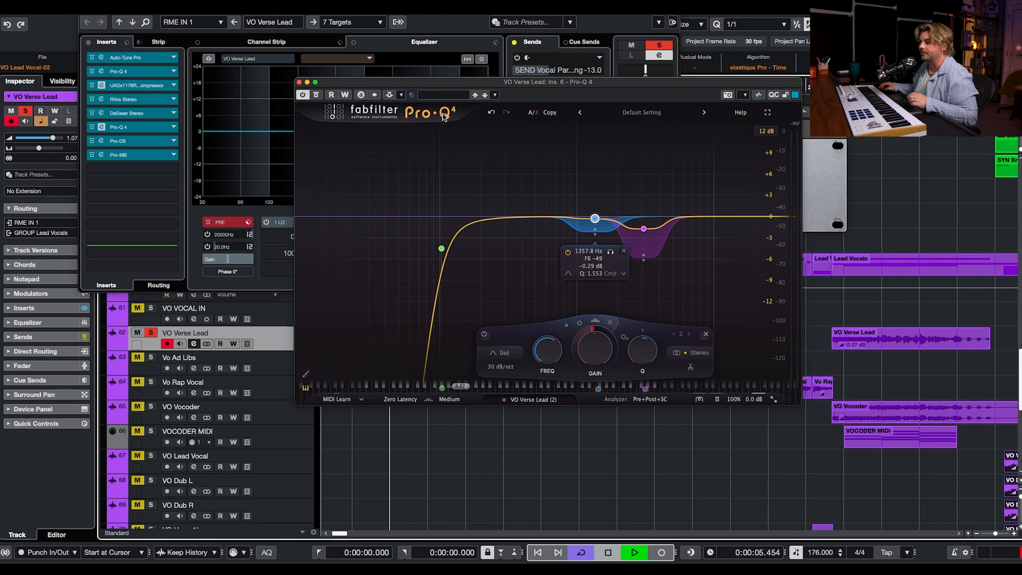
pyautogui.press('space')
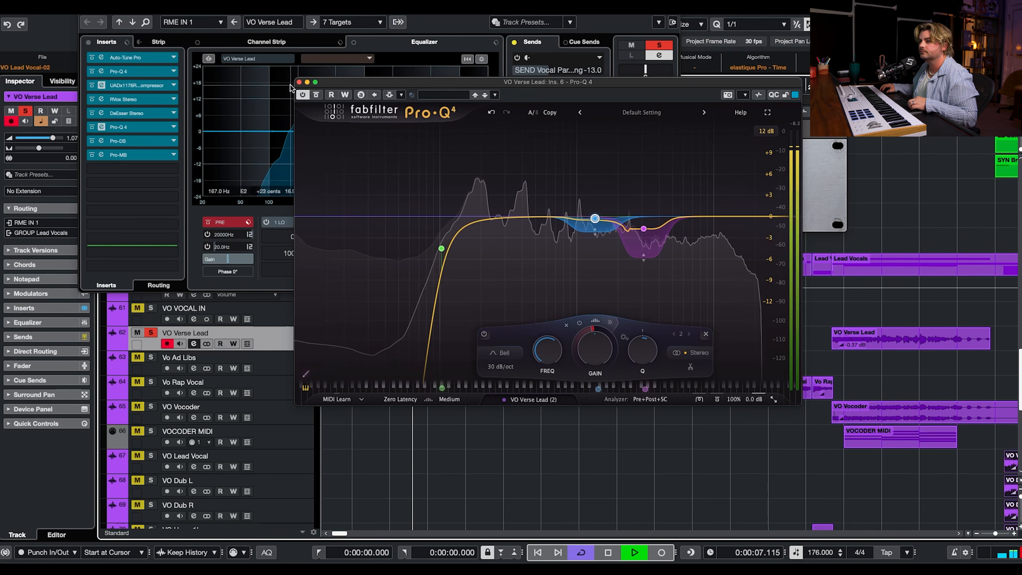
pyautogui.click(299, 83)
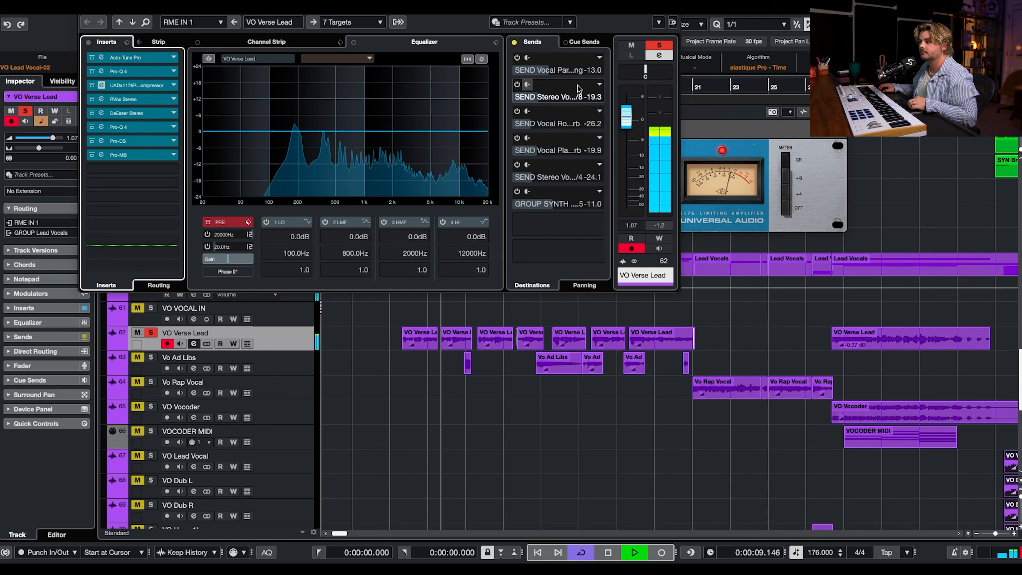
pyautogui.click(728, 104)
pyautogui.click(344, 100)
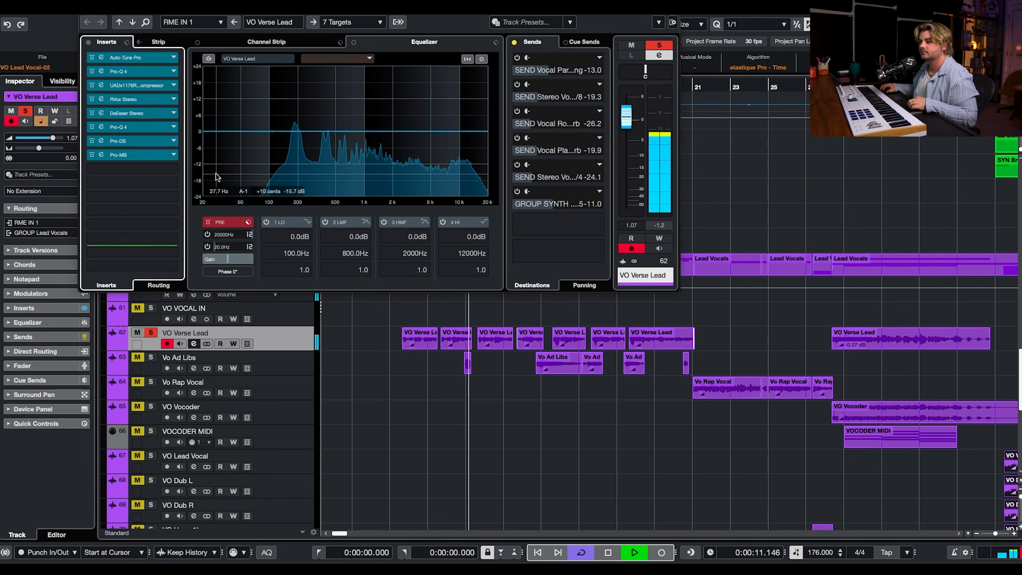
# Step: Open the Pro-MB insert on VO Verse Lead and examine its band 1 settings while the vocal plays
pyautogui.click(155, 156)
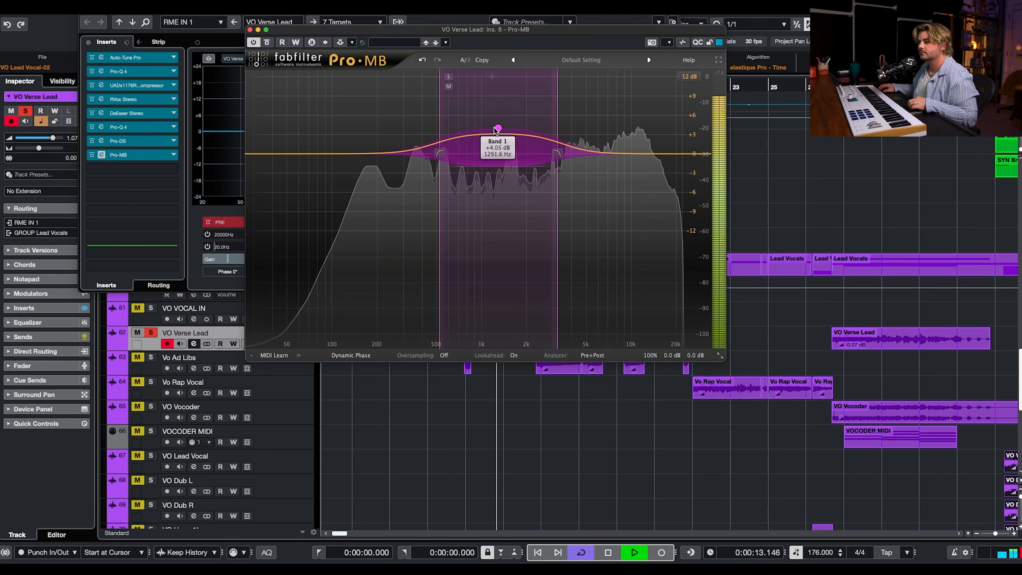
pyautogui.click(508, 146)
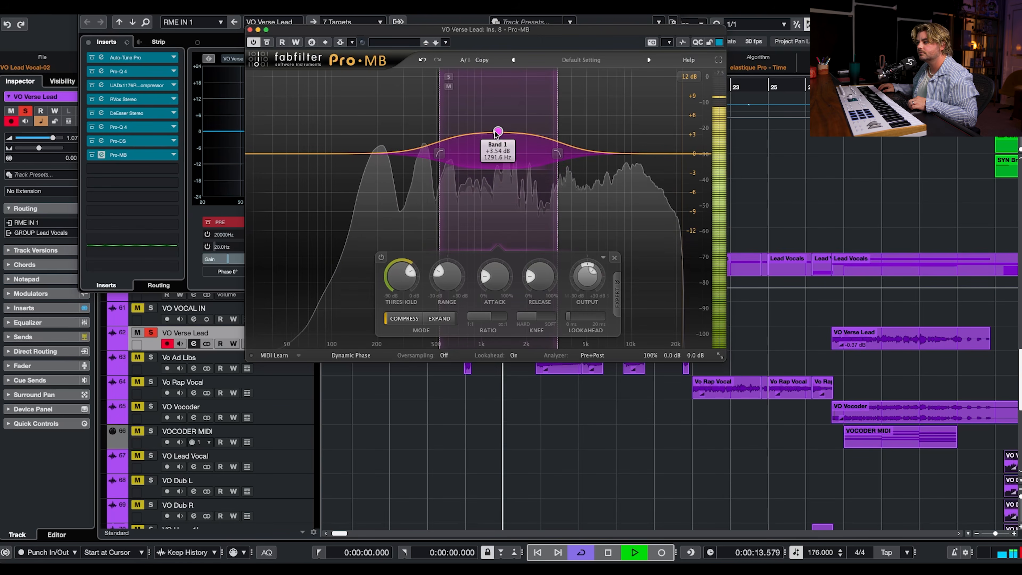
pyautogui.press('space')
# Step: Unsolo VO Verse Lead, play it in the full mix from bar 5 and set its fader to 0.89 dB
pyautogui.click(150, 332)
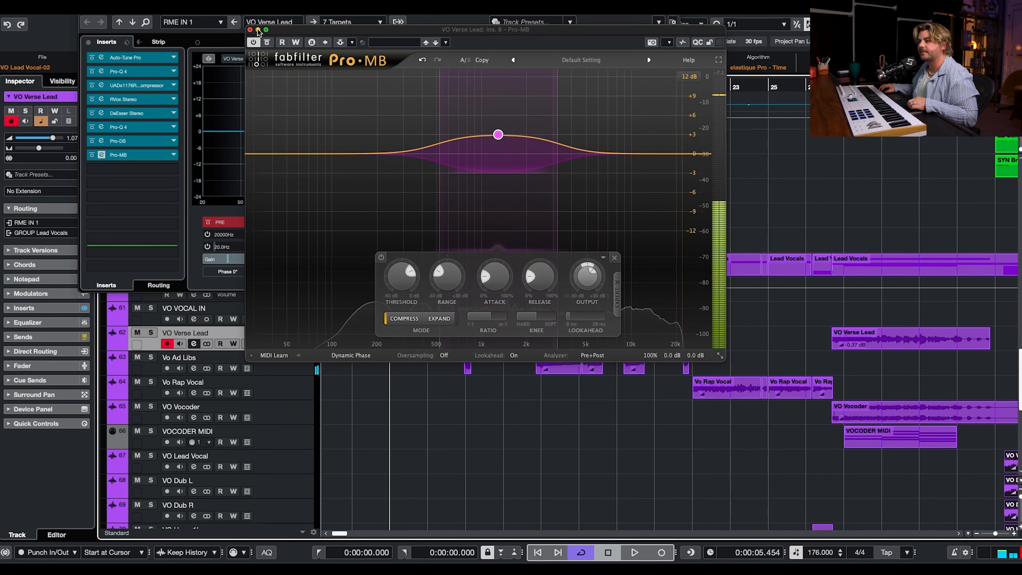
pyautogui.press('space')
pyautogui.click(249, 30)
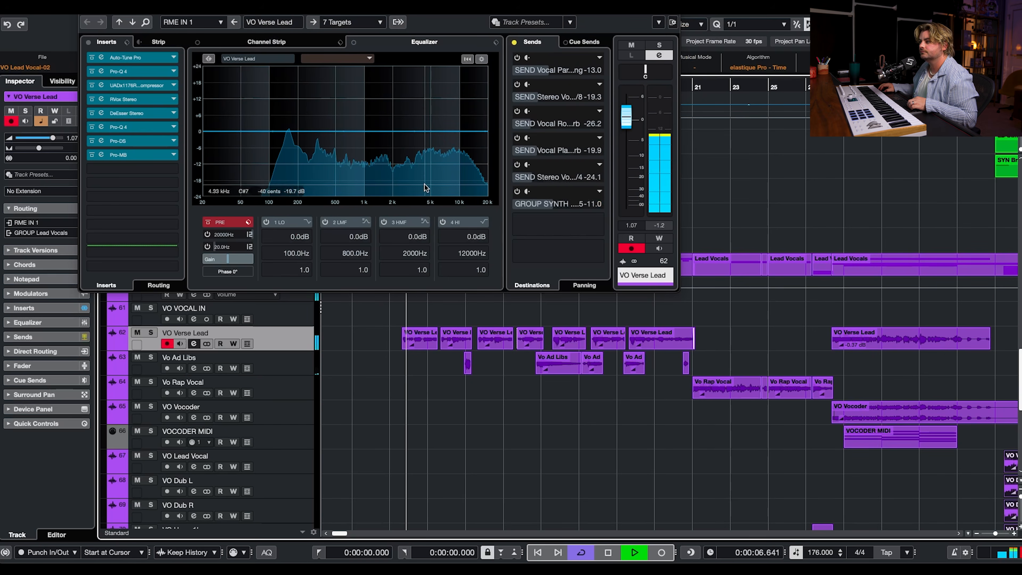
pyautogui.moveTo(624, 121); pyautogui.dragTo(625, 122)
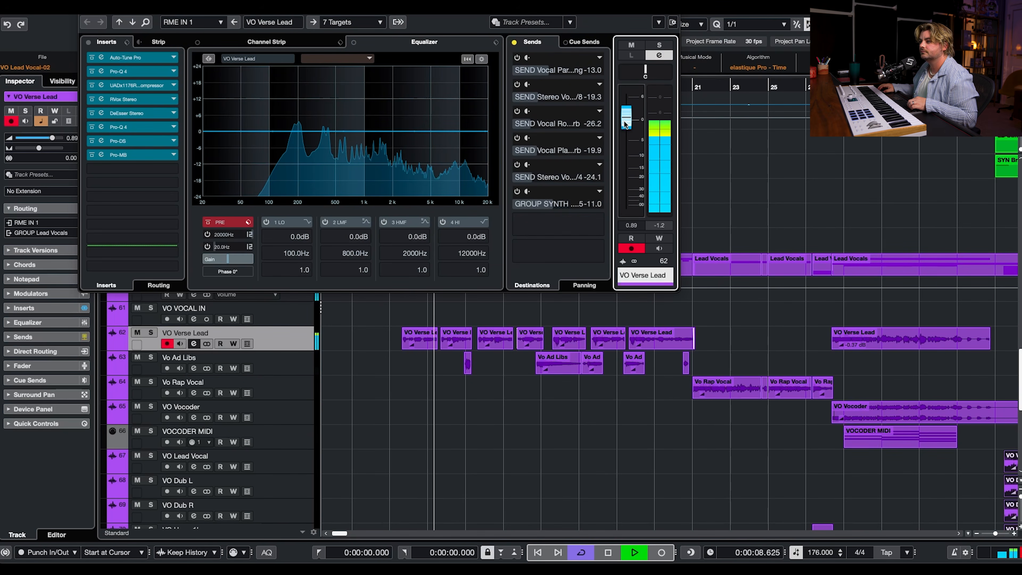
# Step: Check the Pro-MB insert in the full mix and re-enable all sends on VO Verse Lead
pyautogui.click(136, 155)
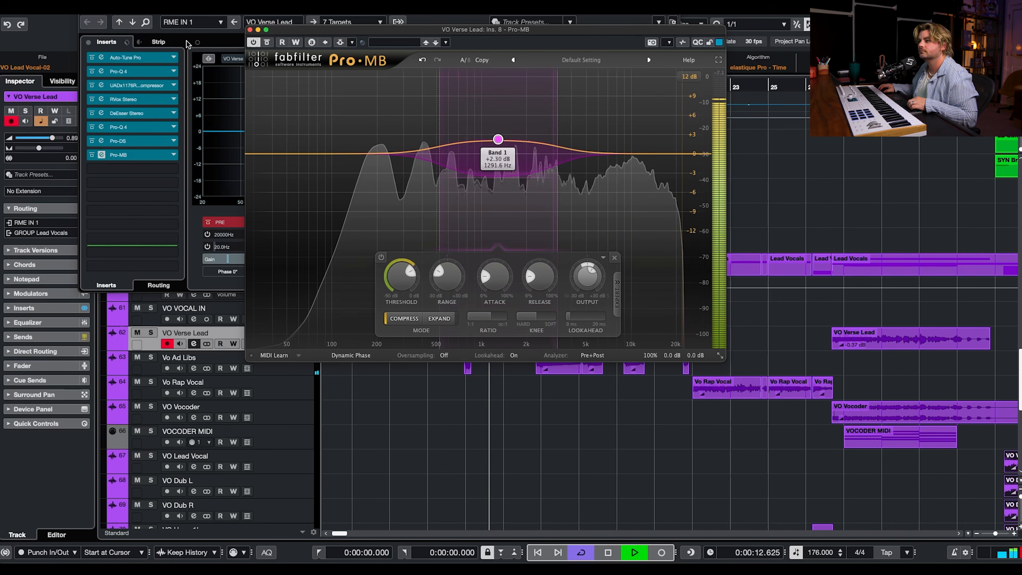
pyautogui.click(250, 30)
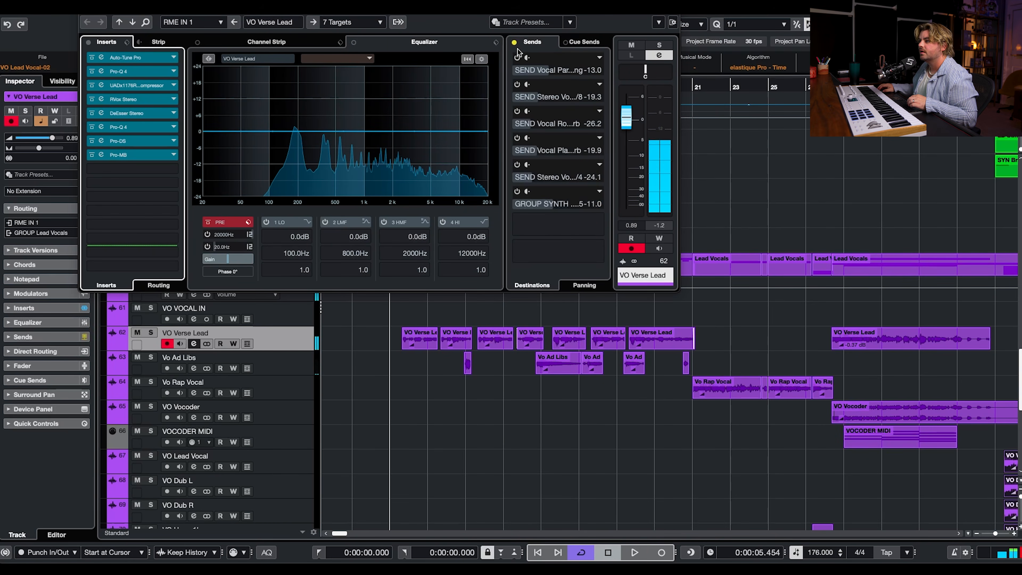
pyautogui.click(514, 42)
pyautogui.press('space')
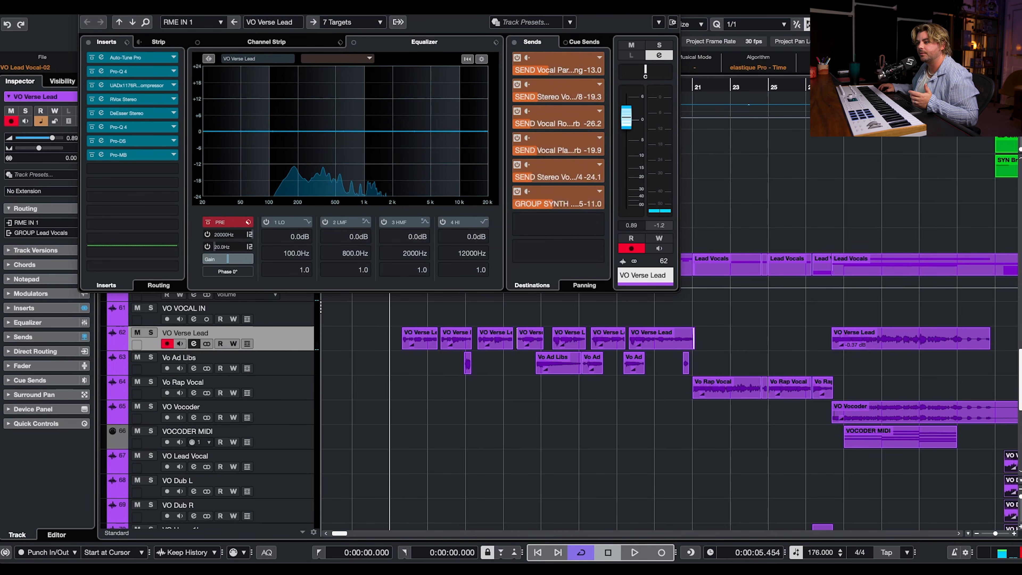
# Step: Solo VO Verse Lead again and open the Chorus DIMENSION-D insert on the SEND Vocal Parallel Widening channel
pyautogui.click(86, 9)
pyautogui.click(151, 333)
pyautogui.scroll(-10, 330, 368)
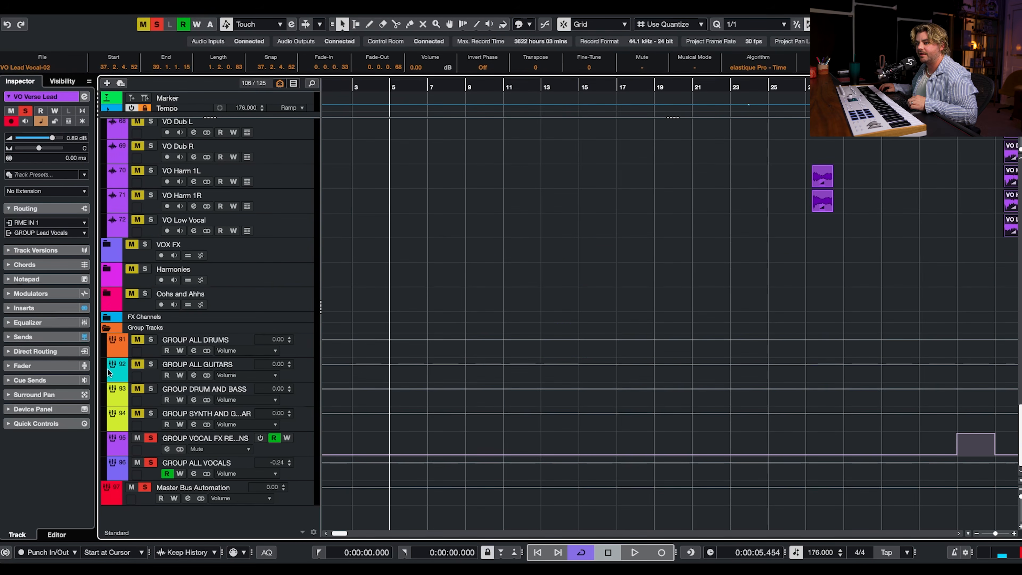
pyautogui.click(108, 319)
pyautogui.click(194, 389)
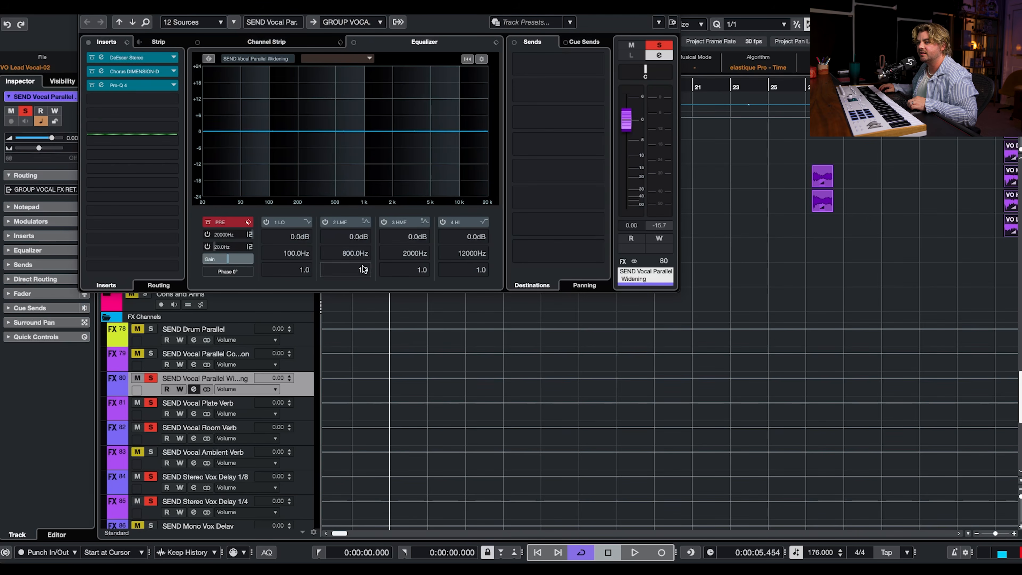
pyautogui.click(152, 72)
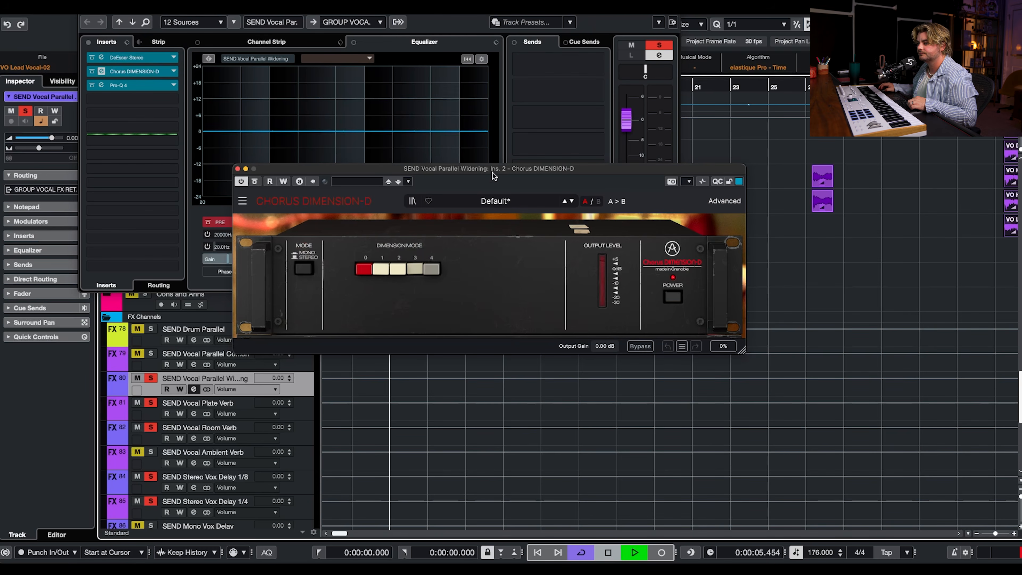
# Step: Unsolo the Plate Verb, Room Verb and both Stereo Vox Delay sends and play the vocal with only SEND Vocal Parallel Widening
pyautogui.press('space')
pyautogui.click(150, 403)
pyautogui.click(151, 427)
pyautogui.click(150, 476)
pyautogui.click(150, 501)
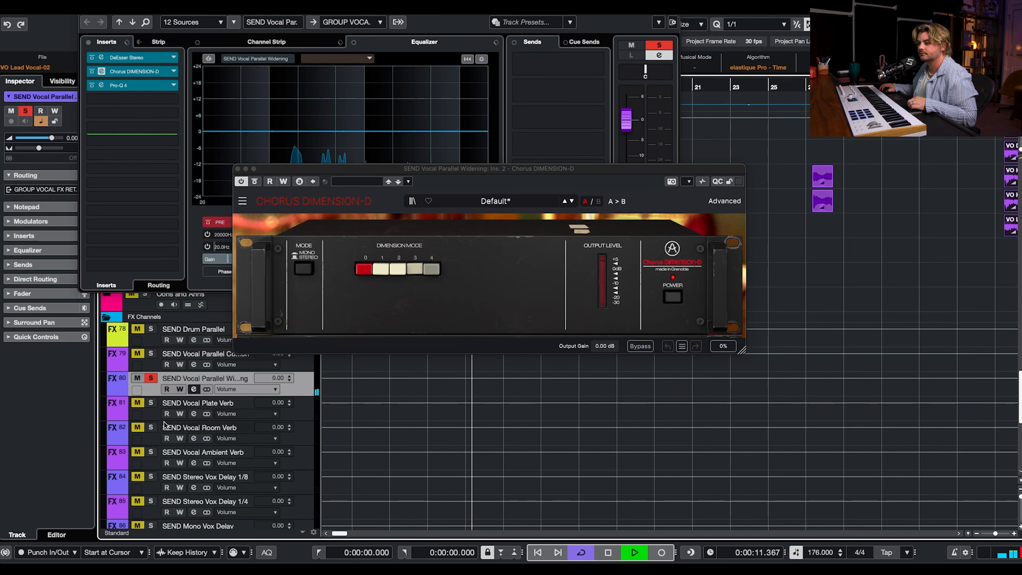
pyautogui.press('space')
# Step: Solo the Vocal Room Verb and Plate Verb sends and play the vocal with the Plate Verb's Seventh Heaven insert open
pyautogui.click(151, 427)
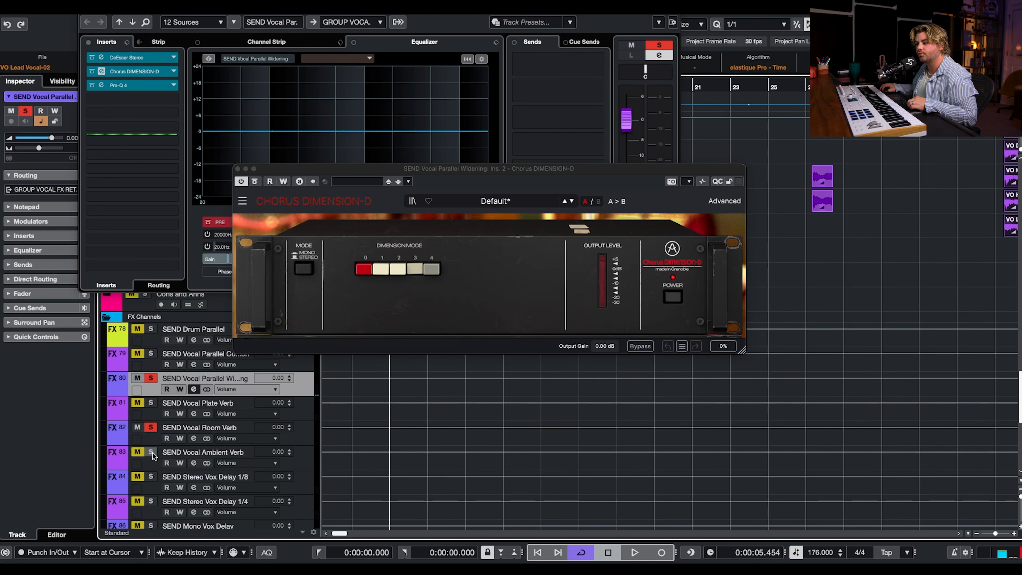
pyautogui.click(150, 403)
pyautogui.click(194, 413)
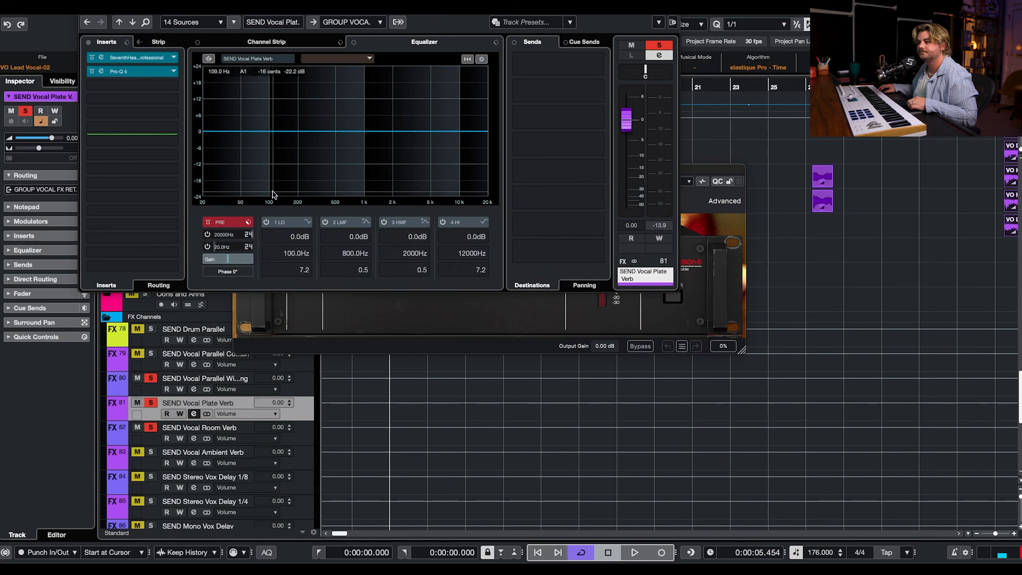
pyautogui.click(101, 57)
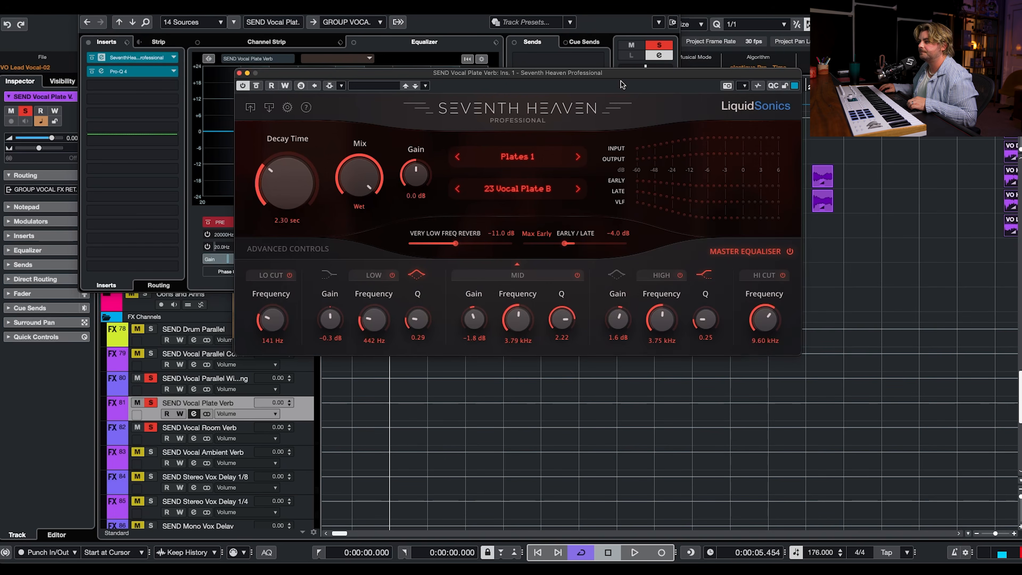
pyautogui.moveTo(622, 86); pyautogui.dragTo(594, 85)
pyautogui.press('space')
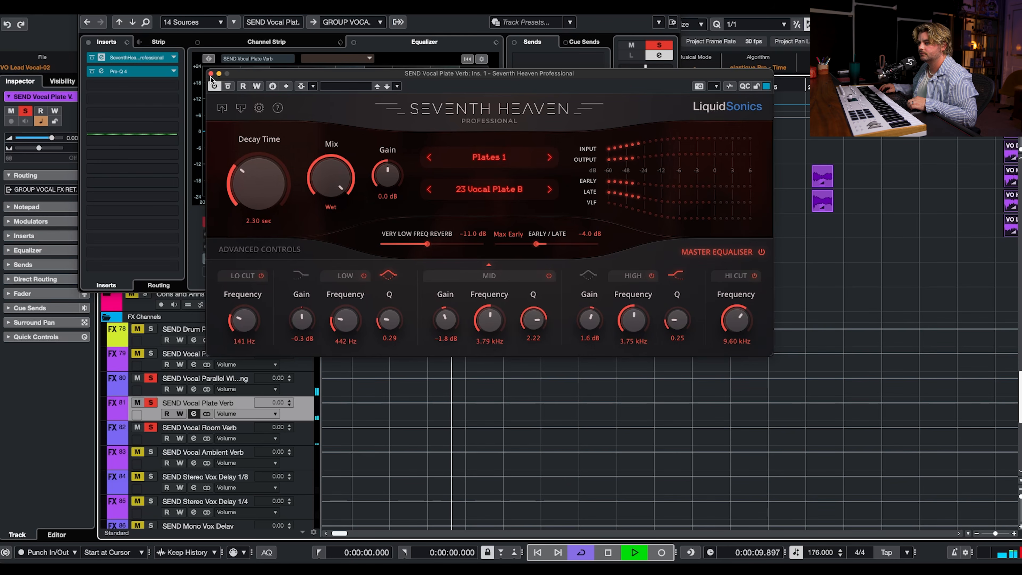
pyautogui.press('space')
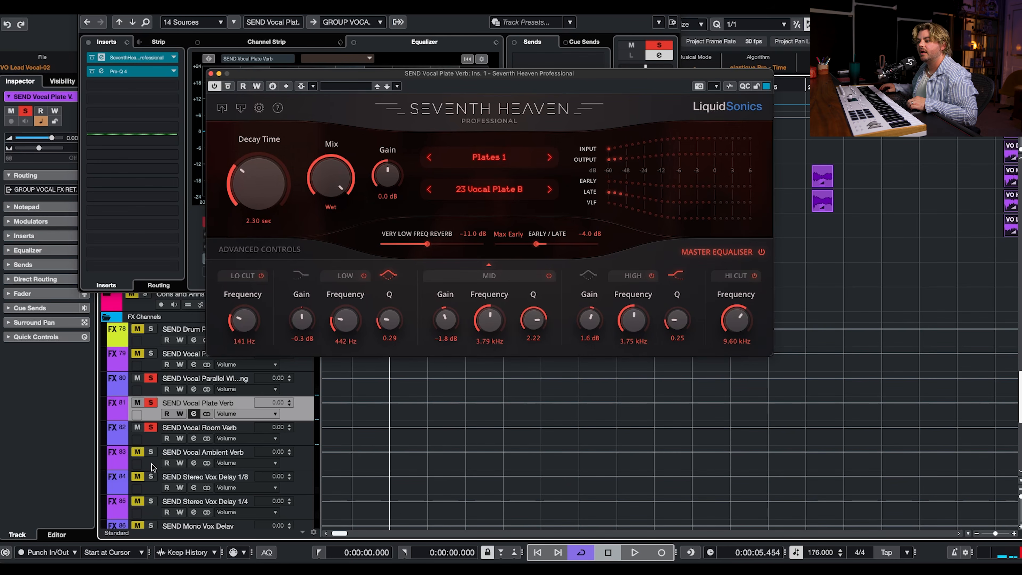
# Step: Solo the Stereo Vox Delay 1/8 and 1/4 sends and open the EchoBoy and ValhallaVintageVerb inserts on the 1/4 delay
pyautogui.scroll(-2, 147, 463)
pyautogui.click(150, 440)
pyautogui.click(151, 465)
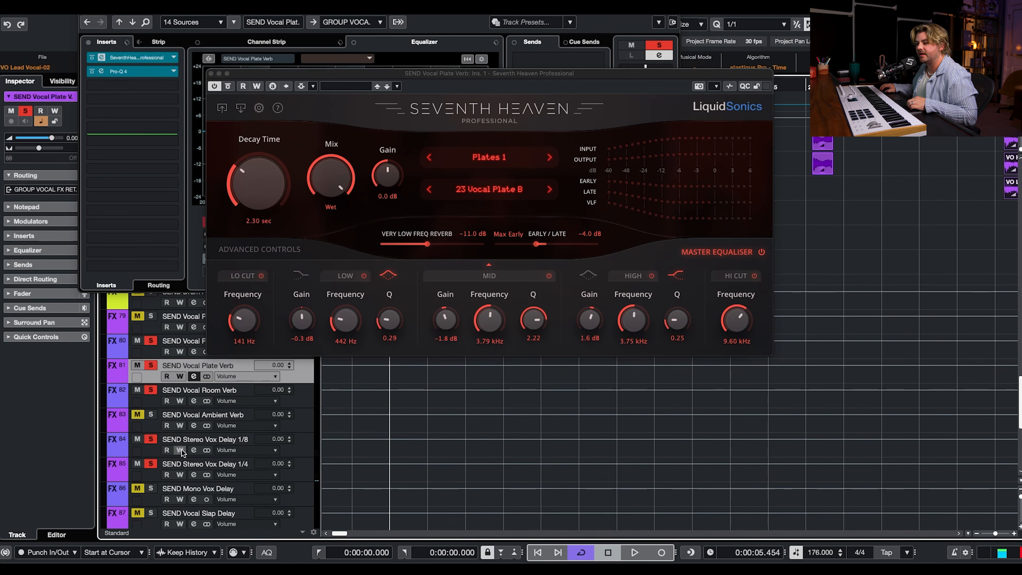
pyautogui.click(196, 440)
pyautogui.click(288, 480)
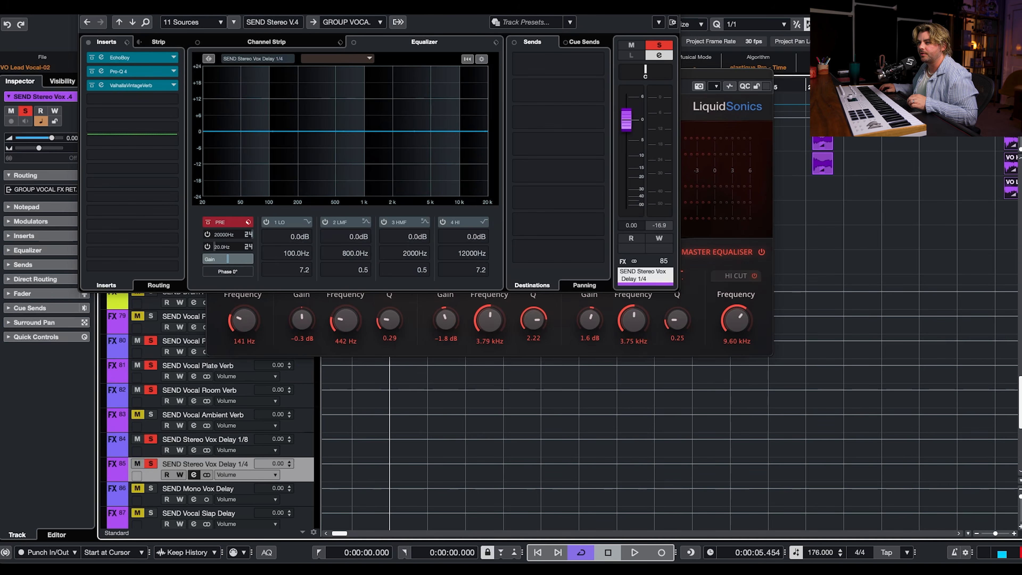
pyautogui.click(134, 57)
pyautogui.moveTo(400, 97); pyautogui.dragTo(345, 95)
pyautogui.click(120, 85)
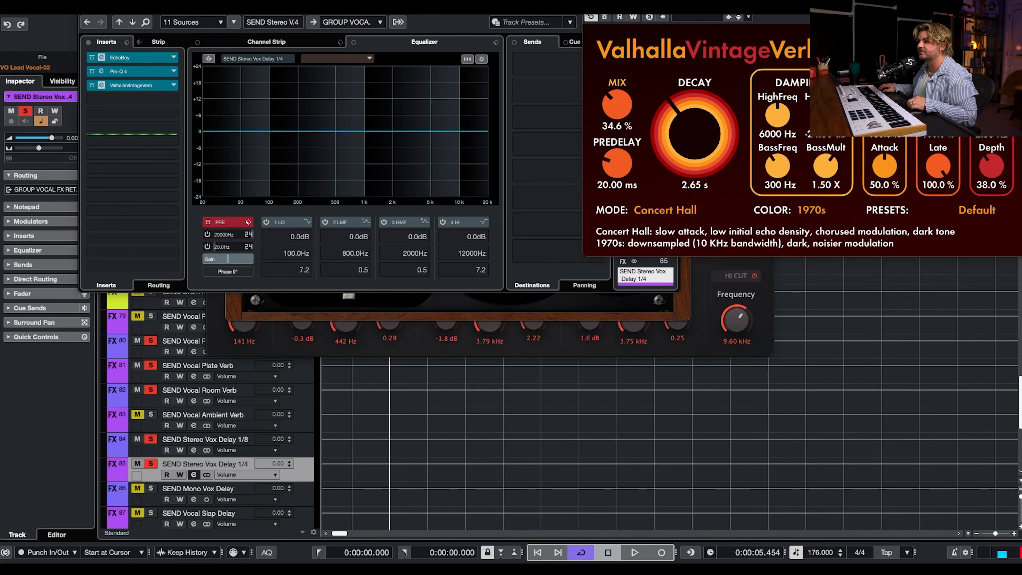
pyautogui.moveTo(445, 60); pyautogui.dragTo(204, 96)
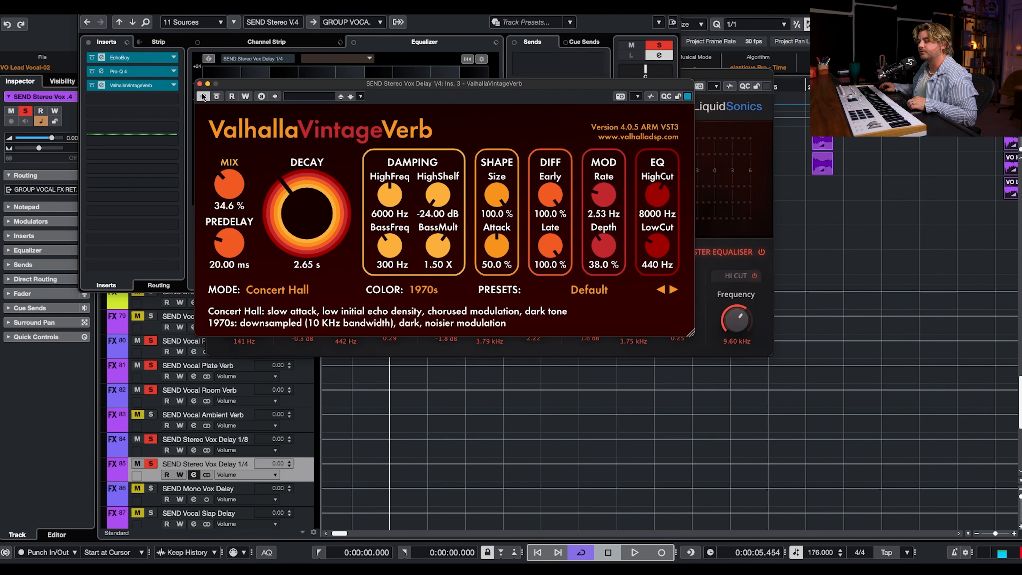
# Step: Play the vocal with the soloed sends while viewing EchoBoy, close all plug-in and channel windows, and stop playback
pyautogui.press('space')
pyautogui.click(200, 84)
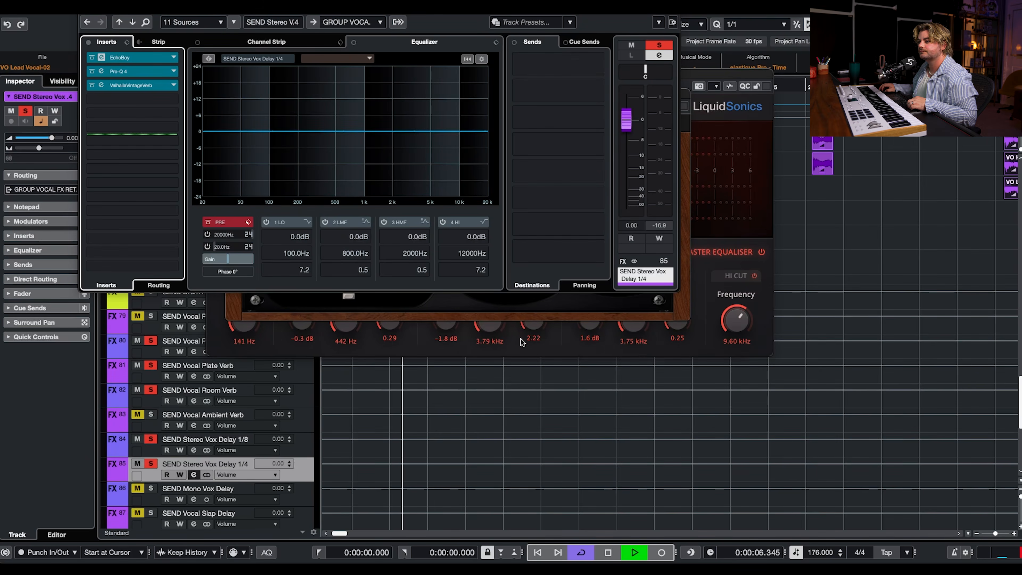
pyautogui.click(504, 305)
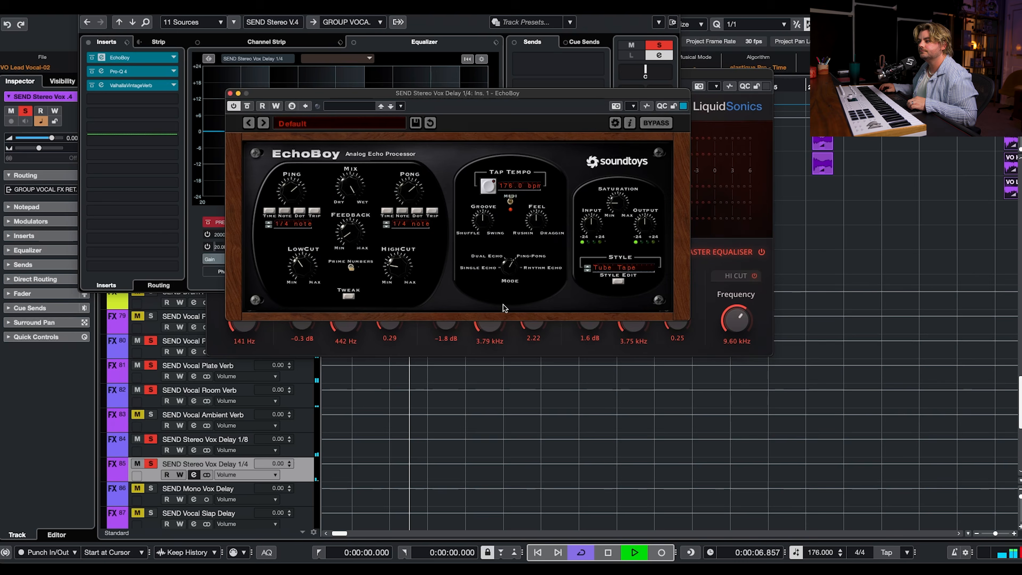
pyautogui.click(230, 93)
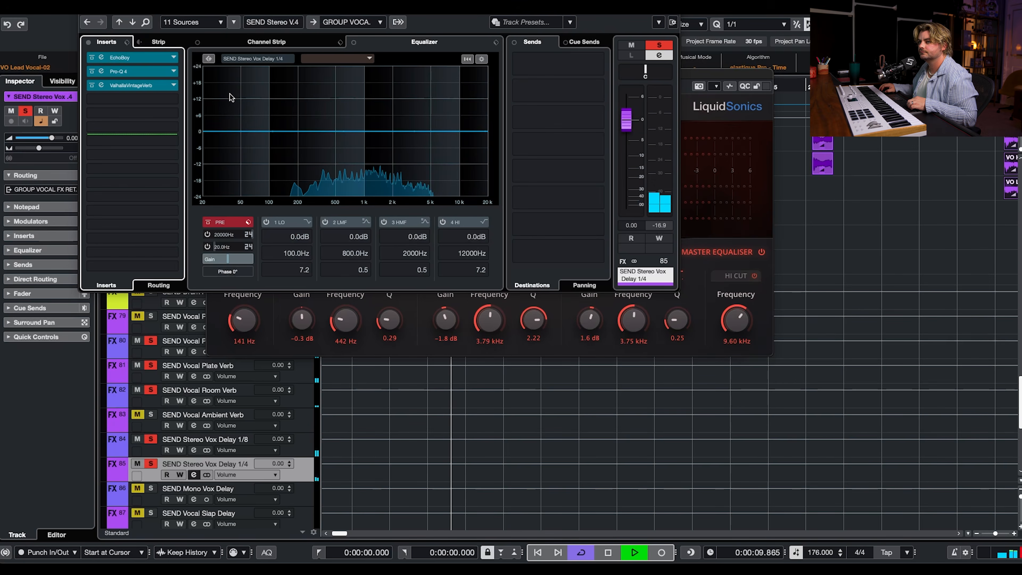
pyautogui.click(83, 9)
pyautogui.click(210, 74)
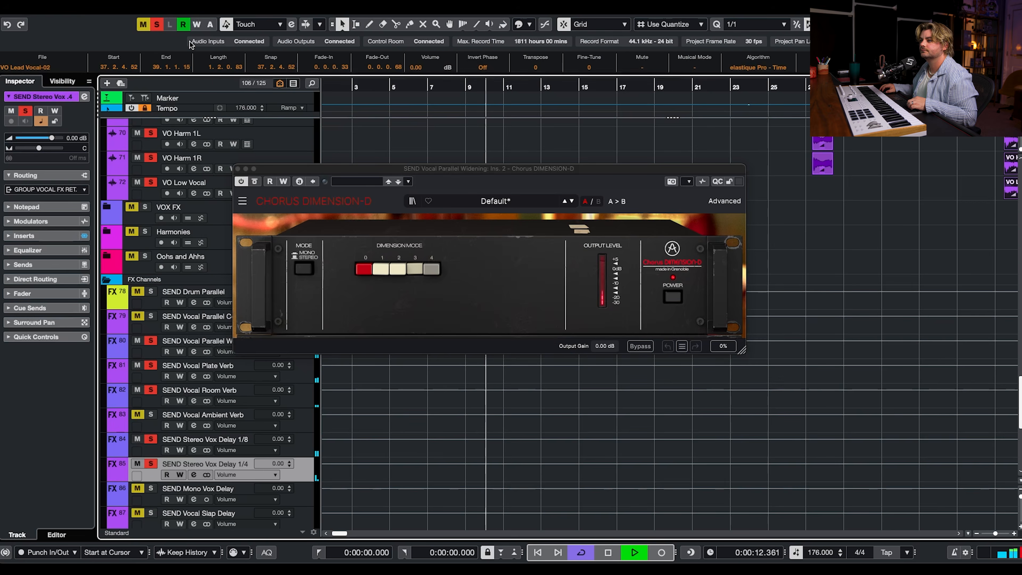
pyautogui.click(239, 173)
pyautogui.press('space')
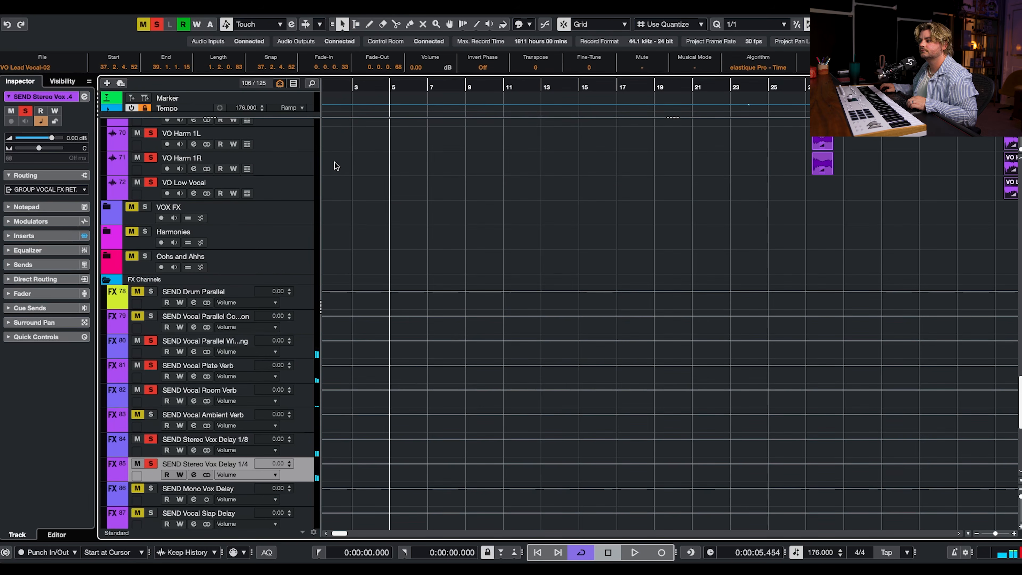
# Step: Clear all solos in the project and place the playhead at bar 8
pyautogui.scroll(10, 345, 162)
pyautogui.click(156, 25)
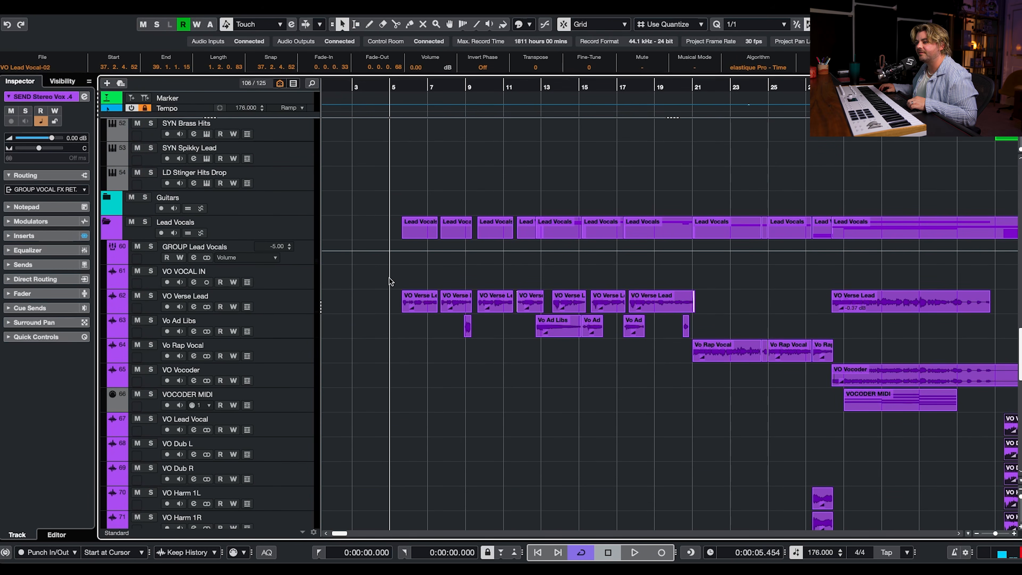
pyautogui.click(461, 95)
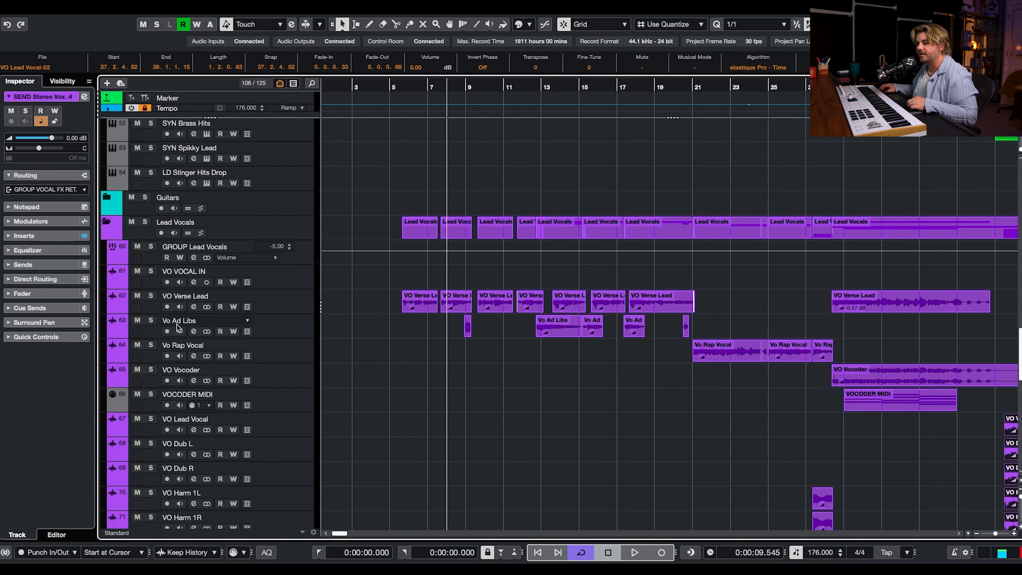
# Step: Examine the Doubler4 Stereo and Spaced Out inserts on the Vo Ad Libs channel, then close their windows
pyautogui.click(193, 330)
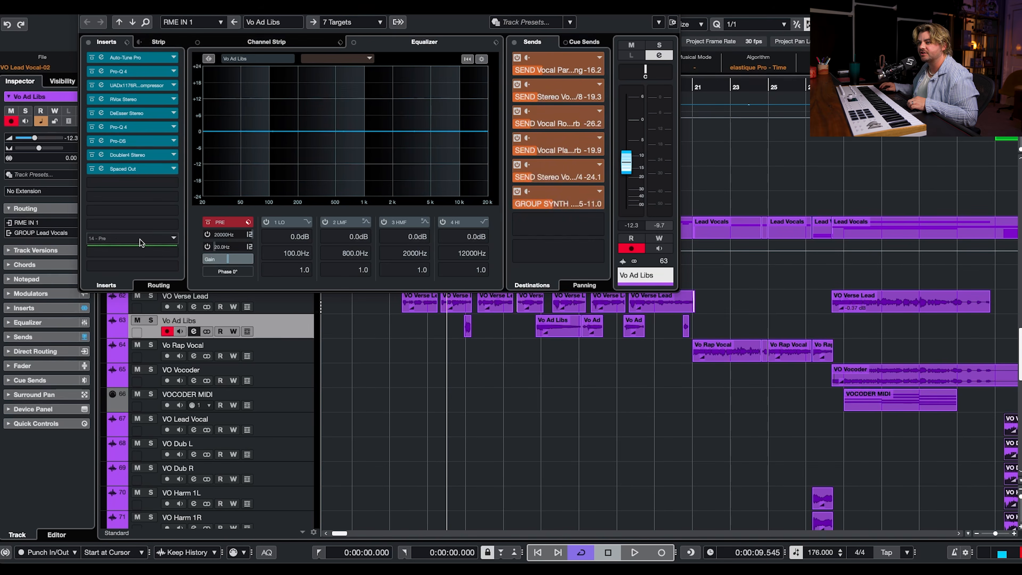
pyautogui.click(144, 154)
pyautogui.moveTo(673, 92); pyautogui.dragTo(272, 97)
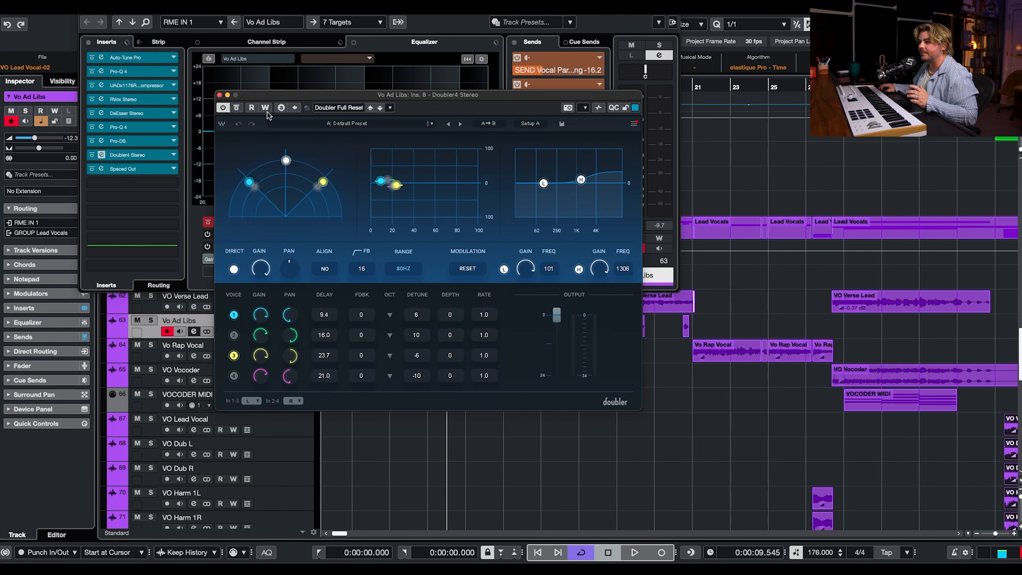
pyautogui.click(125, 170)
pyautogui.moveTo(435, 75); pyautogui.dragTo(310, 56)
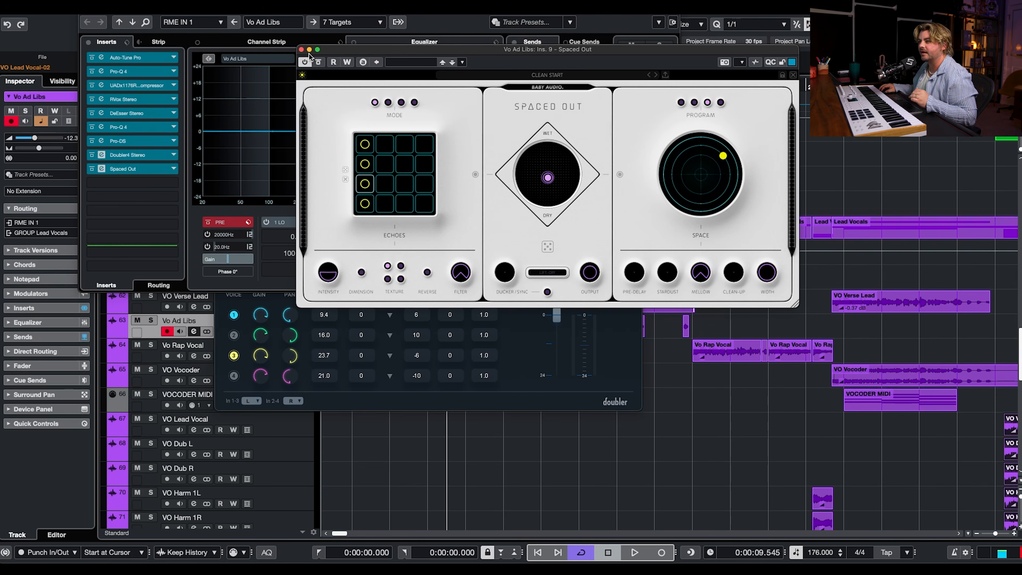
pyautogui.click(302, 50)
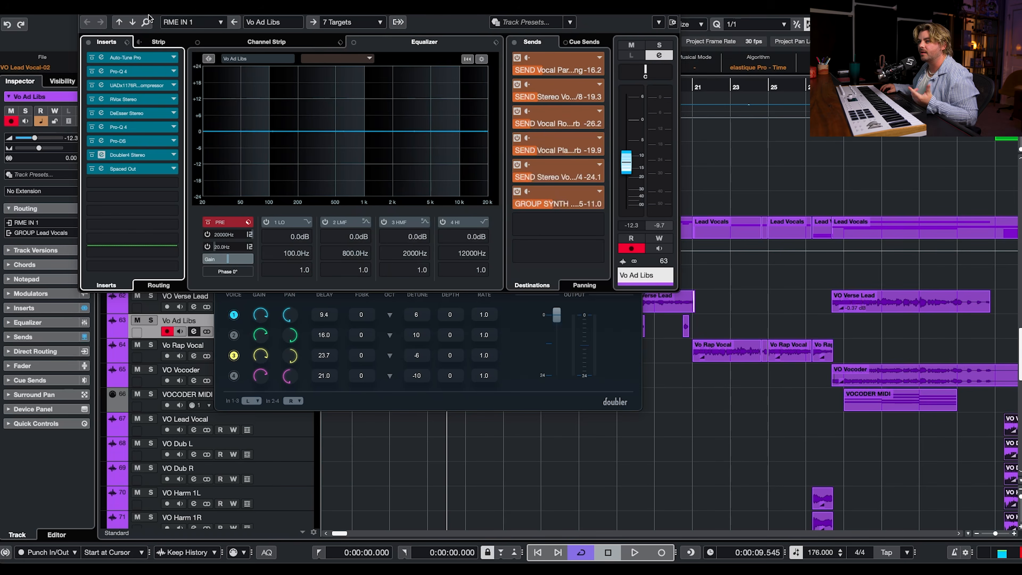
pyautogui.click(83, 9)
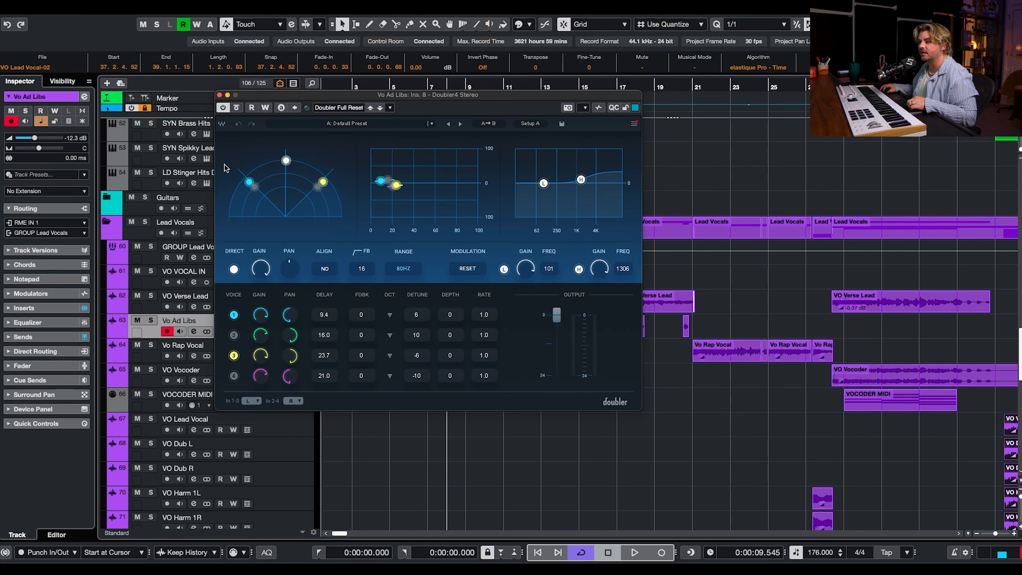
pyautogui.click(220, 95)
# Step: Play the full mix from the first VO Verse Lead clip through the ad libs into the start of the rap vocal
pyautogui.click(407, 89)
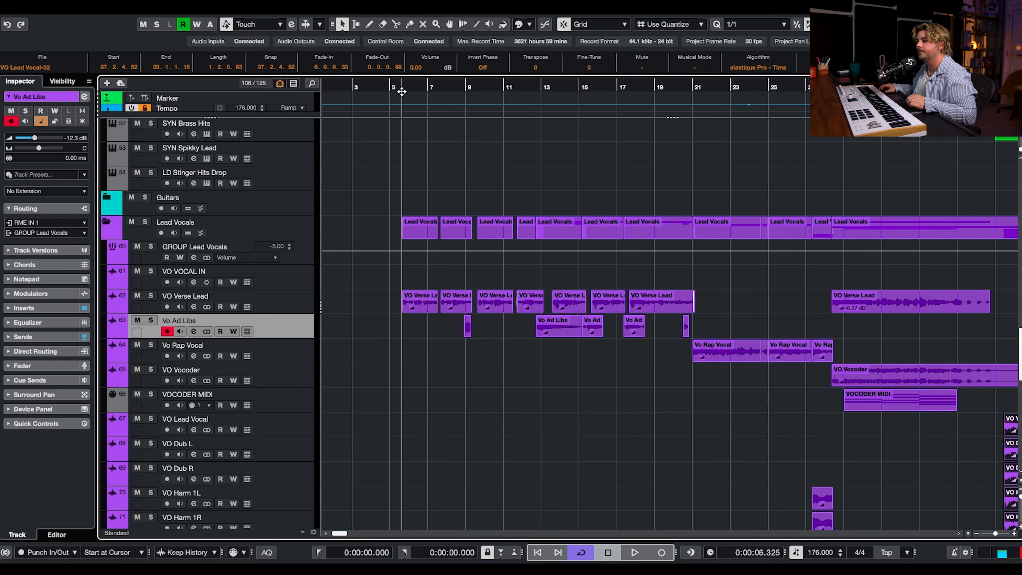
pyautogui.press('space')
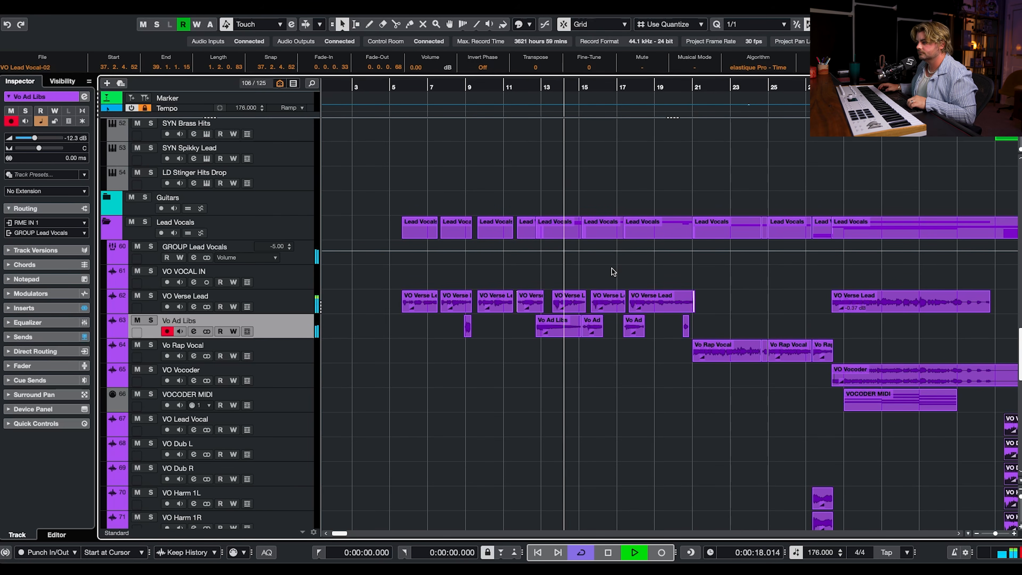
pyautogui.hscroll(3, 613, 266)
pyautogui.scroll(-1, 613, 265)
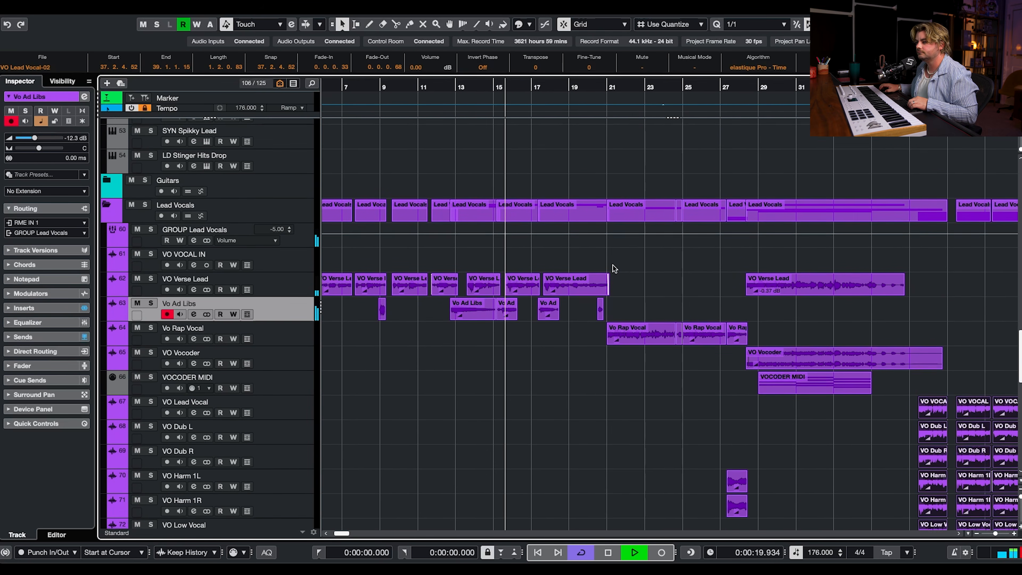
pyautogui.scroll(-1, 614, 265)
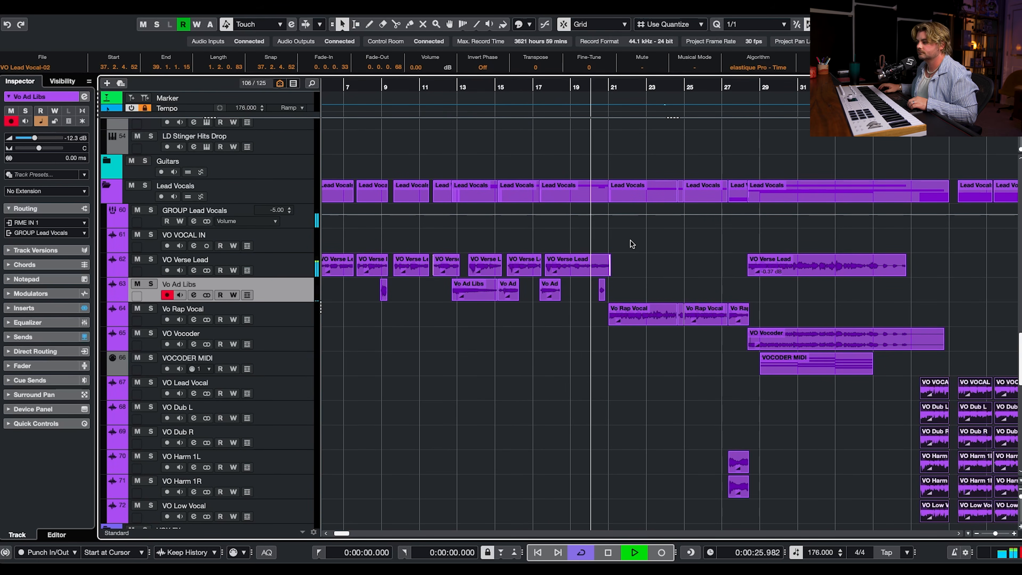
pyautogui.press('space')
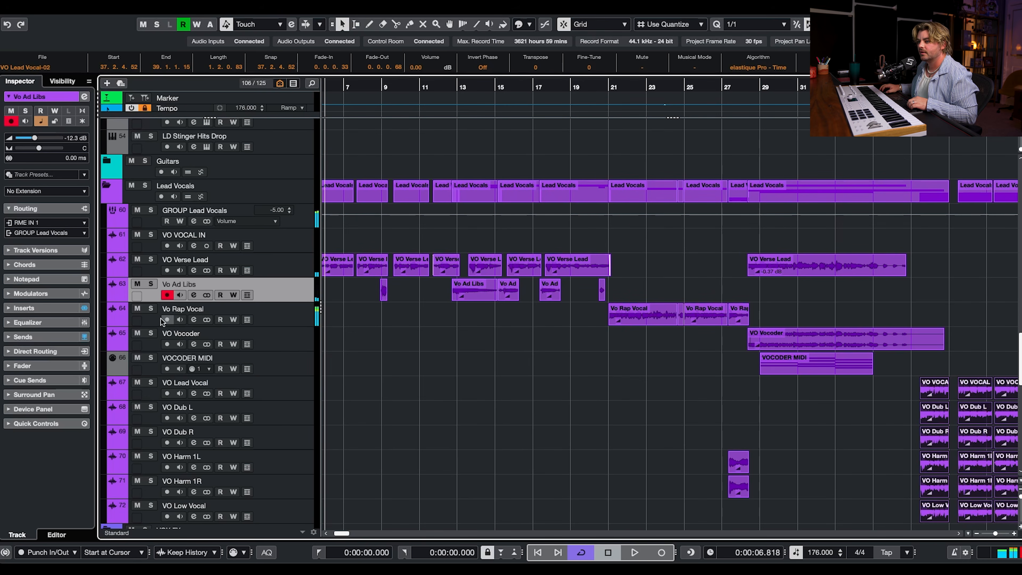
# Step: Solo Vo Rap Vocal and review its inserts and sends in the channel settings
pyautogui.click(151, 309)
pyautogui.click(194, 320)
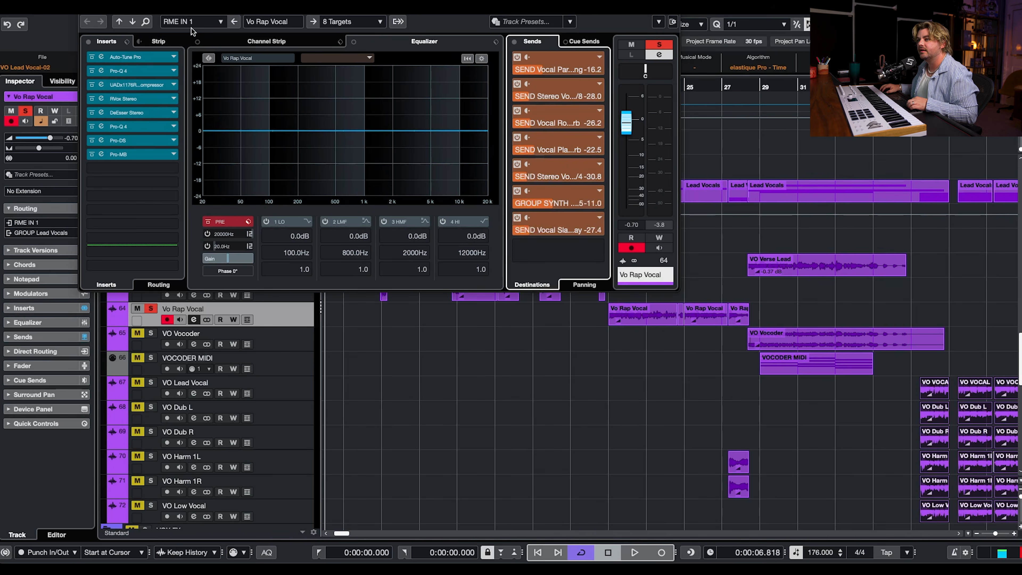
pyautogui.click(81, 11)
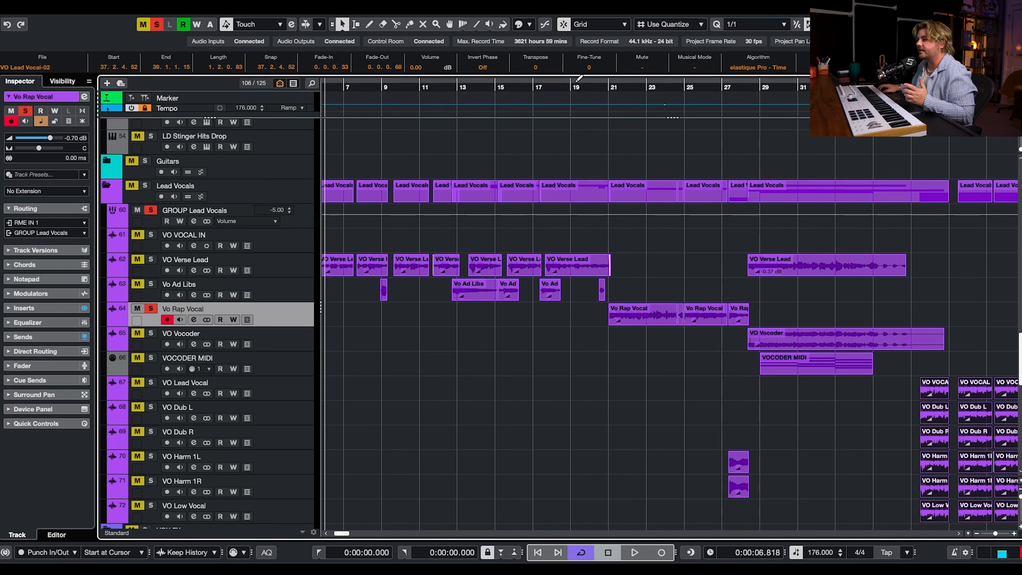
# Step: Clear all solos and play the full mix from bar 18 through the Vo Rap Vocal clips
pyautogui.click(589, 82)
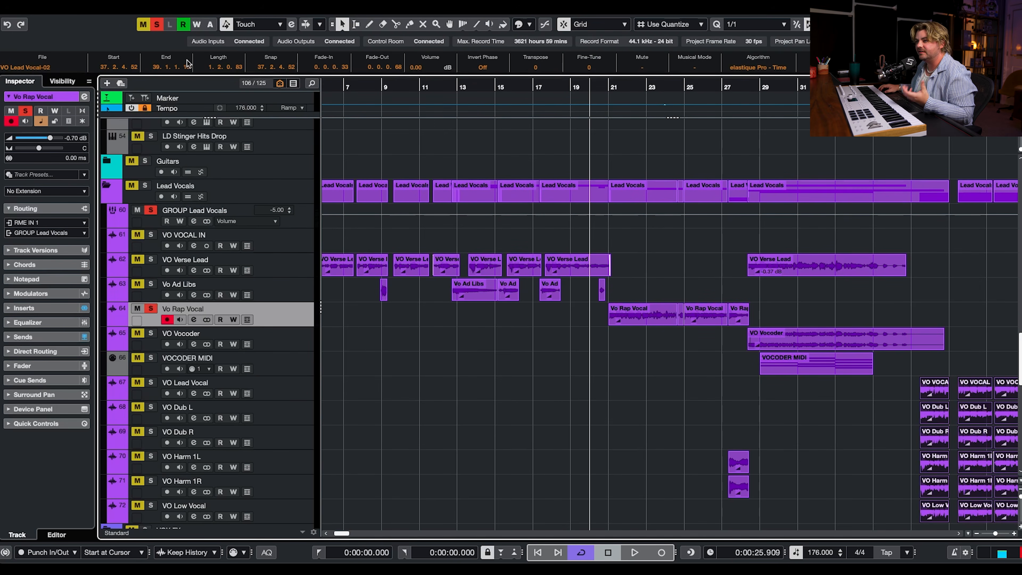
pyautogui.click(157, 25)
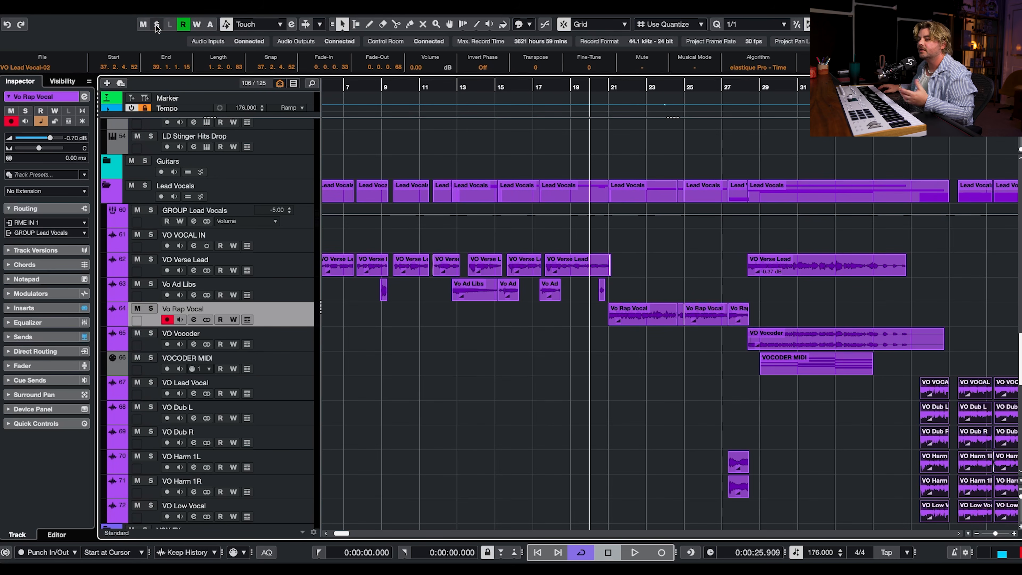
pyautogui.click(552, 86)
pyautogui.press('space')
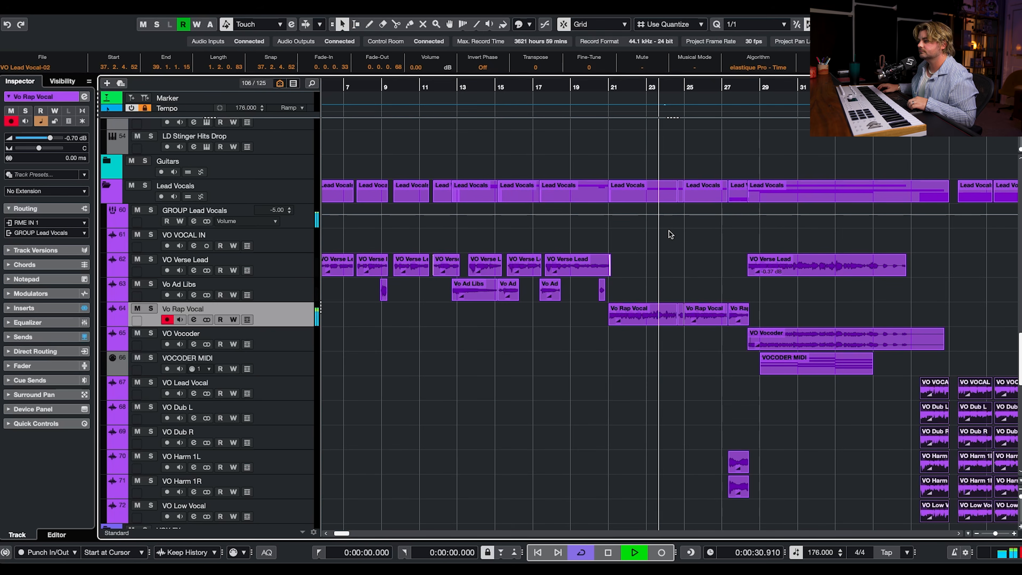
pyautogui.hscroll(10, 670, 236)
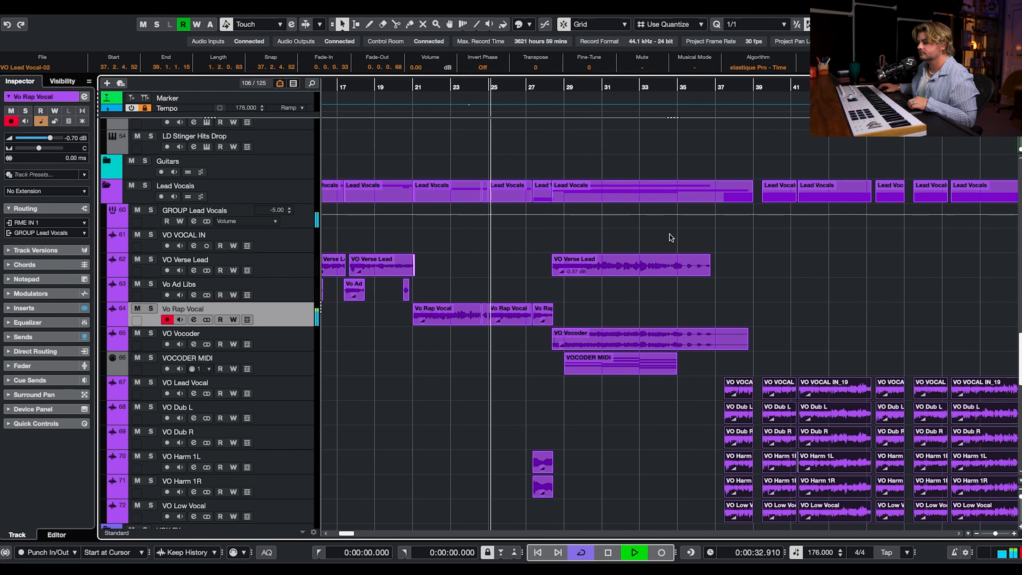
pyautogui.scroll(-4, 509, 371)
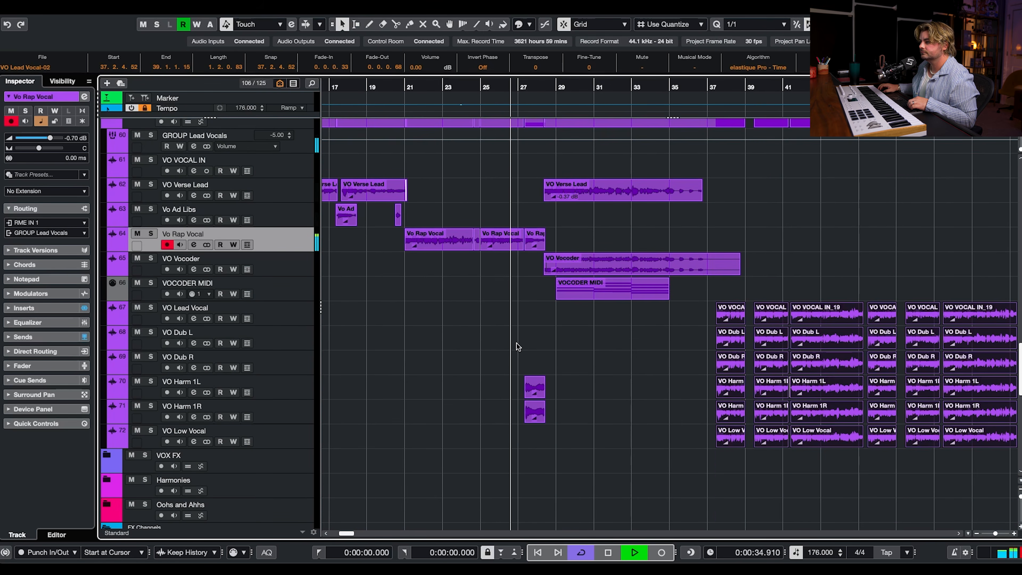
pyautogui.hscroll(3, 511, 355)
pyautogui.press('space')
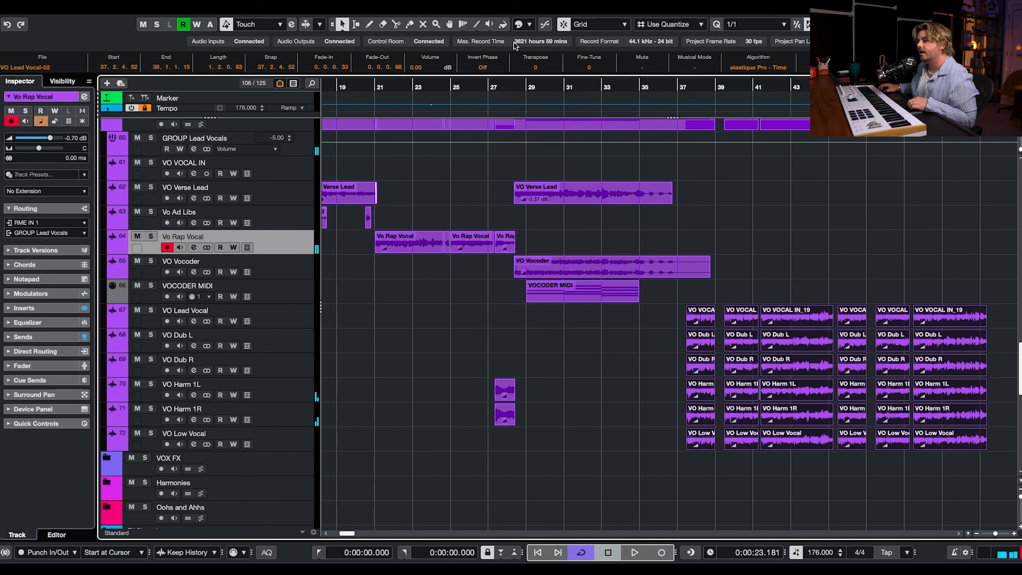
# Step: Solo Vo Rap Vocal, VO Harm 1L and VO Harm 1R and play them together from bar 27
pyautogui.click(484, 90)
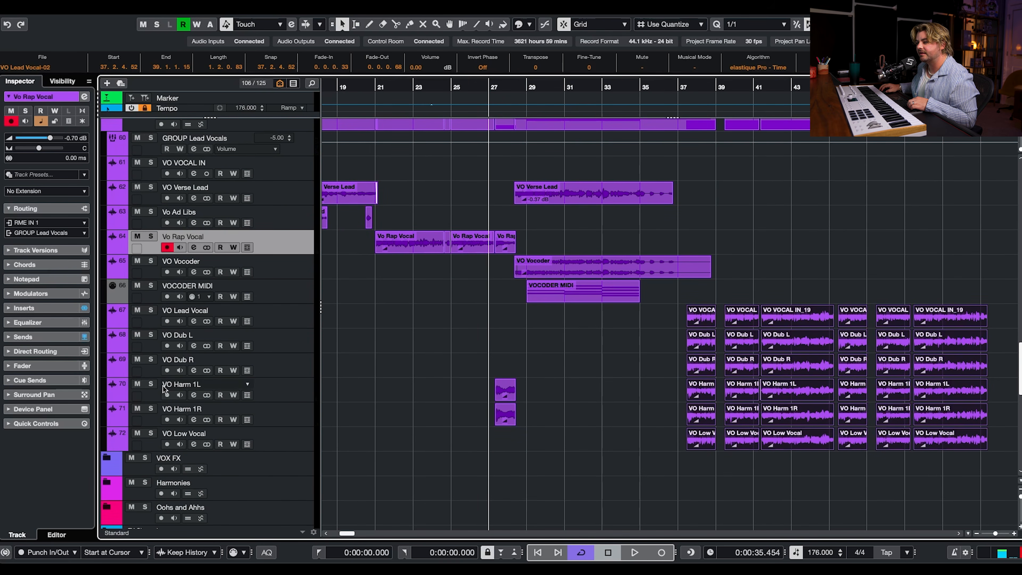
pyautogui.click(151, 384)
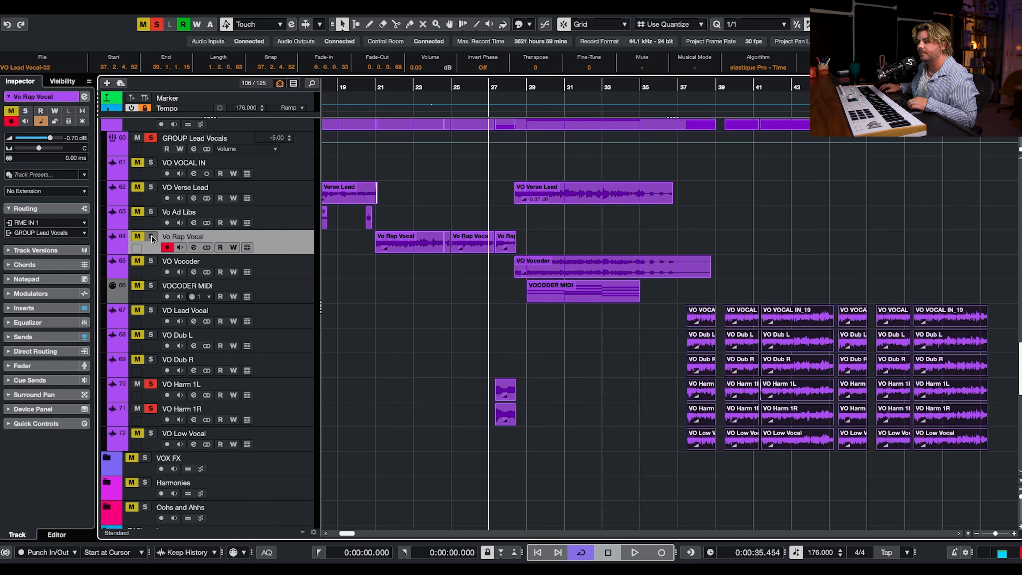
pyautogui.press('space')
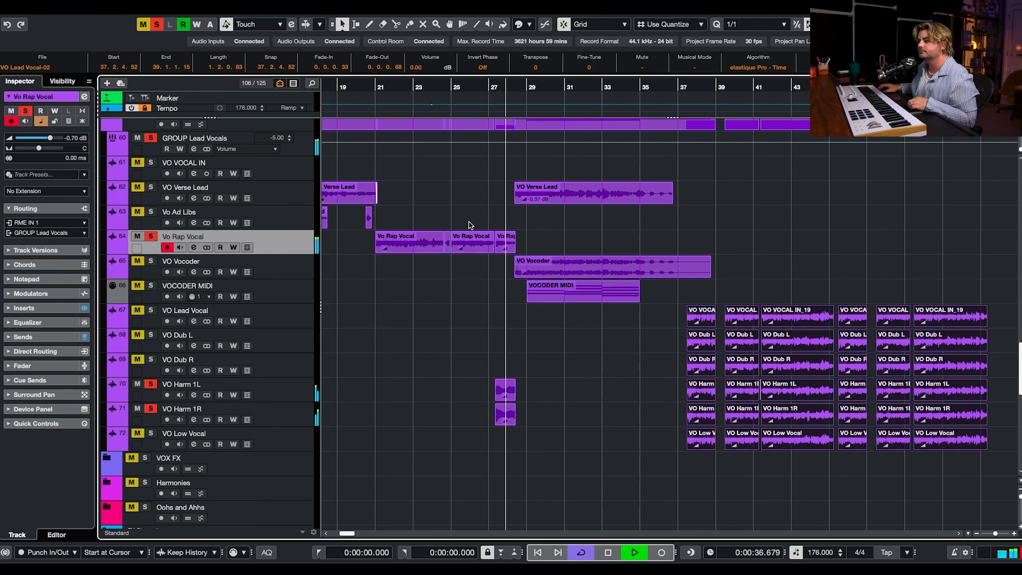
# Step: Mute the VO Harm 1L and VO Harm 1R clips near bar 27 and play the rap vocal alone
pyautogui.moveTo(450, 381); pyautogui.dragTo(607, 461)
pyautogui.press('space')
pyautogui.hotkey('shift', 'm')
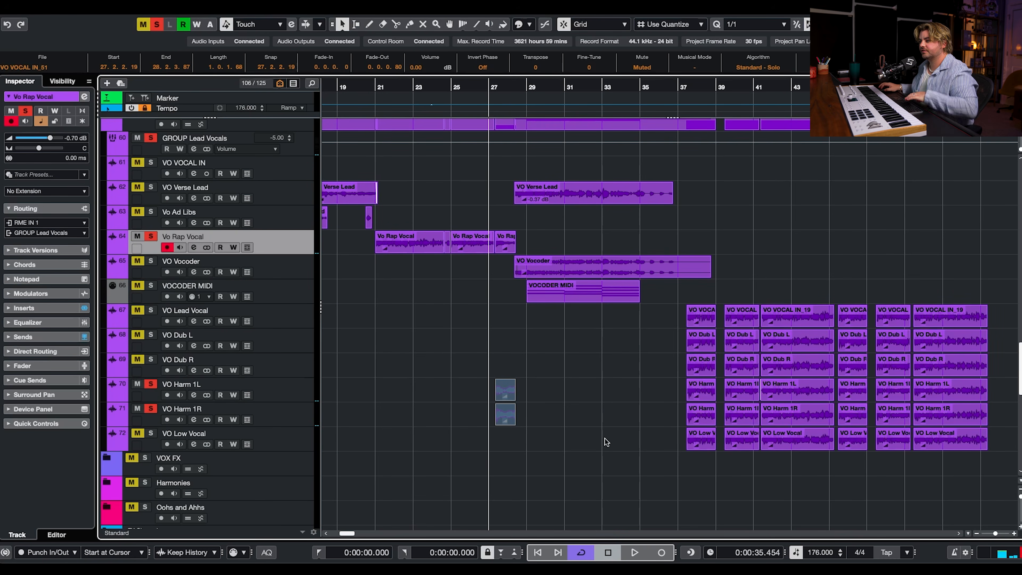
pyautogui.press('space')
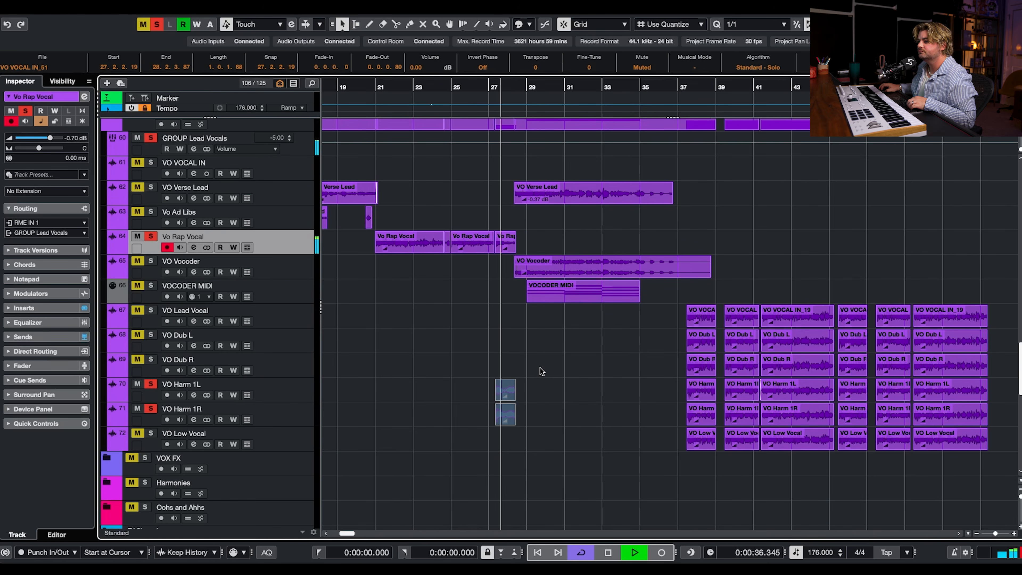
pyautogui.press('space')
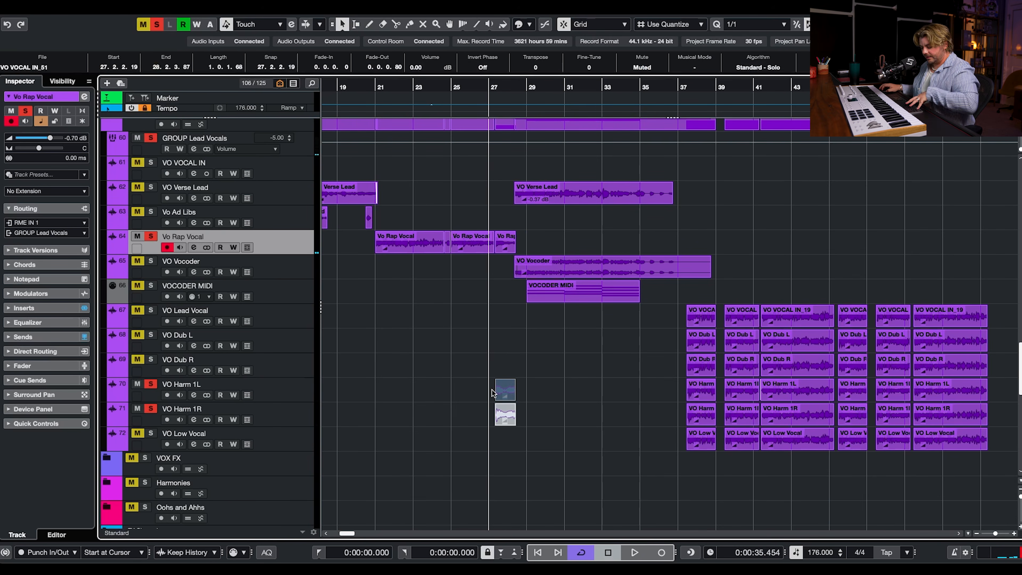
# Step: Unmute the VO Harm 1L clip near bar 27, remove the rap vocal's solo and play the harmony alone
pyautogui.click(297, 391)
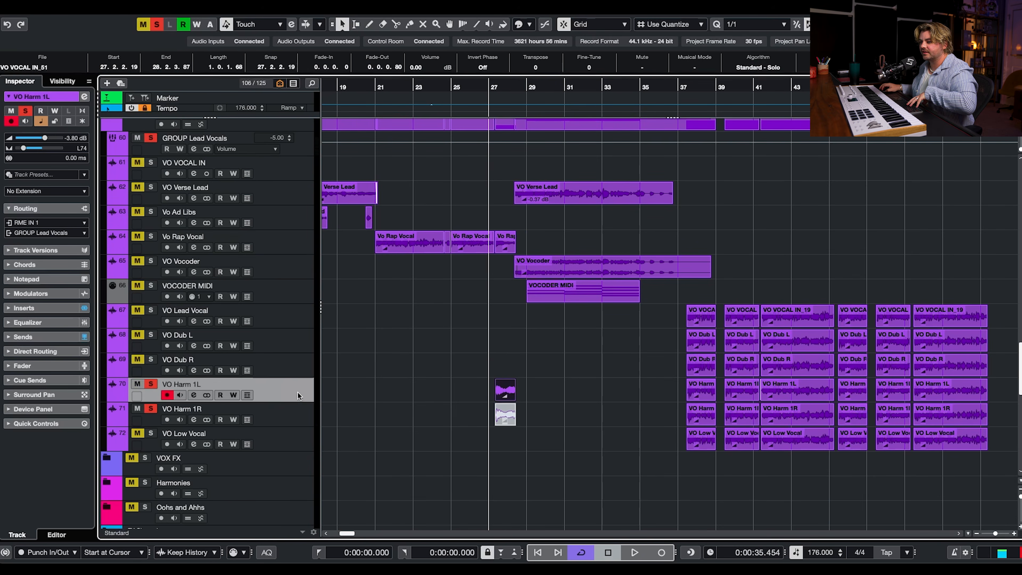
pyautogui.press('space')
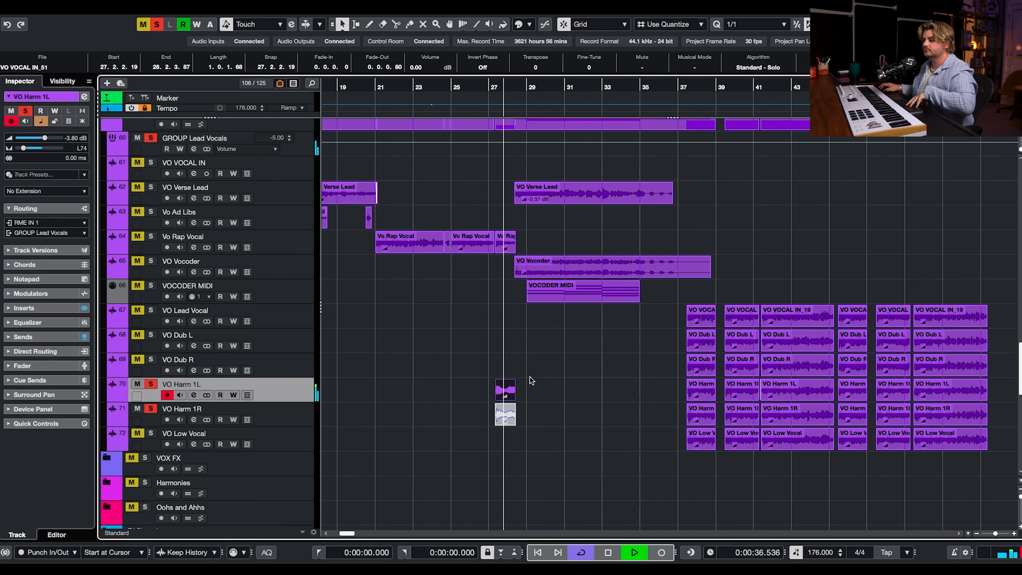
pyautogui.press('space')
# Step: Swap the mute states of the two harmony clips and play the VO Harm 1R clip alone
pyautogui.moveTo(532, 378); pyautogui.dragTo(479, 430)
pyautogui.hotkey('alt', 'm')
pyautogui.press('space')
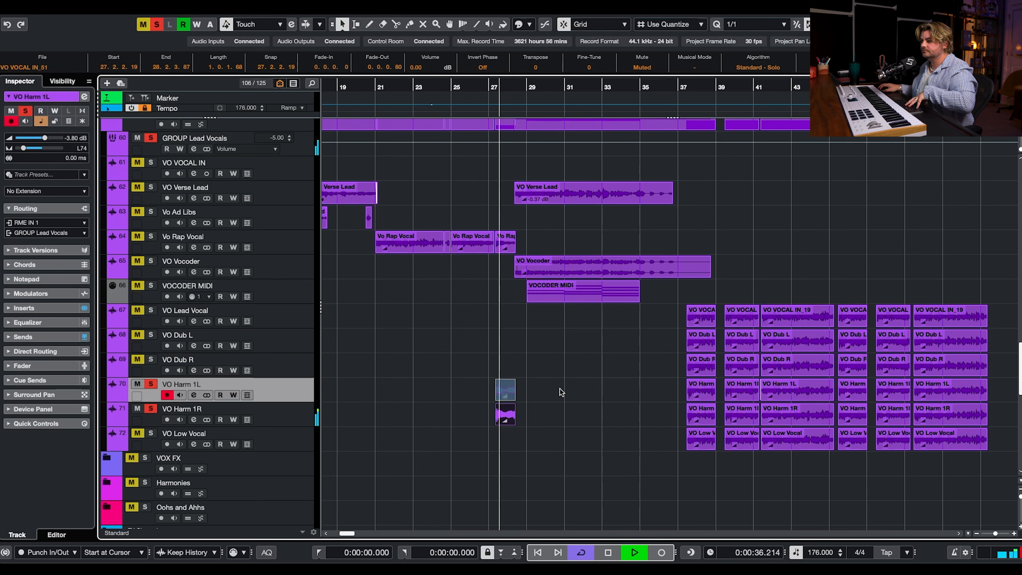
pyautogui.press('space')
# Step: Unmute the VO Harm 1L clip, solo Vo Rap Vocal again and play it with both harmonies from bar 27
pyautogui.hotkey('alt', 'm')
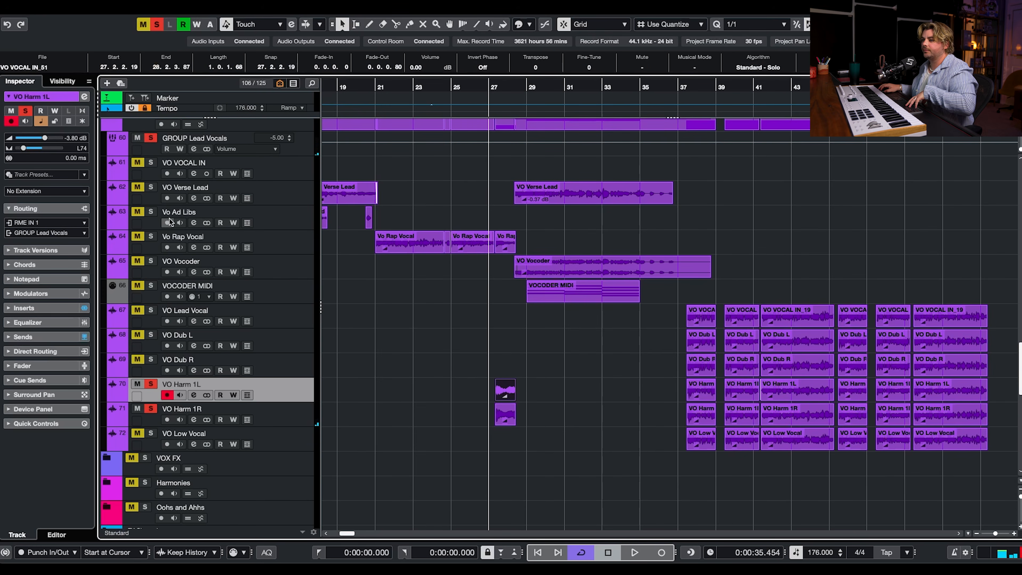
pyautogui.moveTo(503, 225); pyautogui.dragTo(468, 210)
pyautogui.press('space')
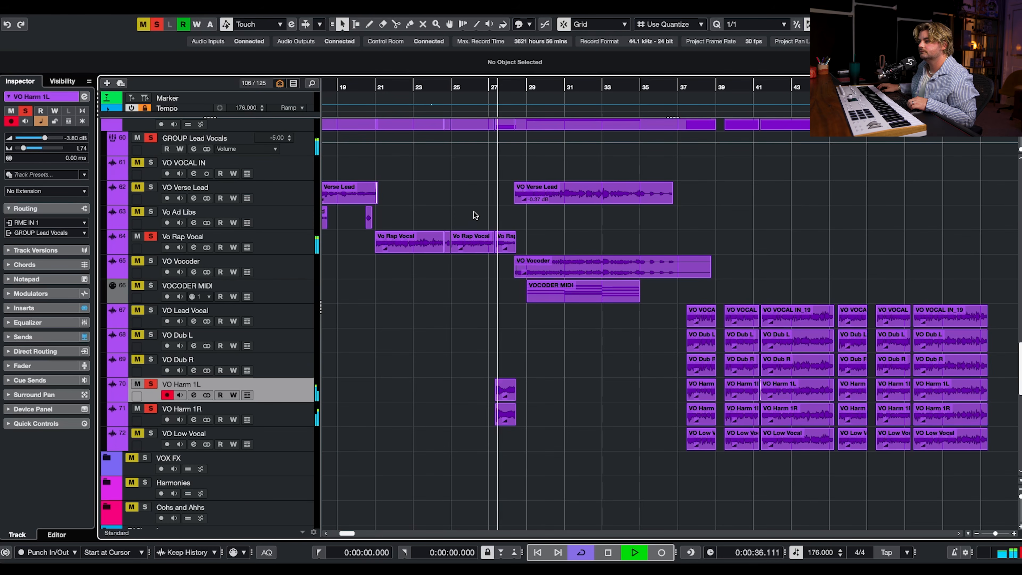
pyautogui.press('space')
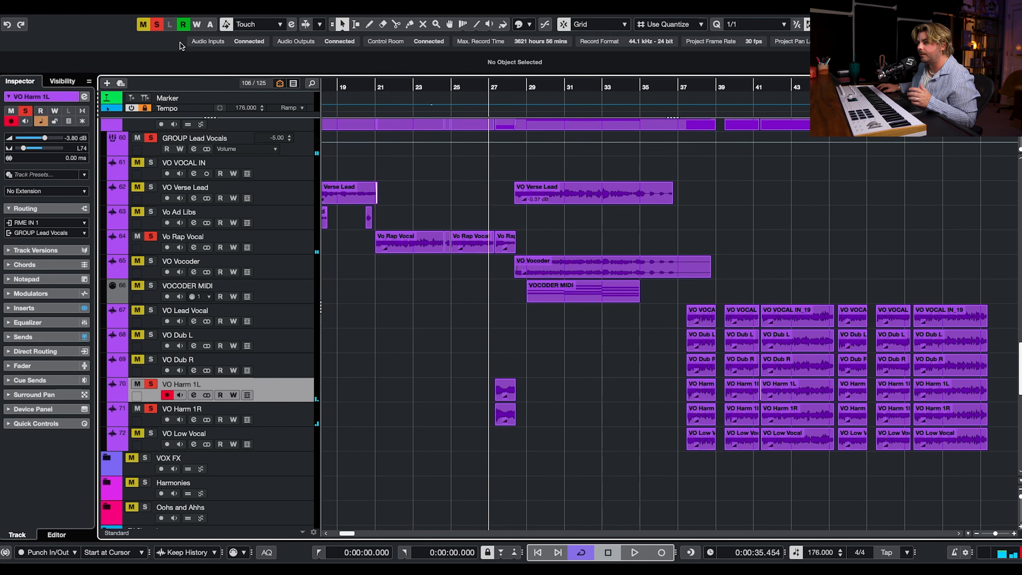
# Step: Clear all solos and play the full mix from bar 28 through the VO Verse Lead and VO Vocoder clips
pyautogui.click(157, 25)
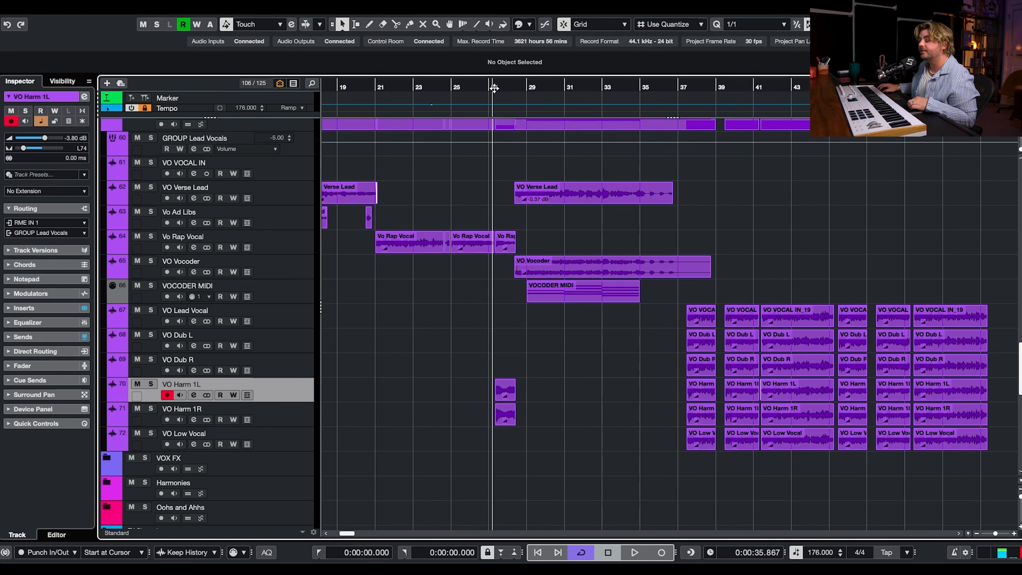
pyautogui.scroll(1, 593, 212)
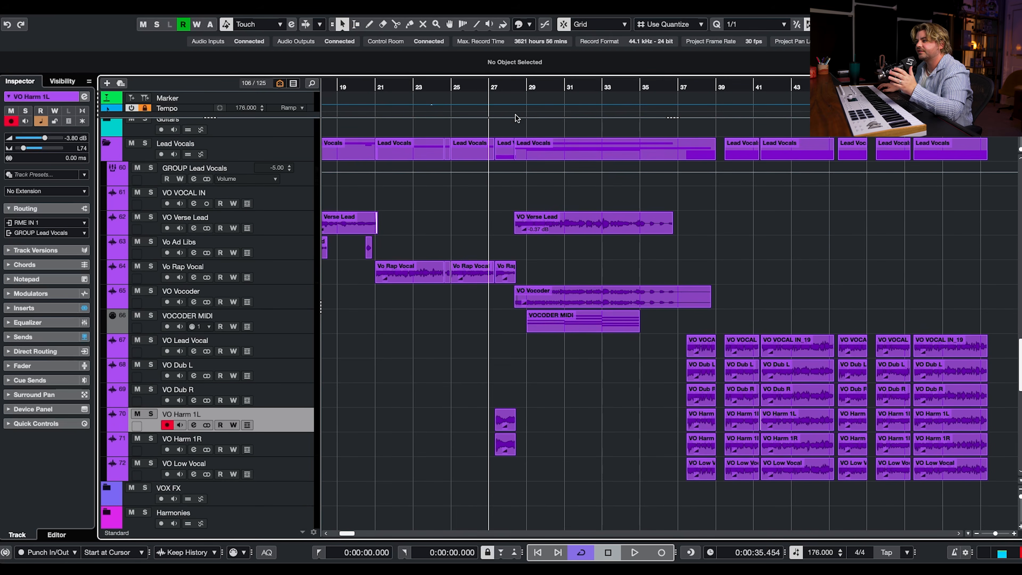
pyautogui.click(509, 90)
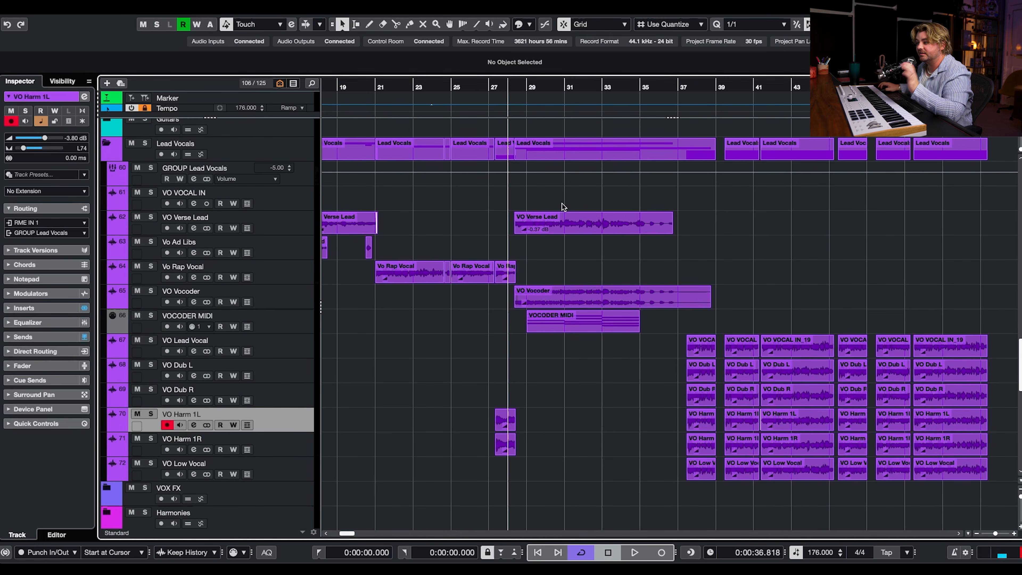
pyautogui.scroll(1, 593, 258)
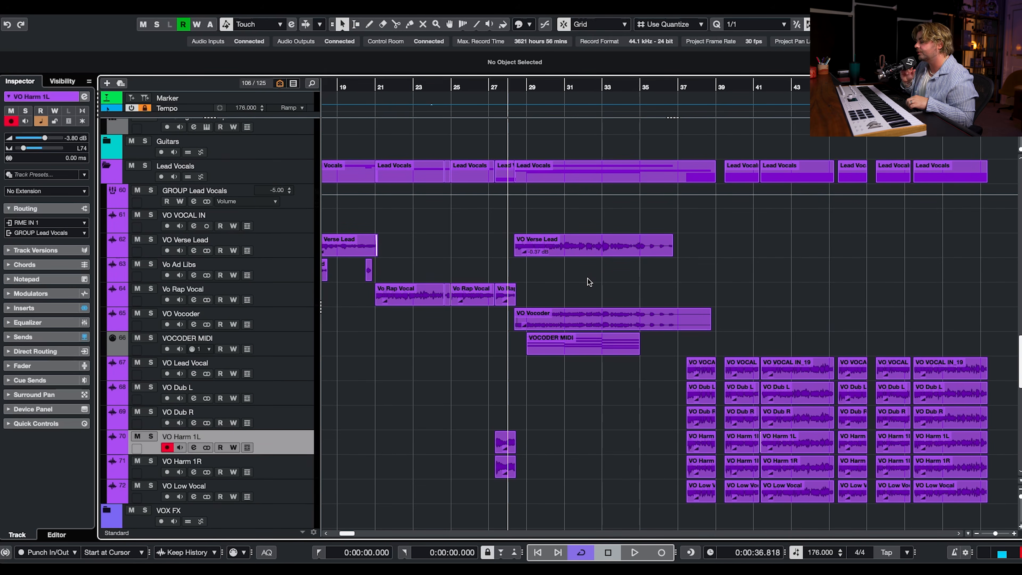
pyautogui.scroll(-2, 589, 279)
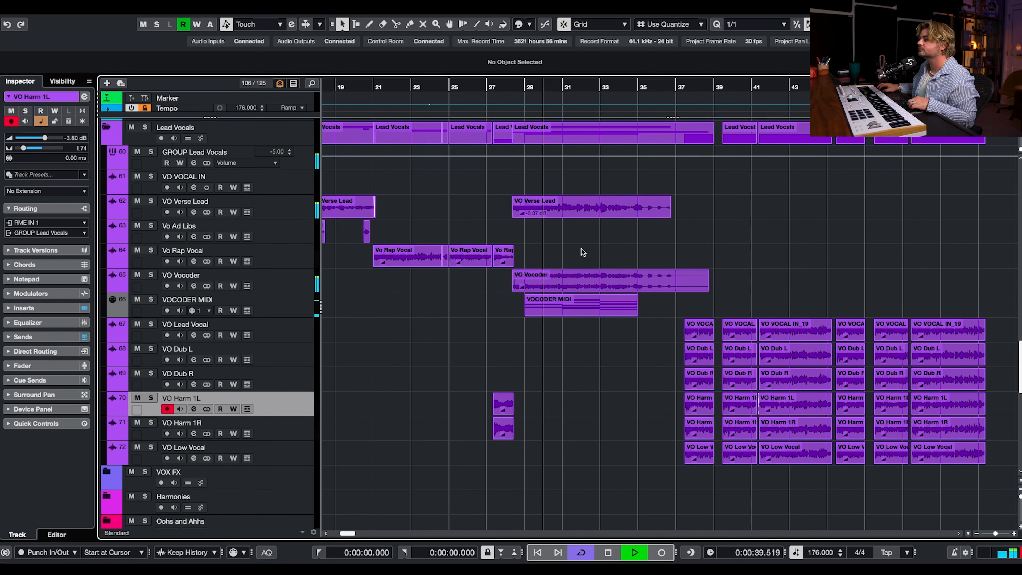
pyautogui.scroll(1, 584, 247)
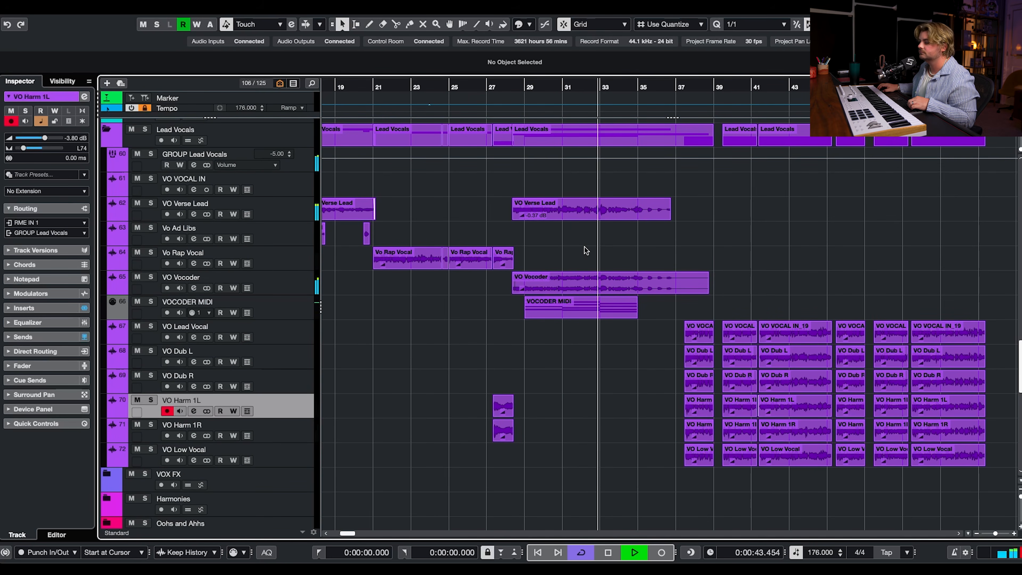
pyautogui.hscroll(1, 581, 246)
pyautogui.hscroll(1, 581, 250)
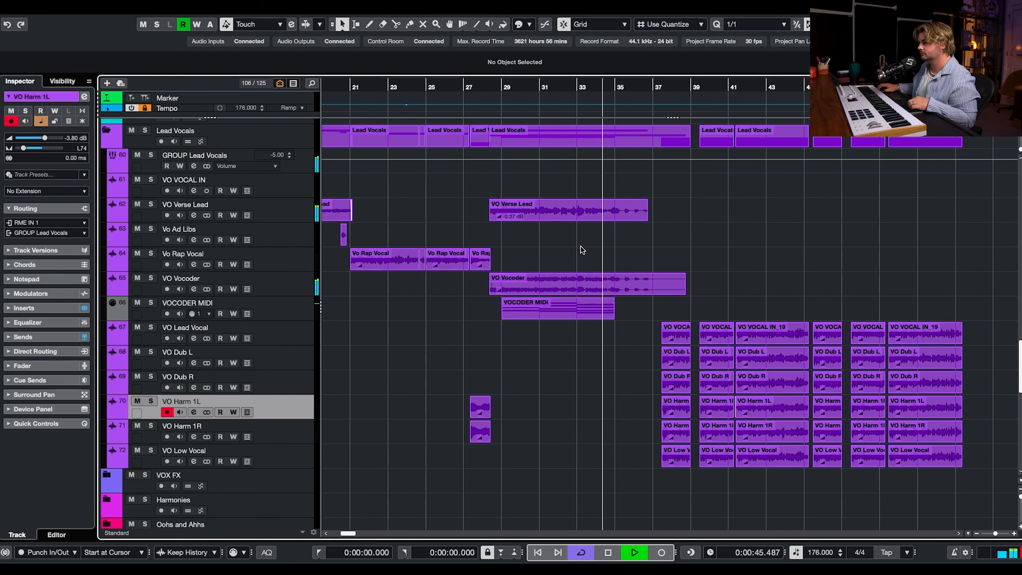
pyautogui.scroll(1, 580, 249)
pyautogui.scroll(1, 582, 249)
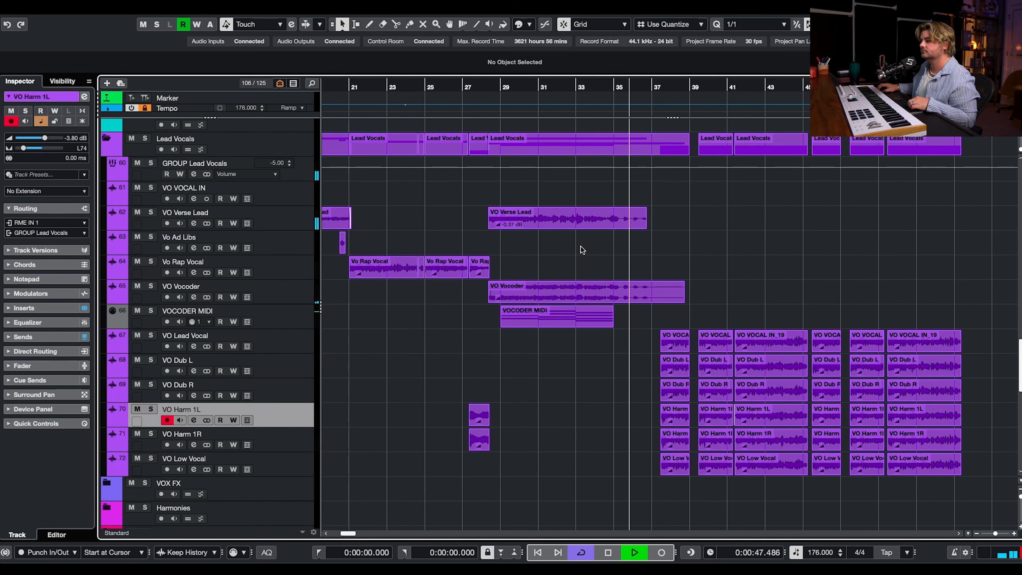
pyautogui.press('space')
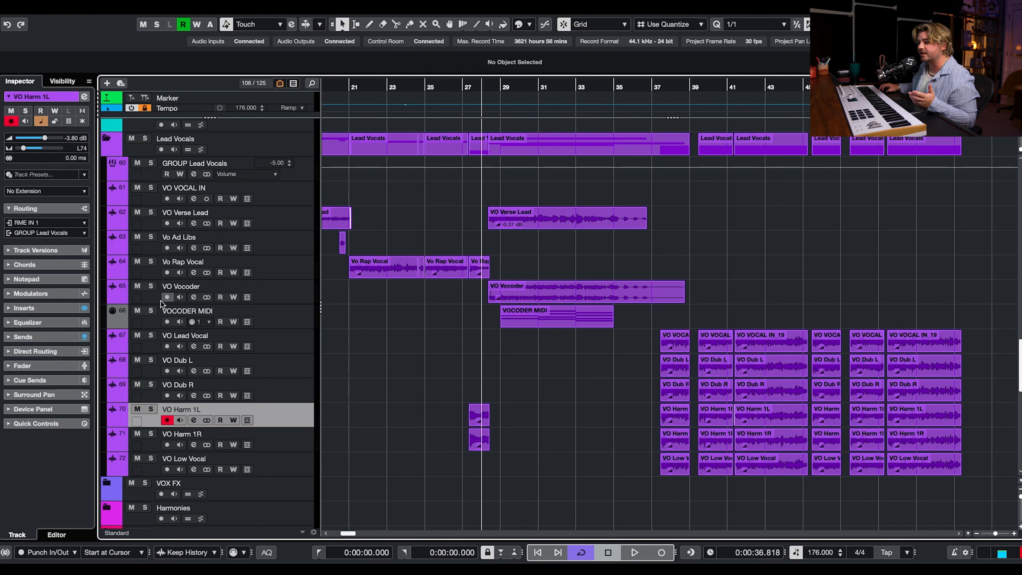
# Step: Solo VO Vocoder with VOCODER MIDI and examine the MIDI part's chords and the track's output routing
pyautogui.click(153, 288)
pyautogui.click(273, 292)
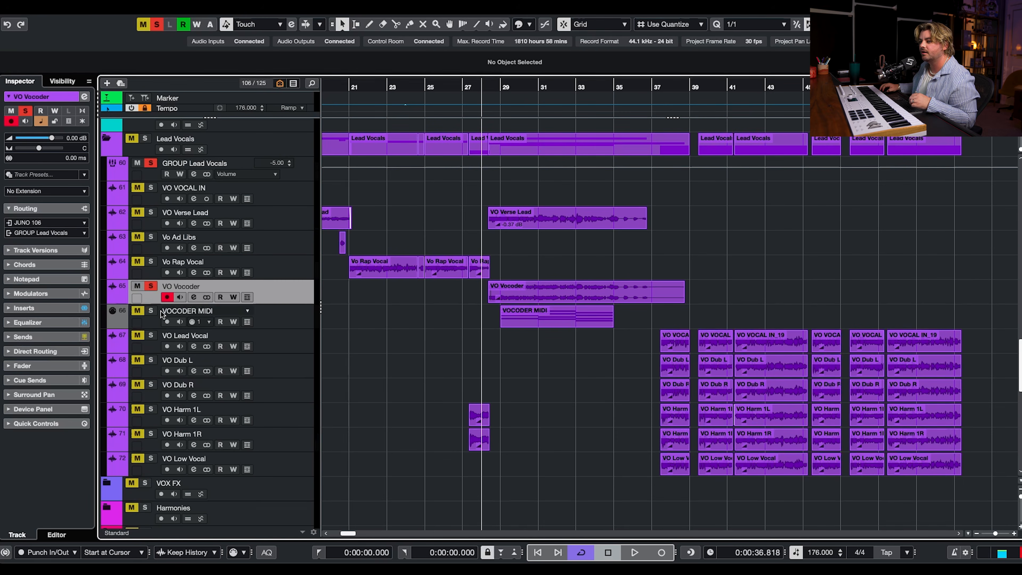
pyautogui.click(288, 326)
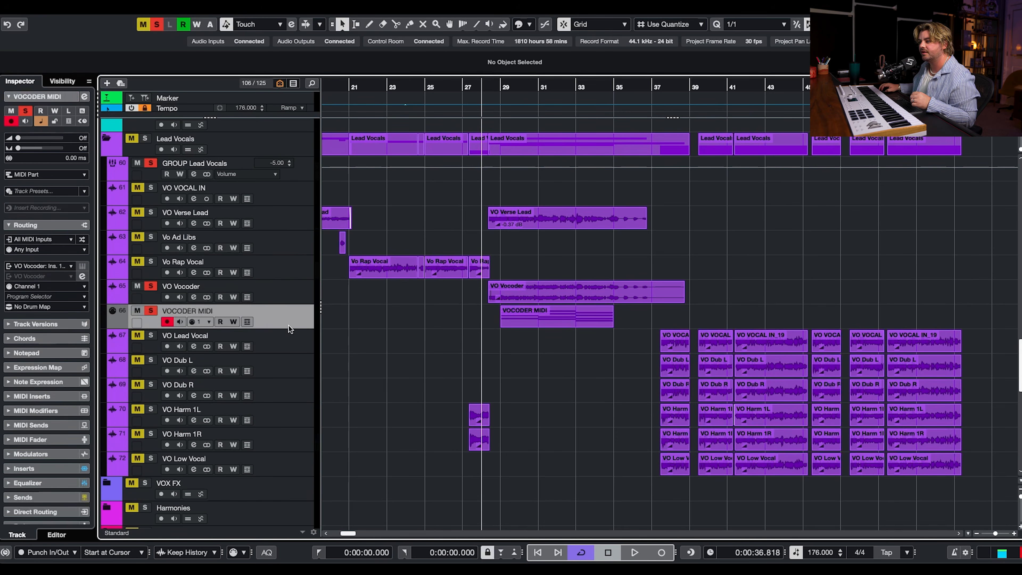
pyautogui.doubleClick(577, 316)
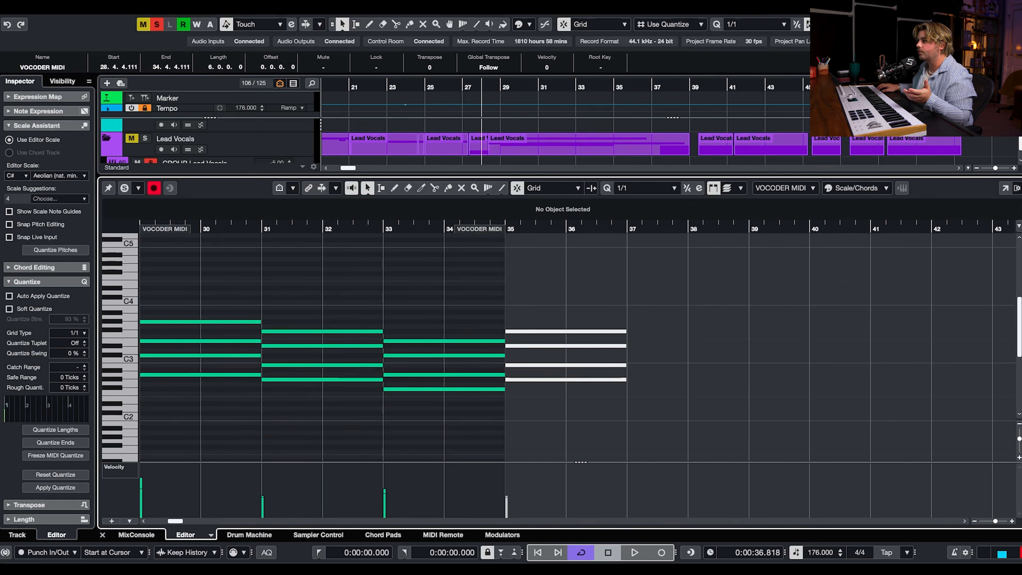
pyautogui.press('Tab')
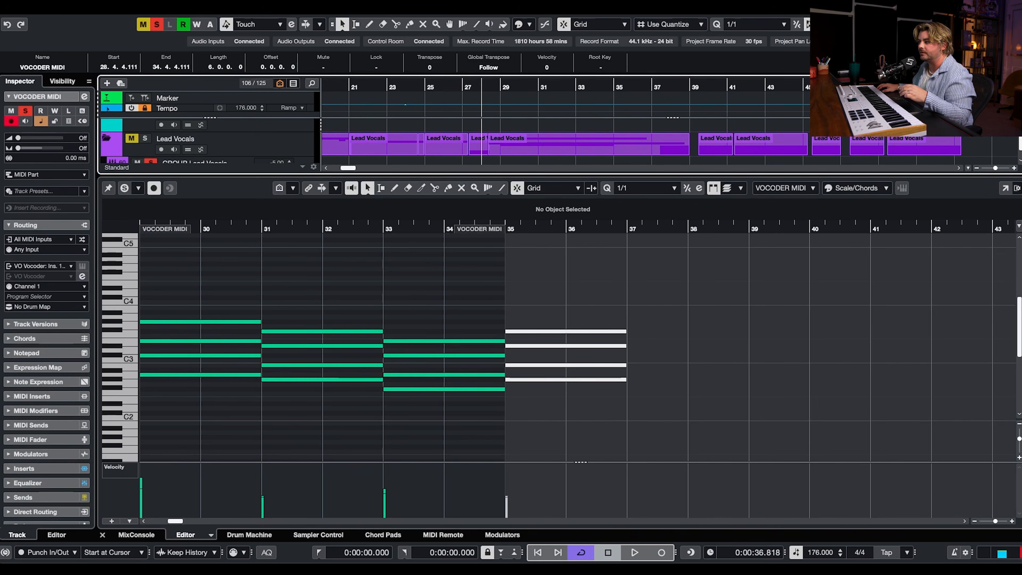
pyautogui.press('Return')
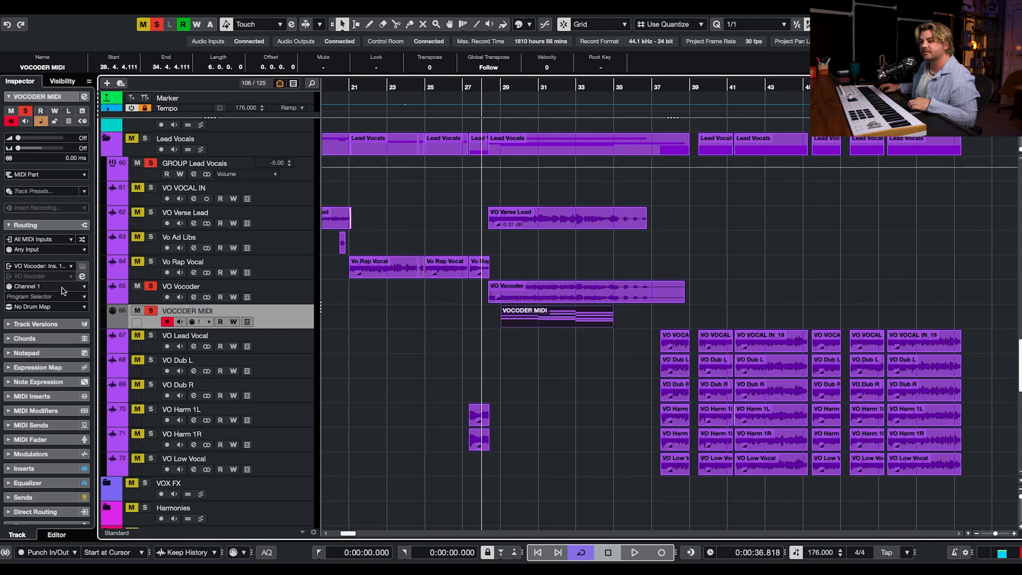
pyautogui.click(47, 267)
pyautogui.click(105, 391)
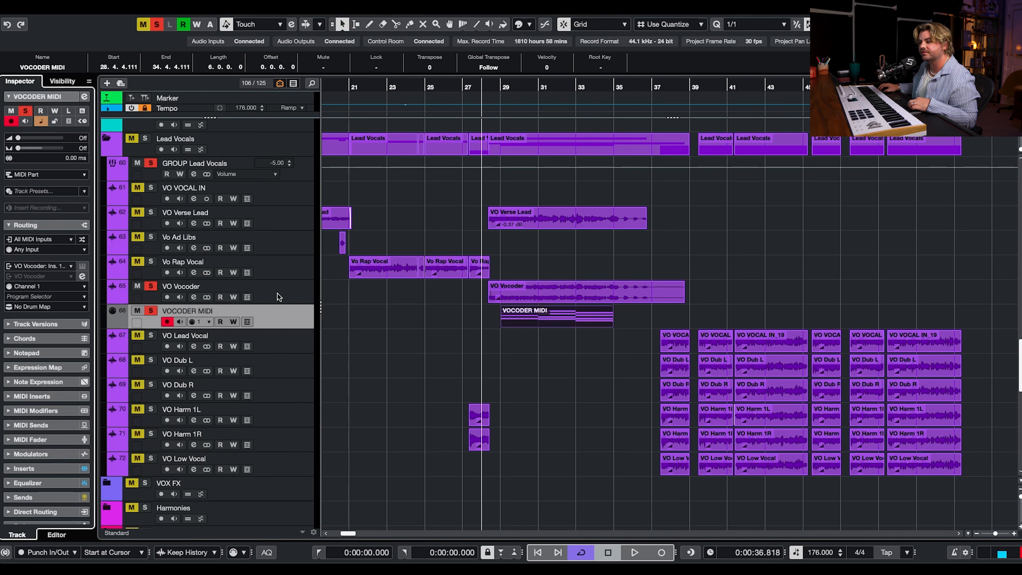
pyautogui.click(193, 297)
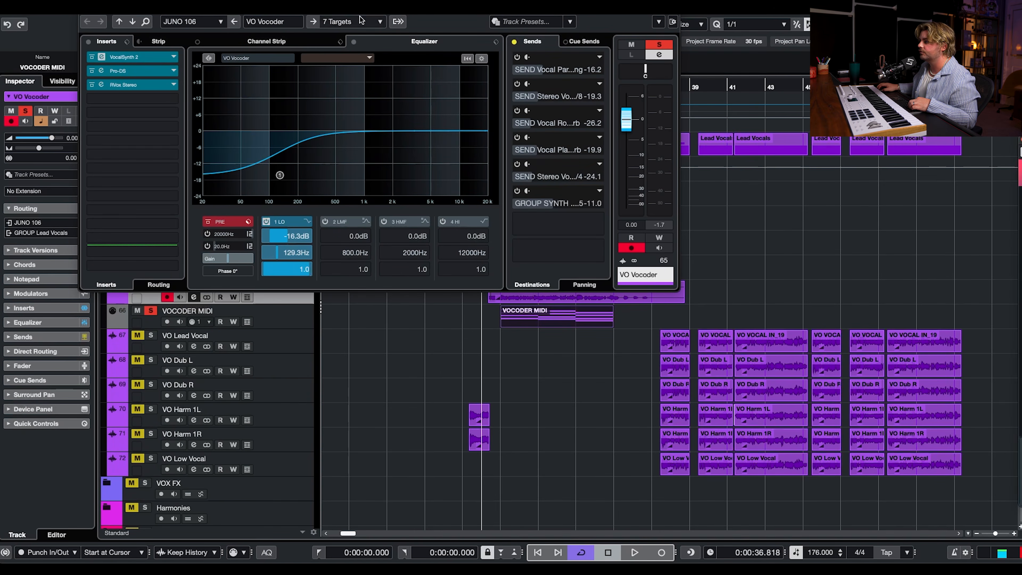
pyautogui.moveTo(200, 60); pyautogui.dragTo(238, 59)
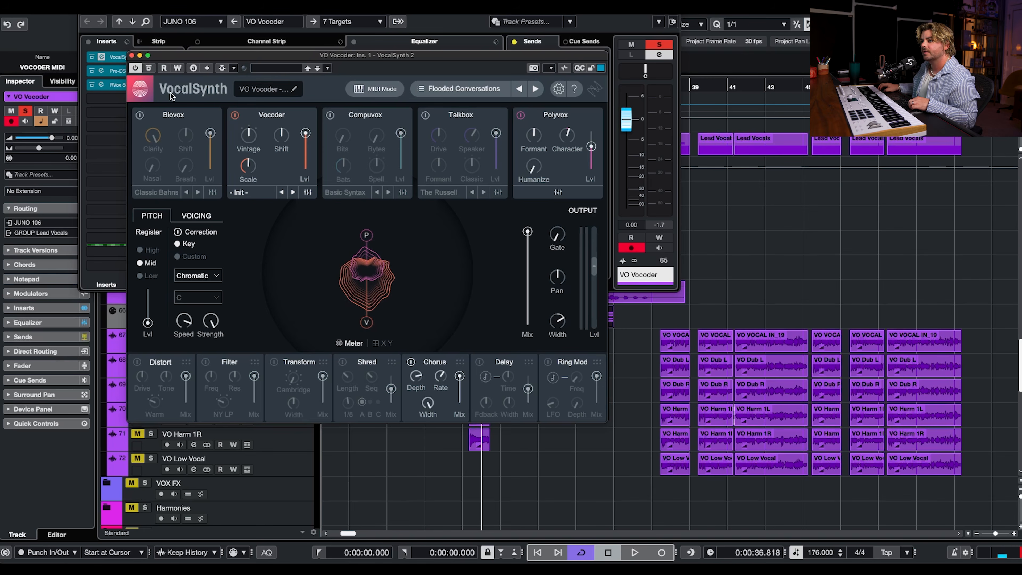
pyautogui.press('space')
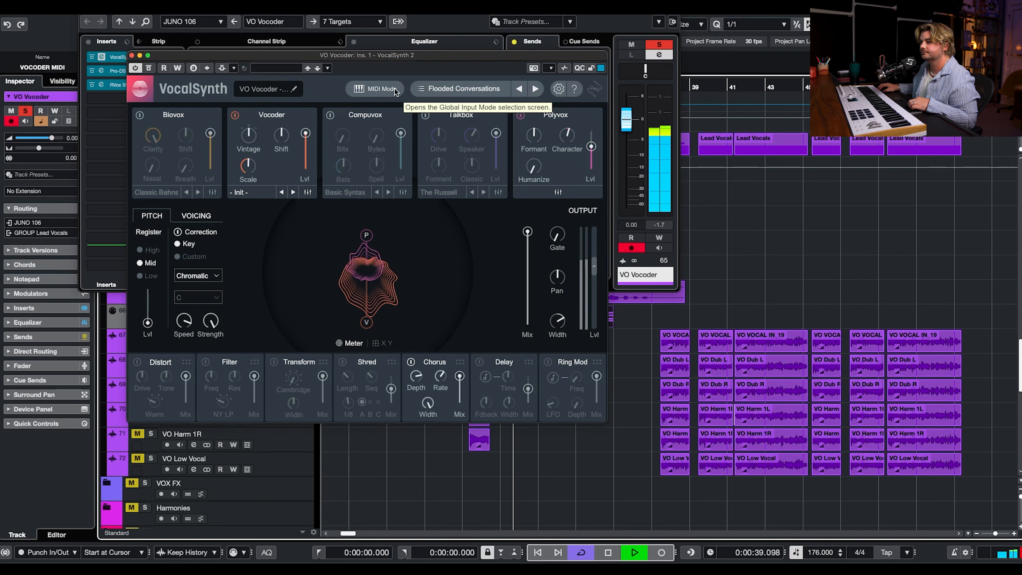
pyautogui.click(131, 55)
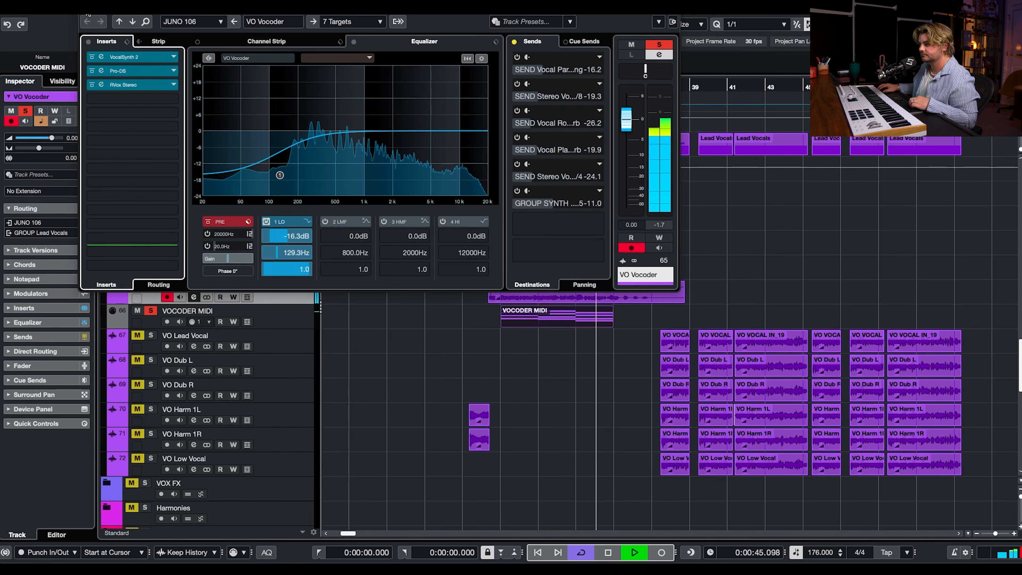
pyautogui.press('space')
pyautogui.click(86, 9)
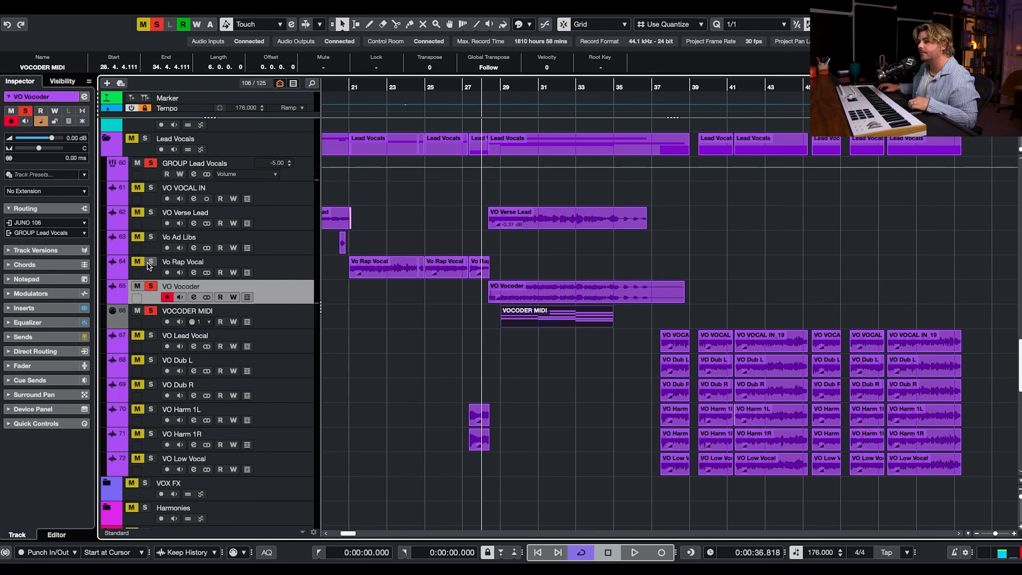
# Step: Add VO Verse Lead to the soloed vocoder and play both parts from bar 28
pyautogui.click(150, 212)
pyautogui.press('space')
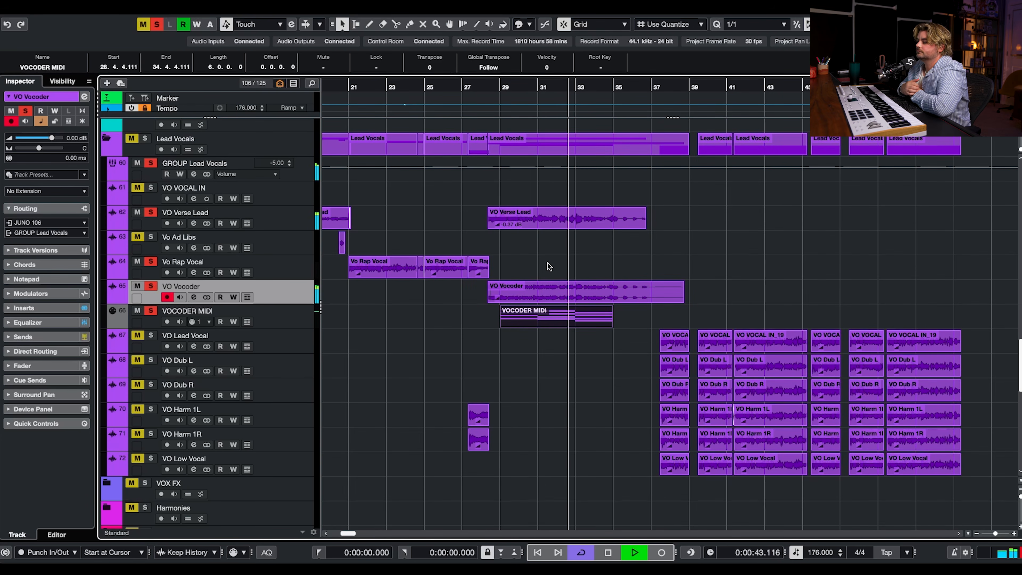
pyautogui.hscroll(10, 547, 268)
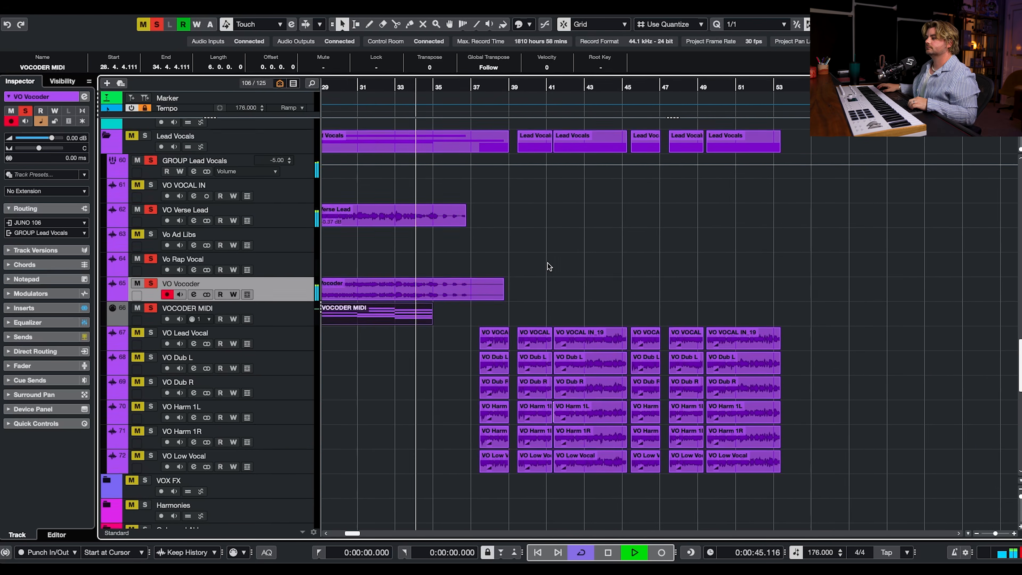
pyautogui.hscroll(-12, 522, 275)
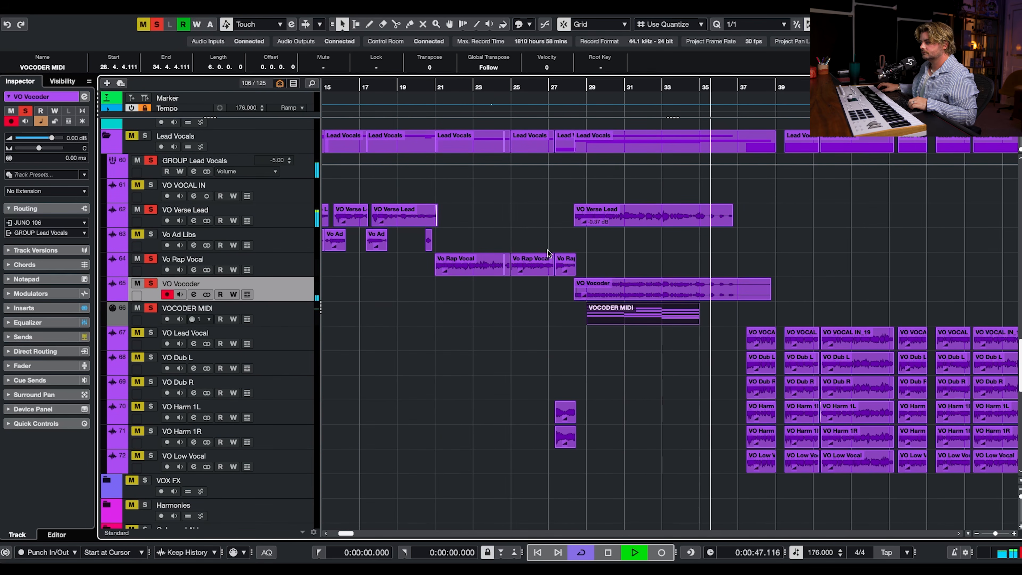
# Step: Stop playback, clear all solos, and select the Mute automation between bars 35 and 37 on the vocal FX returns group
pyautogui.press('space')
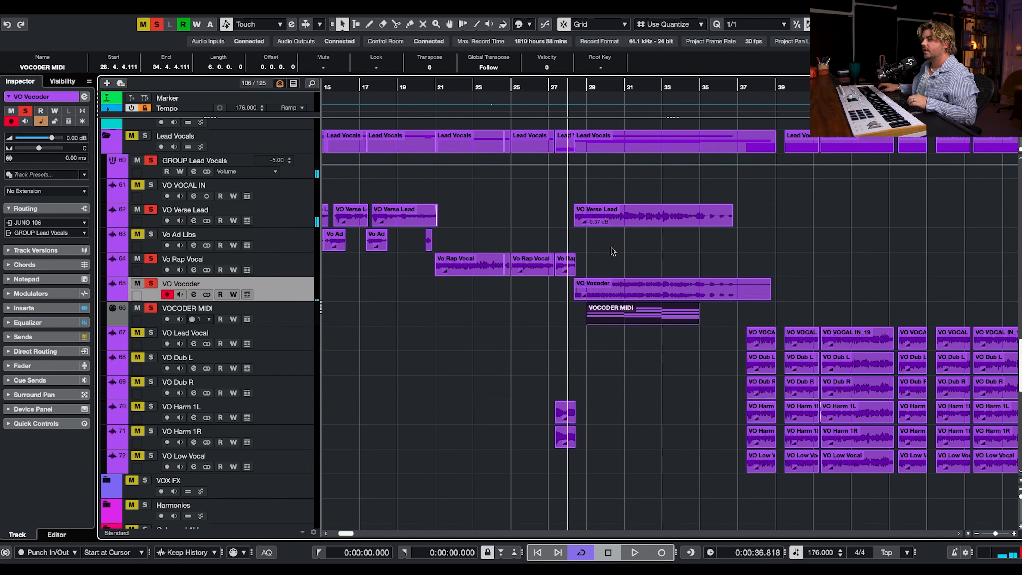
pyautogui.click(155, 25)
pyautogui.scroll(-15, 554, 183)
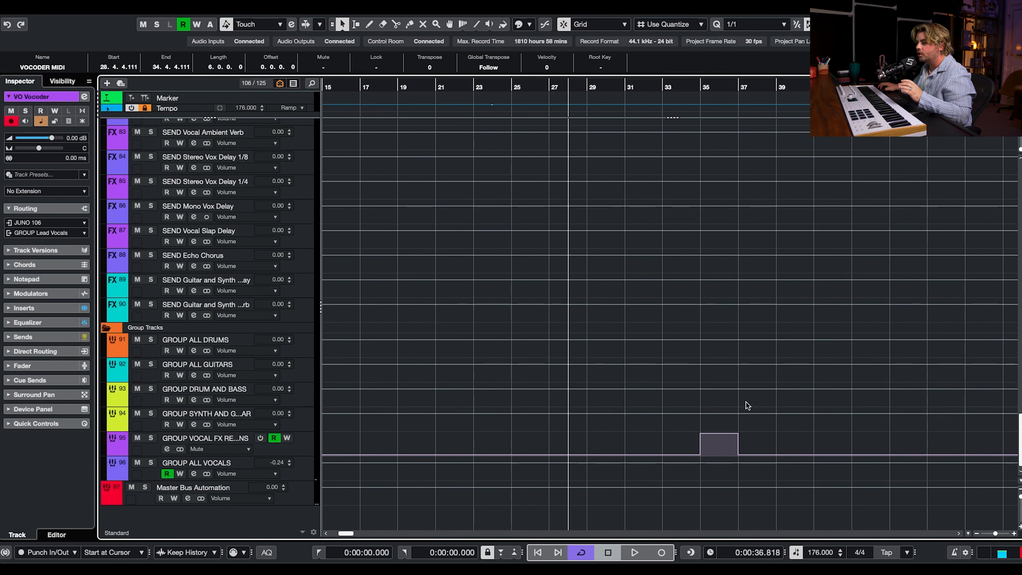
pyautogui.moveTo(748, 419); pyautogui.dragTo(678, 444)
pyautogui.scroll(20, 710, 410)
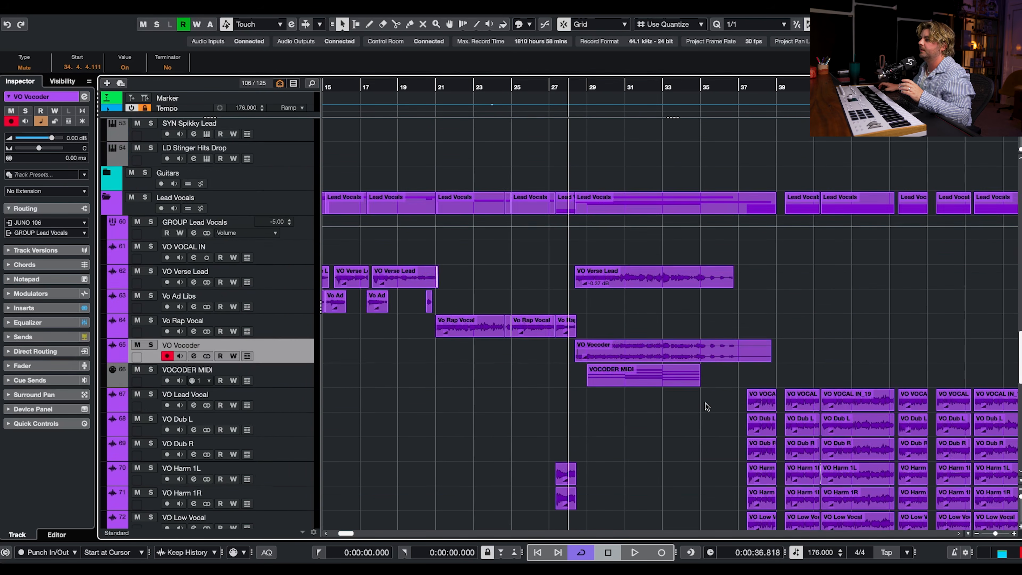
# Step: Show the Mute automation lane on GROUP Synths and Keys
pyautogui.scroll(2, 735, 253)
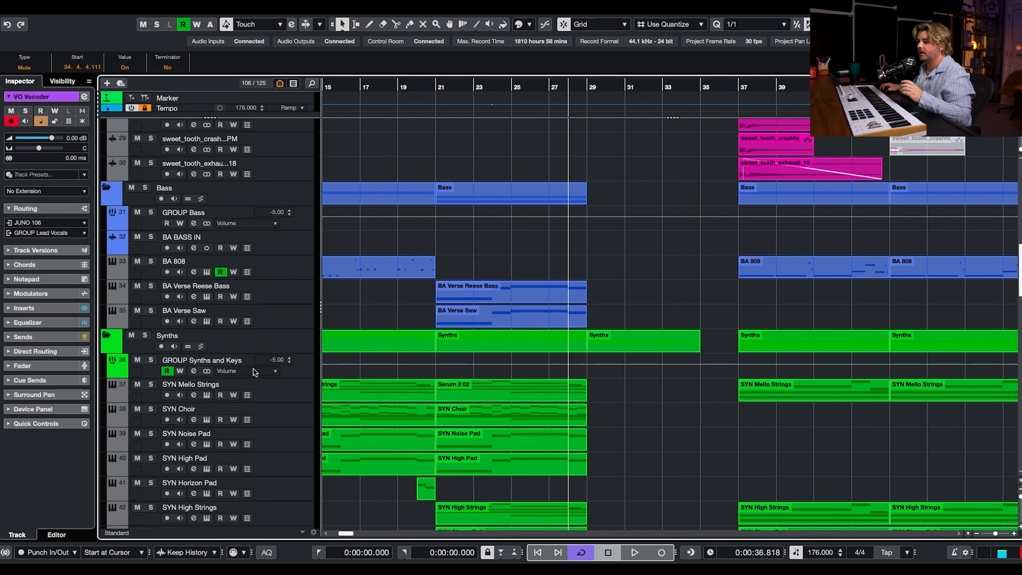
pyautogui.click(247, 371)
pyautogui.click(246, 390)
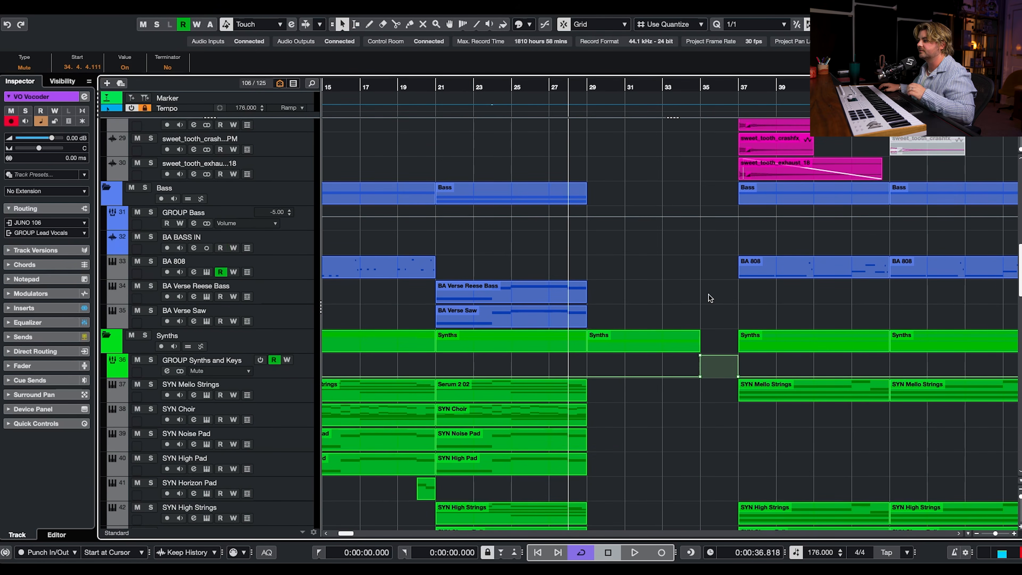
# Step: Play the full mix from bar 33 through the muted section into bar 36
pyautogui.scroll(10, 710, 297)
pyautogui.click(668, 87)
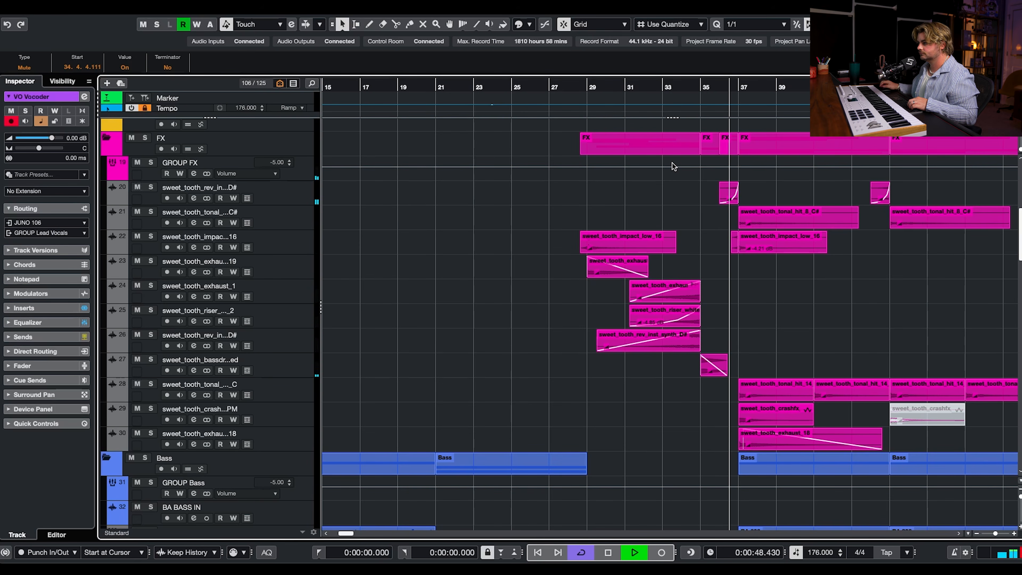
pyautogui.press('space')
# Step: Solo VO Lead Vocal, examine its inserts and sends, and play the soloed part from bar 37
pyautogui.hscroll(6, 735, 262)
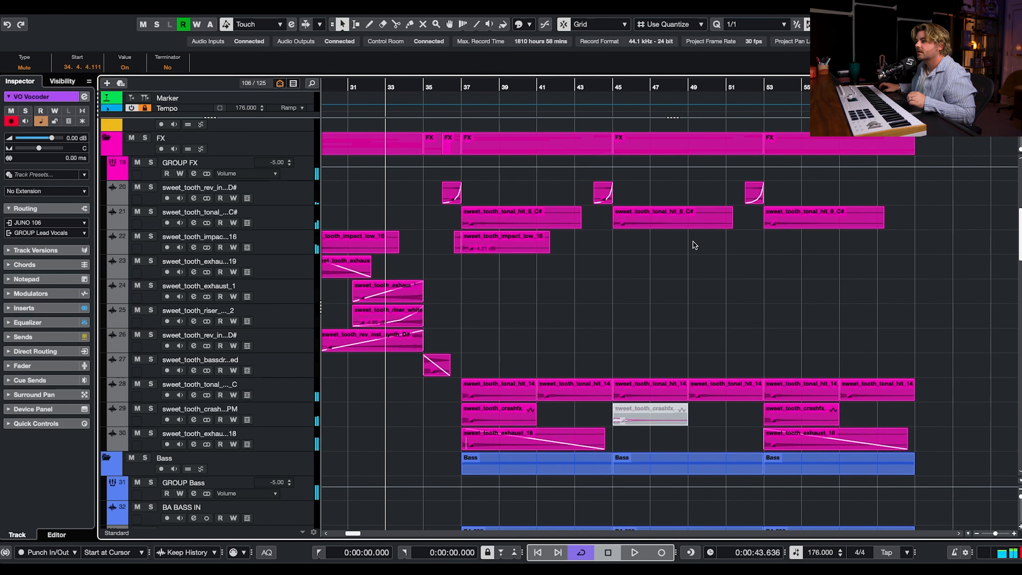
pyautogui.scroll(-6, 693, 242)
pyautogui.scroll(-15, 663, 236)
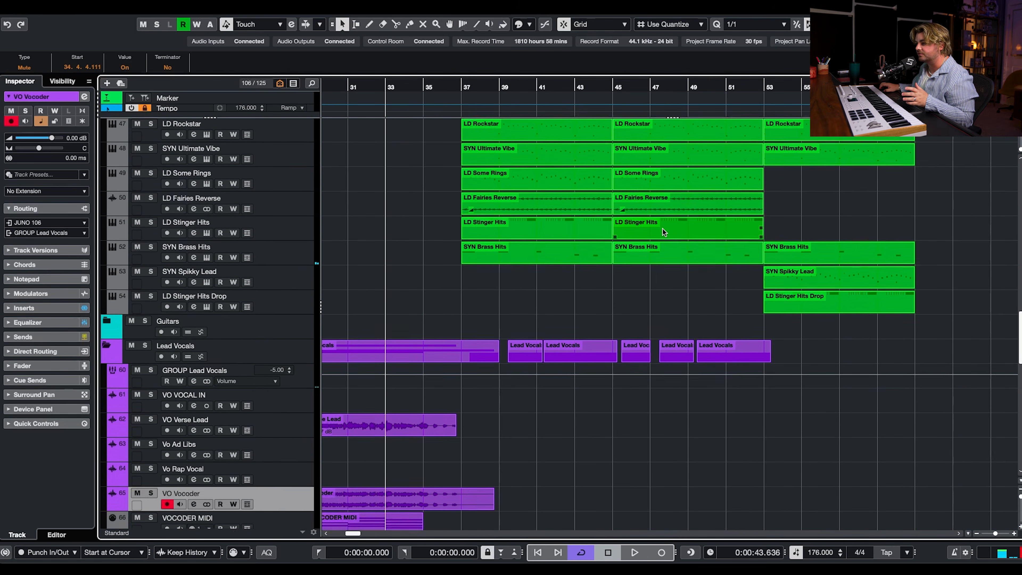
pyautogui.scroll(-4, 664, 231)
pyautogui.hscroll(-1, 652, 210)
pyautogui.scroll(3, 635, 184)
pyautogui.click(538, 87)
pyautogui.click(150, 252)
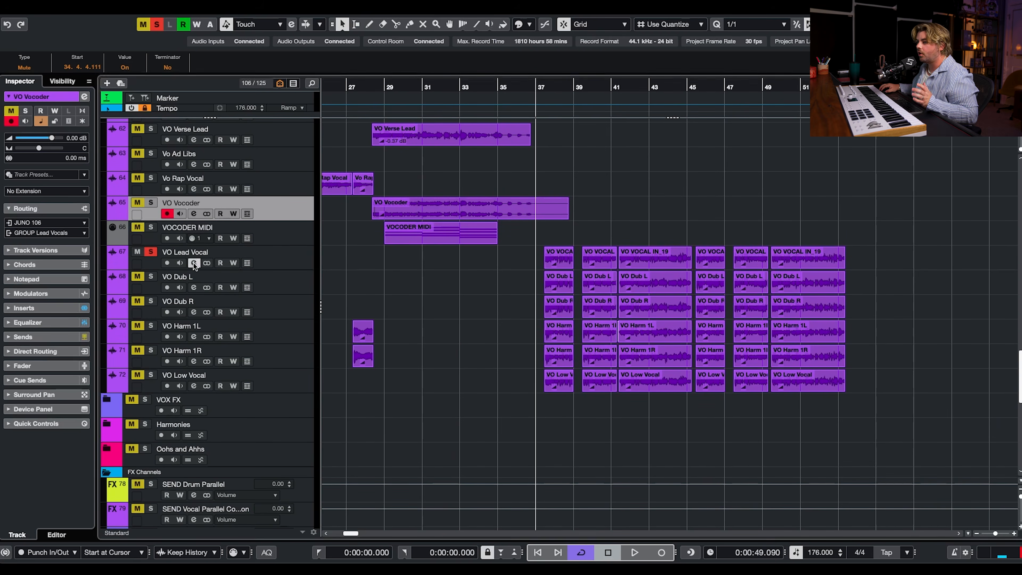
pyautogui.click(193, 263)
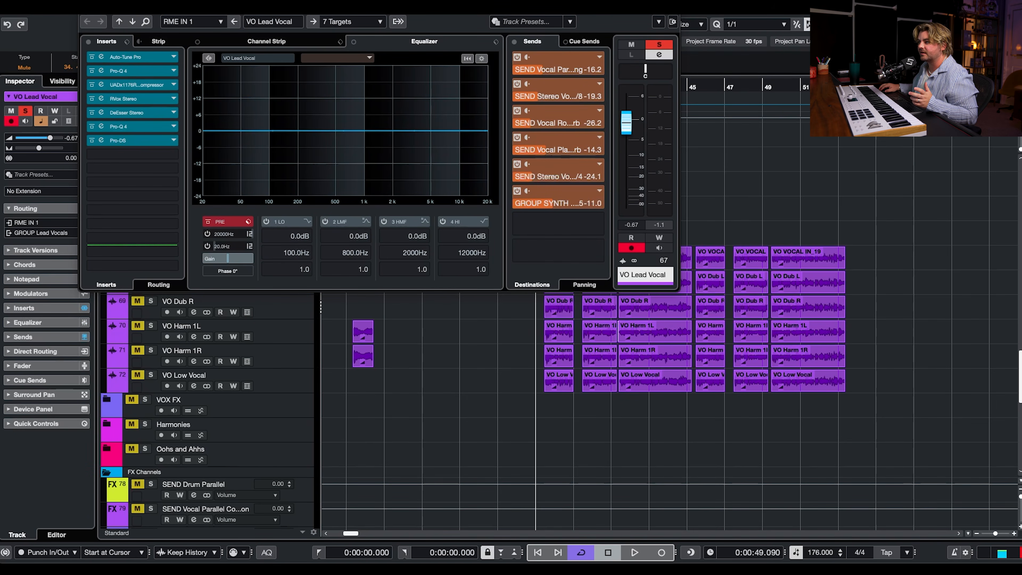
pyautogui.press('super+w')
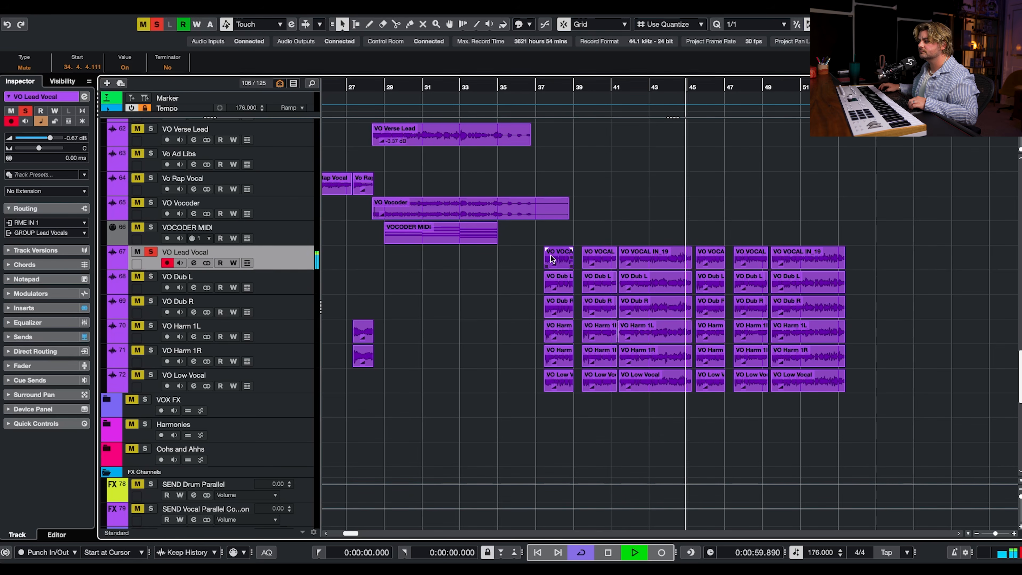
pyautogui.press('space')
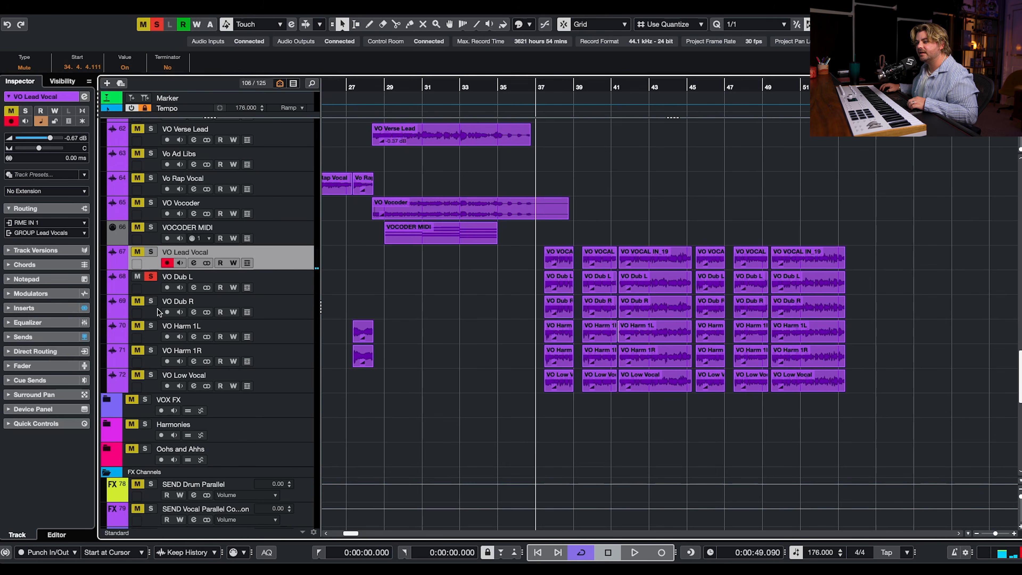
# Step: Play the soloed VO Dub L and VO Dub R from bar 37 and add VO Lead Vocal to them
pyautogui.click(298, 290)
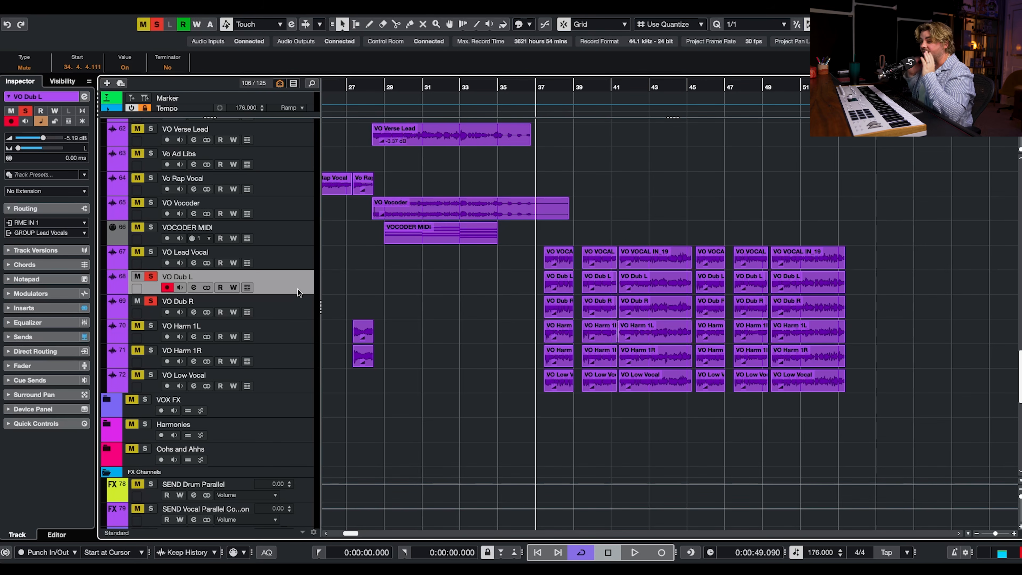
pyautogui.click(384, 145)
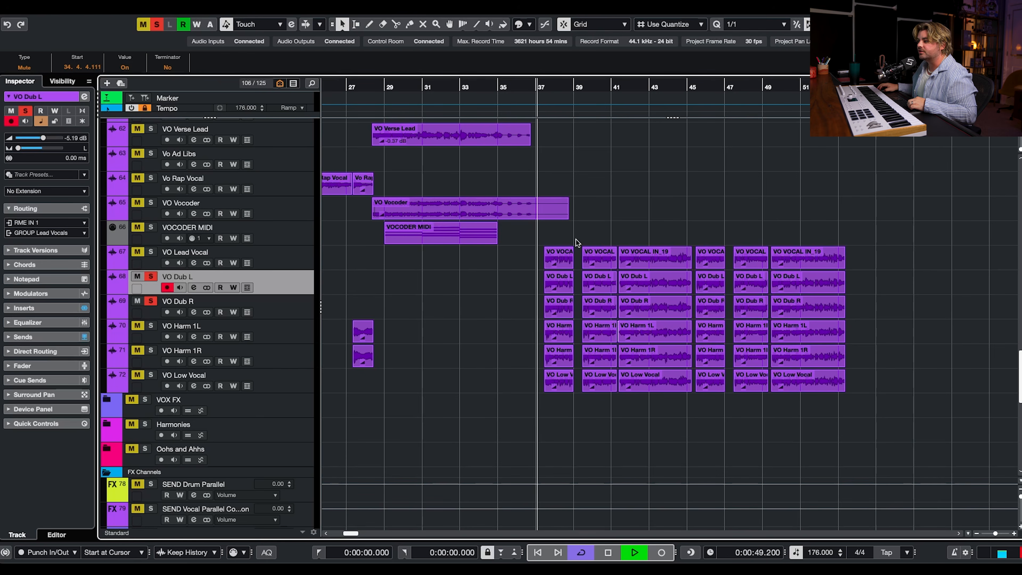
pyautogui.hscroll(-1, 582, 247)
pyautogui.scroll(1, 583, 248)
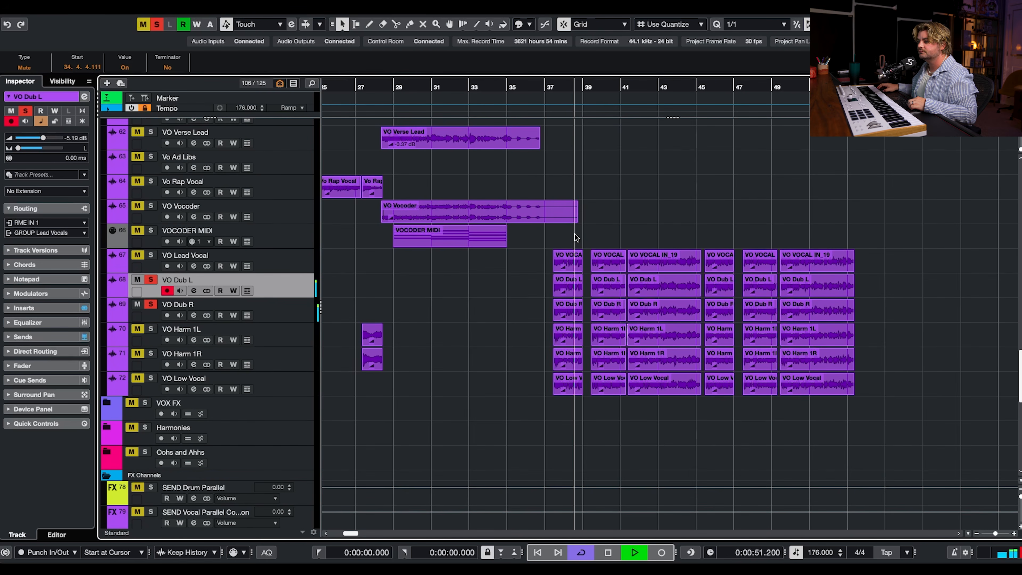
pyautogui.click(153, 256)
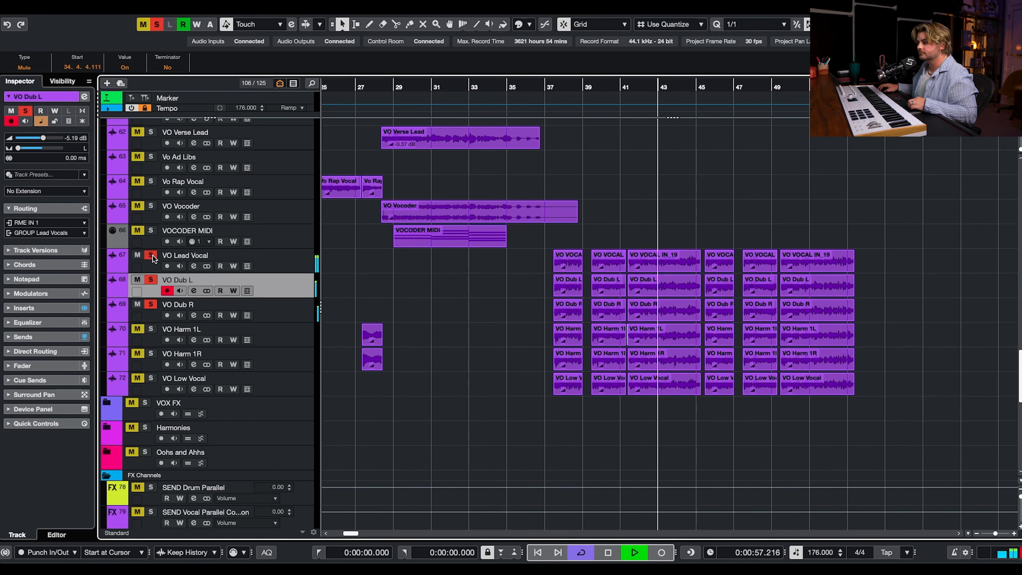
pyautogui.press('space')
# Step: Clear the lead and dub solos and solo VO Harm 1L and VO Harm 1R instead
pyautogui.click(152, 255)
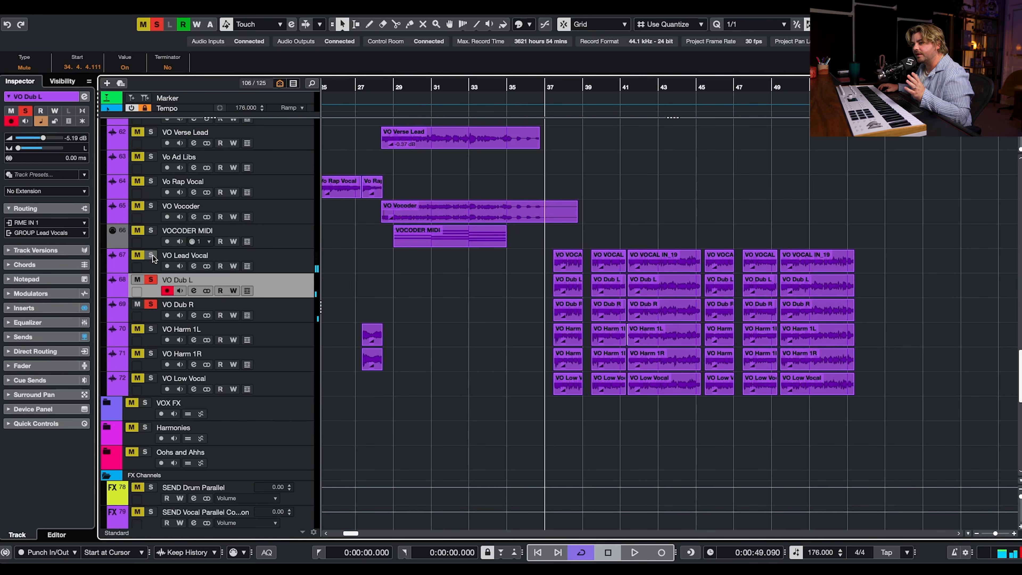
pyautogui.click(152, 280)
pyautogui.click(152, 305)
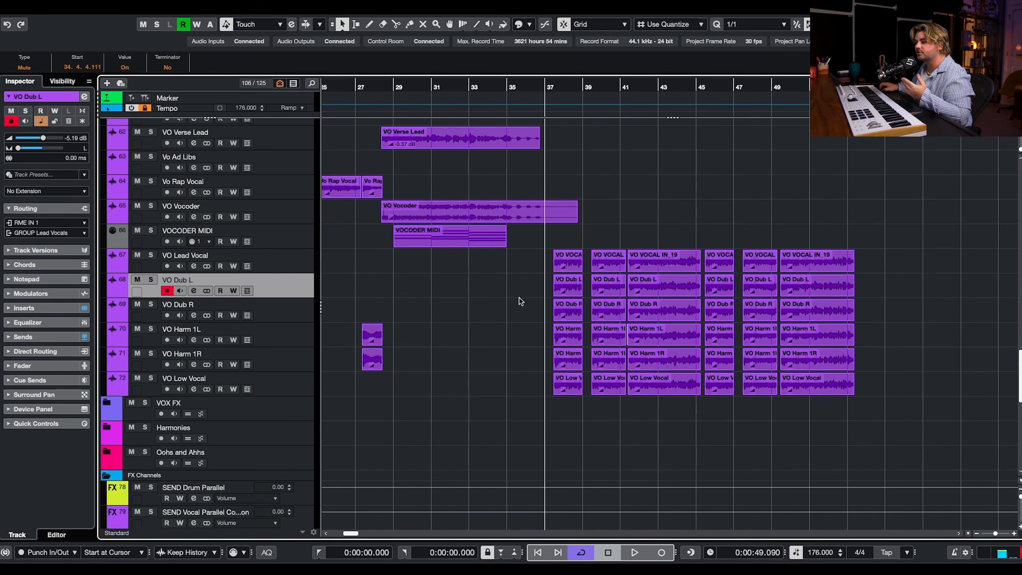
pyautogui.scroll(-3, 521, 302)
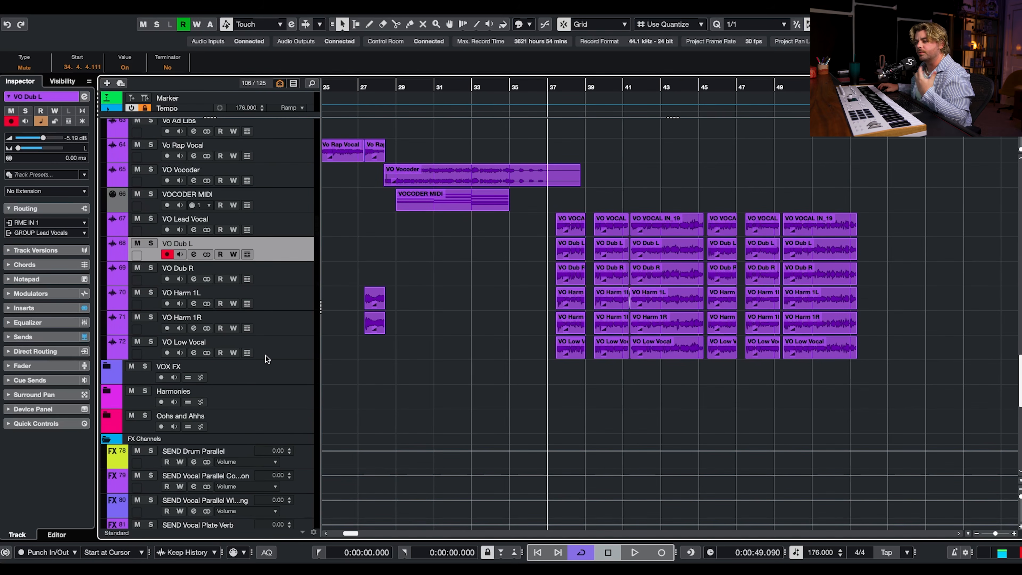
pyautogui.click(151, 294)
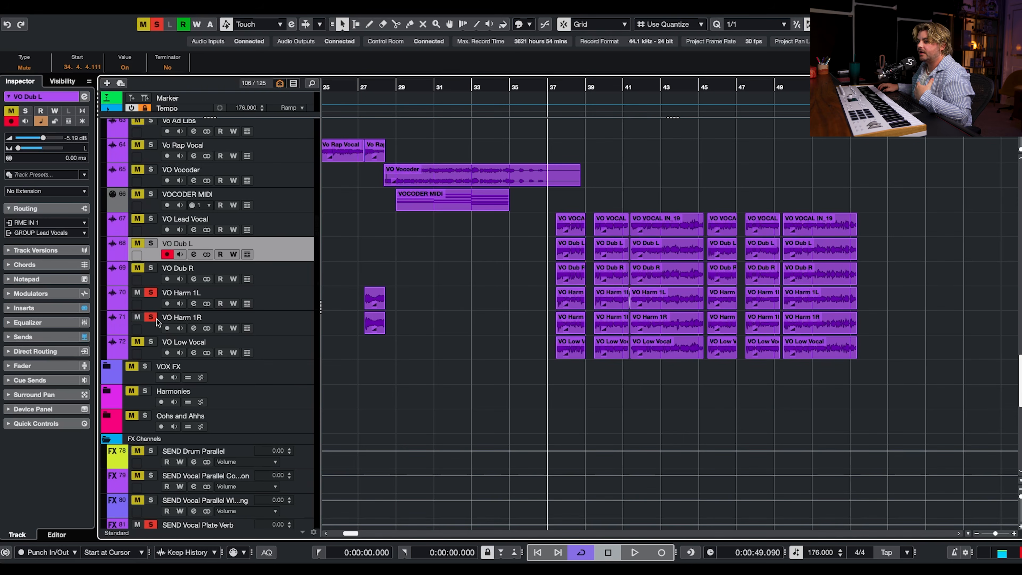
# Step: Examine VO Harm 1L's channel settings and its H910 Harmonizer insert, and close both windows
pyautogui.click(283, 301)
pyautogui.click(195, 304)
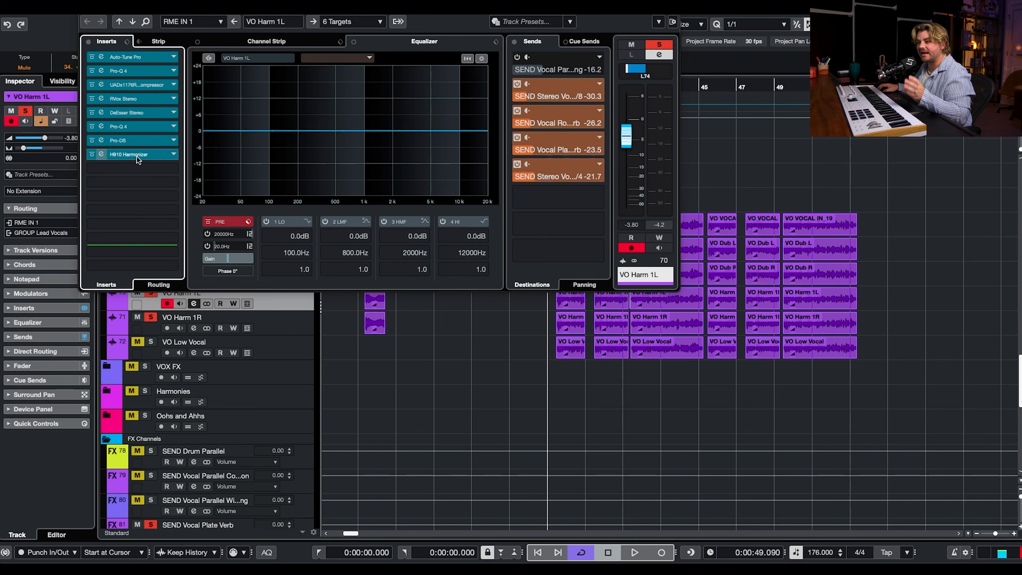
pyautogui.click(136, 155)
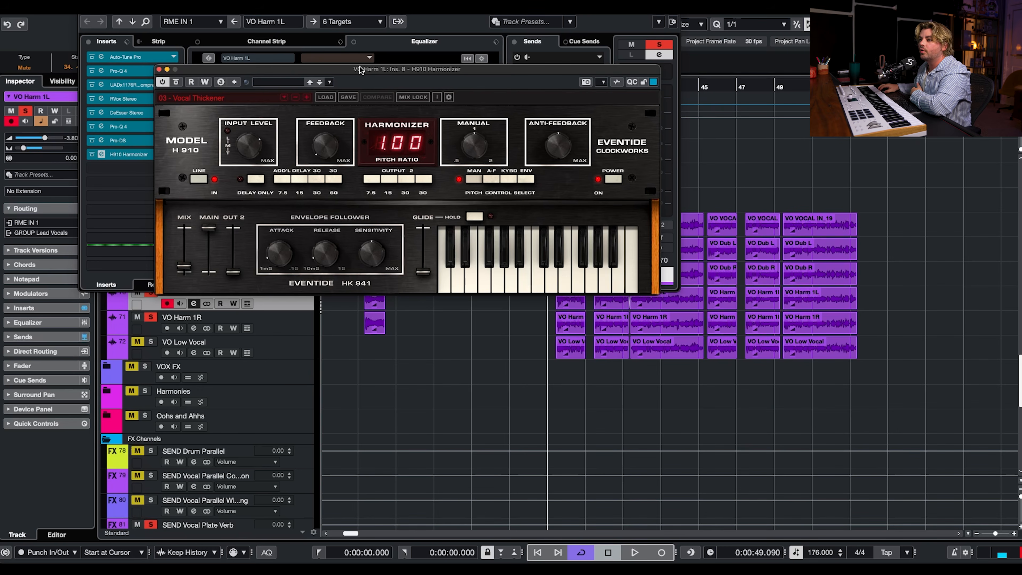
pyautogui.click(159, 69)
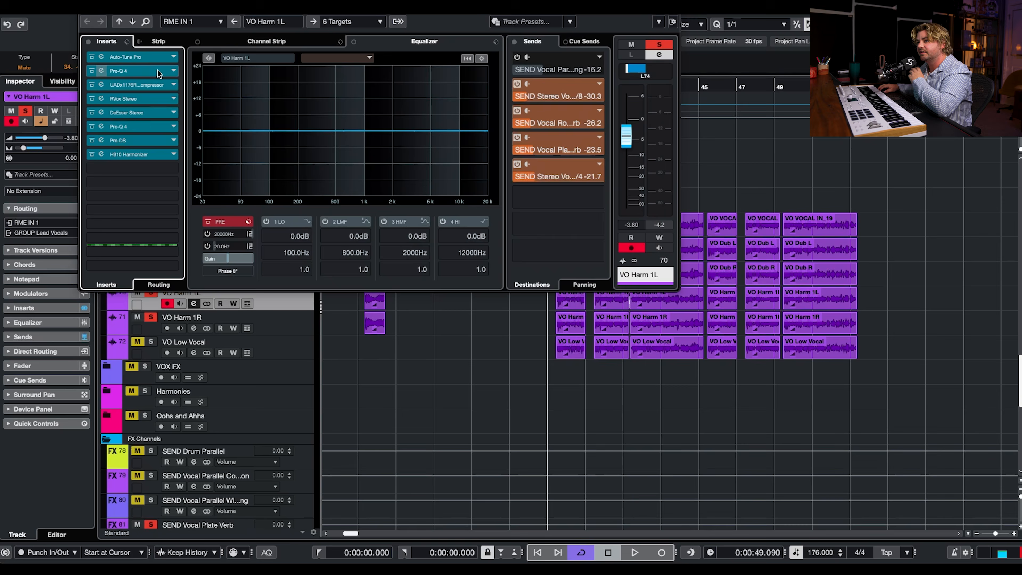
pyautogui.click(85, 9)
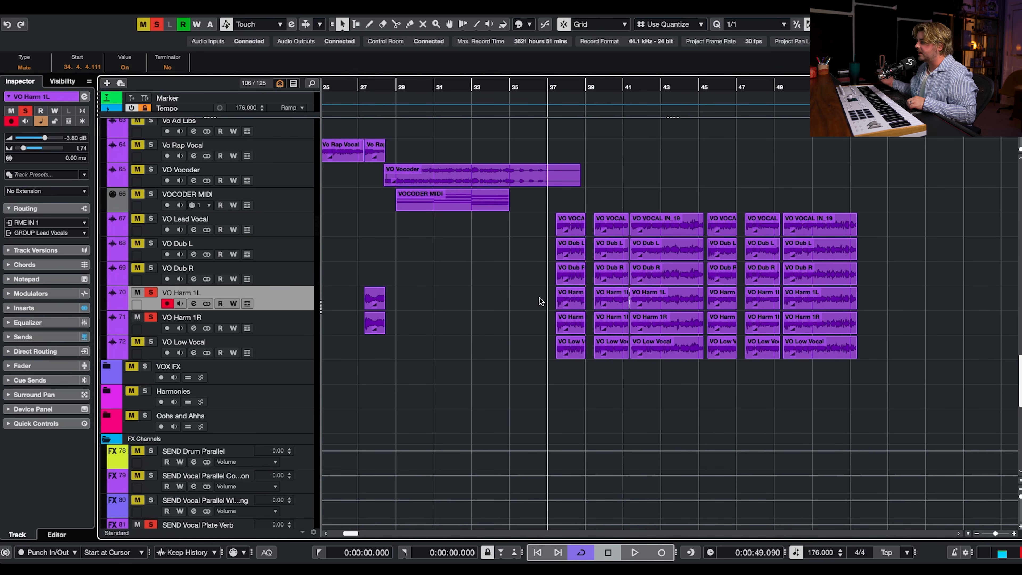
# Step: Play the soloed VO Harm 1L and VO Harm 1R from bar 37 and clear their solos
pyautogui.scroll(-2, 540, 301)
pyautogui.hscroll(1, 540, 301)
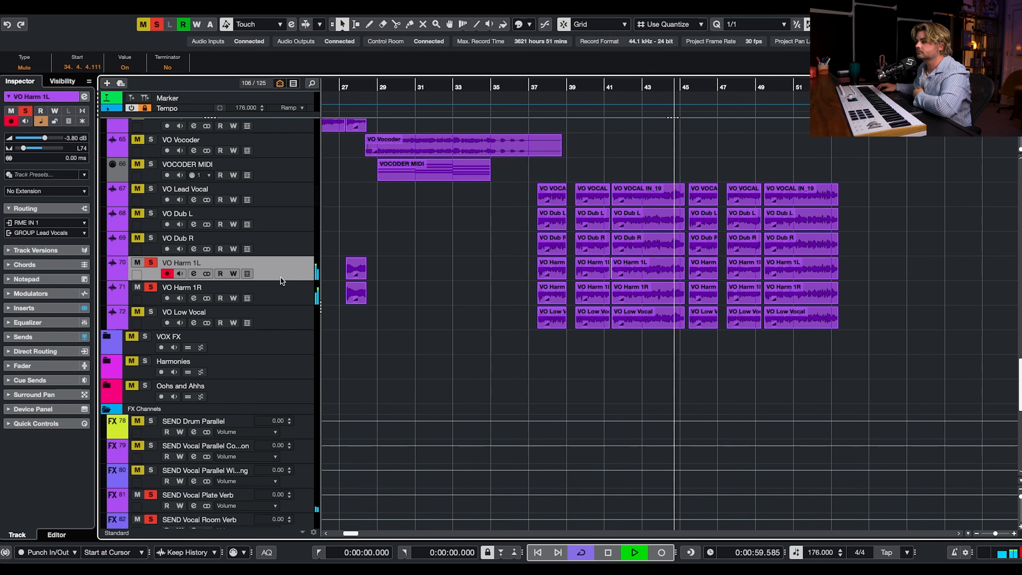
pyautogui.press('space')
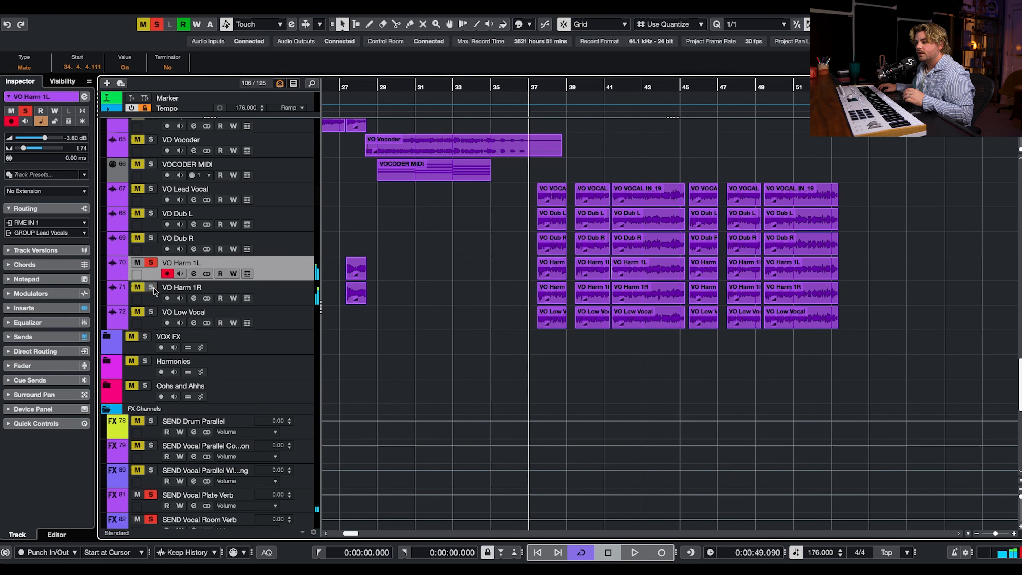
pyautogui.click(151, 263)
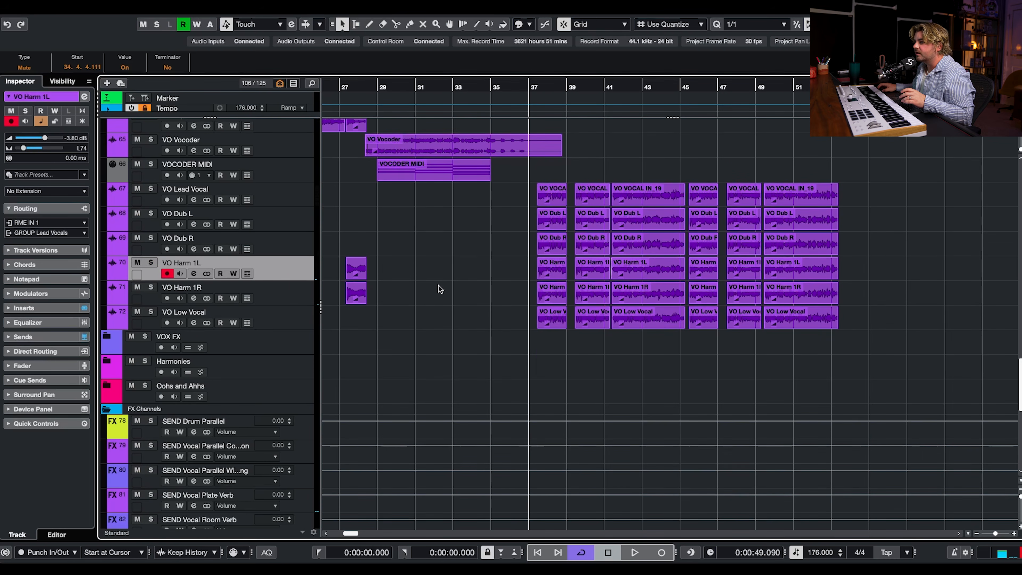
# Step: Compare the harmony and lead clips from bar 37 by selecting the VO Harm 1L/1R clips, the VO Lead Vocal clips, and the harmonies again
pyautogui.scroll(6, 440, 289)
pyautogui.moveTo(501, 405); pyautogui.dragTo(826, 430)
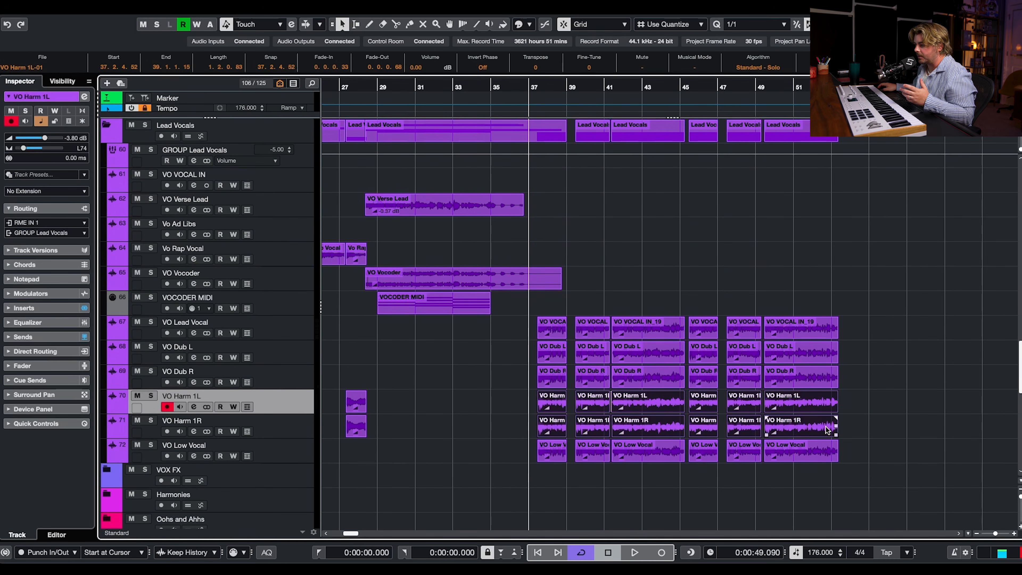
pyautogui.moveTo(877, 344); pyautogui.dragTo(503, 326)
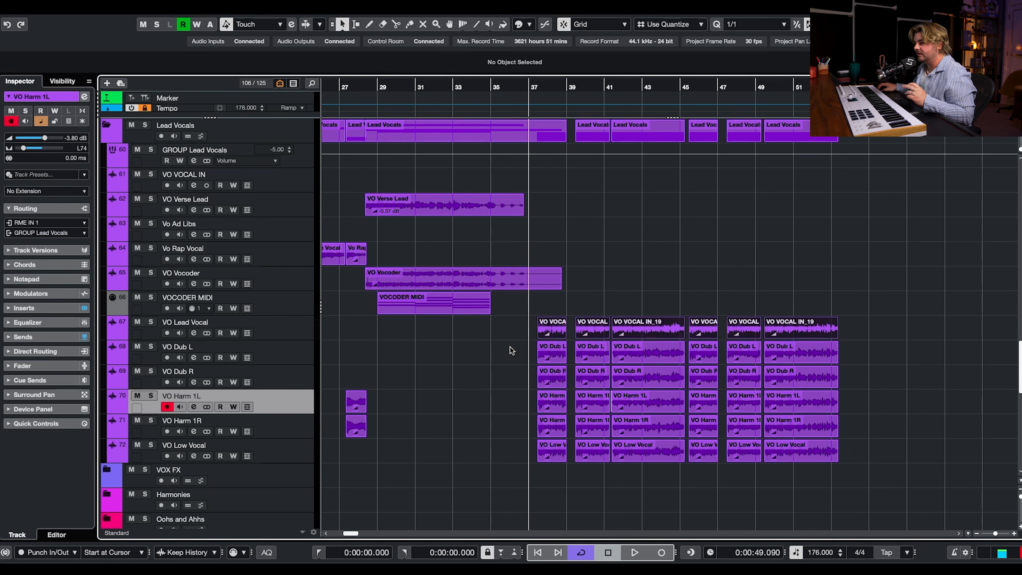
pyautogui.moveTo(521, 407); pyautogui.dragTo(884, 425)
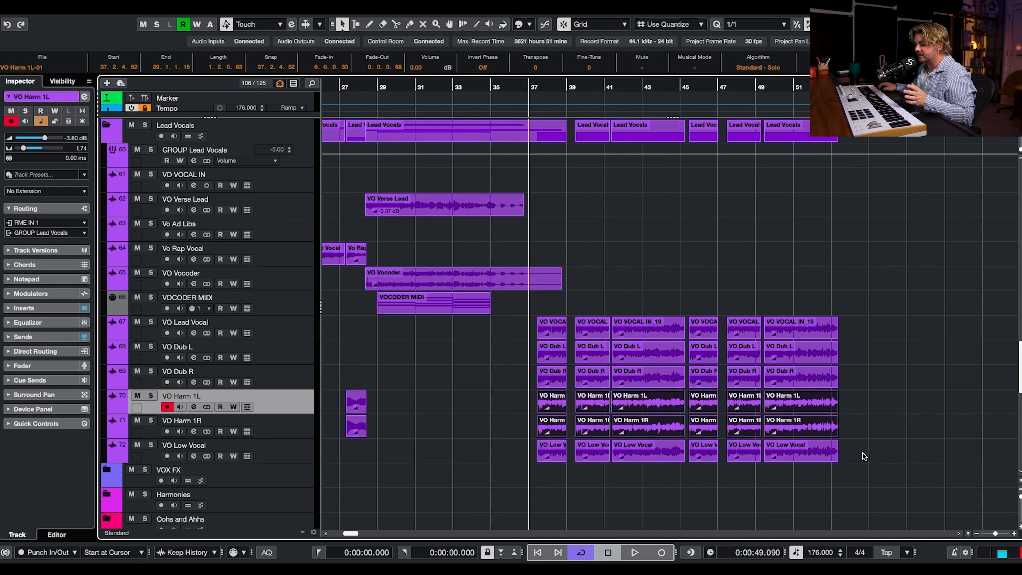
# Step: Solo VO Low Vocal and examine its channel settings and Auto-Tune Pro insert, closing the plug-in window
pyautogui.click(150, 445)
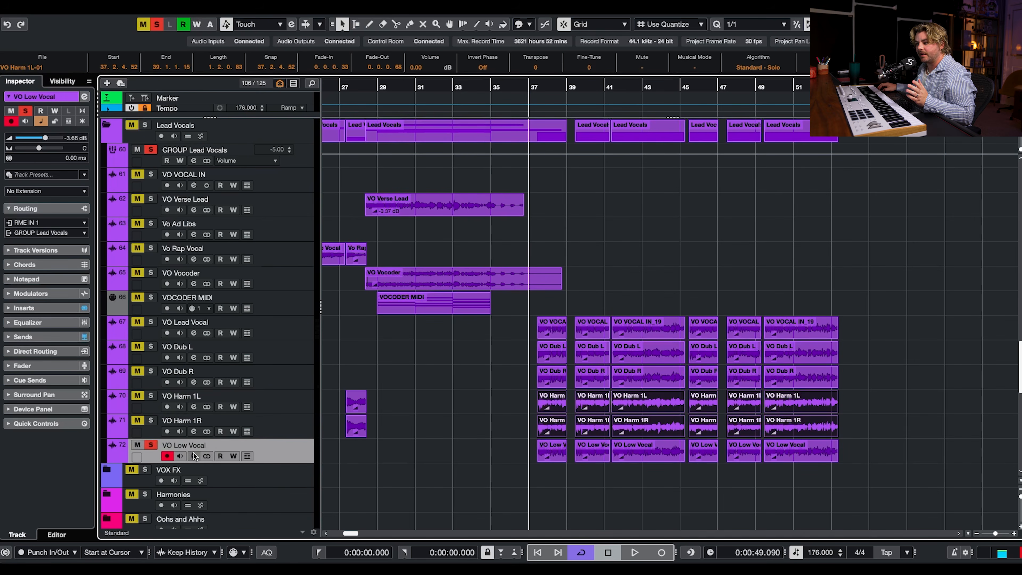
pyautogui.click(194, 455)
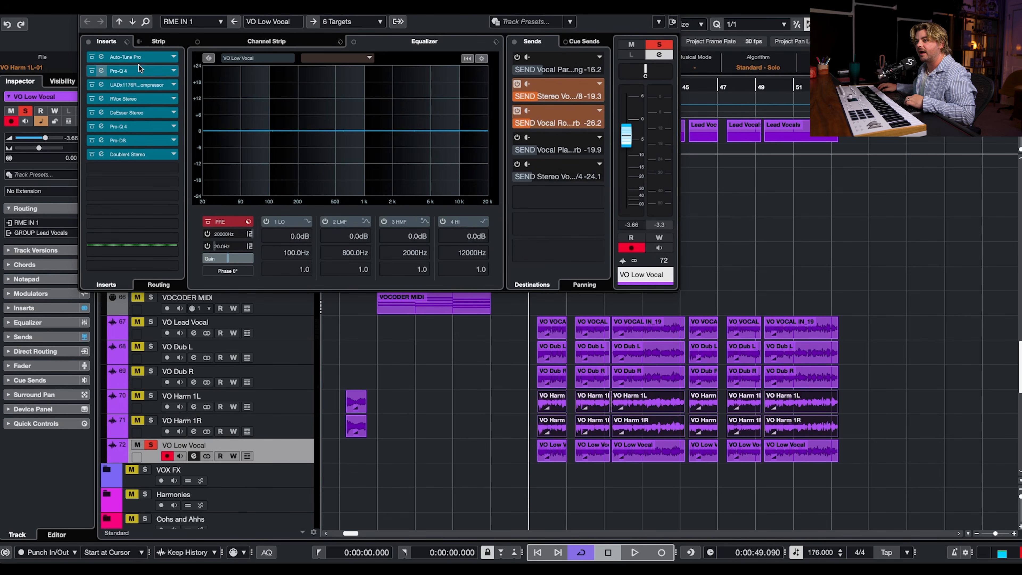
pyautogui.moveTo(214, 59); pyautogui.dragTo(195, 57)
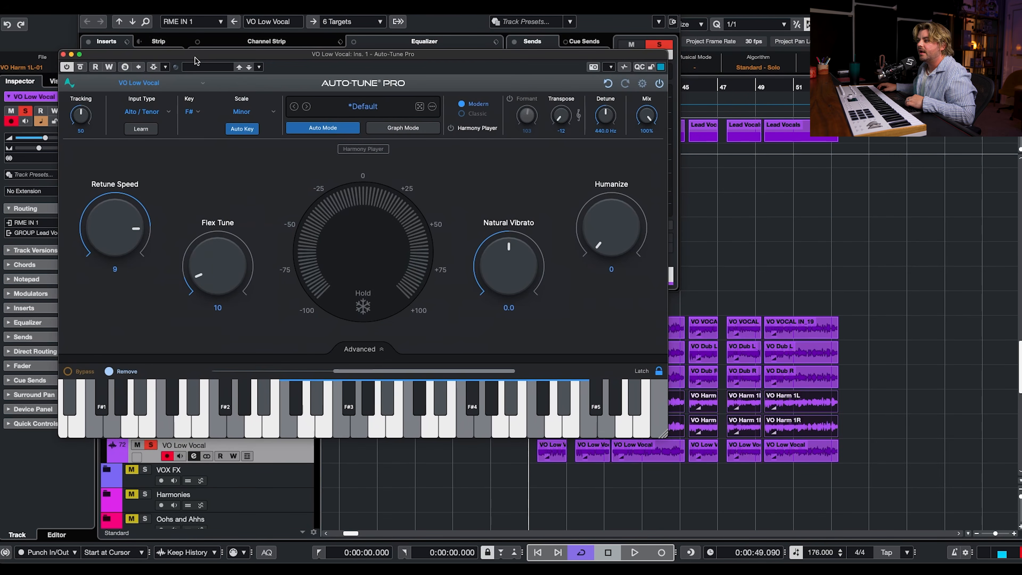
pyautogui.click(63, 54)
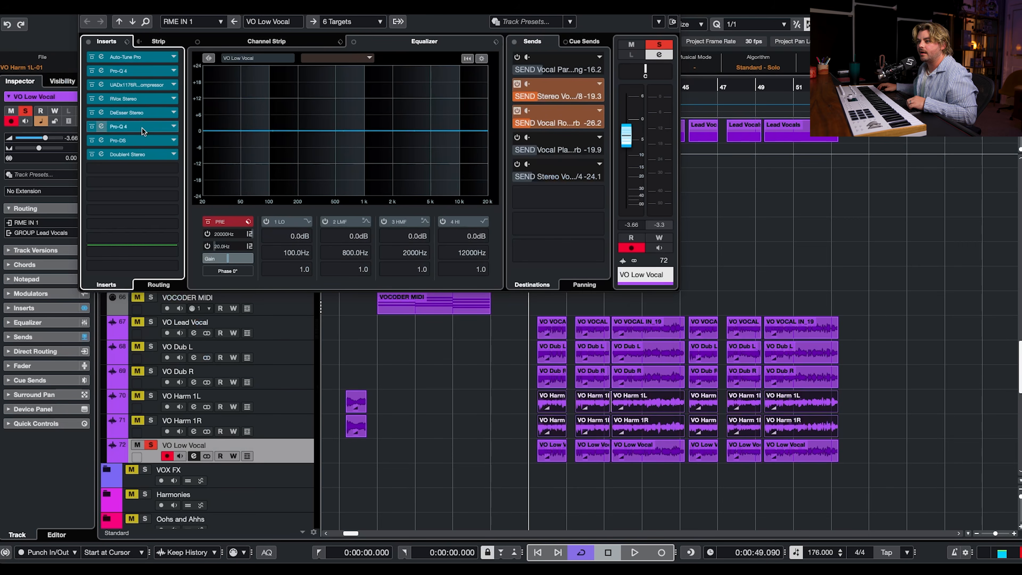
# Step: Examine the Doubler4 Stereo insert on VO Low Vocal, play the soloed track from bar 37, and close the plug-in and channel windows
pyautogui.click(150, 155)
pyautogui.moveTo(799, 110); pyautogui.dragTo(681, 140)
pyautogui.press('space')
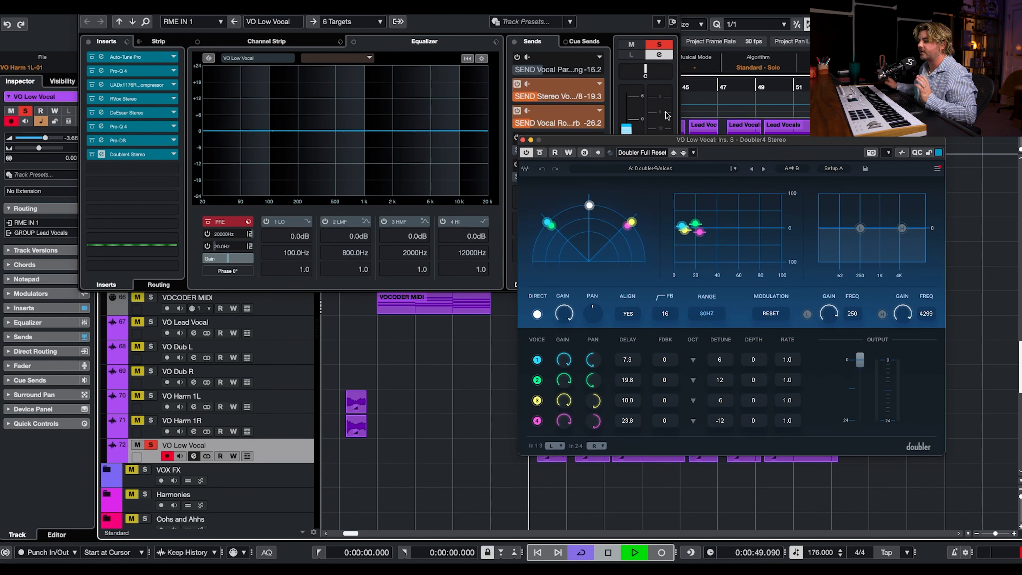
pyautogui.click(522, 140)
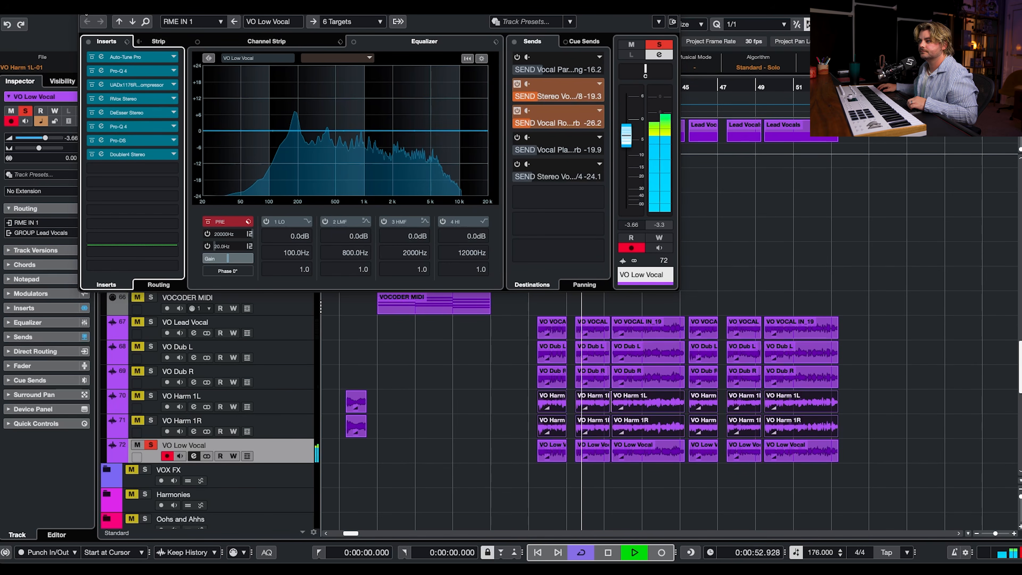
pyautogui.press('space')
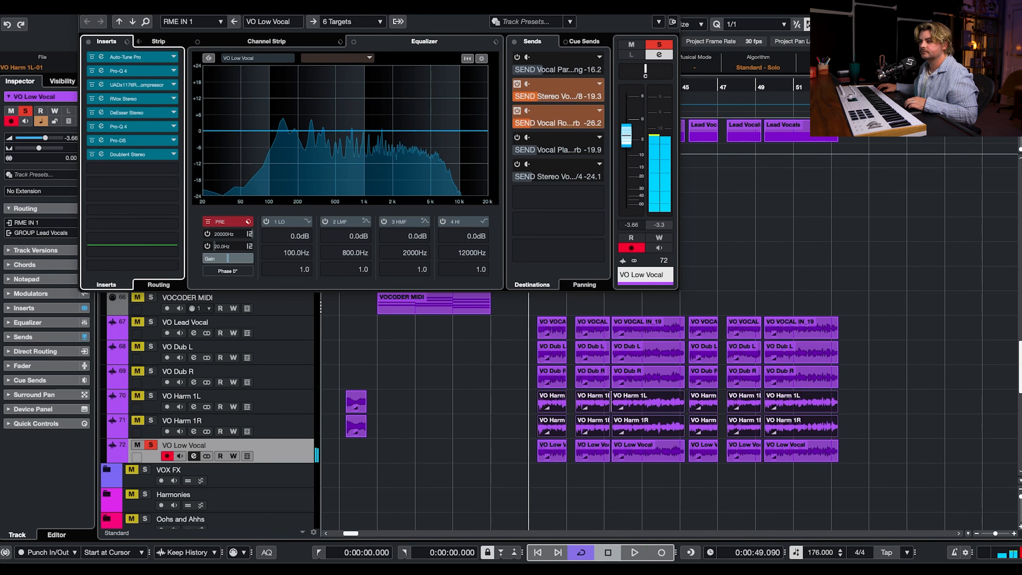
pyautogui.click(84, 8)
# Step: Solo the whole Lead Vocals folder, play it from bar 37, and clear all solos
pyautogui.click(147, 125)
pyautogui.press('space')
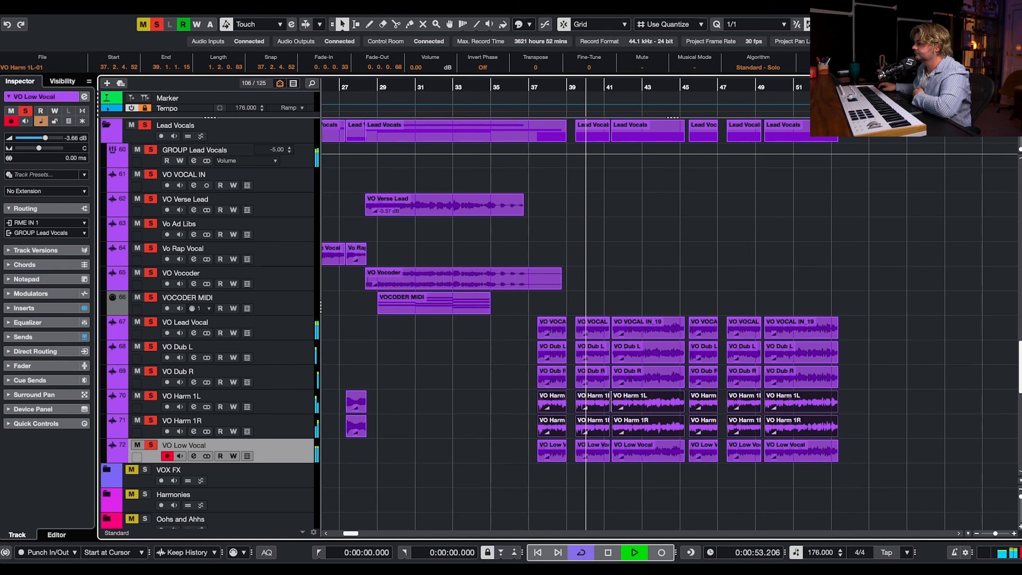
pyautogui.click(824, 276)
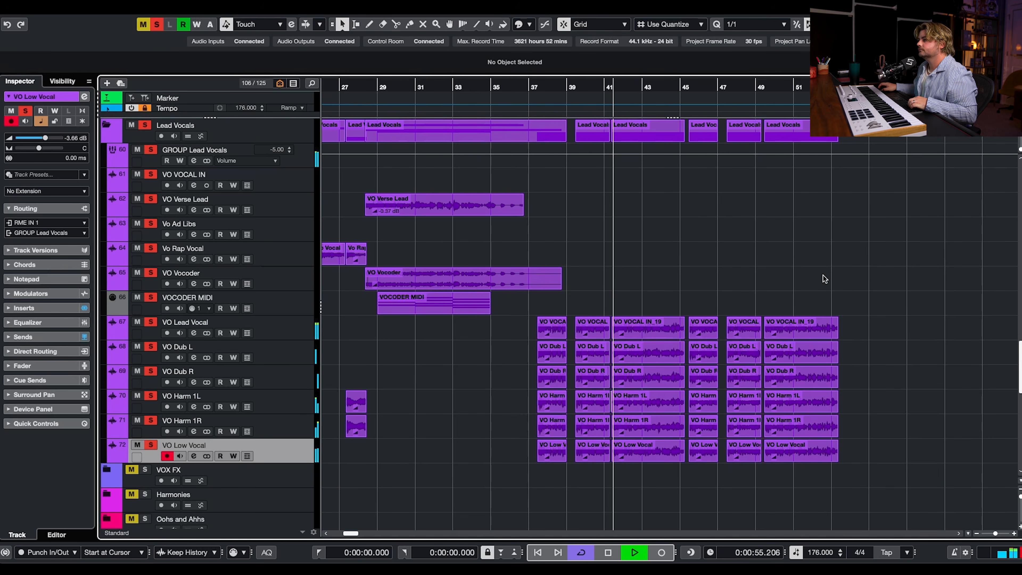
pyautogui.scroll(5, 824, 275)
pyautogui.scroll(-8, 823, 276)
pyautogui.hscroll(-2, 823, 276)
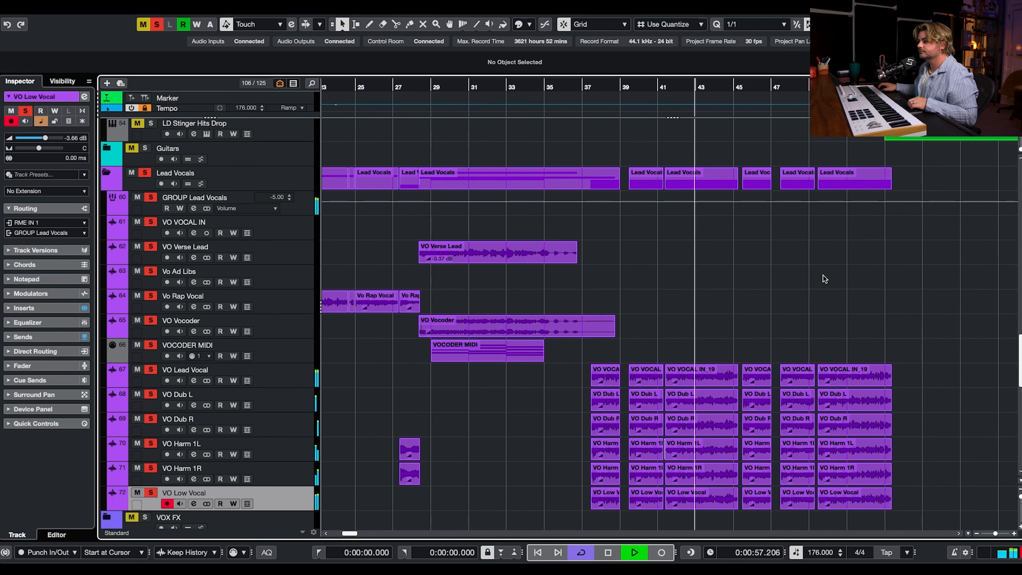
pyautogui.hscroll(2, 823, 276)
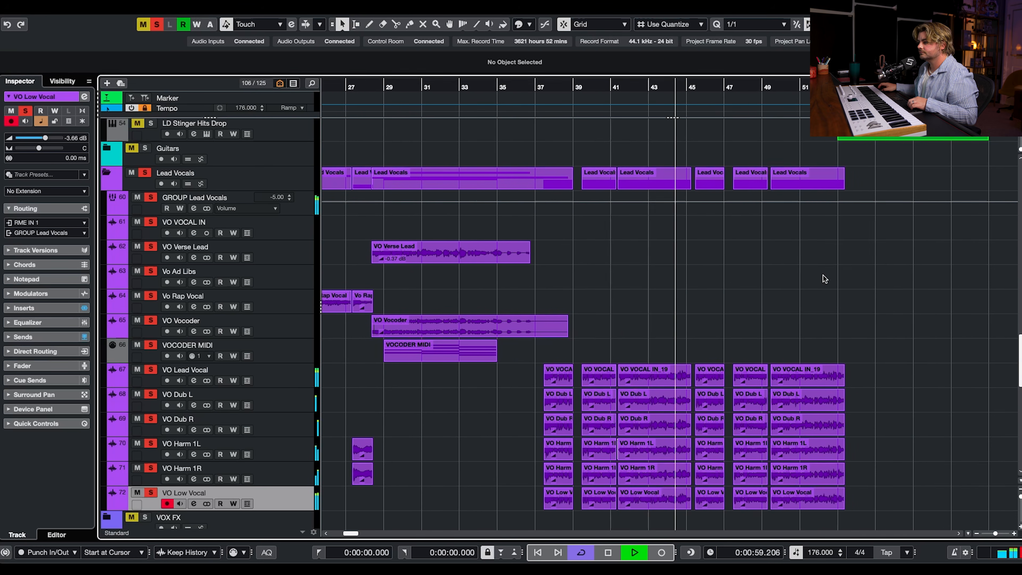
pyautogui.press('space')
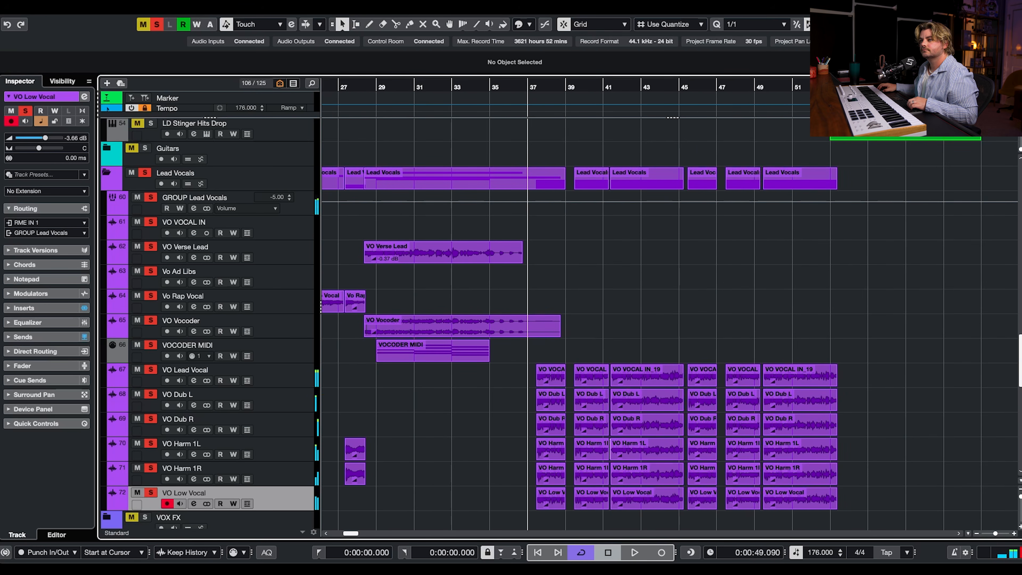
pyautogui.click(157, 26)
# Step: Place the playback cursor at bar 3, at the start of the LD Rockstar intro clip
pyautogui.scroll(15, 600, 284)
pyautogui.hscroll(-3, 600, 284)
pyautogui.hscroll(-5, 599, 283)
pyautogui.scroll(-6, 601, 284)
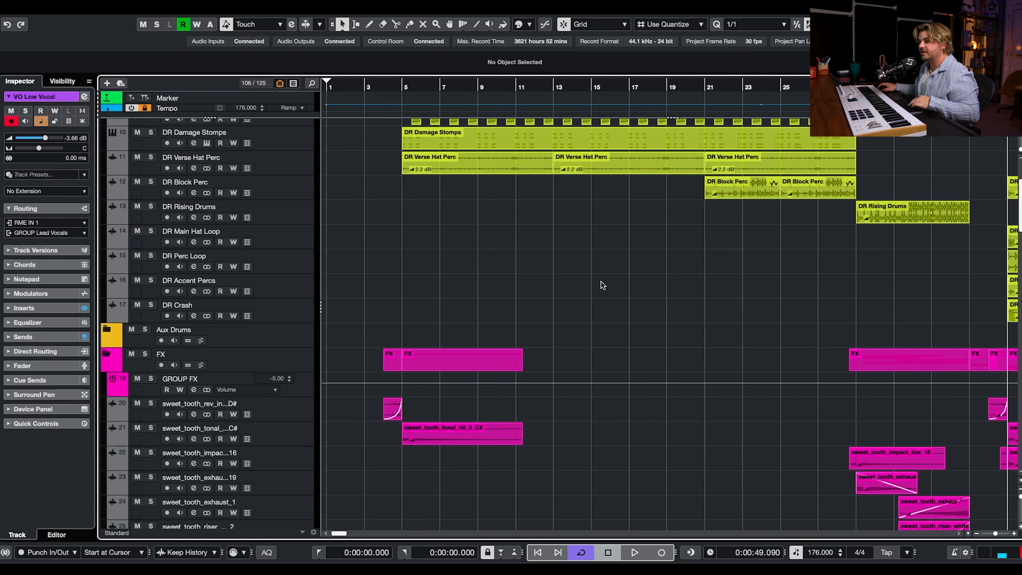
pyautogui.press('g')
pyautogui.press('g')
pyautogui.scroll(-15, 586, 285)
pyautogui.scroll(4, 341, 278)
pyautogui.click(349, 87)
pyautogui.scroll(-2, 423, 335)
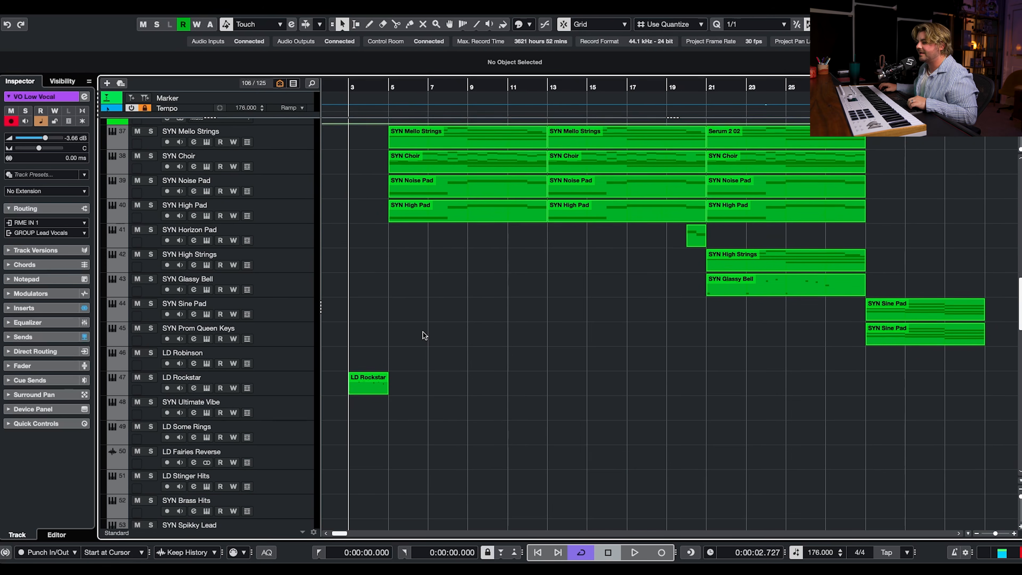
pyautogui.click(280, 377)
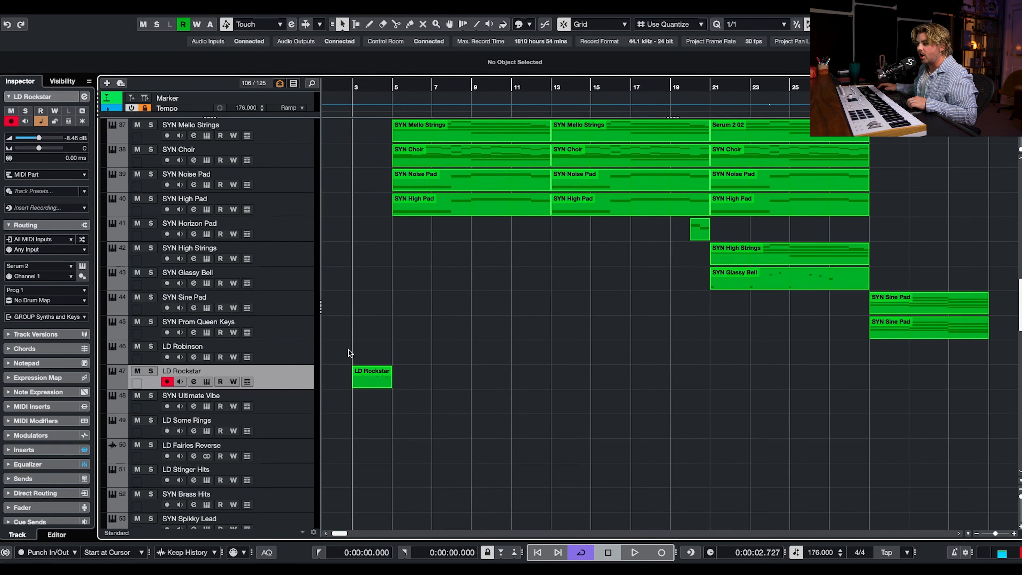
pyautogui.click(193, 382)
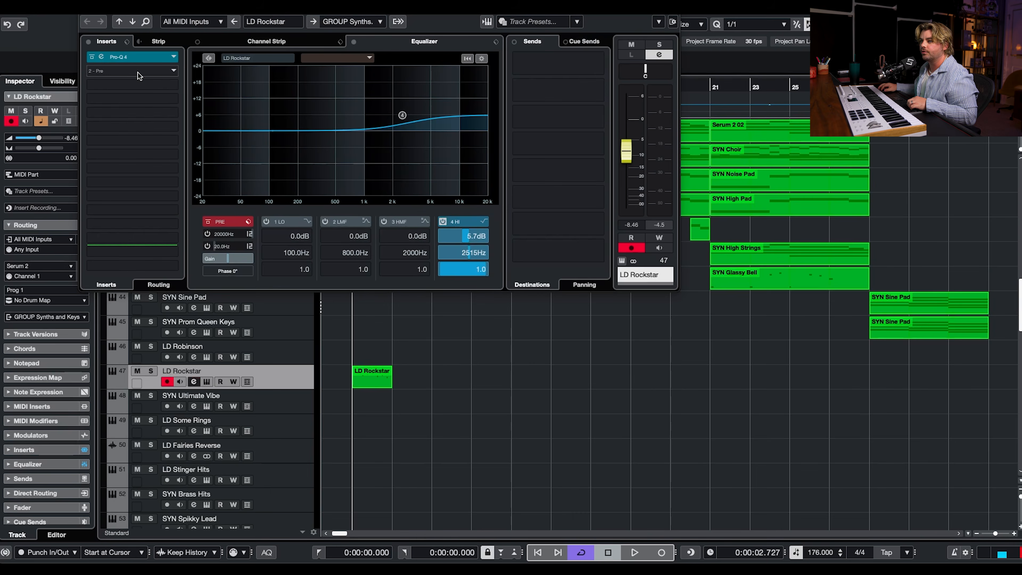
pyautogui.click(160, 61)
pyautogui.press('space')
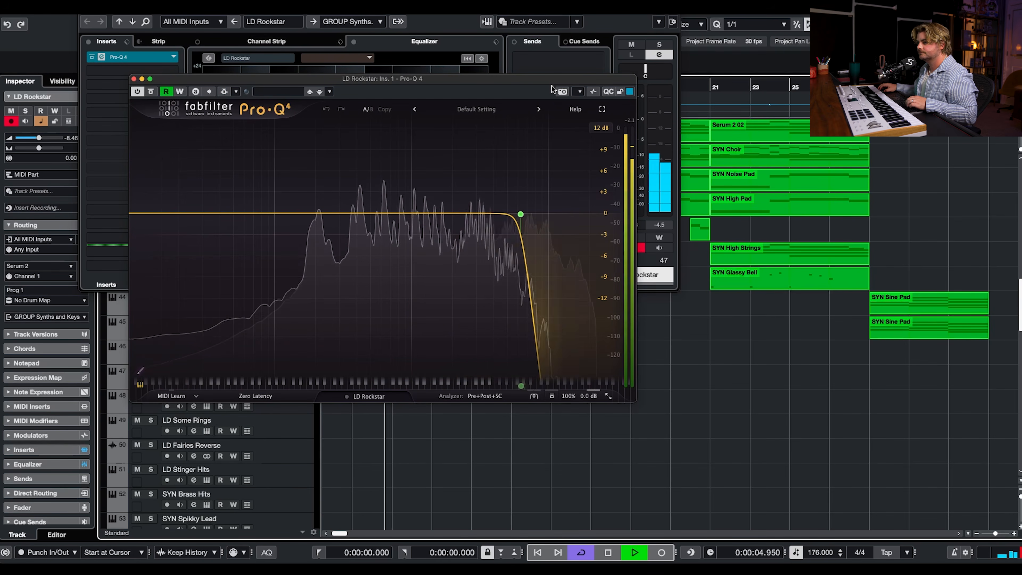
pyautogui.press('space')
pyautogui.click(134, 78)
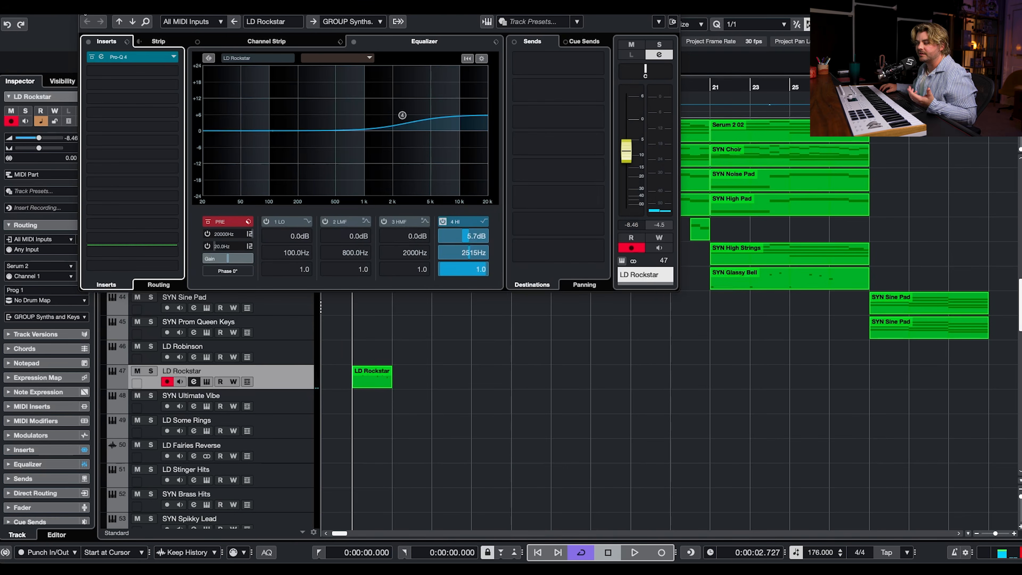
pyautogui.click(84, 9)
# Step: Play the full arrangement from bar 3 and examine the Serum 2 instrument on BA 808, closing its window
pyautogui.scroll(15, 604, 308)
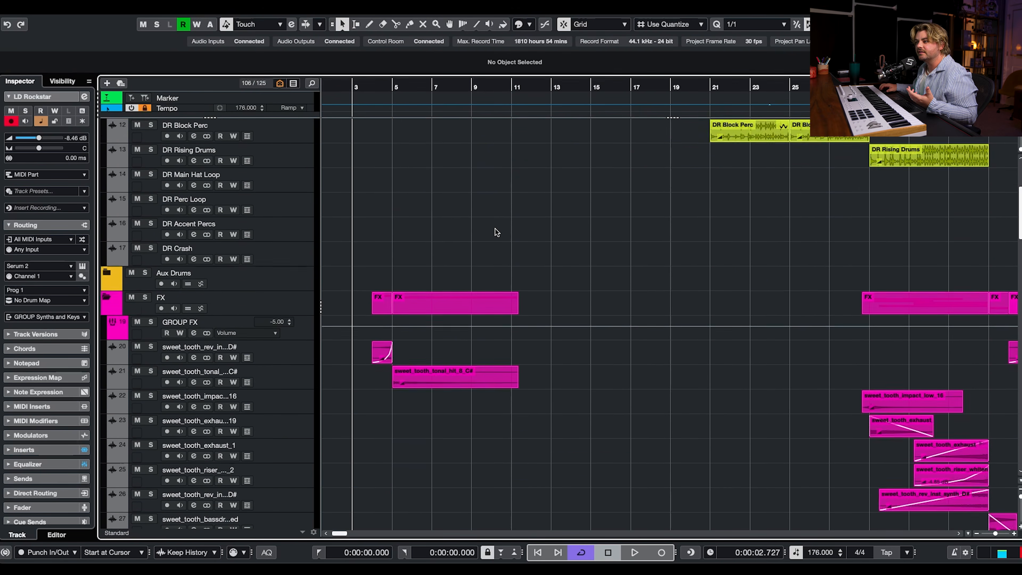
pyautogui.scroll(5, 497, 232)
pyautogui.scroll(-15, 499, 229)
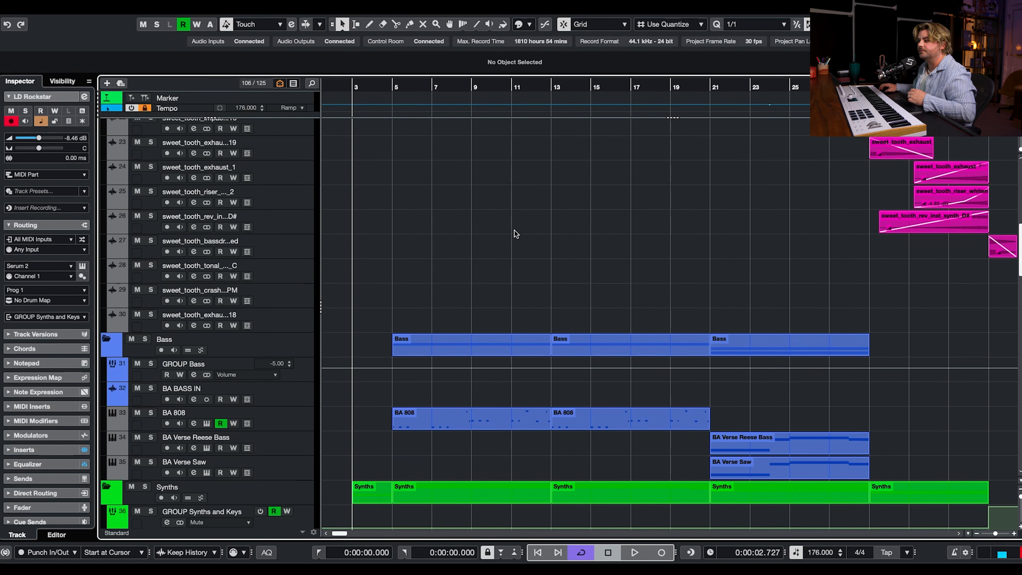
pyautogui.press('space')
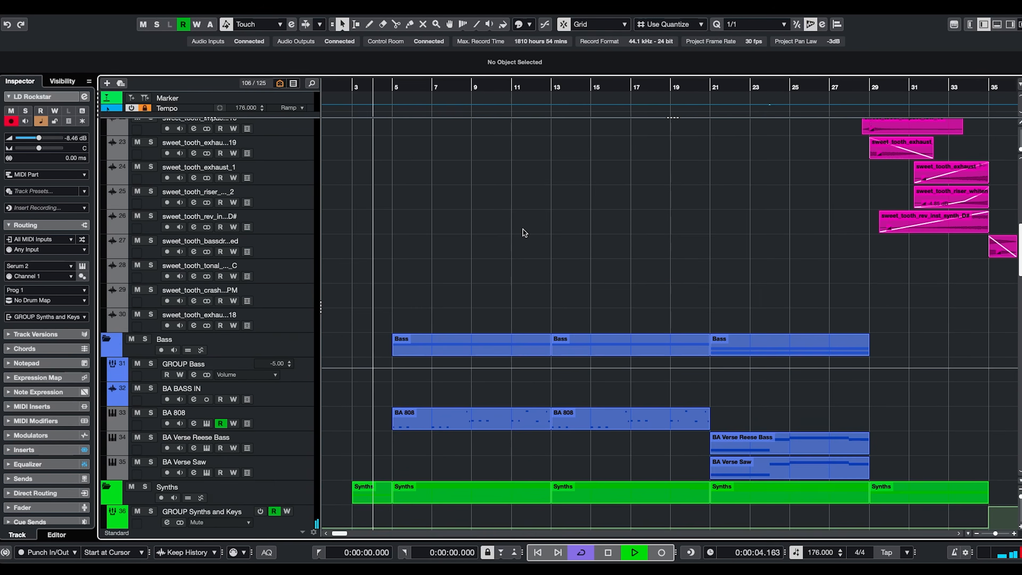
pyautogui.scroll(-10, 523, 231)
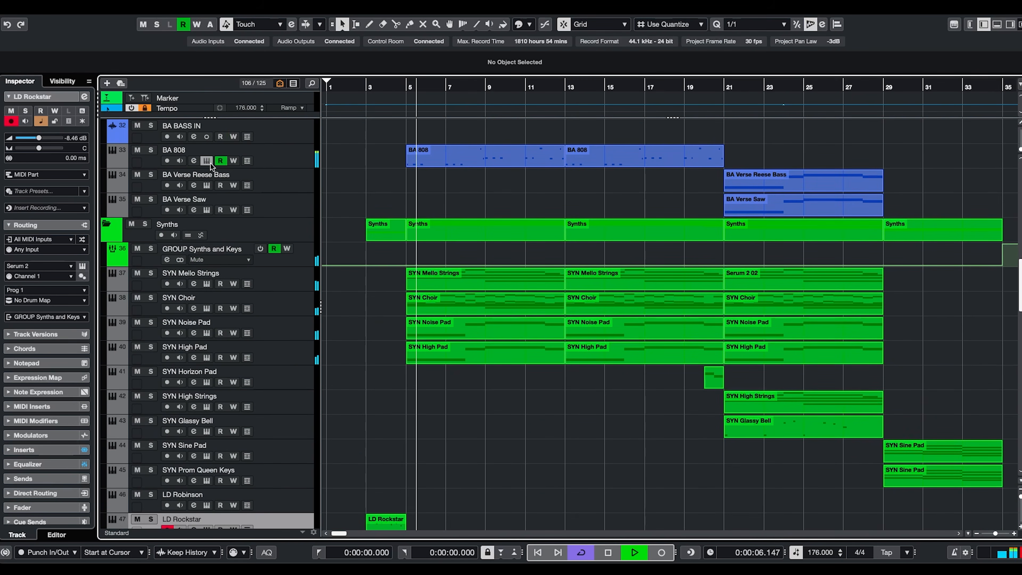
pyautogui.click(211, 163)
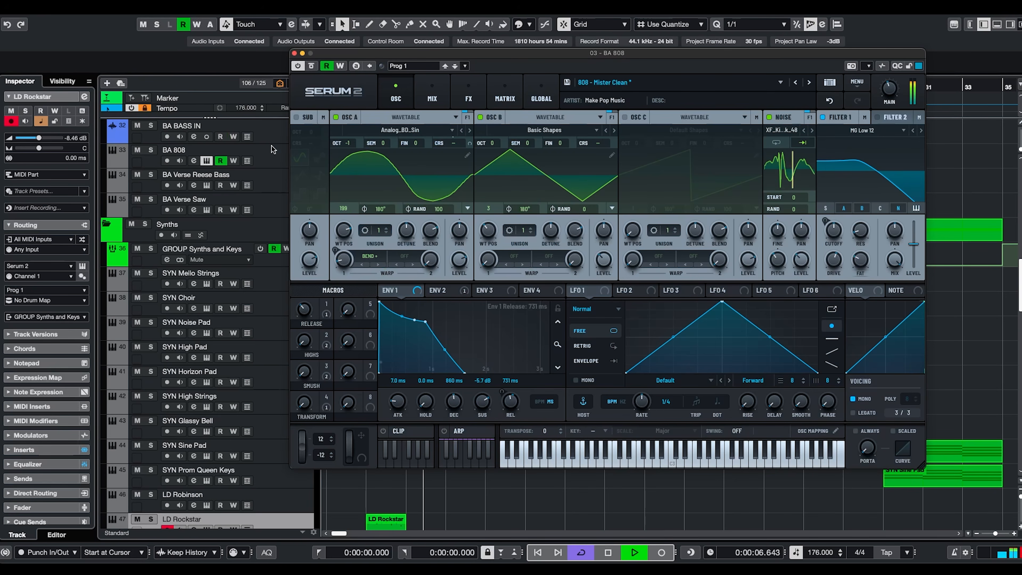
pyautogui.click(294, 53)
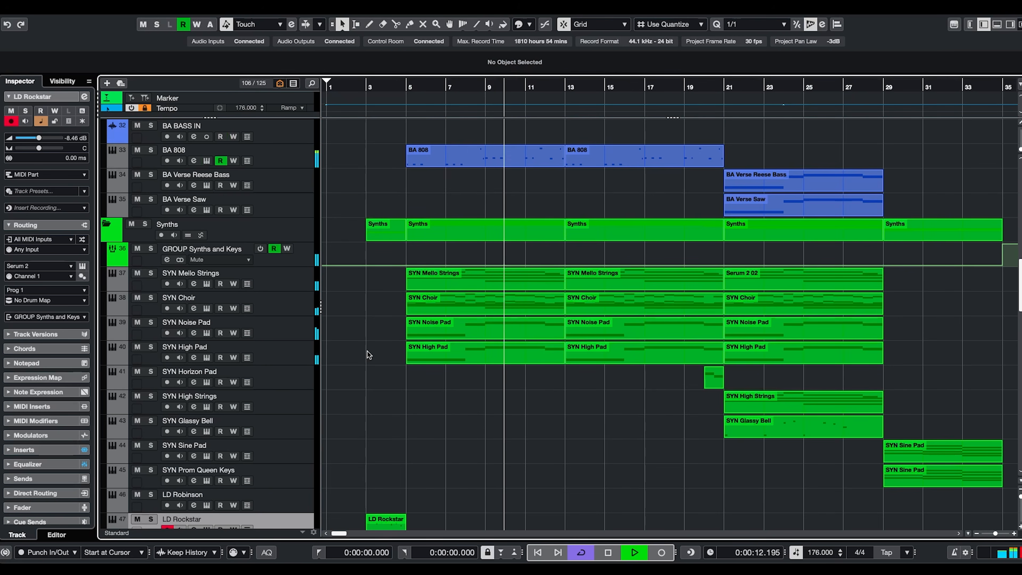
# Step: Examine the Serum 2 patches on SYN Choir and SYN High Pad during playback, closing each window
pyautogui.click(208, 309)
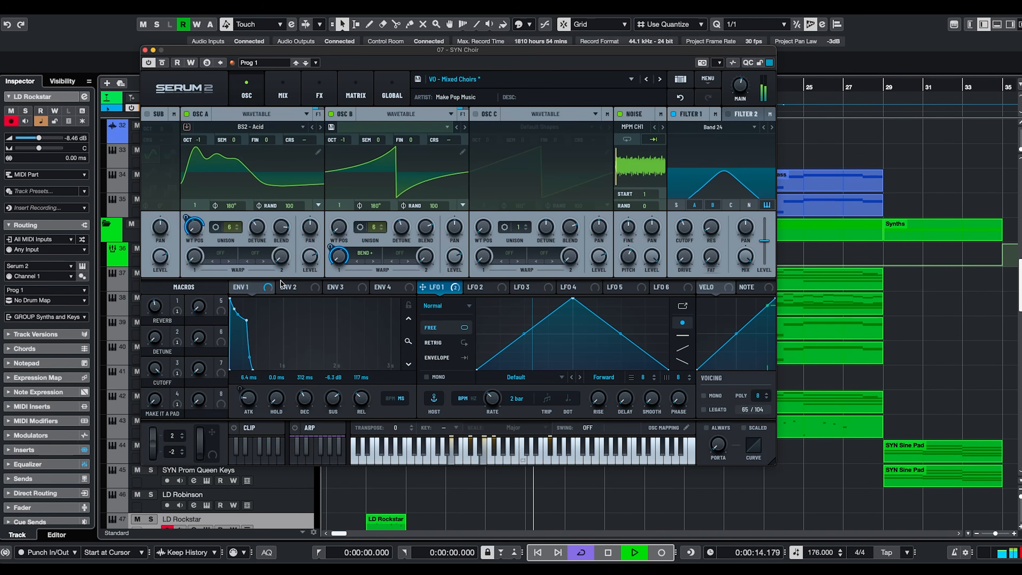
pyautogui.click(145, 50)
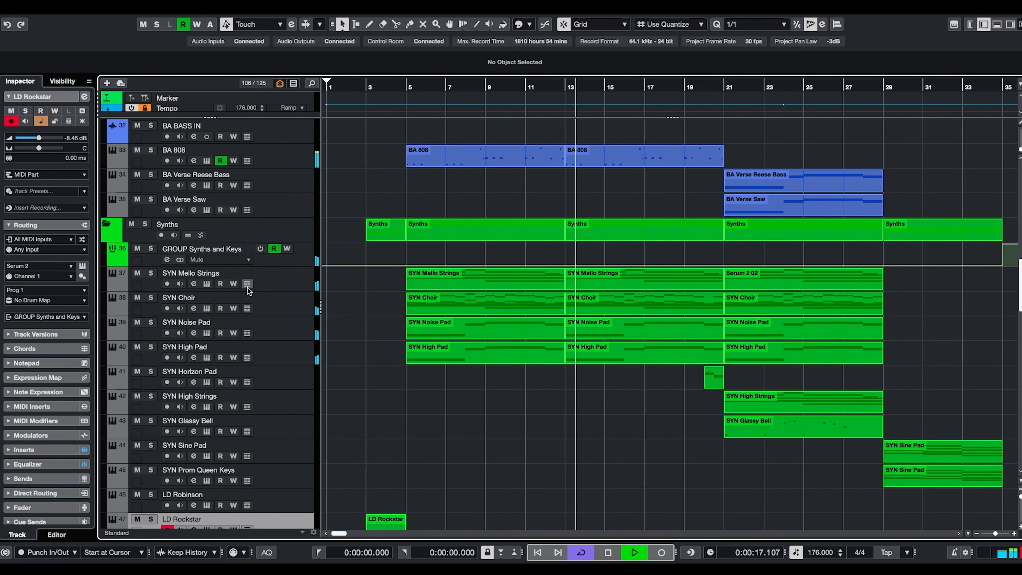
pyautogui.click(208, 358)
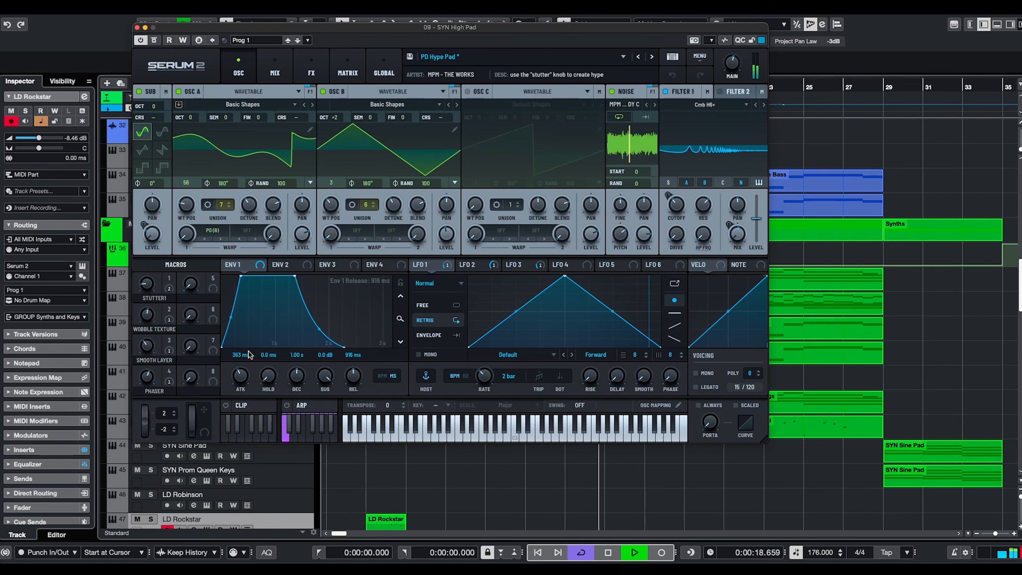
pyautogui.click(137, 28)
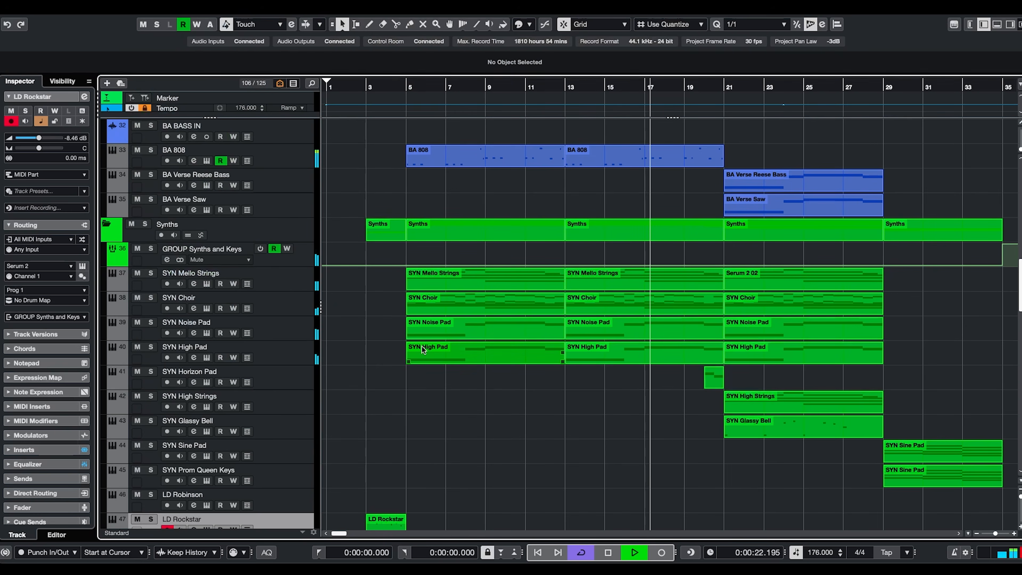
# Step: Examine SYN Horizon Pad's Serum 2 patch during playback and close its window
pyautogui.click(208, 382)
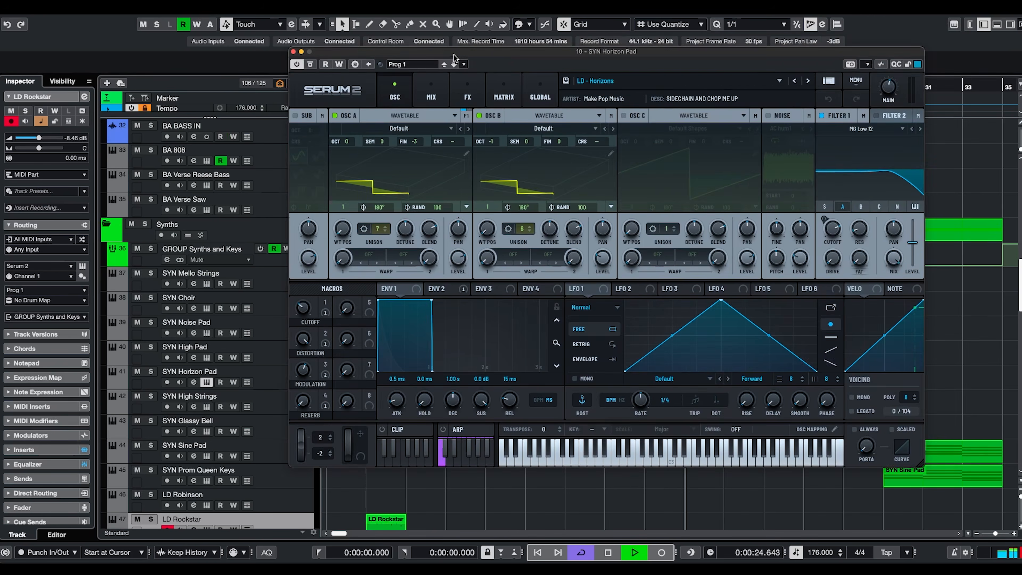
pyautogui.moveTo(455, 57); pyautogui.dragTo(364, 49)
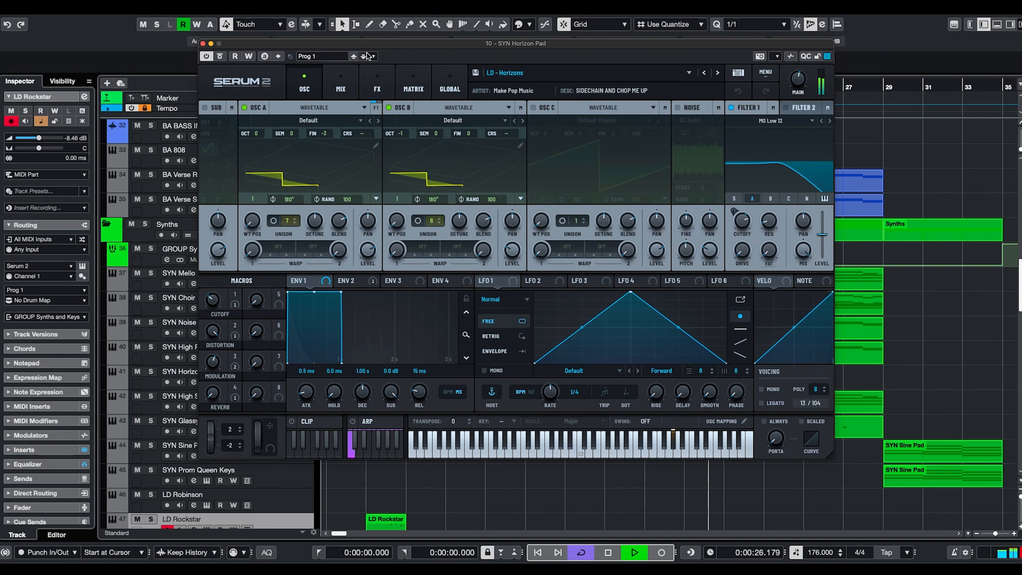
pyautogui.click(204, 45)
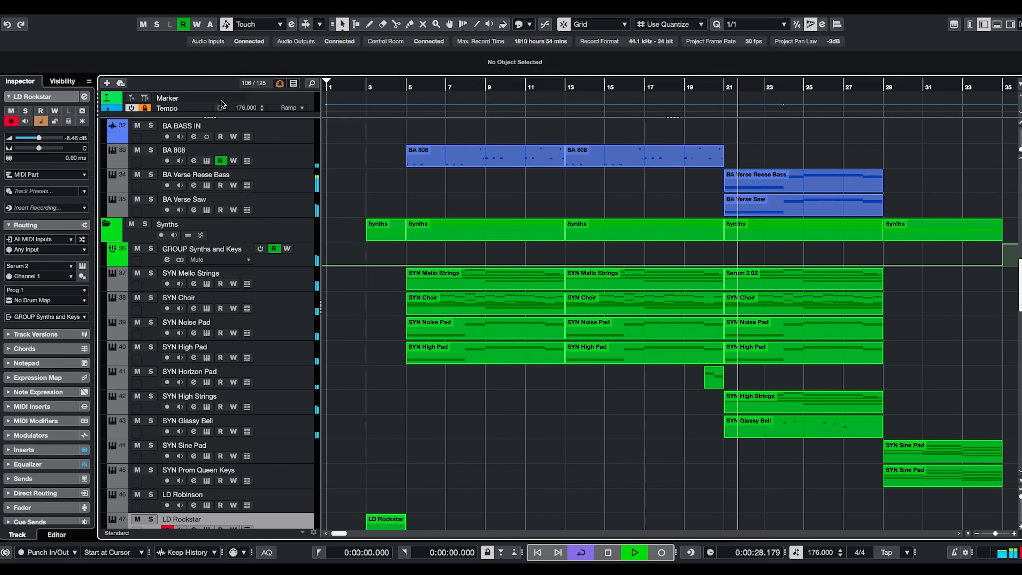
# Step: Examine the Serum 2 patches on SYN Glassy Bell and SYN High Strings during playback, closing each window
pyautogui.click(209, 429)
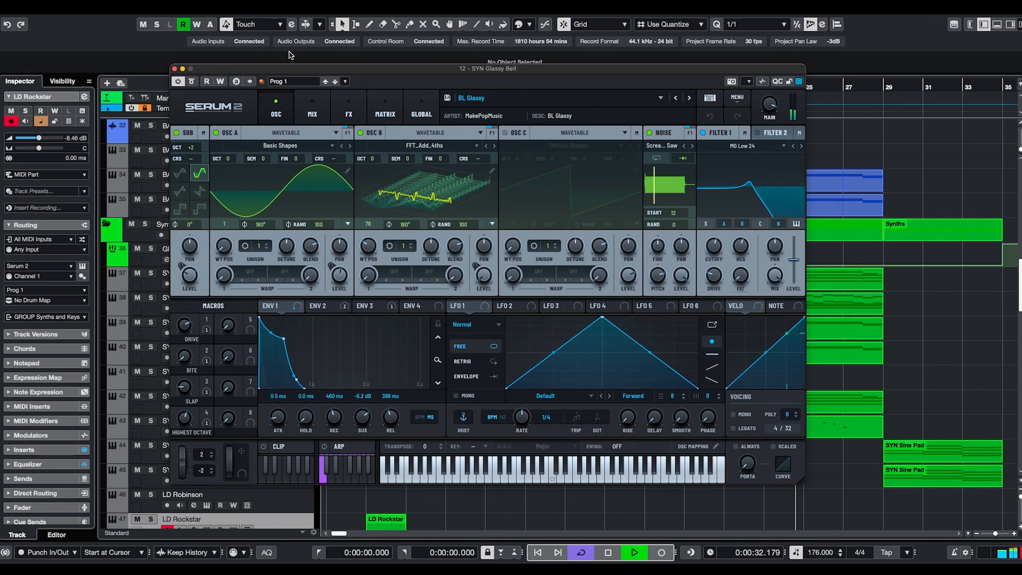
pyautogui.click(175, 69)
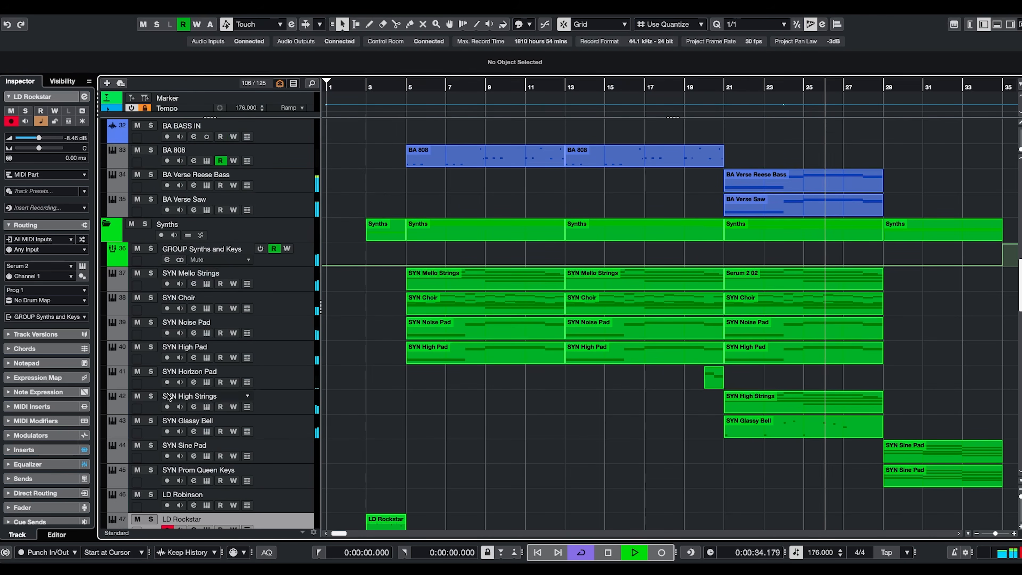
pyautogui.click(206, 410)
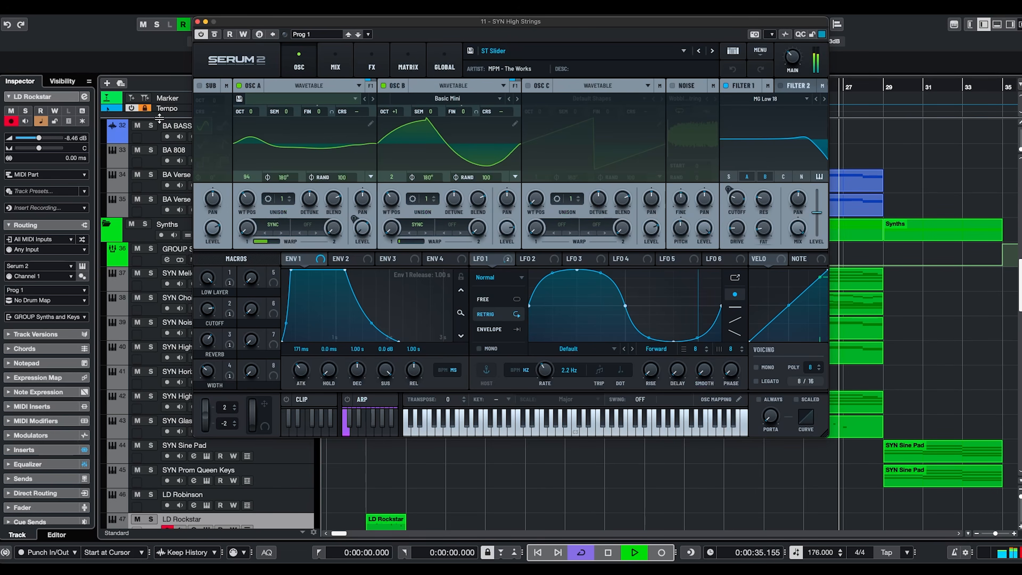
pyautogui.click(198, 22)
# Step: Examine the Serum 2 patches on SYN Prom Queen Keys and SYN Sine Pad during playback, closing each window
pyautogui.click(207, 480)
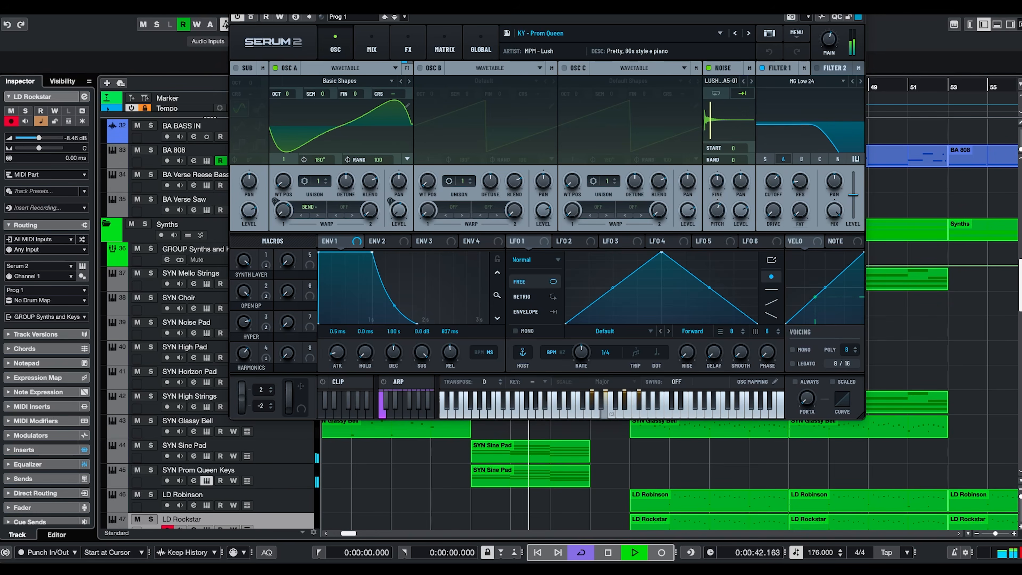
pyautogui.click(236, 6)
pyautogui.click(207, 455)
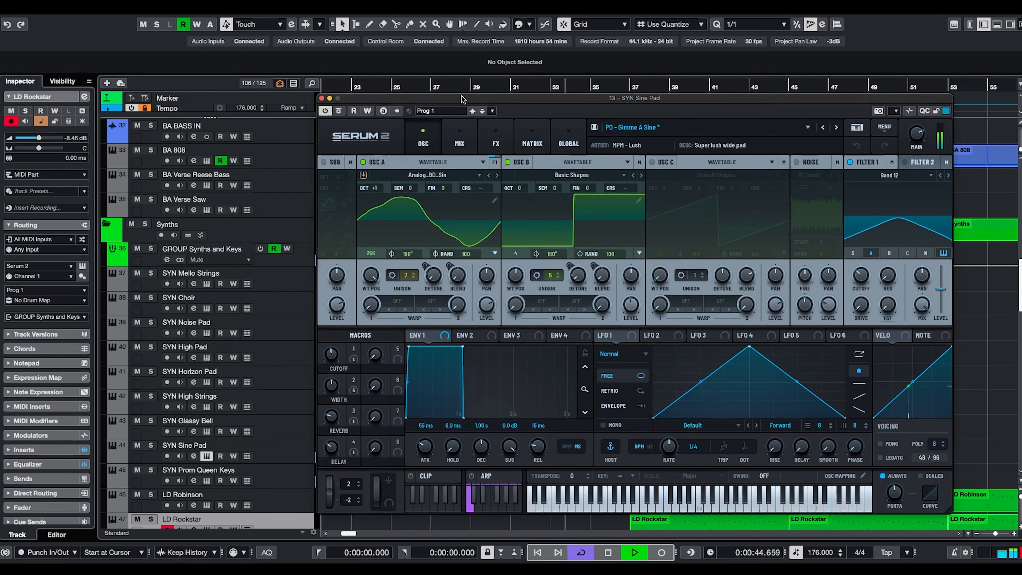
pyautogui.moveTo(387, 97); pyautogui.dragTo(295, 75)
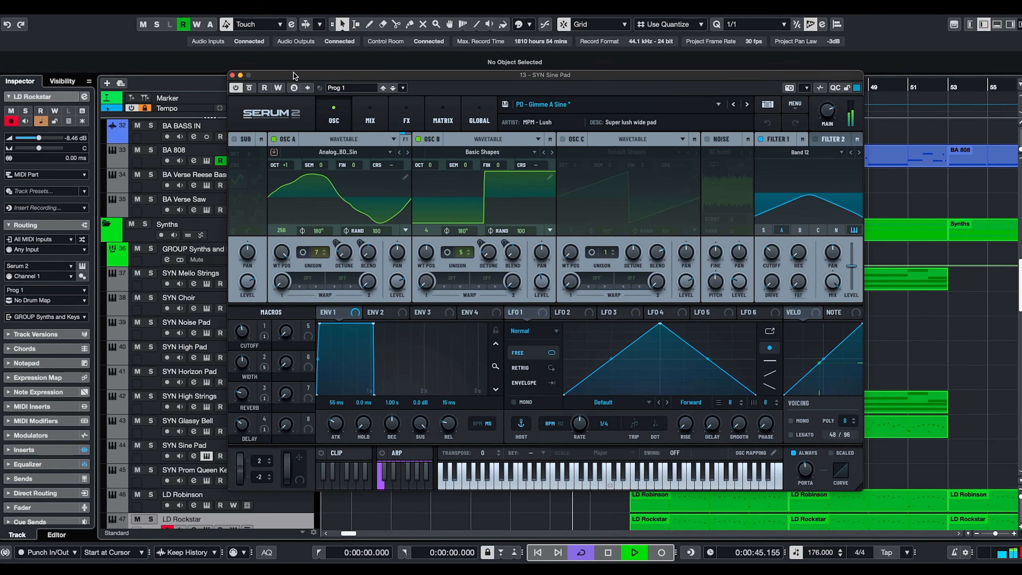
pyautogui.click(232, 76)
pyautogui.scroll(-4, 672, 243)
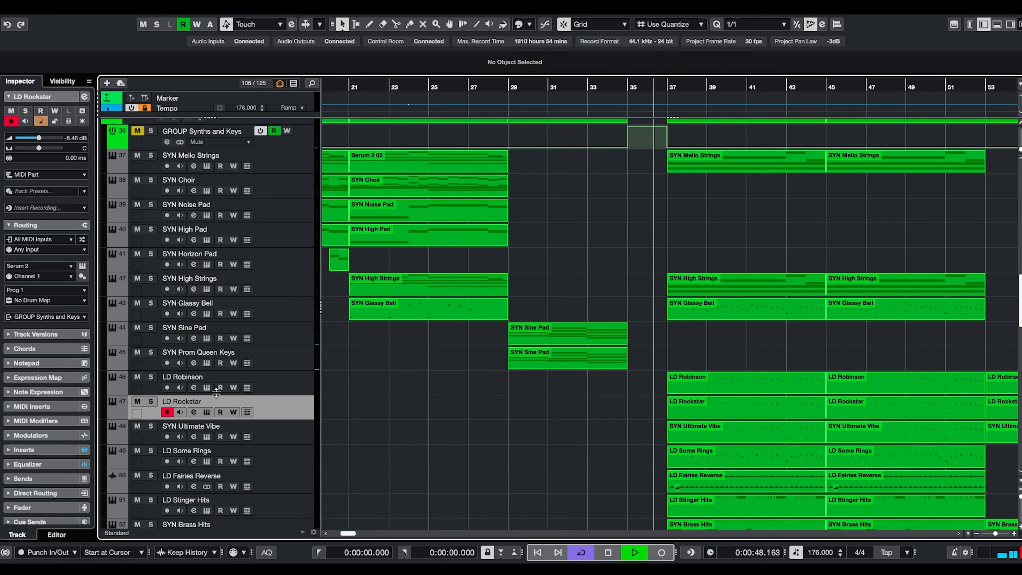
pyautogui.click(206, 388)
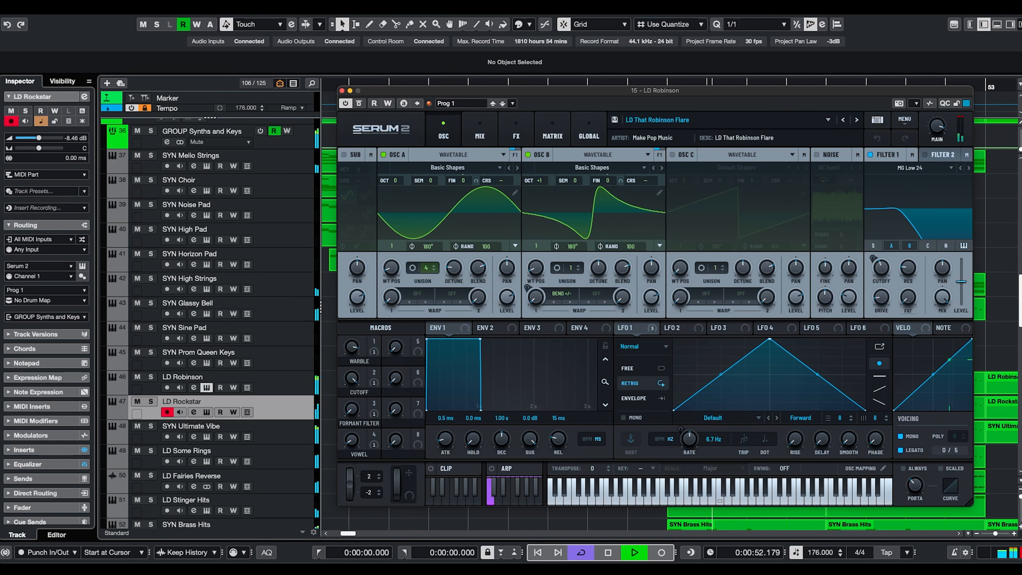
pyautogui.click(342, 90)
# Step: Examine the Lead Vocals tracks, including the lead, double, harmony and low vocal parts, as the arrangement plays
pyautogui.scroll(-15, 445, 277)
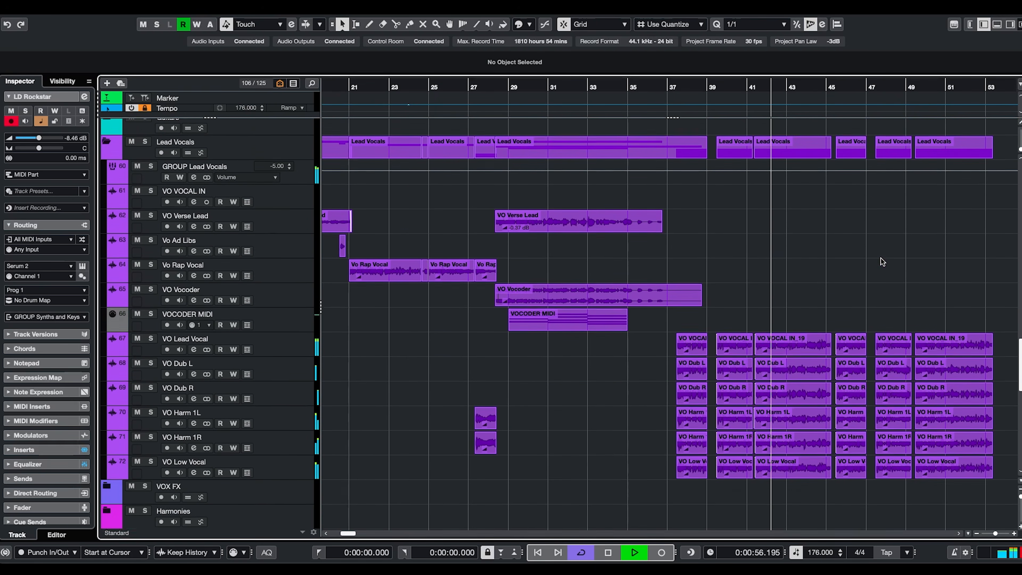
pyautogui.scroll(-2, 881, 258)
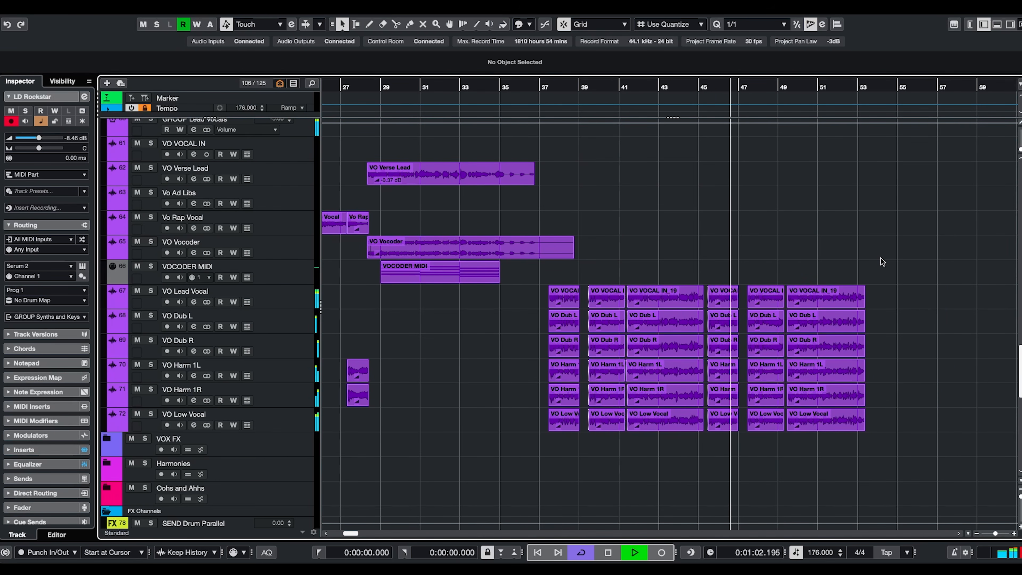
pyautogui.scroll(3, 881, 259)
pyautogui.hscroll(3, 880, 258)
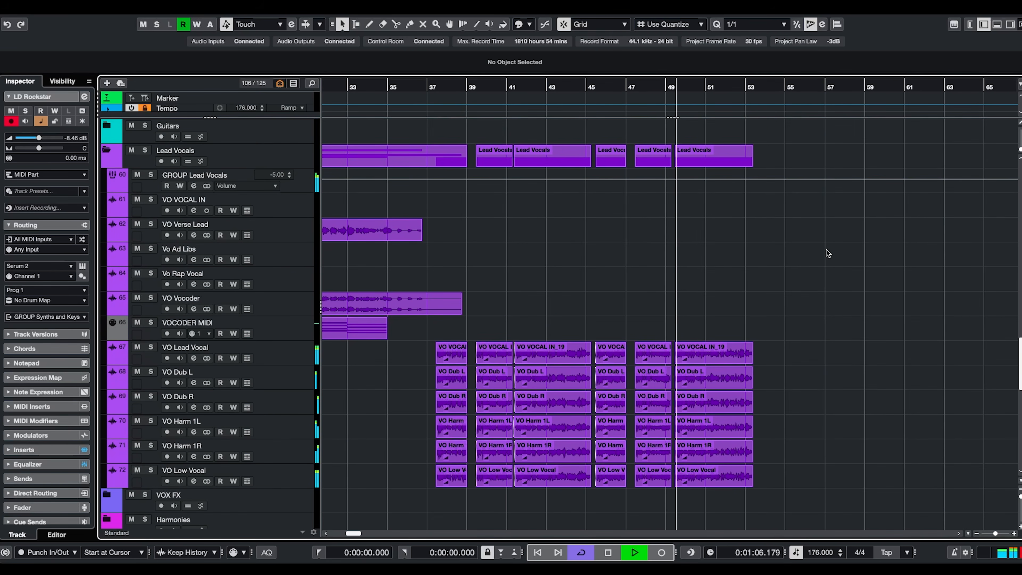
# Step: Examine the lead synth, bass, FX and drum tracks while the arrangement plays on past bar 53
pyautogui.scroll(3, 821, 251)
pyautogui.scroll(1, 819, 259)
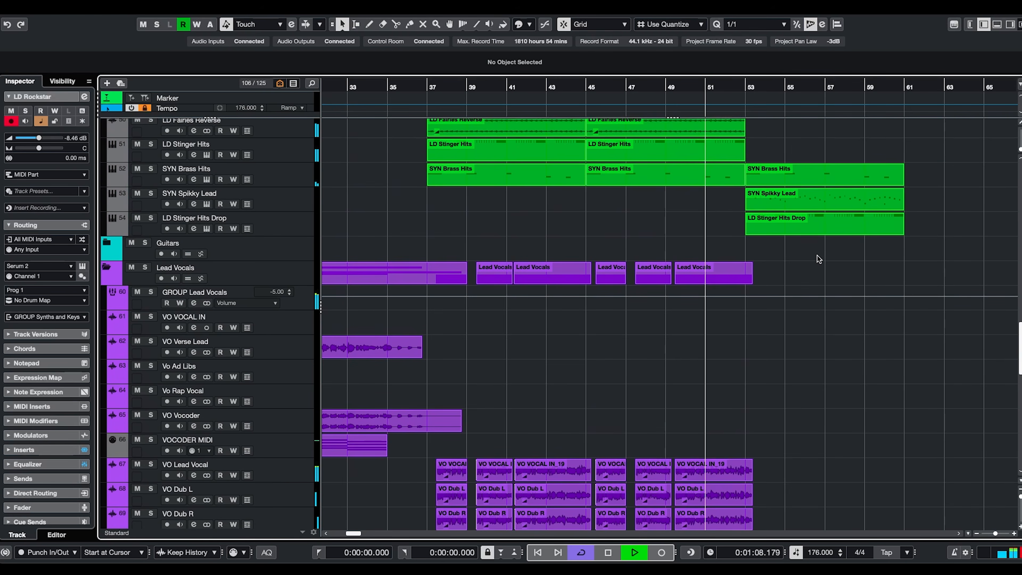
pyautogui.scroll(3, 819, 259)
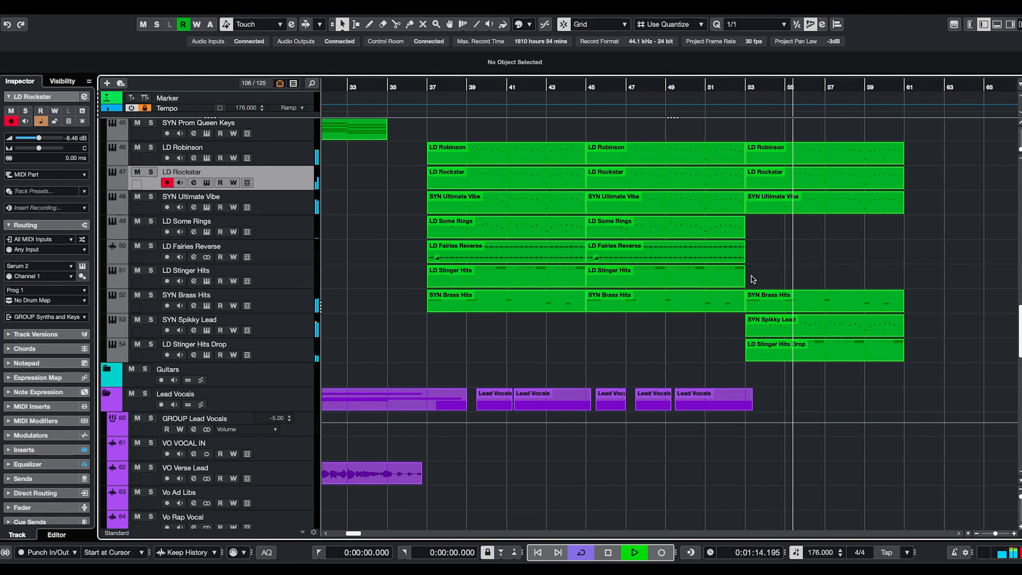
pyautogui.scroll(3, 781, 276)
pyautogui.scroll(12, 780, 275)
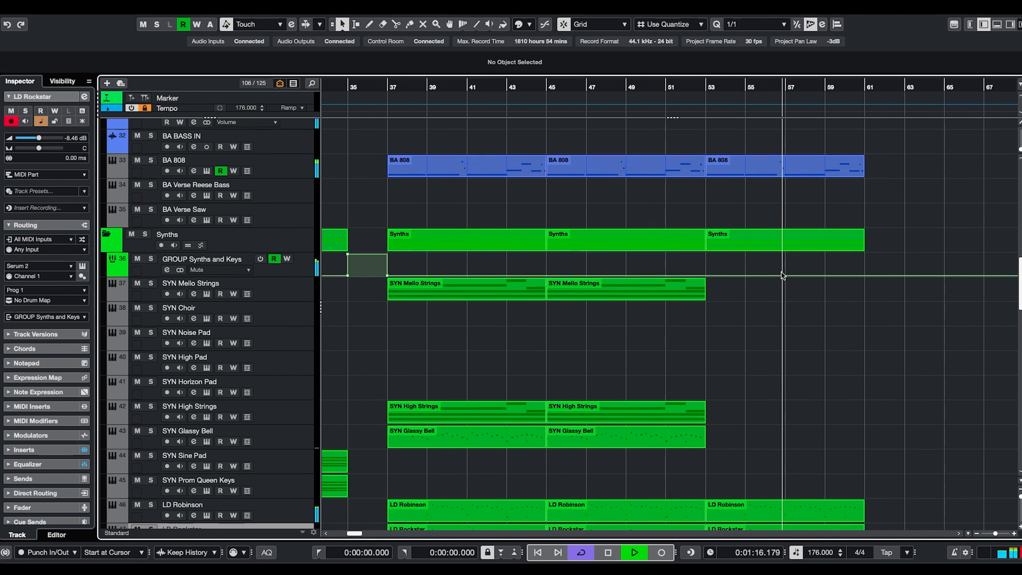
pyautogui.scroll(8, 791, 270)
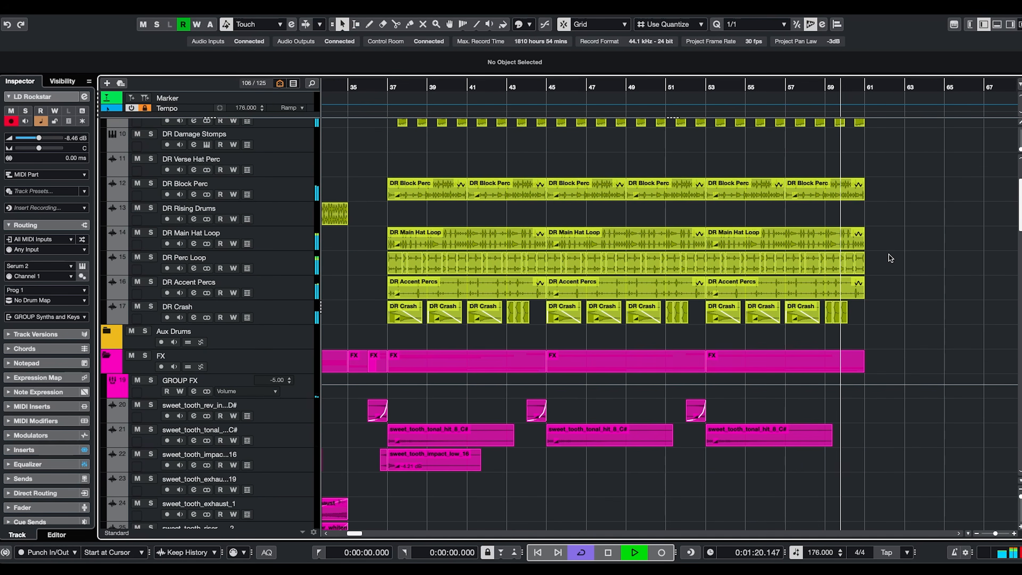
pyautogui.scroll(3, 853, 259)
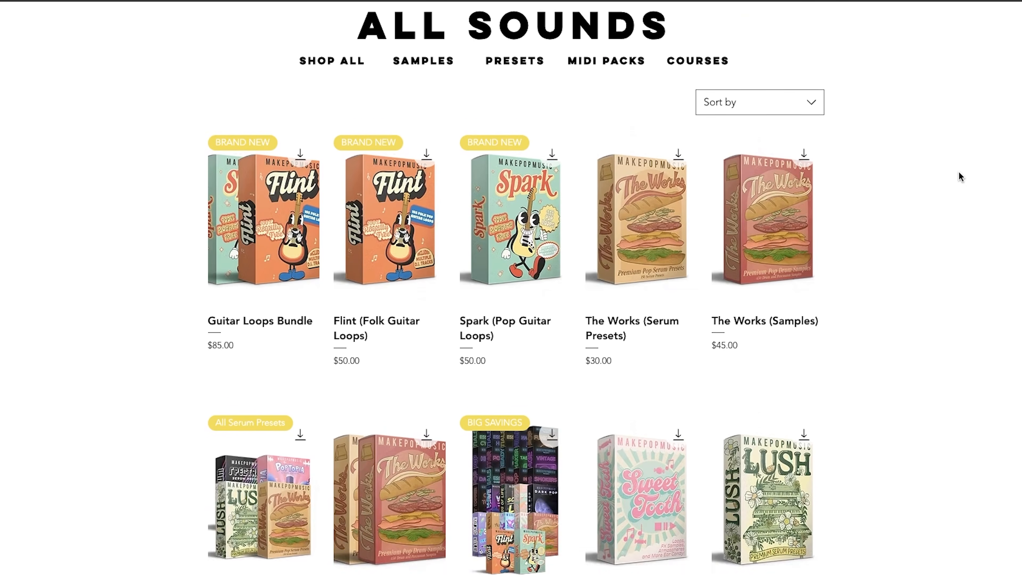
# Step: Switch to the Make Pop Music web store and browse the products on its All Sounds and Presets pages
pyautogui.scroll(-8, 959, 173)
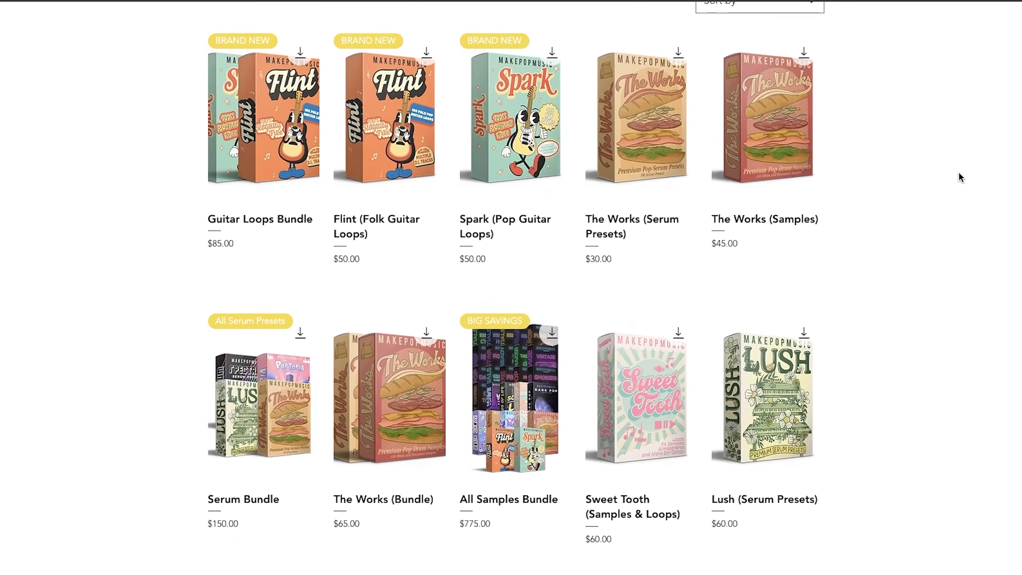
pyautogui.scroll(-10, 959, 173)
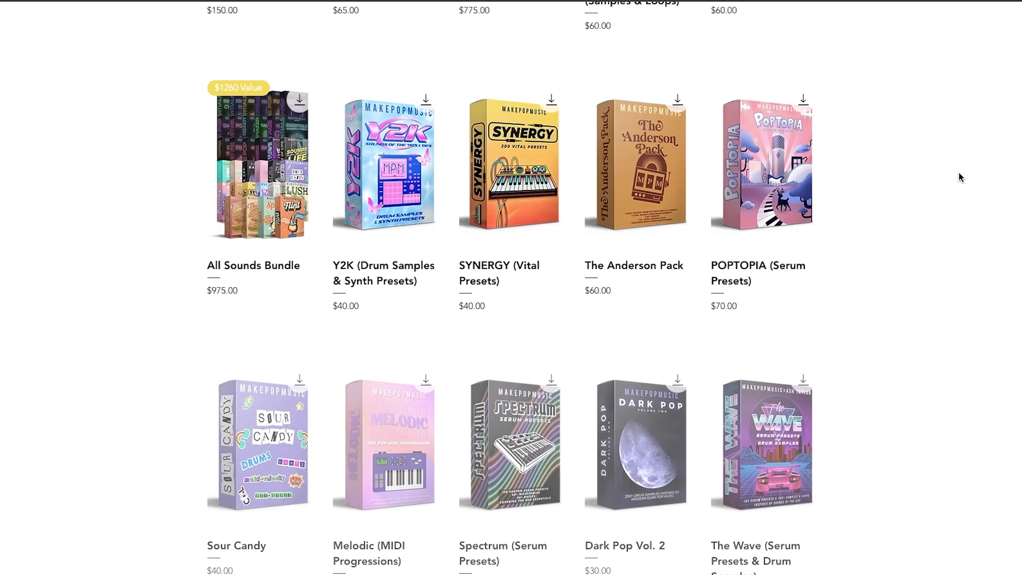
pyautogui.scroll(-12, 959, 173)
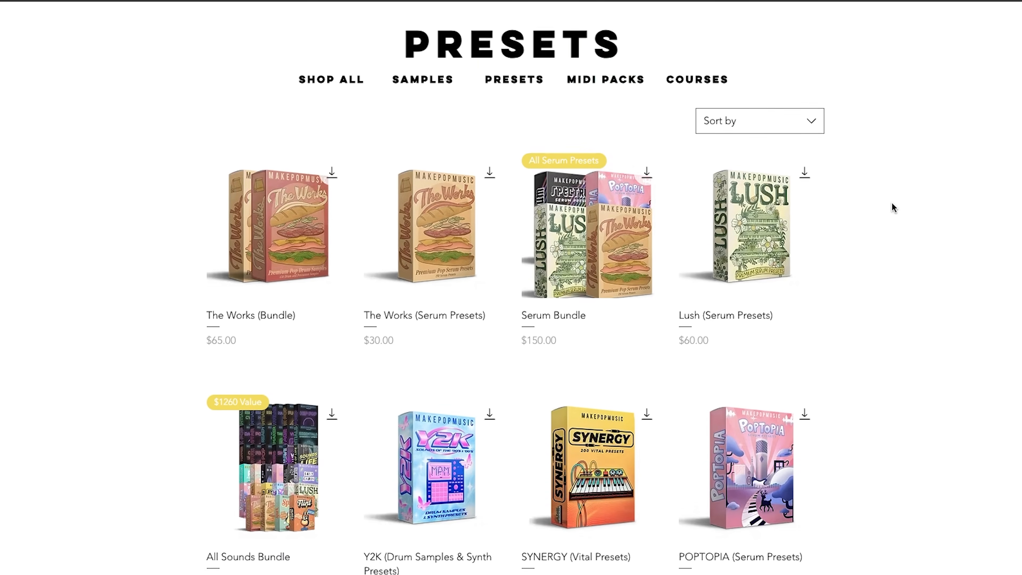
pyautogui.scroll(-6, 892, 203)
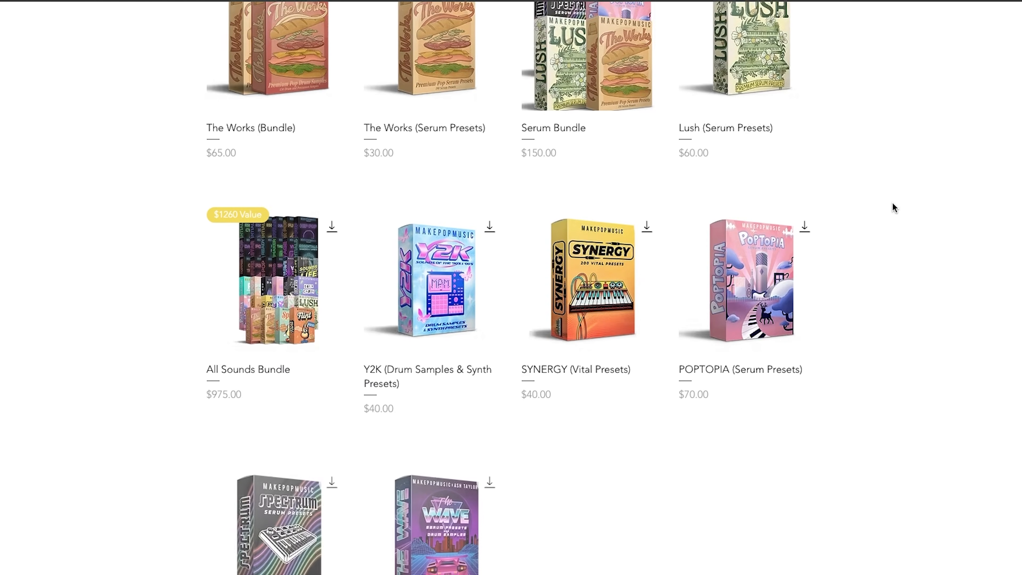